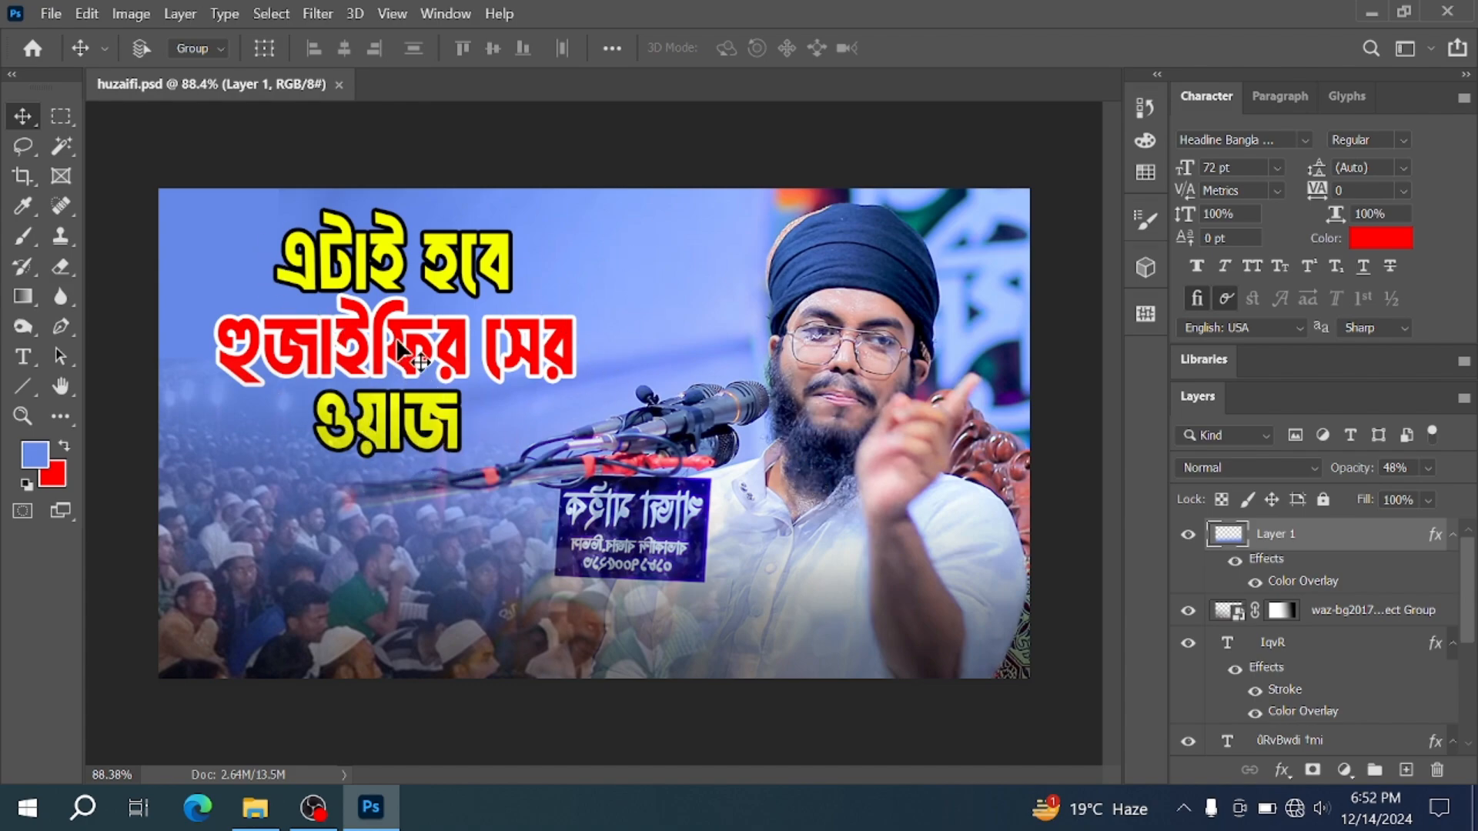
scroll(397, 351, "up", 1)
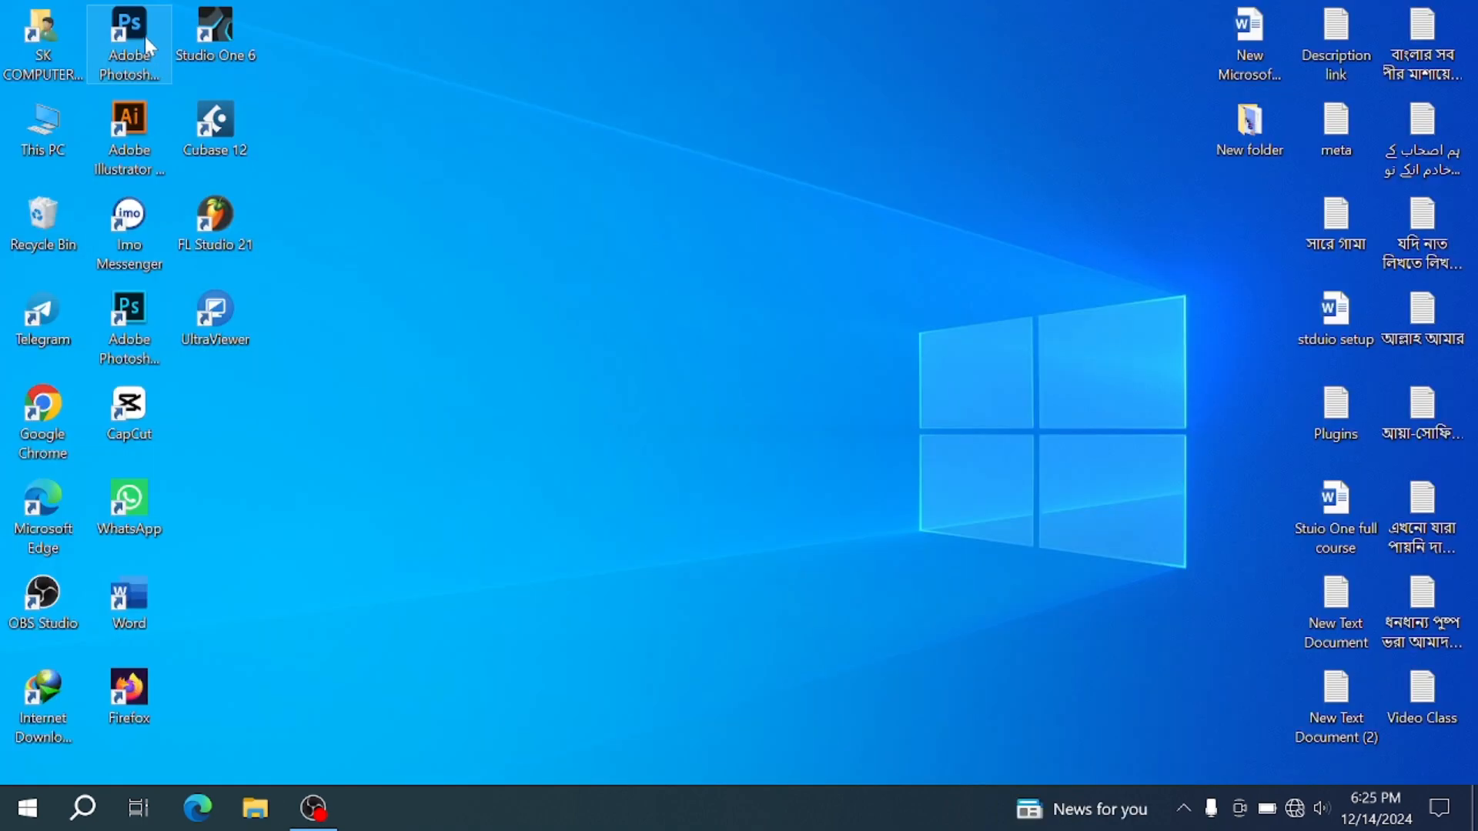
Step: Launch Photoshop from the desktop and begin setting up a new document
double_click(145, 35)
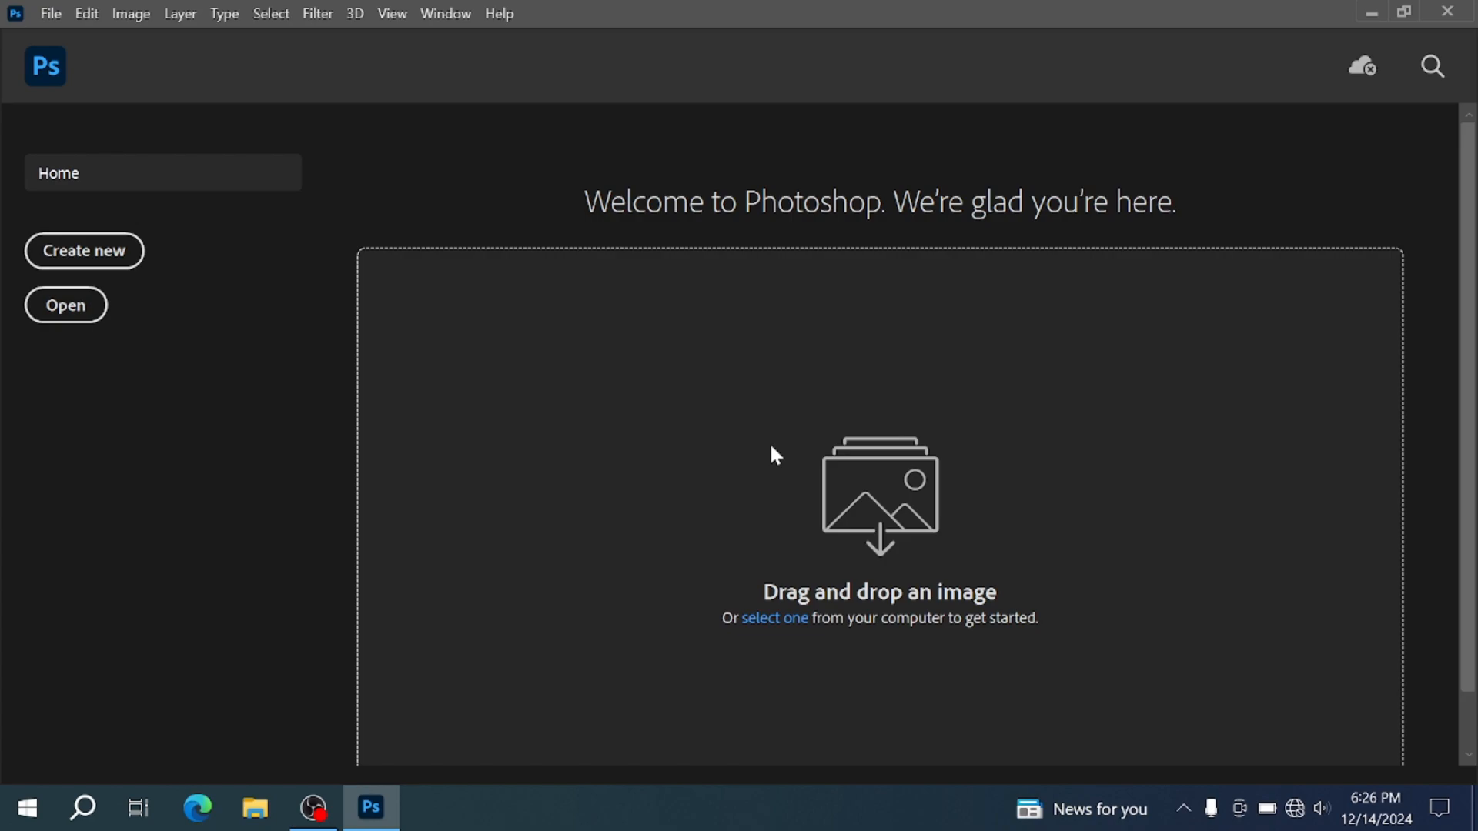
left_click(52, 13)
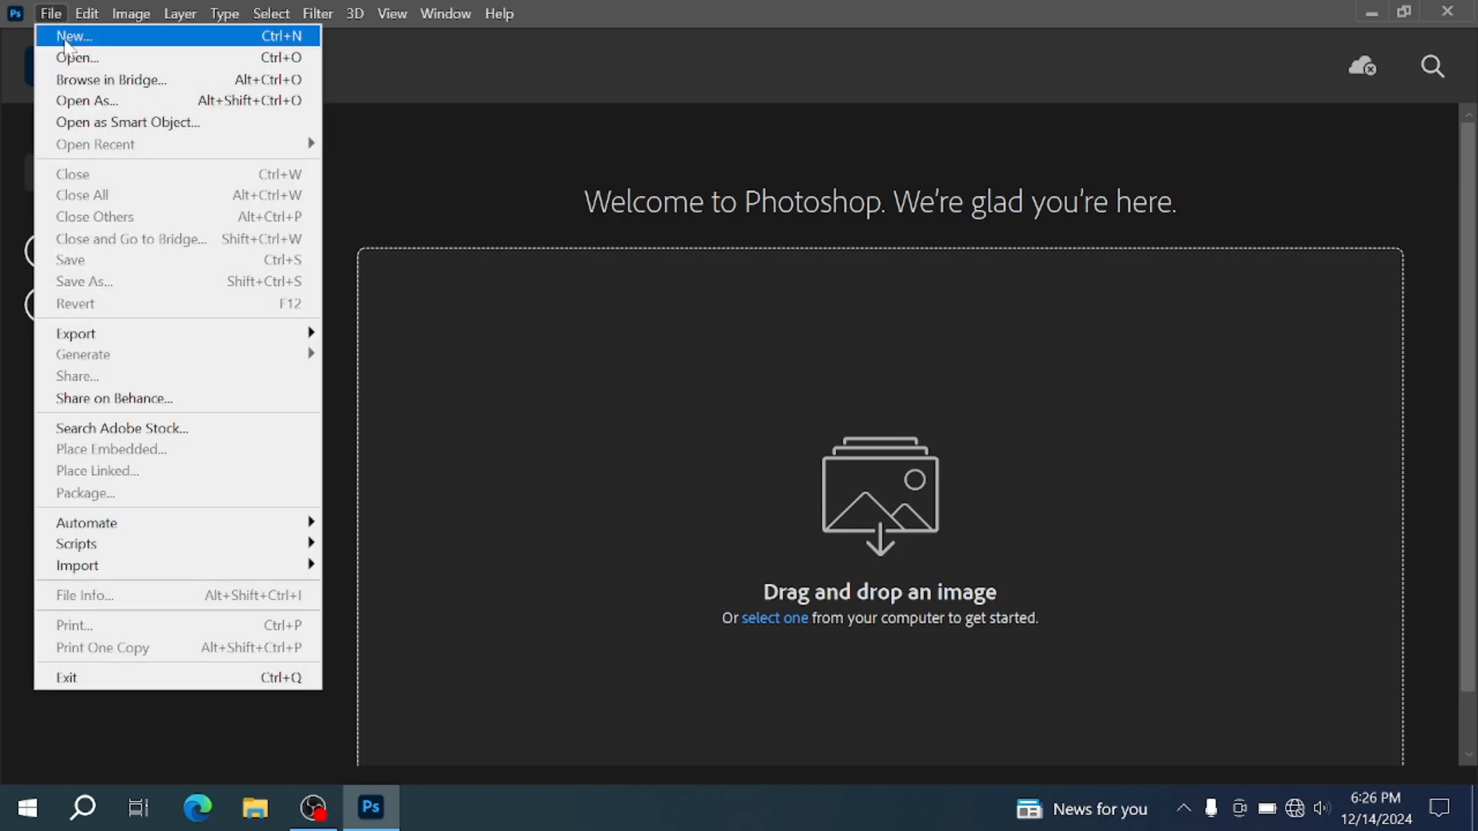
left_click(75, 37)
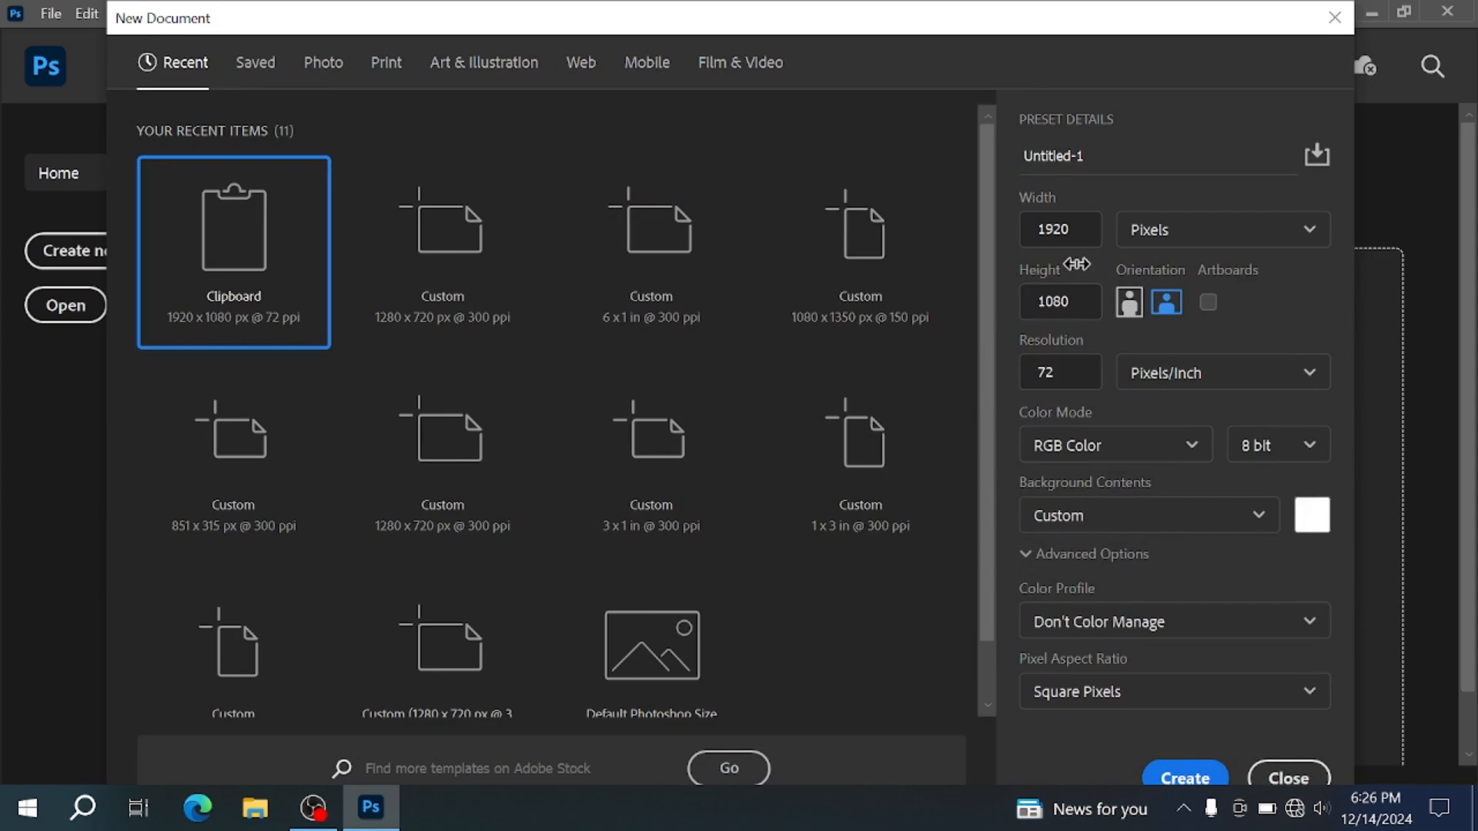
Step: Set the new document's size to 1280 pixels wide and 720 pixels high, with the resolution at 72 pixels/inch
left_click(1189, 223)
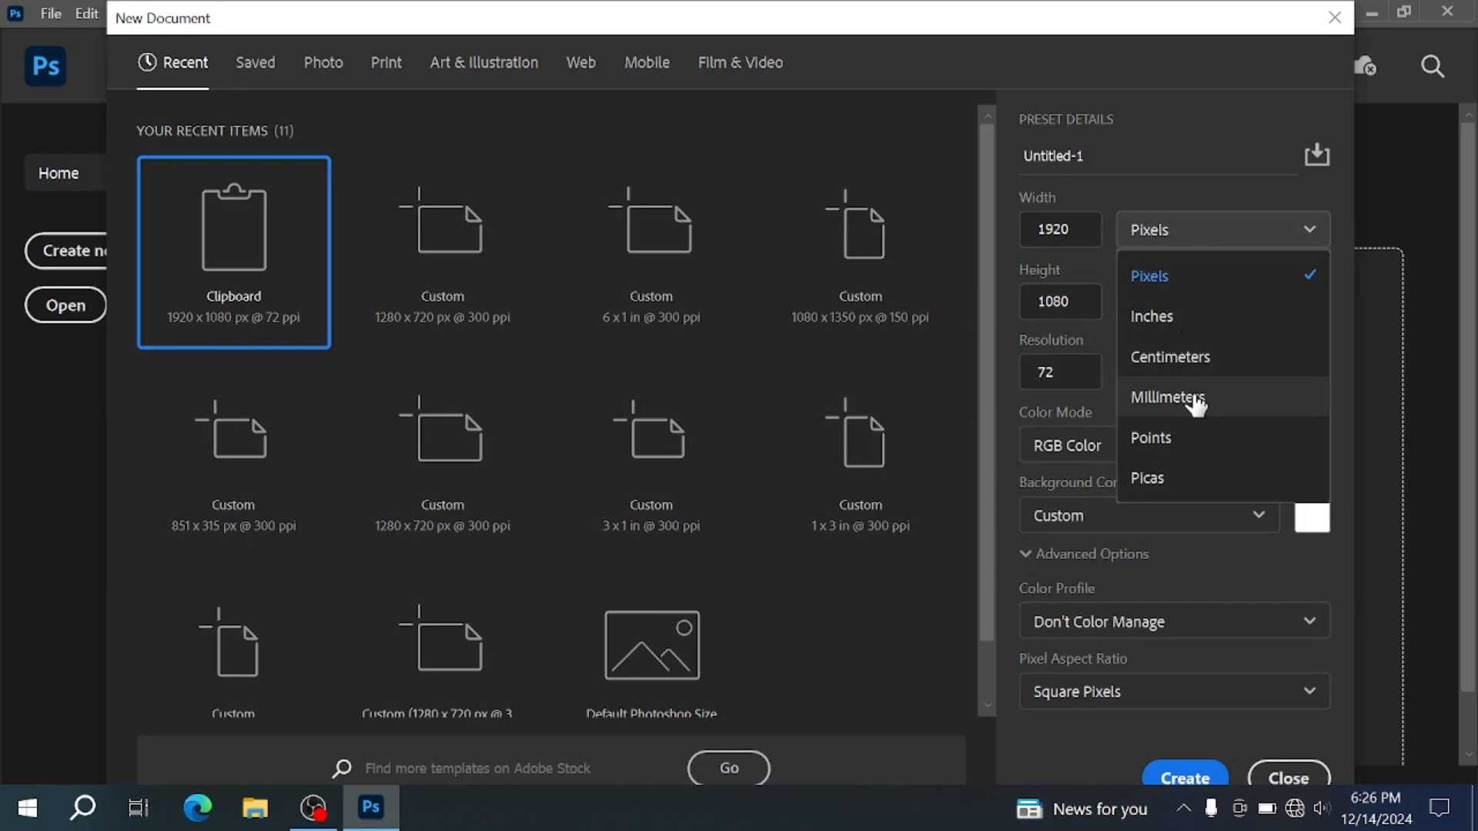
left_click(1174, 291)
left_click(1060, 228)
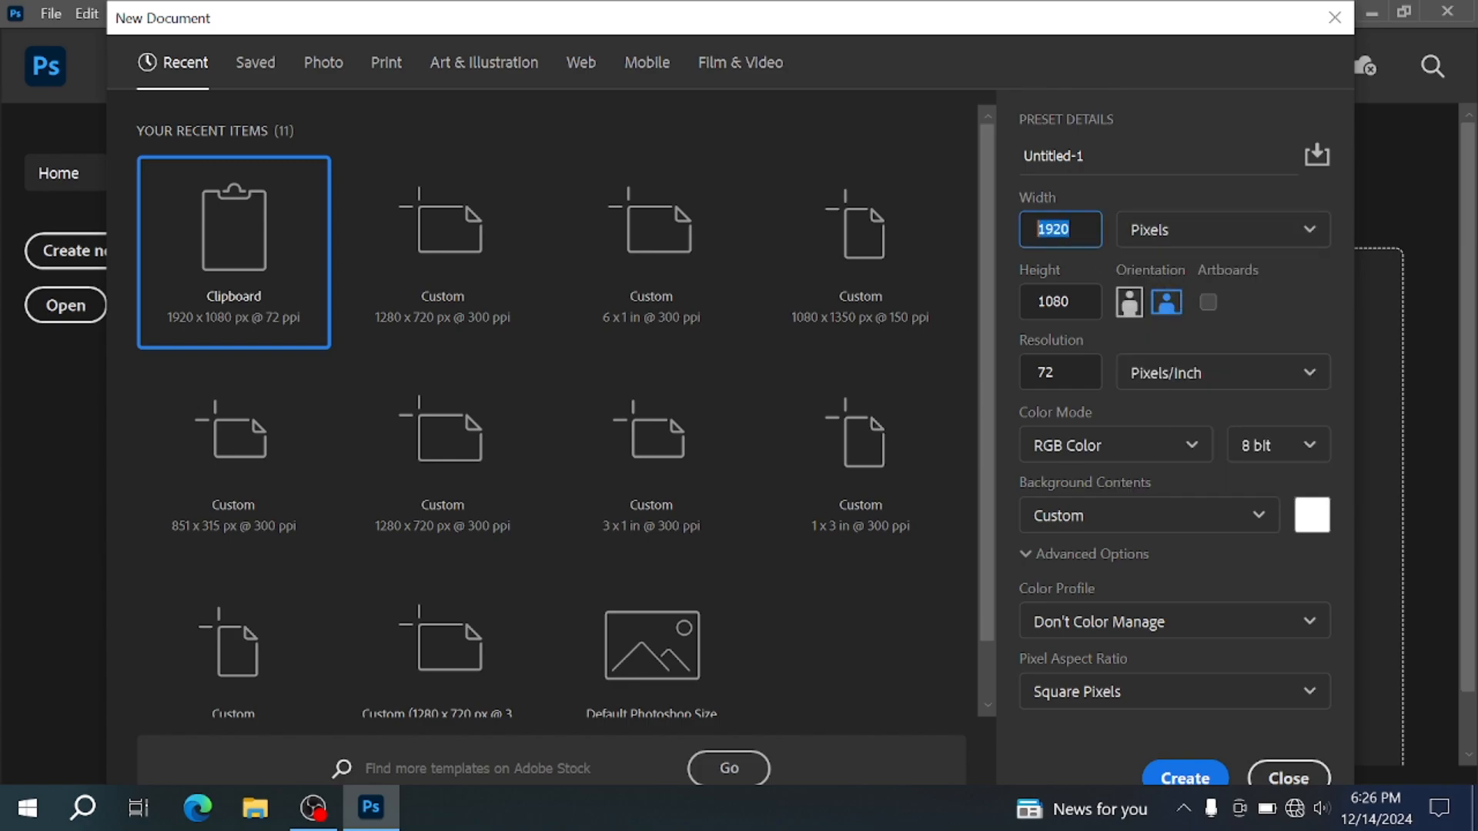
left_click(1062, 229)
double_click(1062, 228)
type("12")
key("Tab")
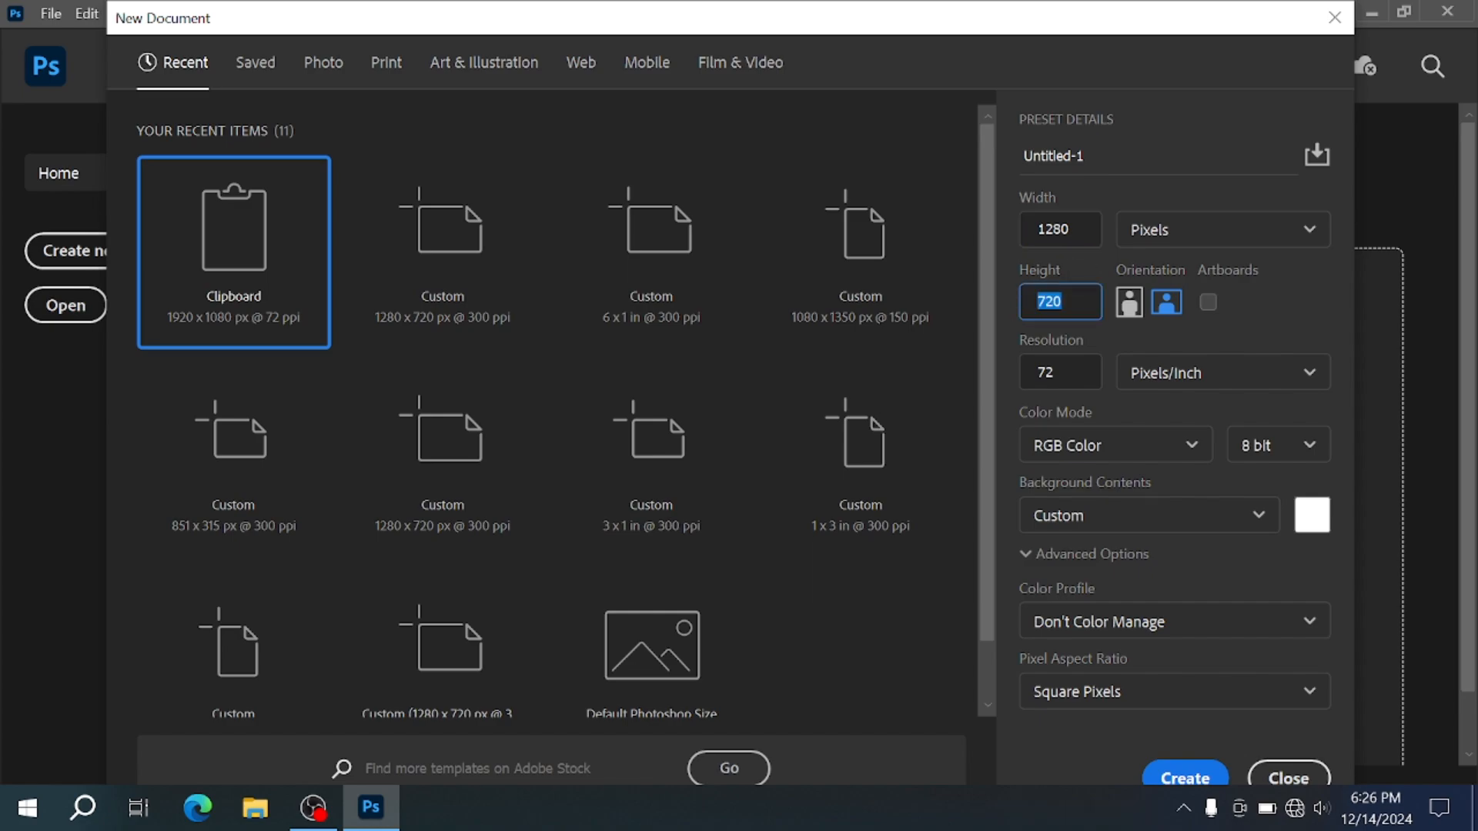
type("7")
key("Tab")
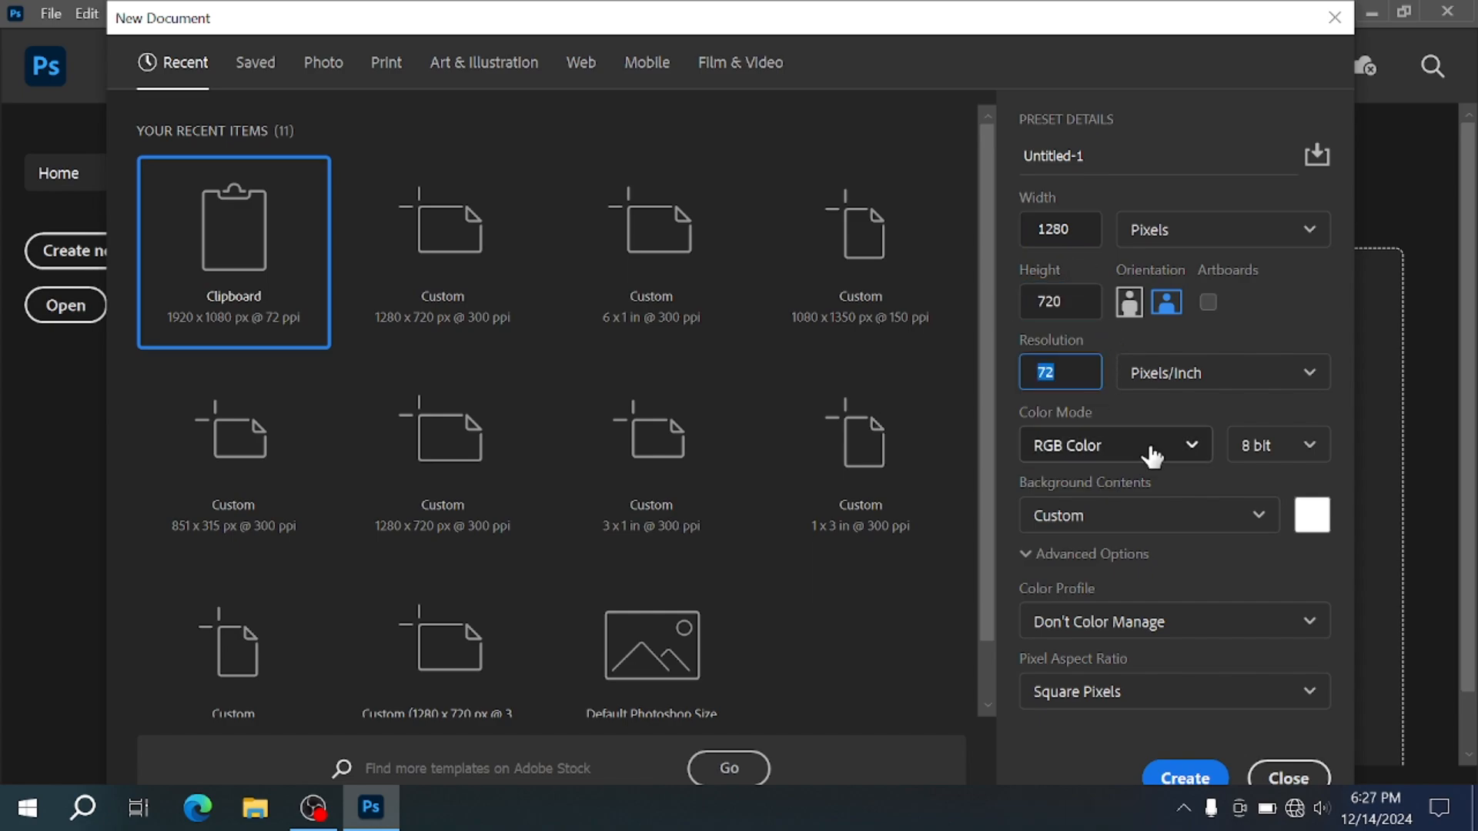
Step: Keep RGB Color at 8 bit for the new document and create it
left_click(1147, 438)
left_click(1148, 441)
left_click(1276, 445)
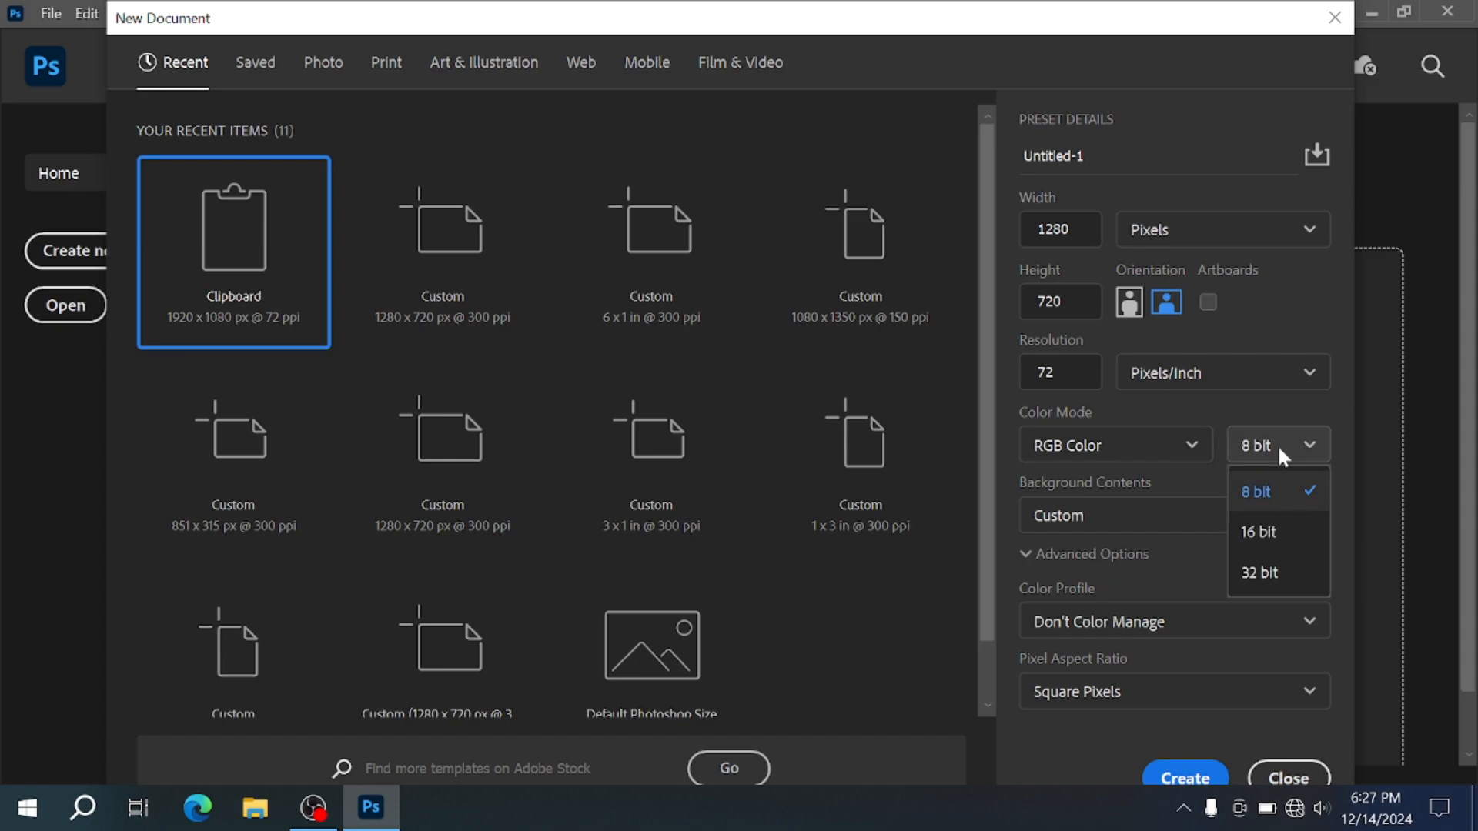
left_click(1194, 779)
left_click(1194, 779)
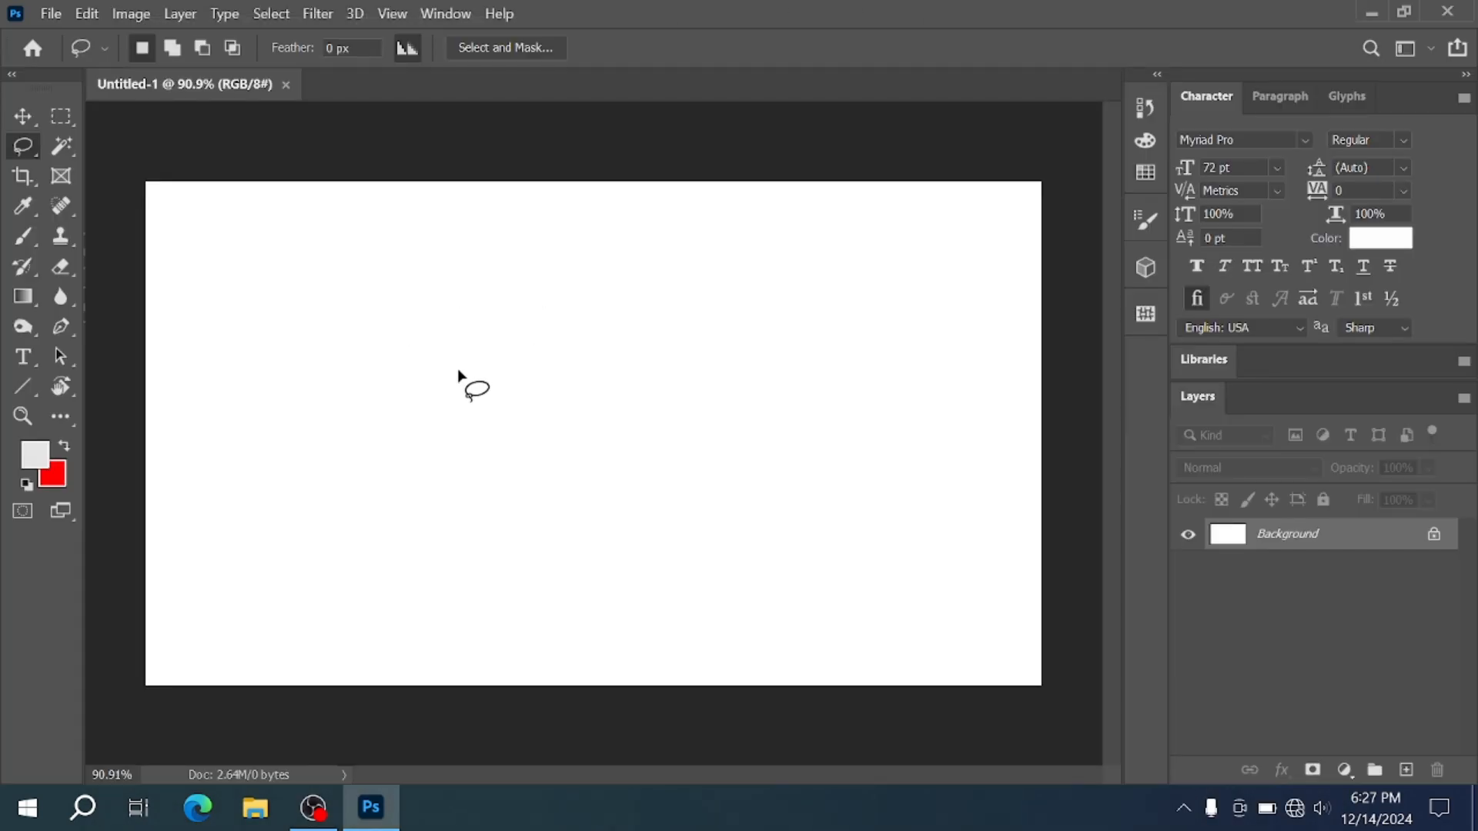
Step: Convert the locked Background into a regular, unlocked layer named Layer 0
key("v")
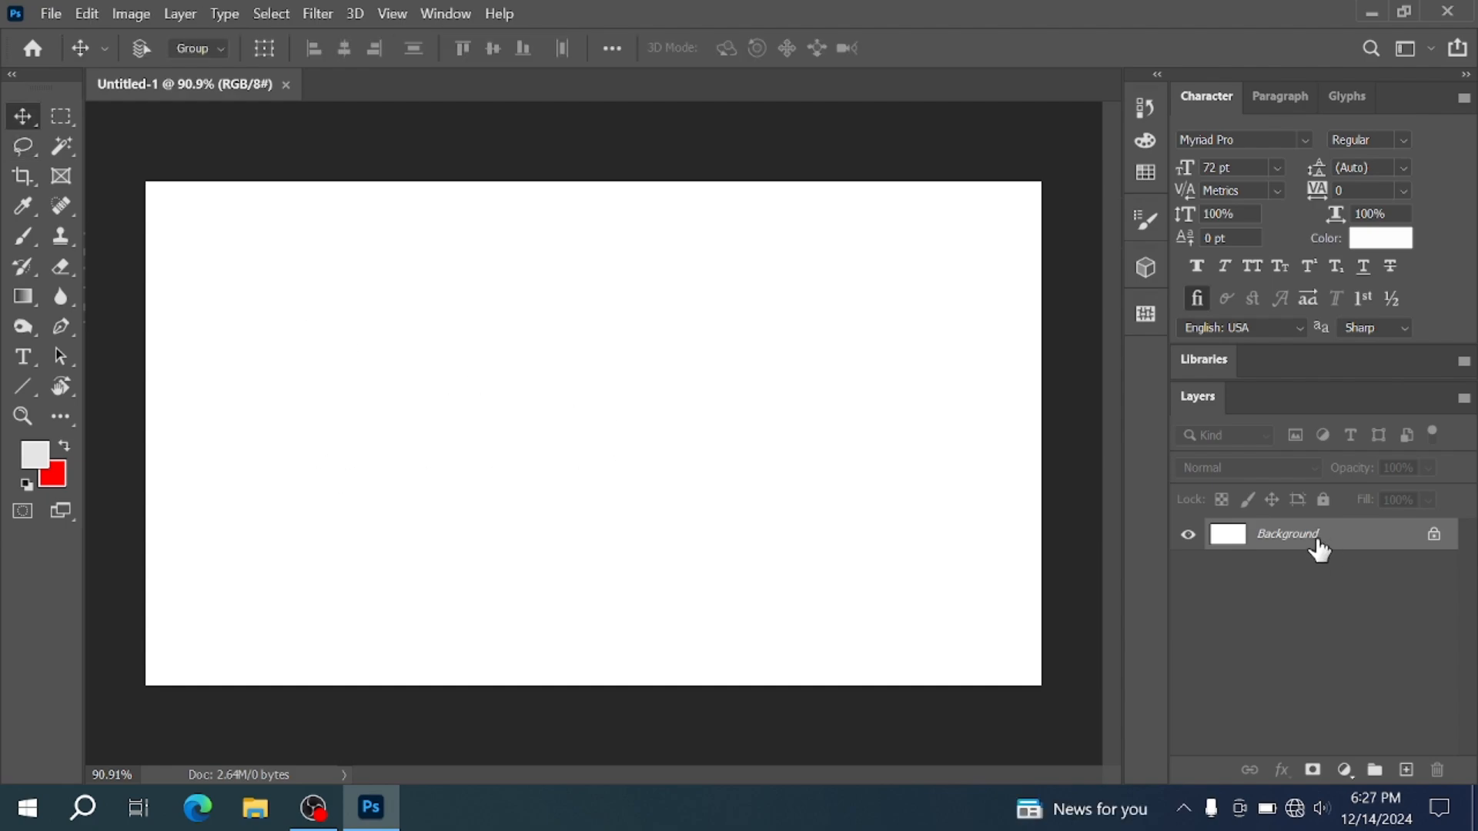
double_click(1377, 547)
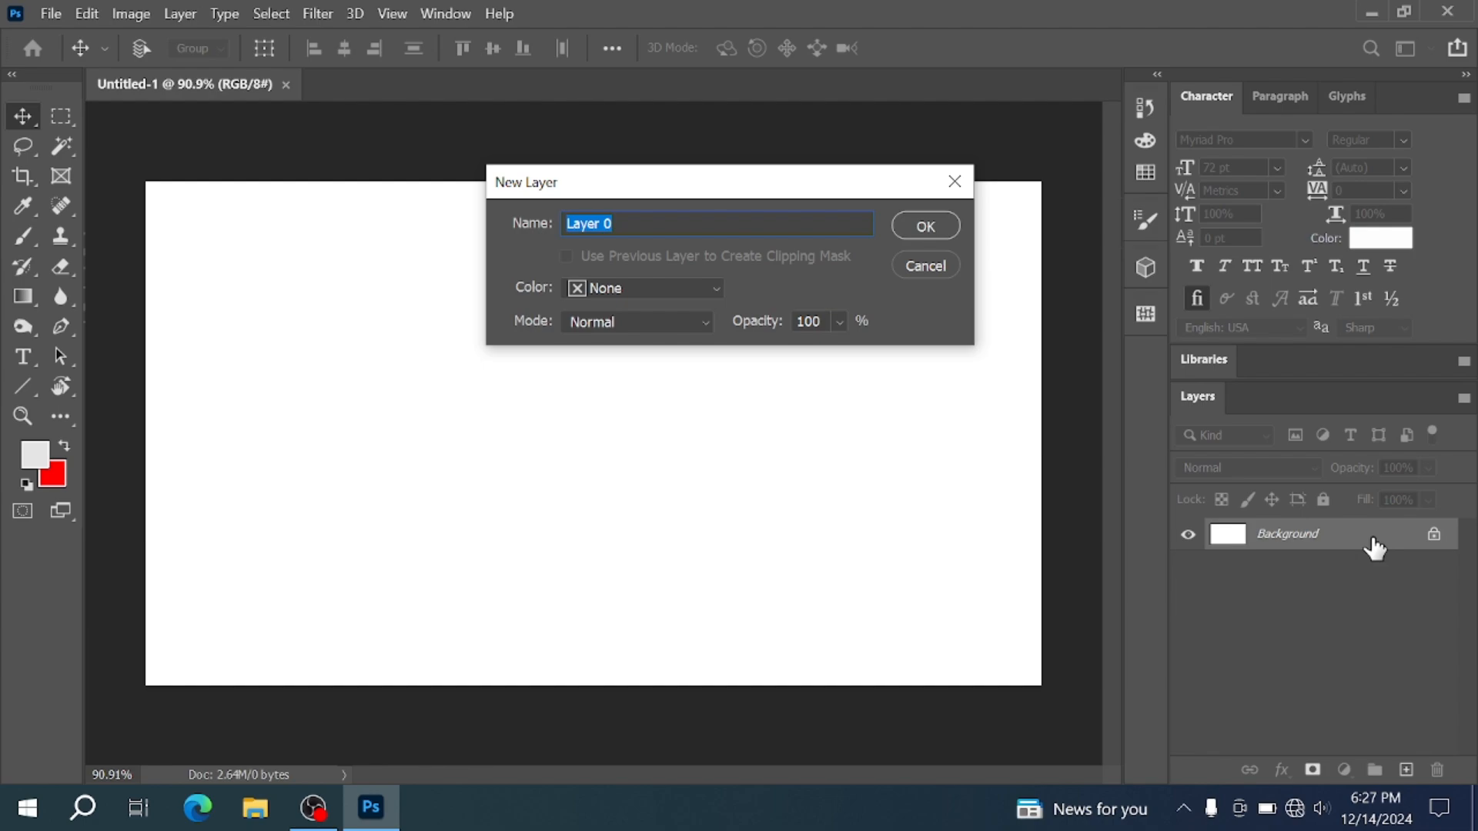
key("Return")
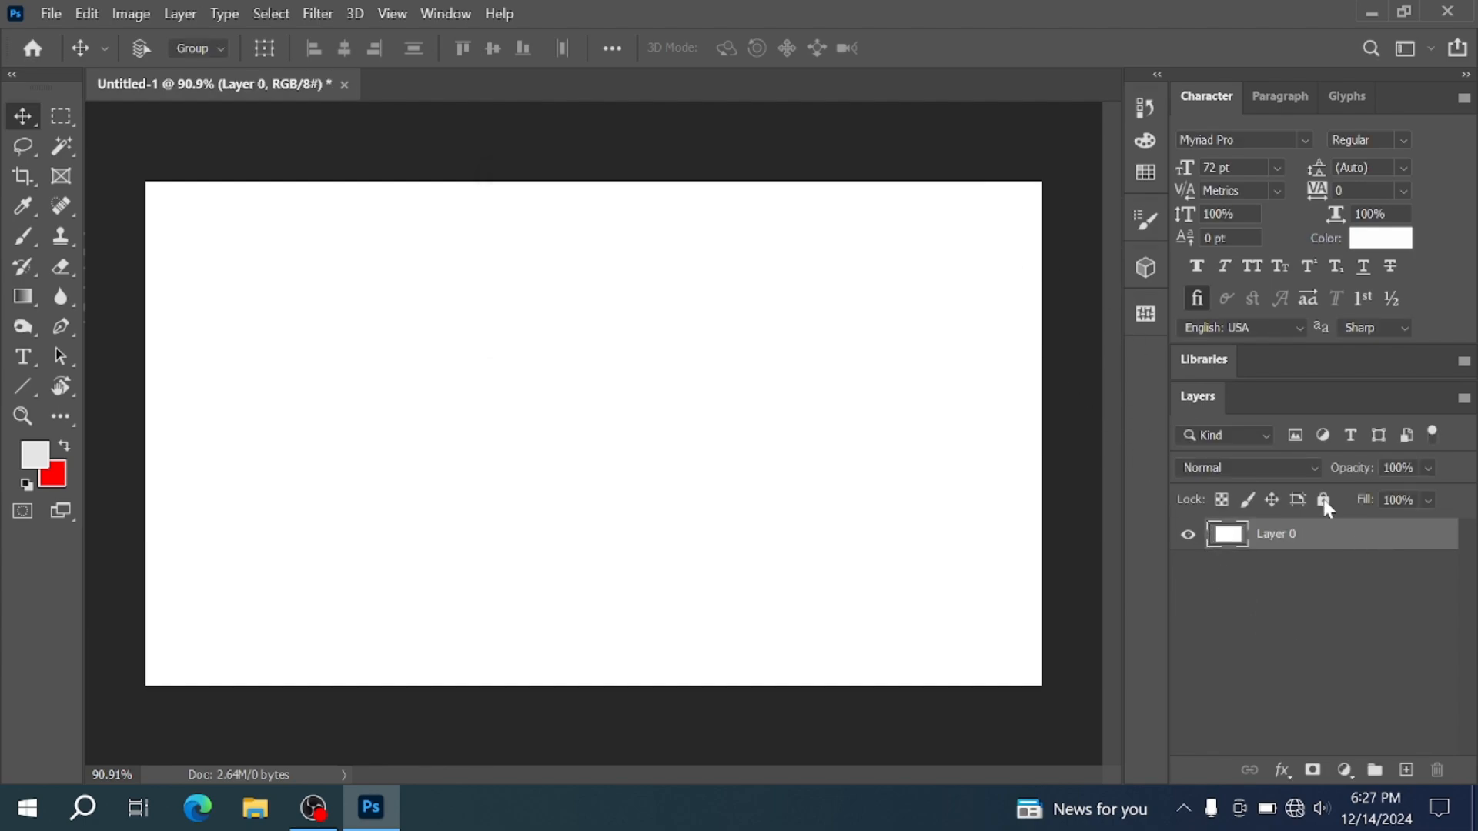
left_click(1323, 500)
left_click(1323, 500)
Step: Switch to the desktop, open New folder and preview the sdfsdf image in it
key("super+d")
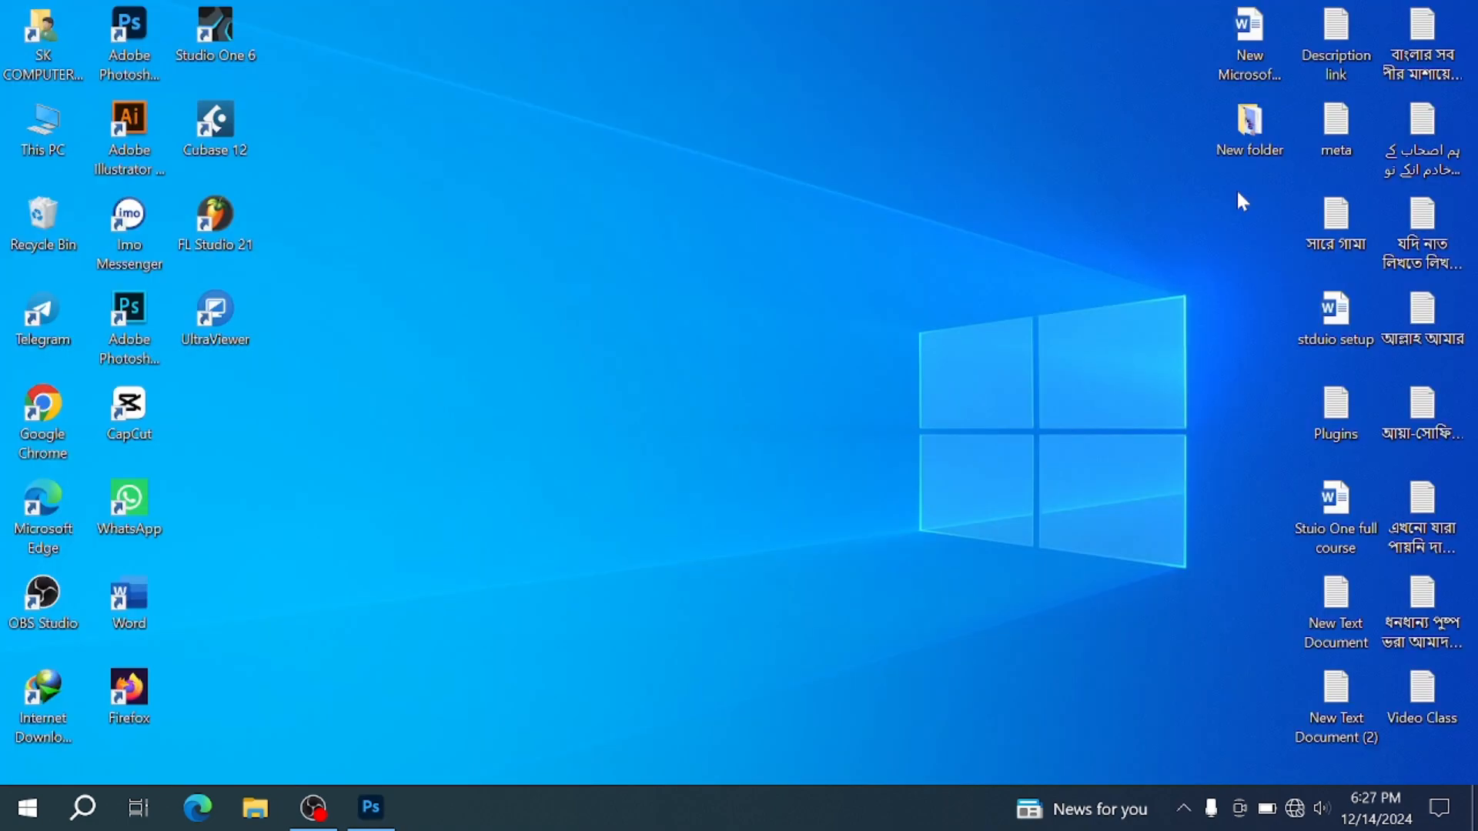
double_click(1244, 137)
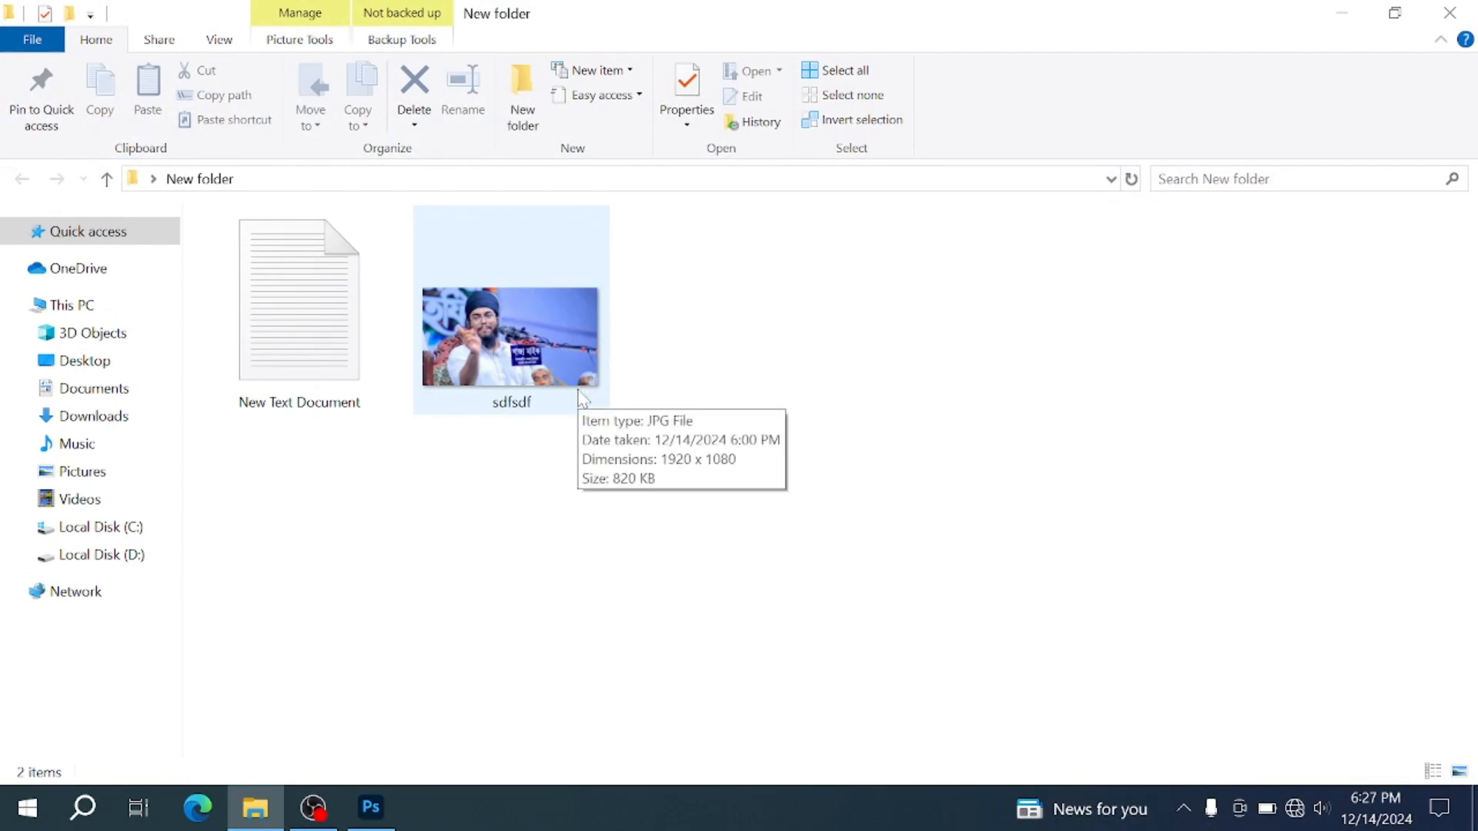
double_click(581, 398)
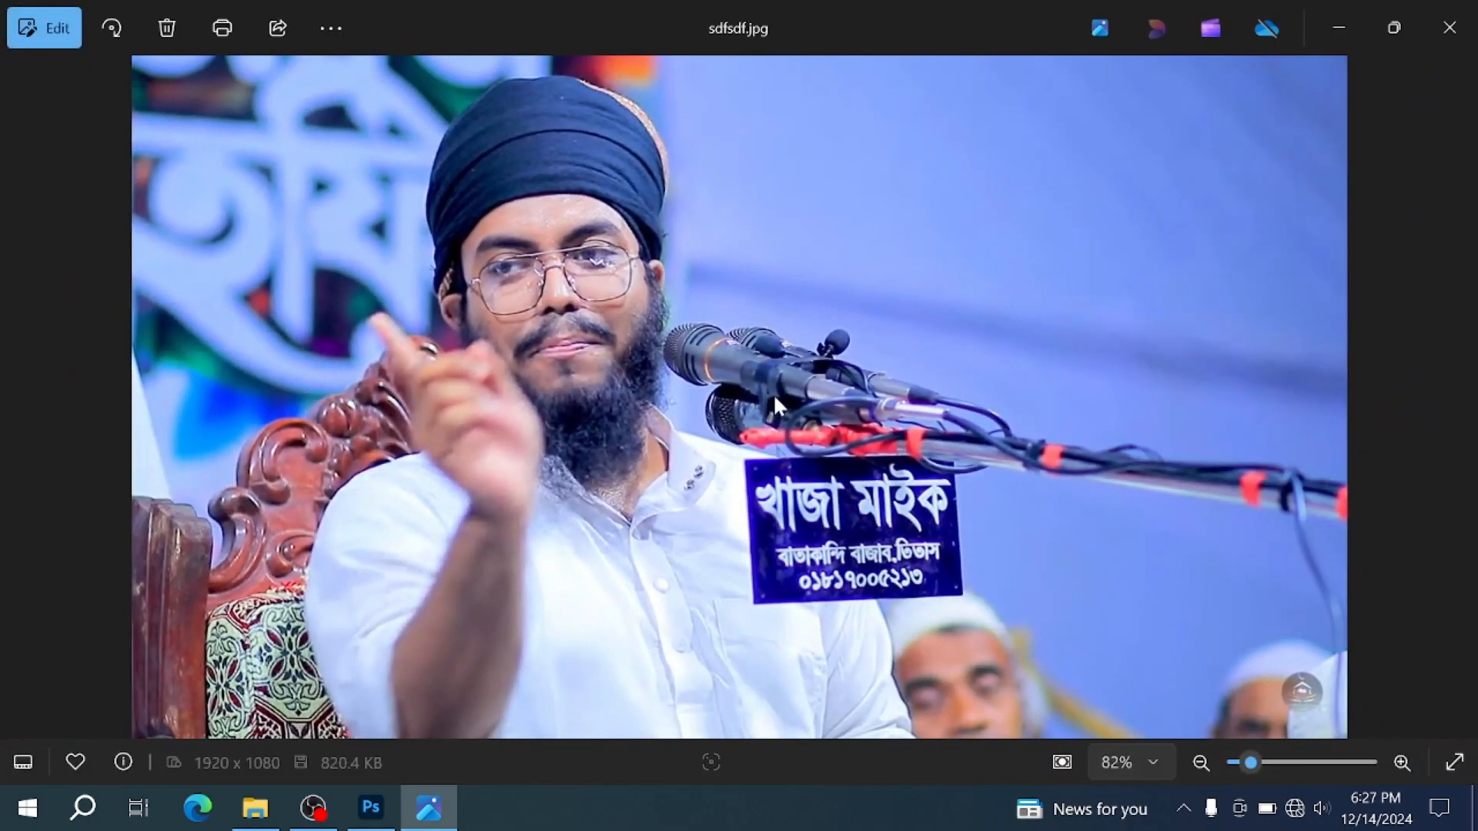
left_click(1449, 28)
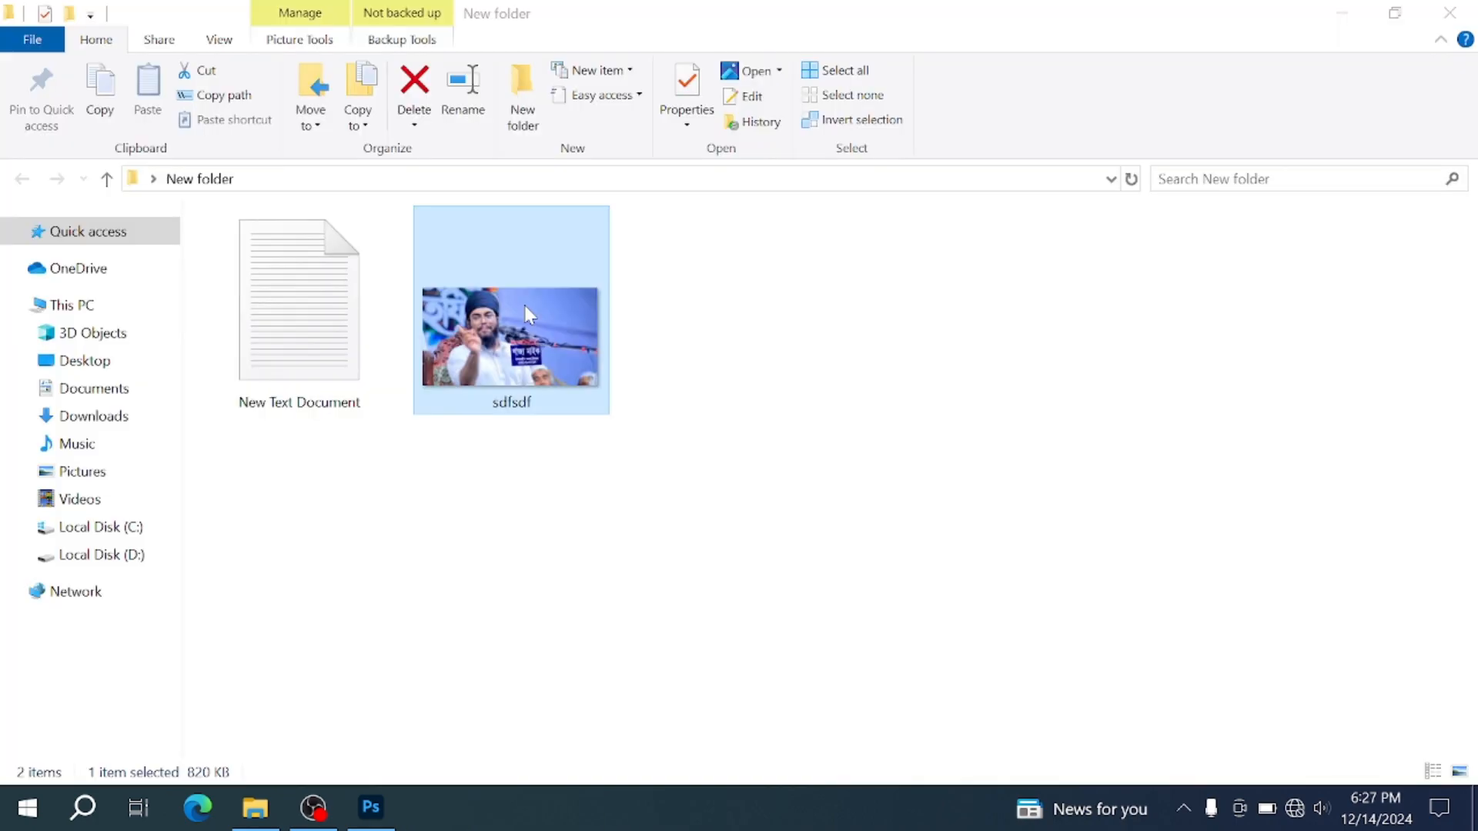
Step: Place the sdfsdf image into the blank Photoshop document, flipped horizontally
left_click_drag(524, 304, 439, 552)
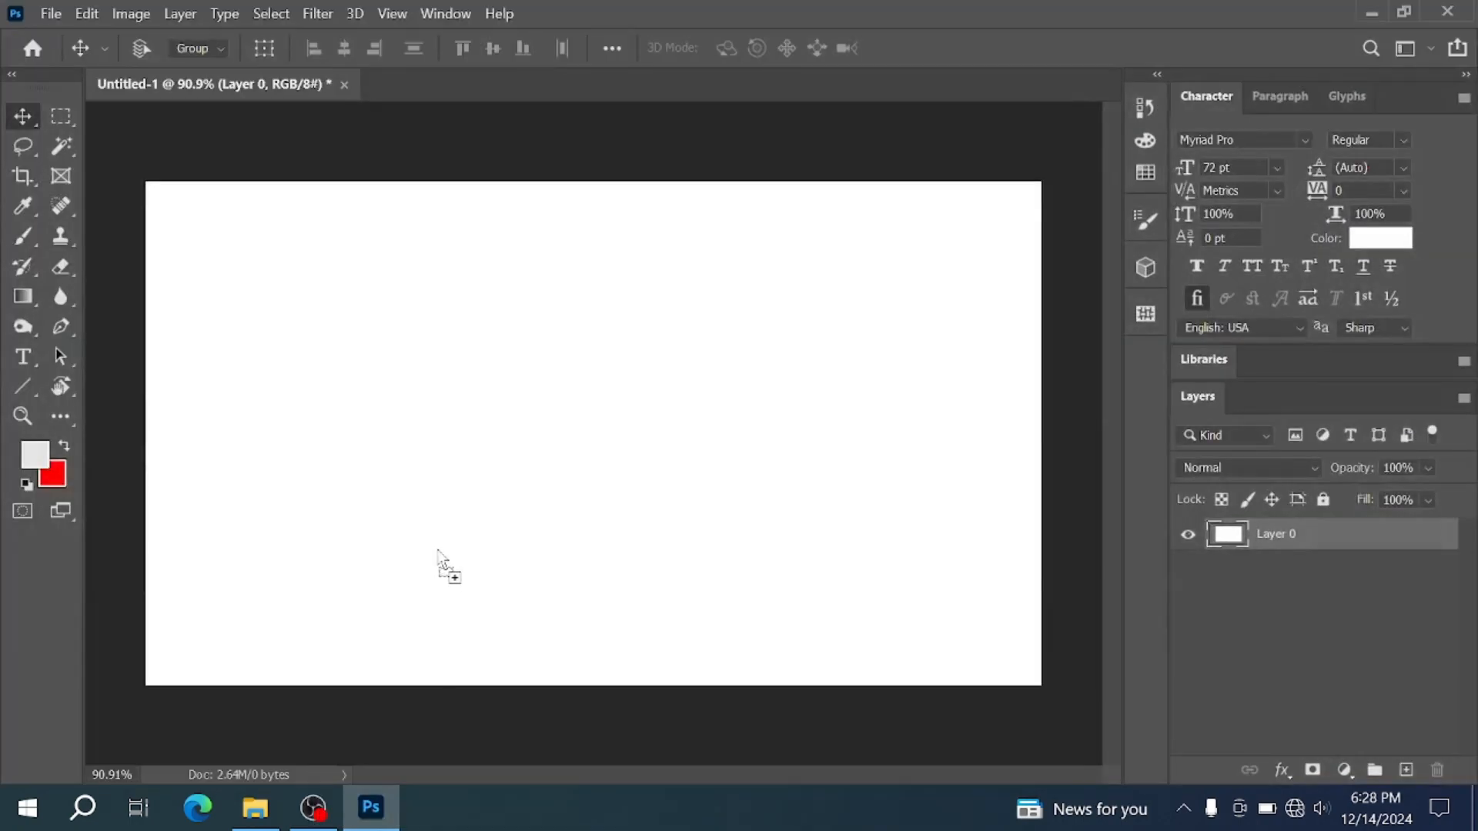
left_click_drag(468, 487, 465, 485)
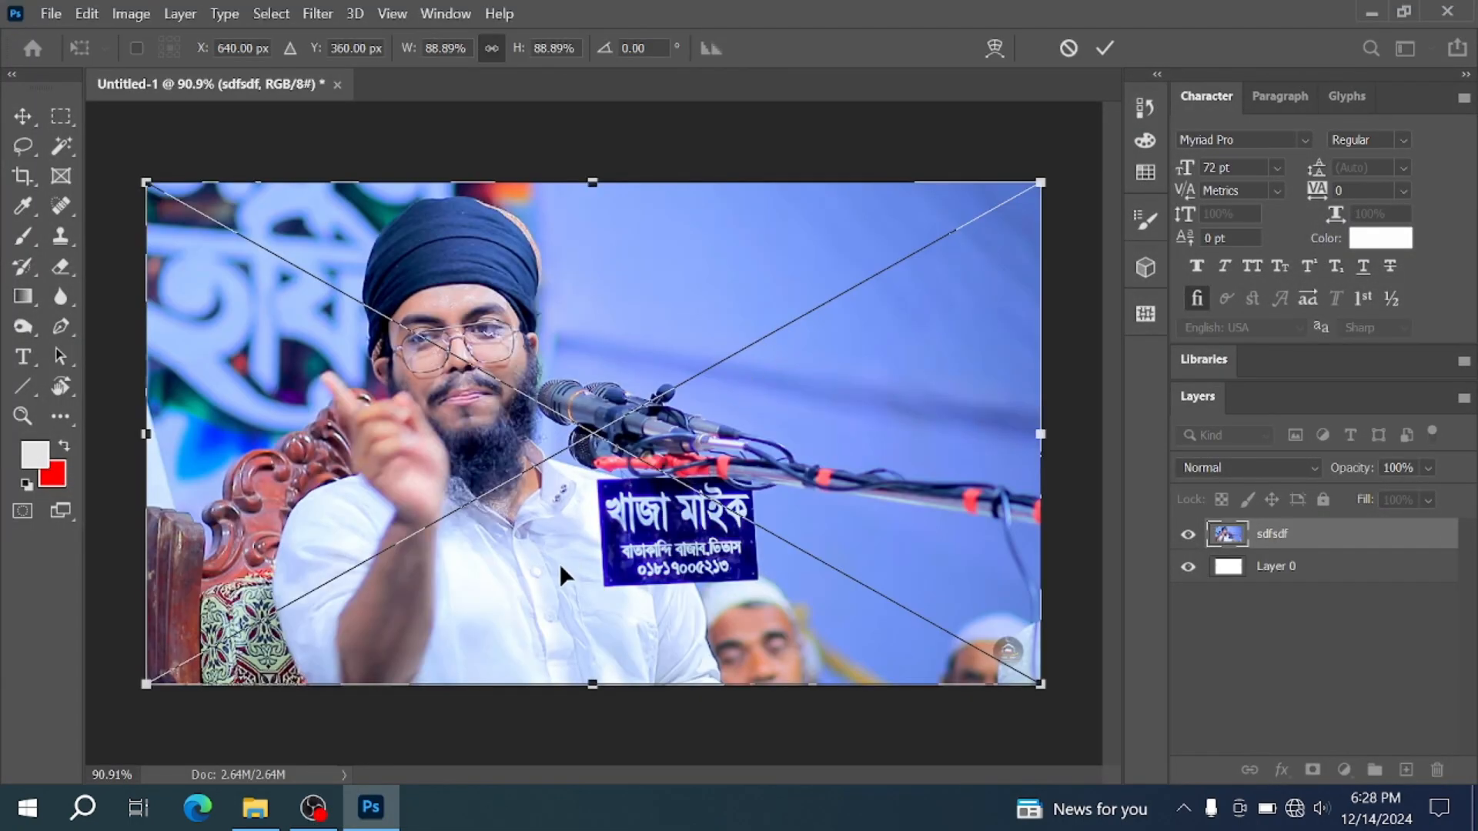
right_click(560, 563)
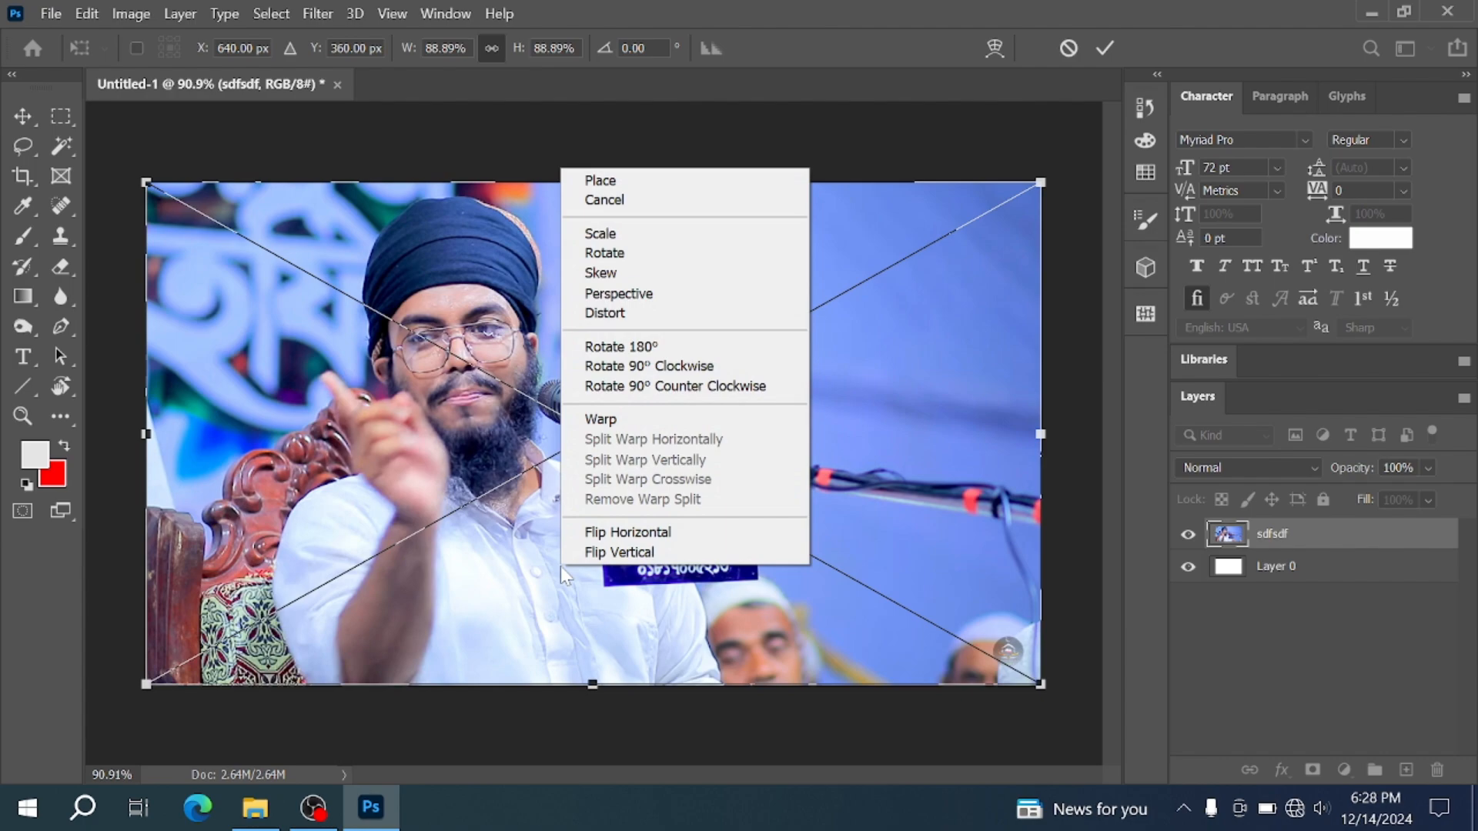
left_click(687, 532)
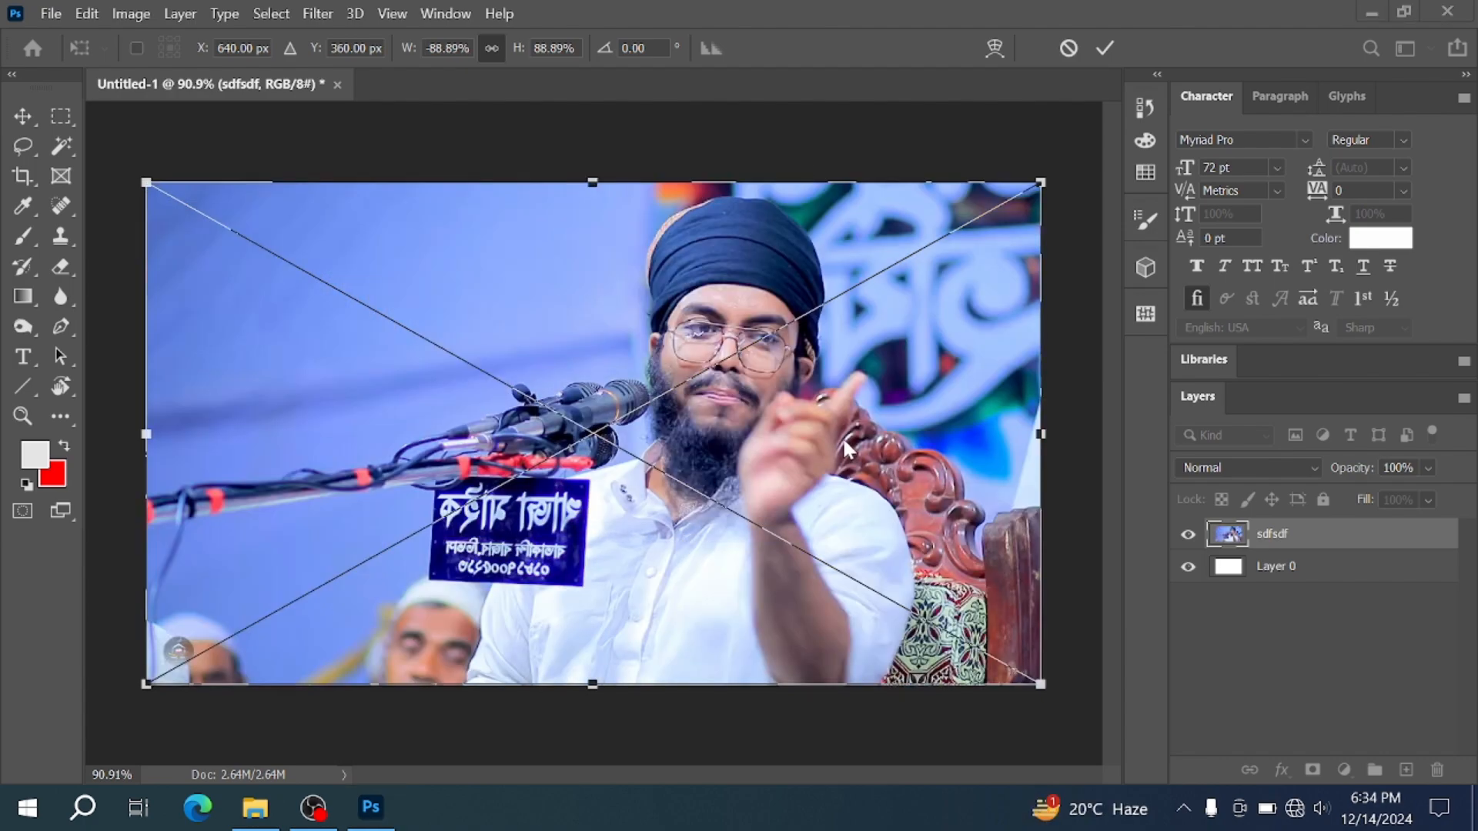
left_click(1104, 50)
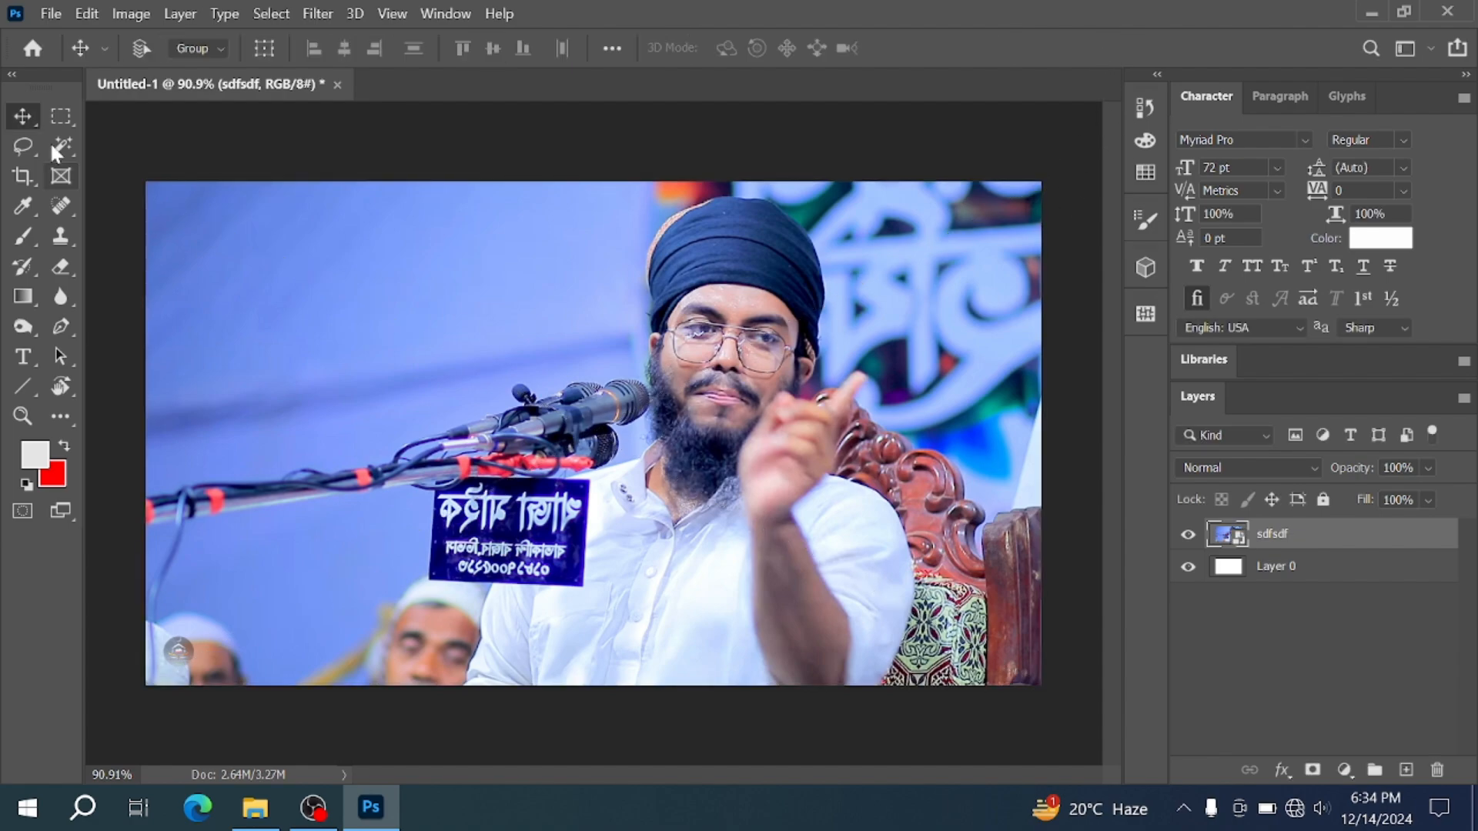
Step: Shift the photo to the right so the speaker sits near the right edge and a blank strip remains at the left
left_click_drag(318, 266, 322, 269)
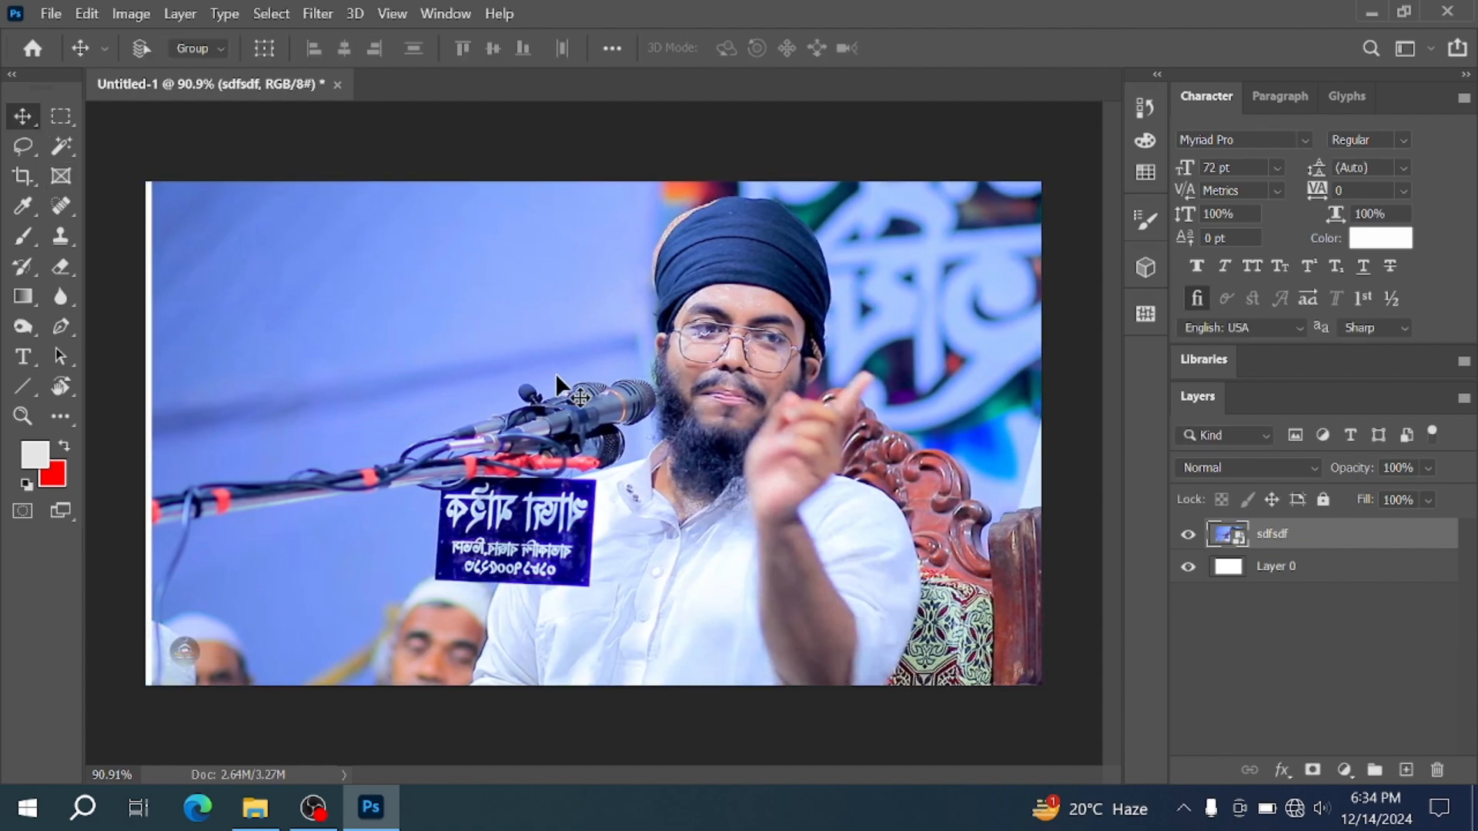
left_click_drag(718, 500, 781, 527)
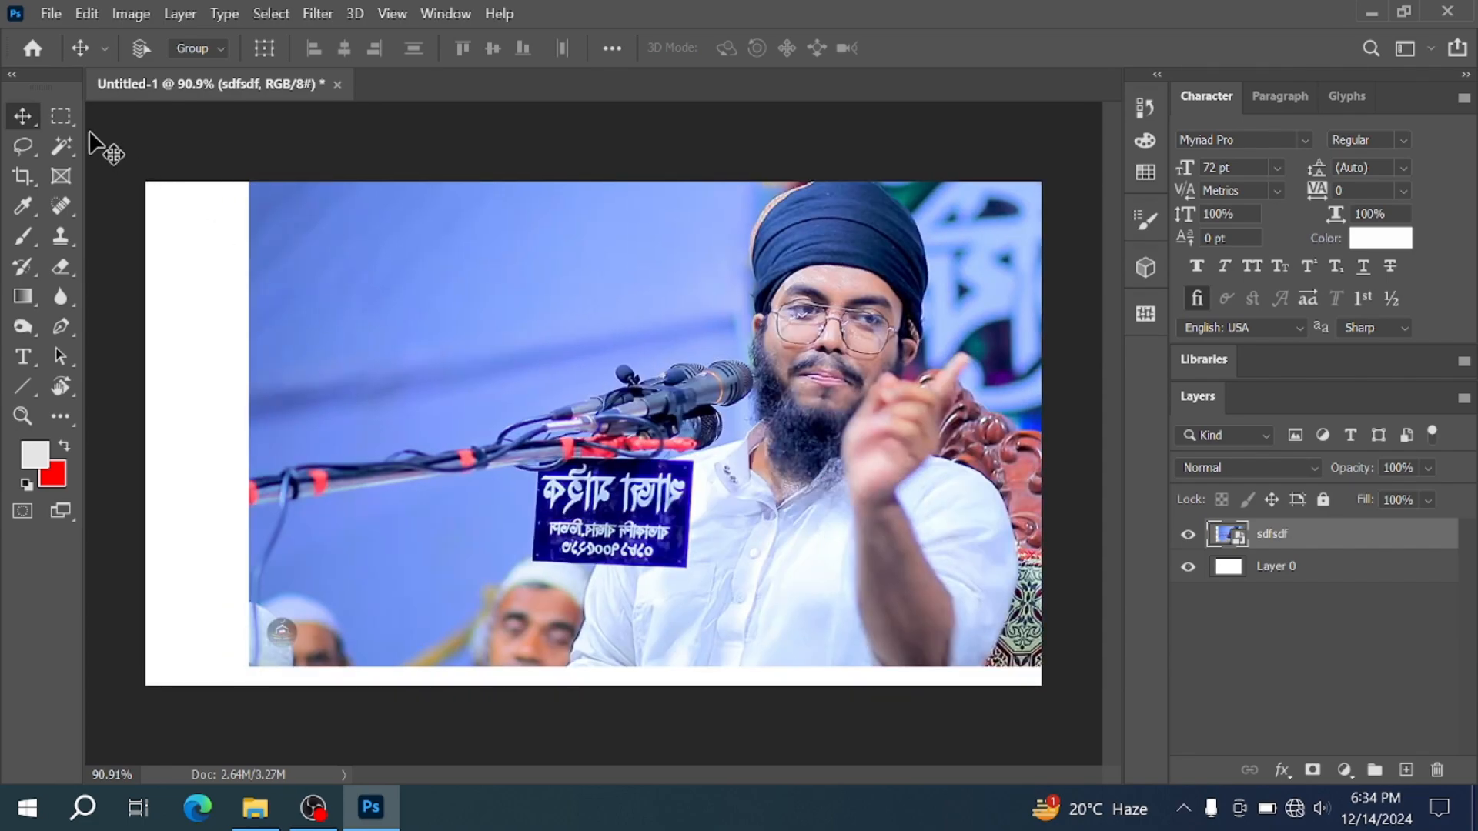
left_click_drag(659, 415, 691, 445)
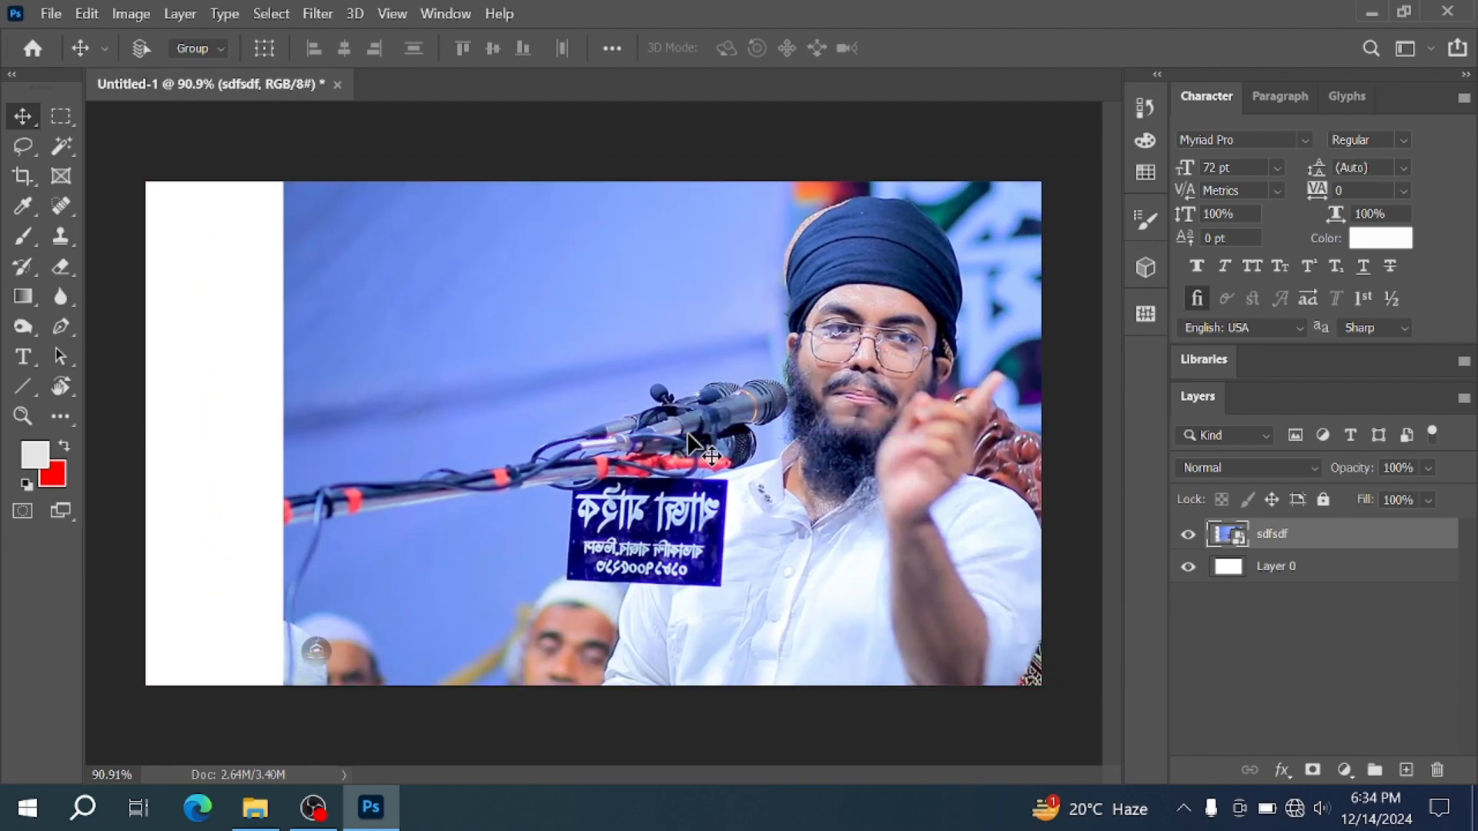
key("shift+Left")
key("shift+Left")
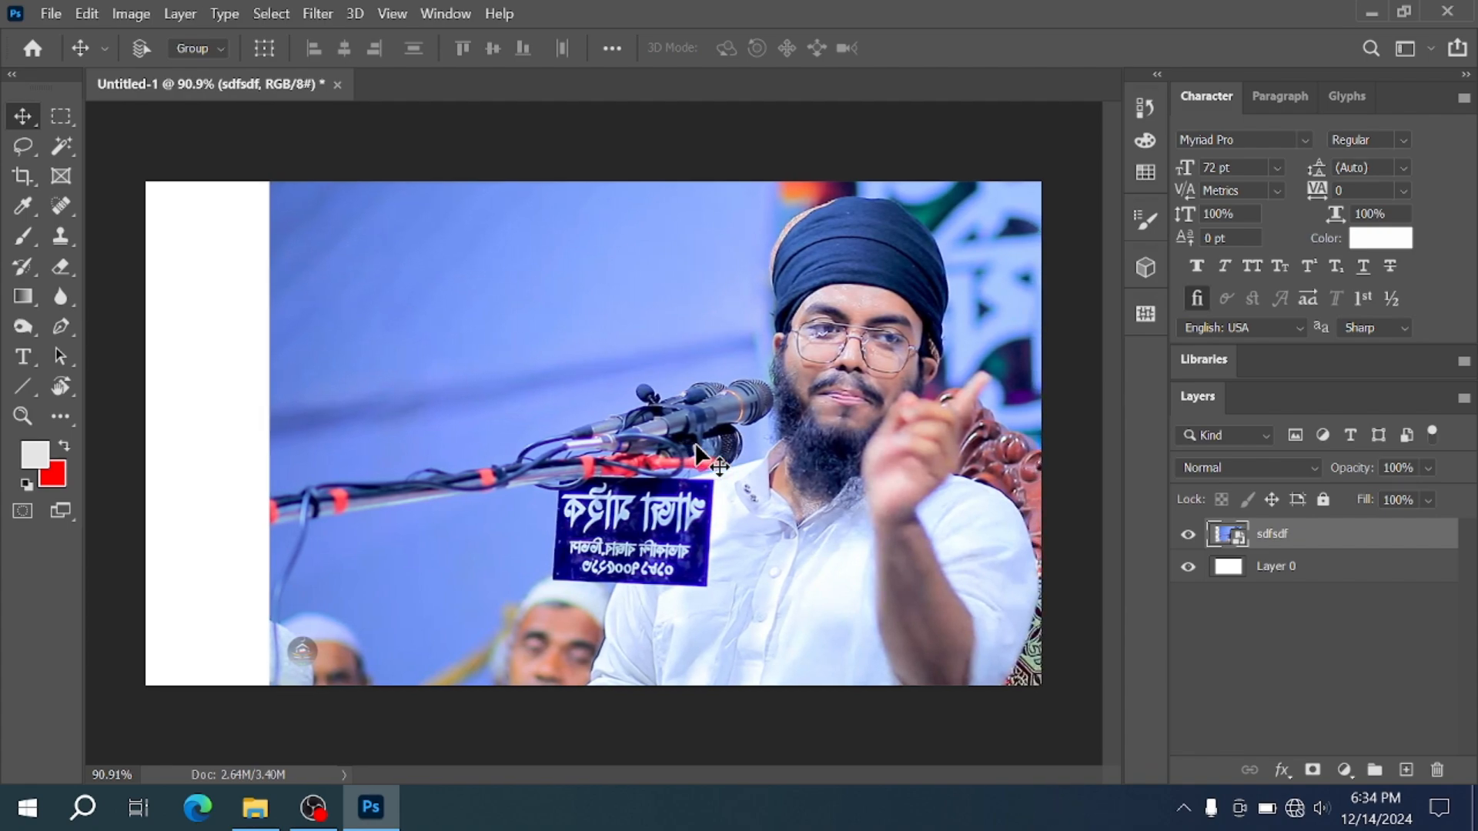
Step: Fill Layer 0 with a light blue sampled from the photo's backdrop
left_click(1301, 583)
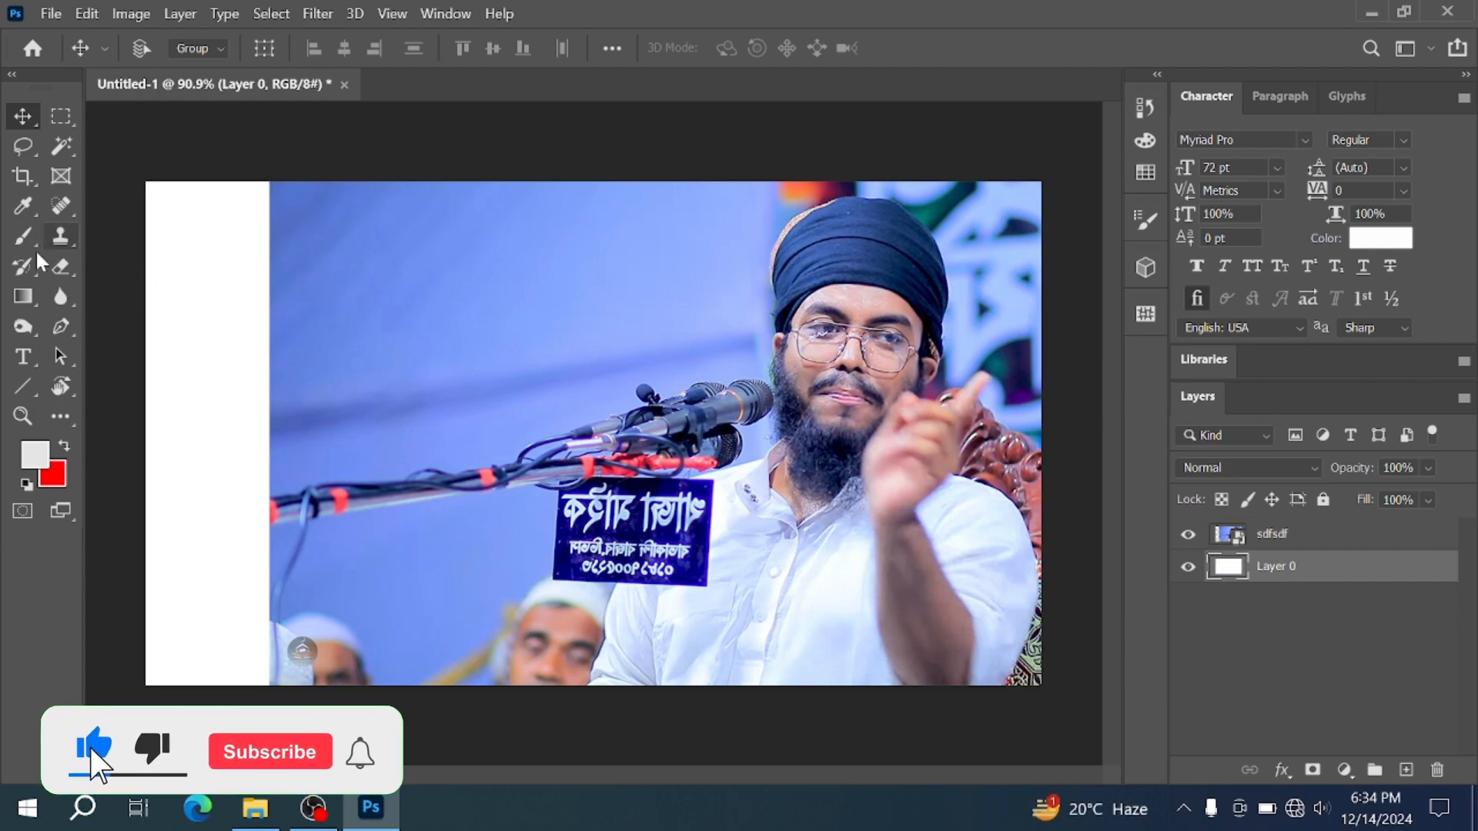
left_click(23, 206)
left_click(432, 297)
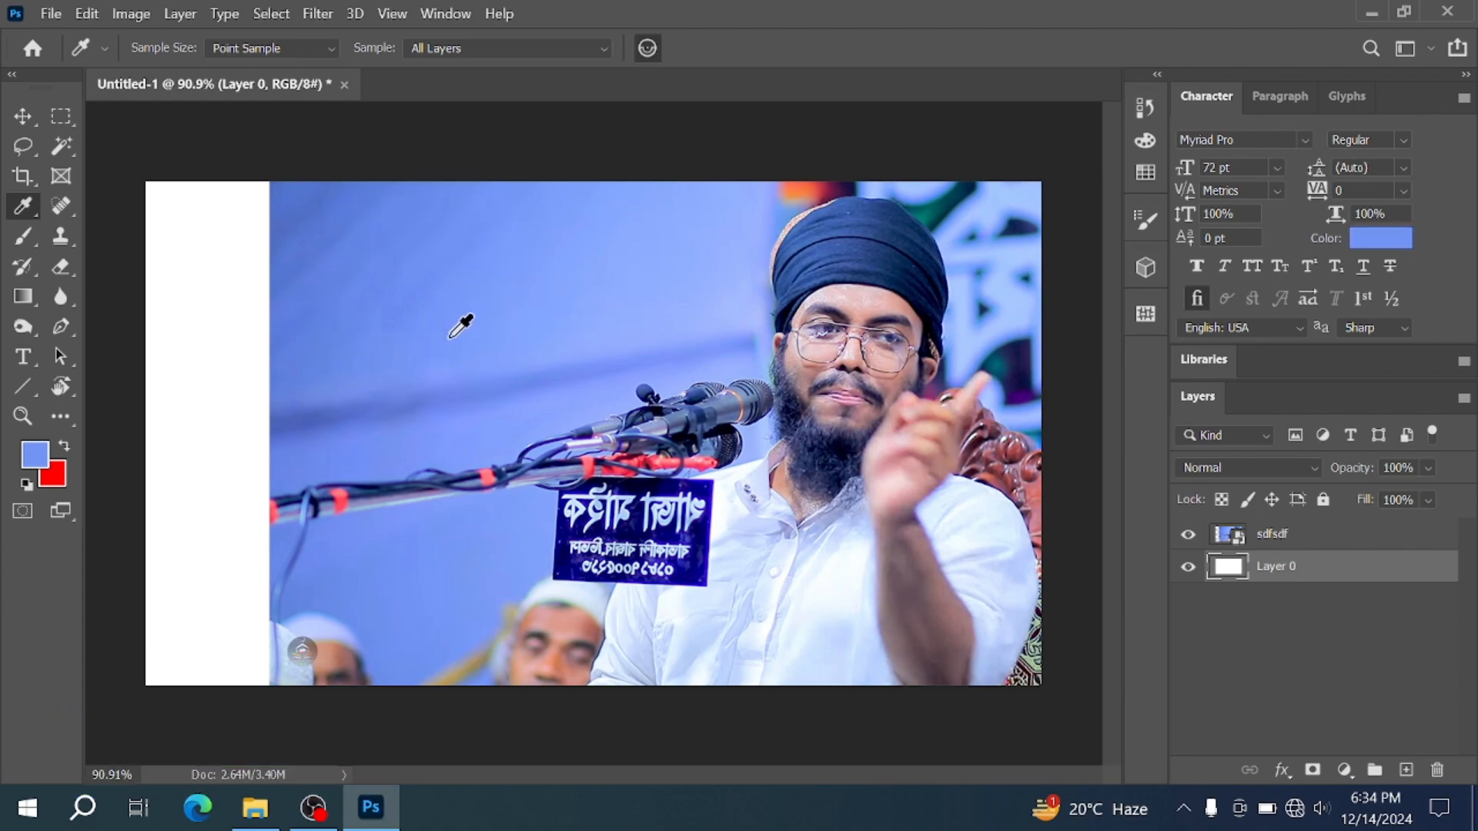
key("alt+BackSpace")
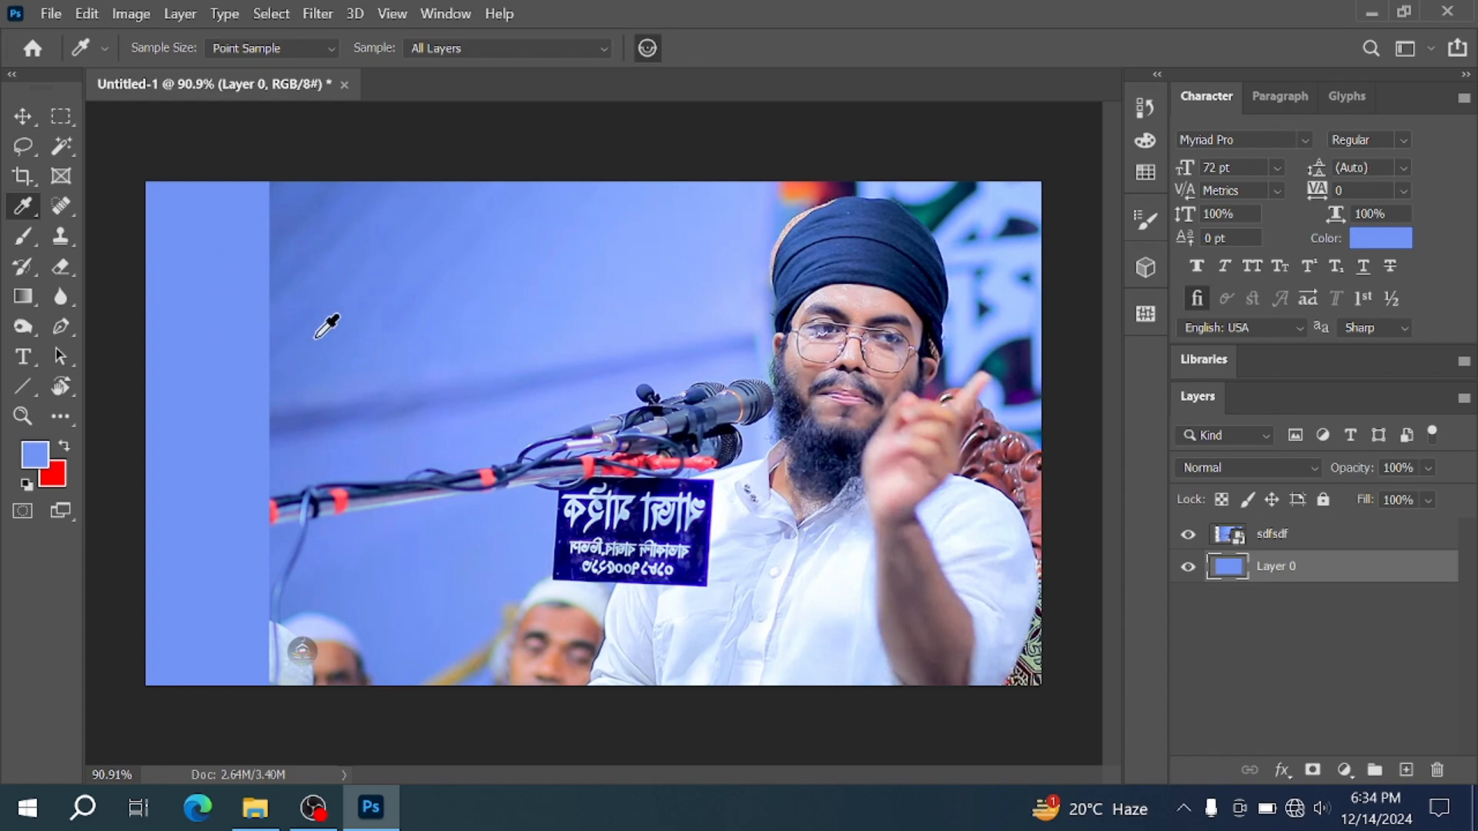
Step: Sample other blues from the backdrop and refill Layer 0 with a slightly darker one that blends with the photo
left_click(428, 398)
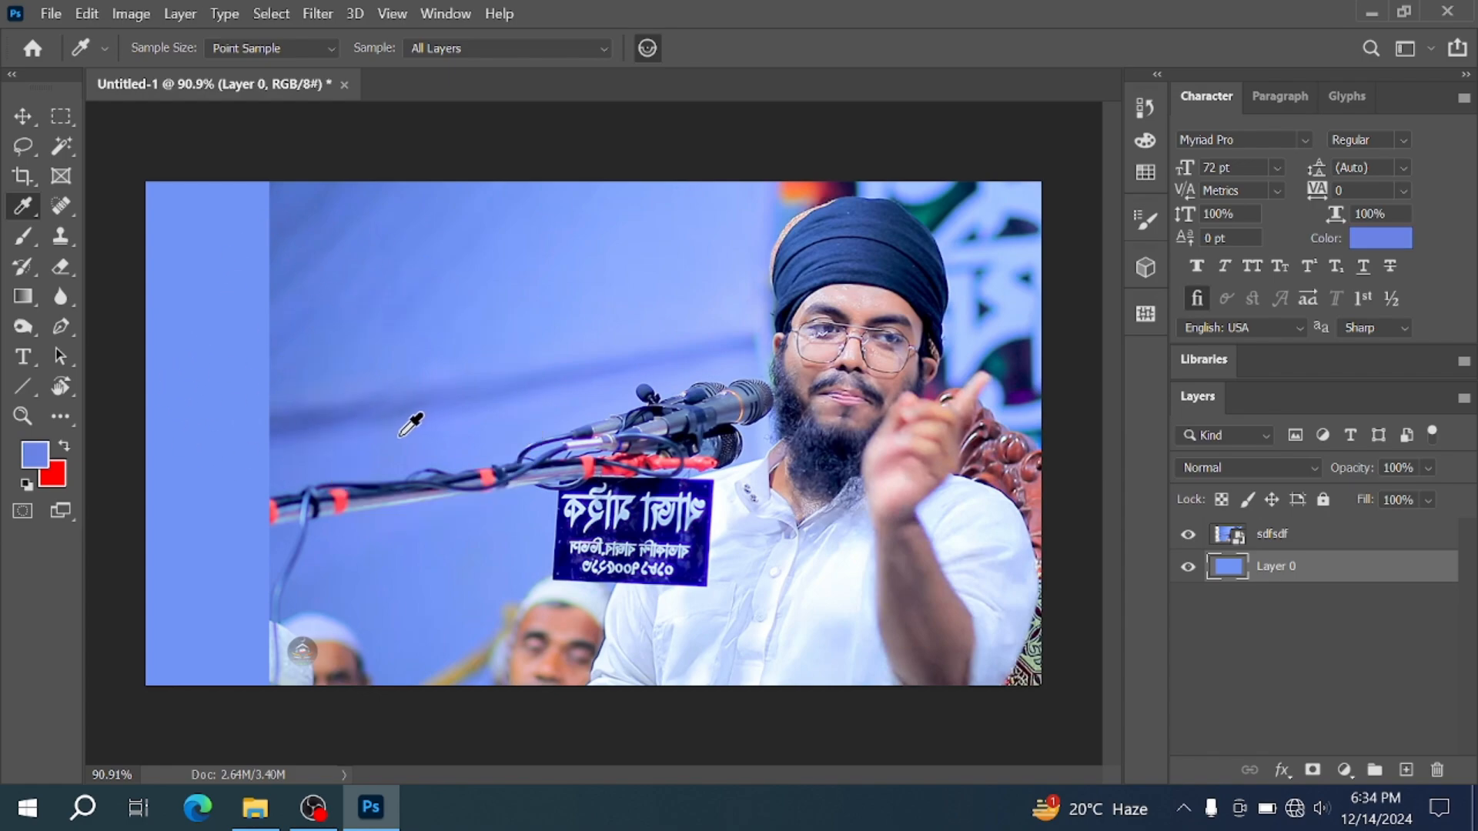
left_click(401, 435)
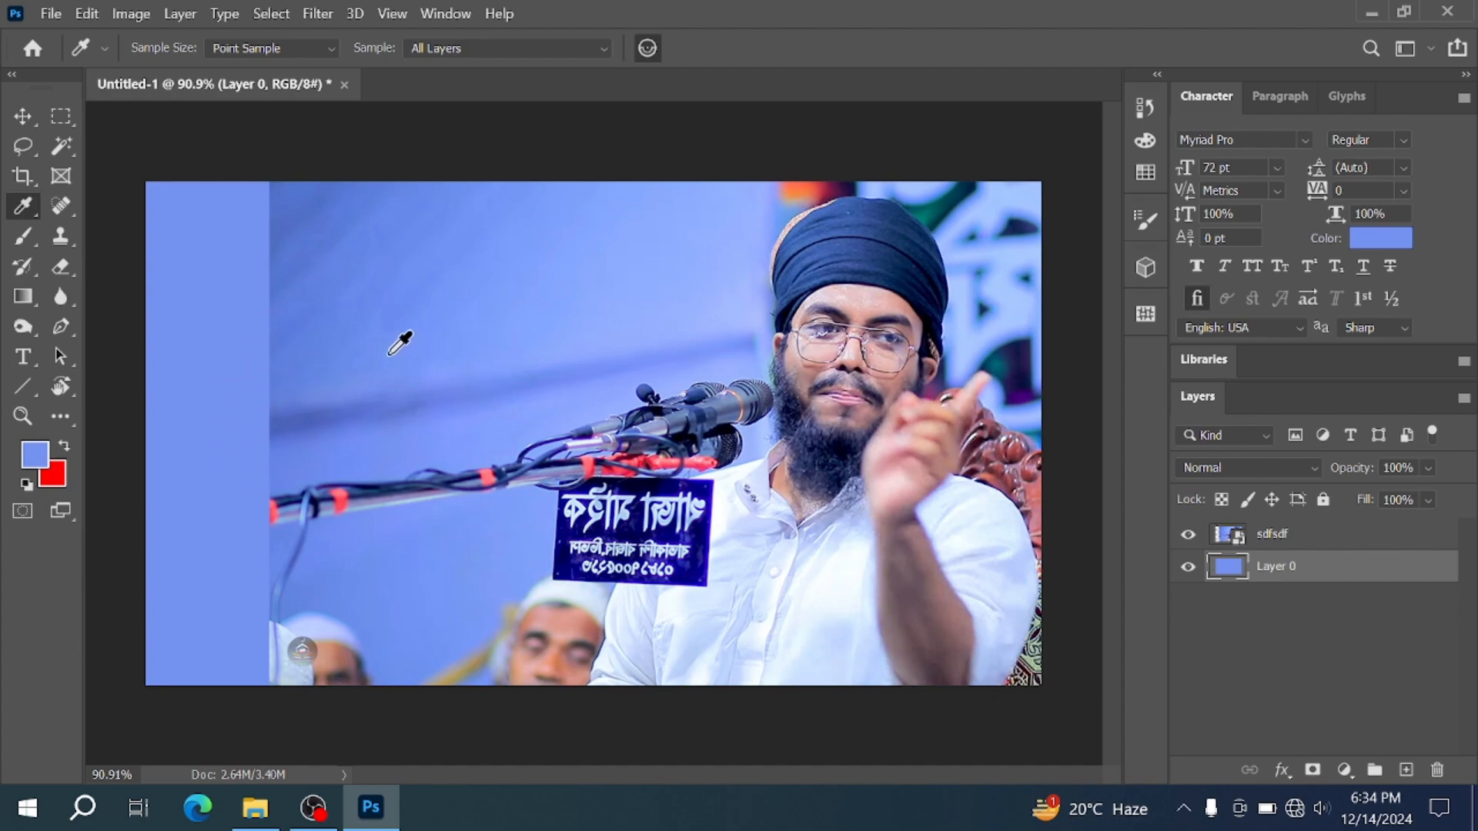
left_click(339, 340)
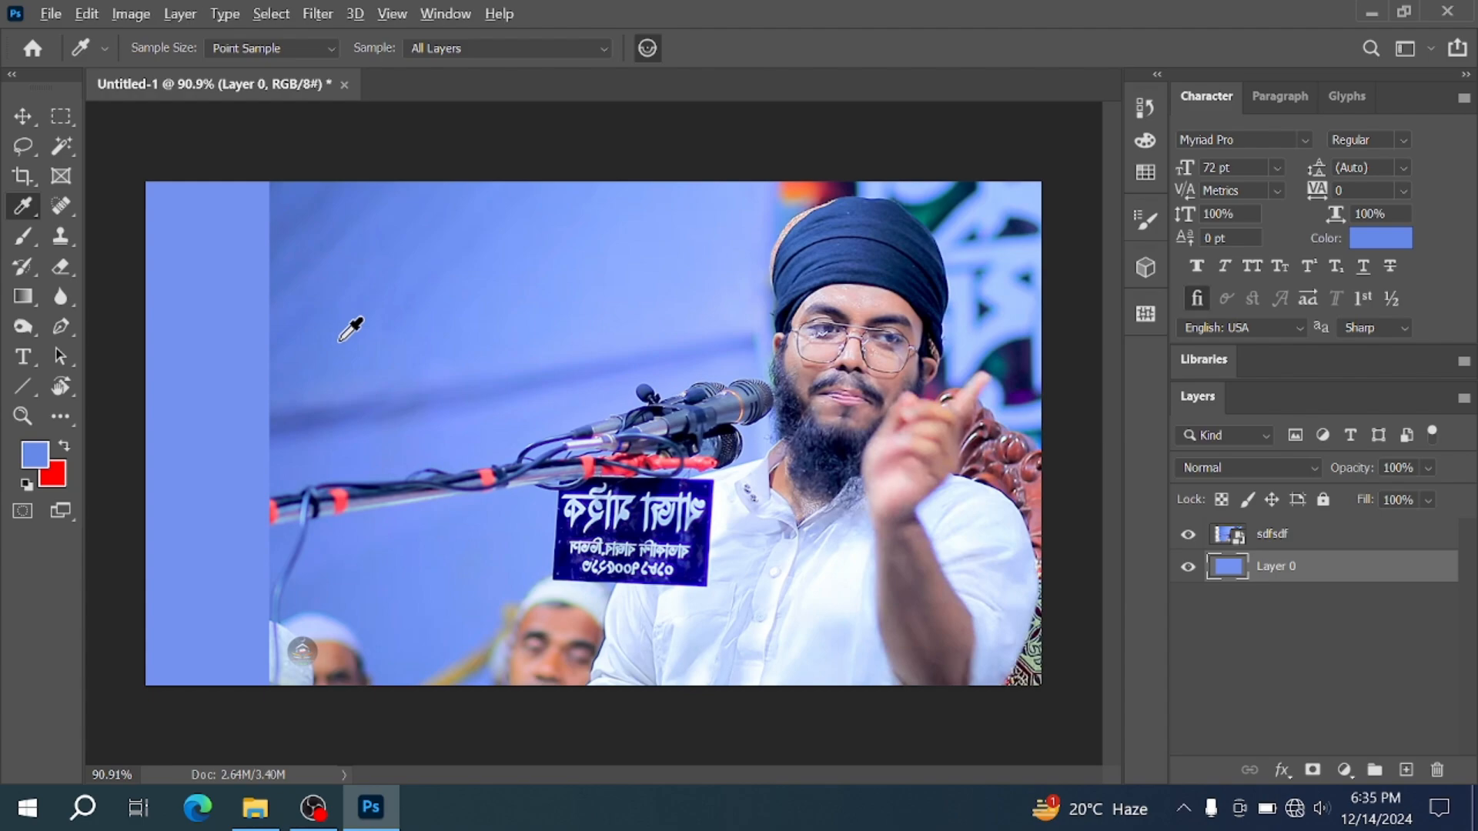
key("alt+BackSpace")
Step: Rasterize the sdfsdf photo layer so that it can be edited with the Eraser tool
key("alt+bracketright")
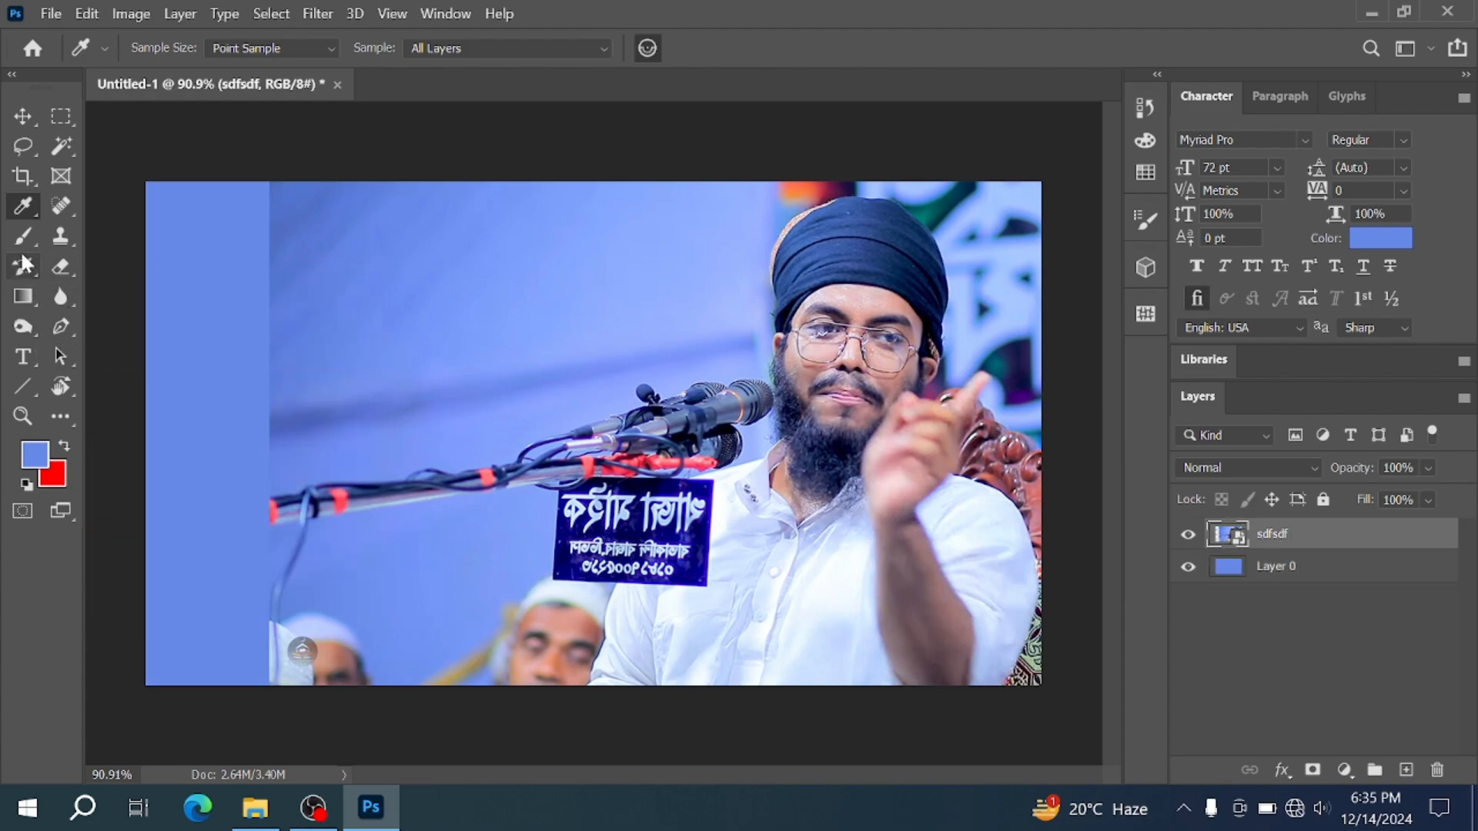
left_click(61, 266)
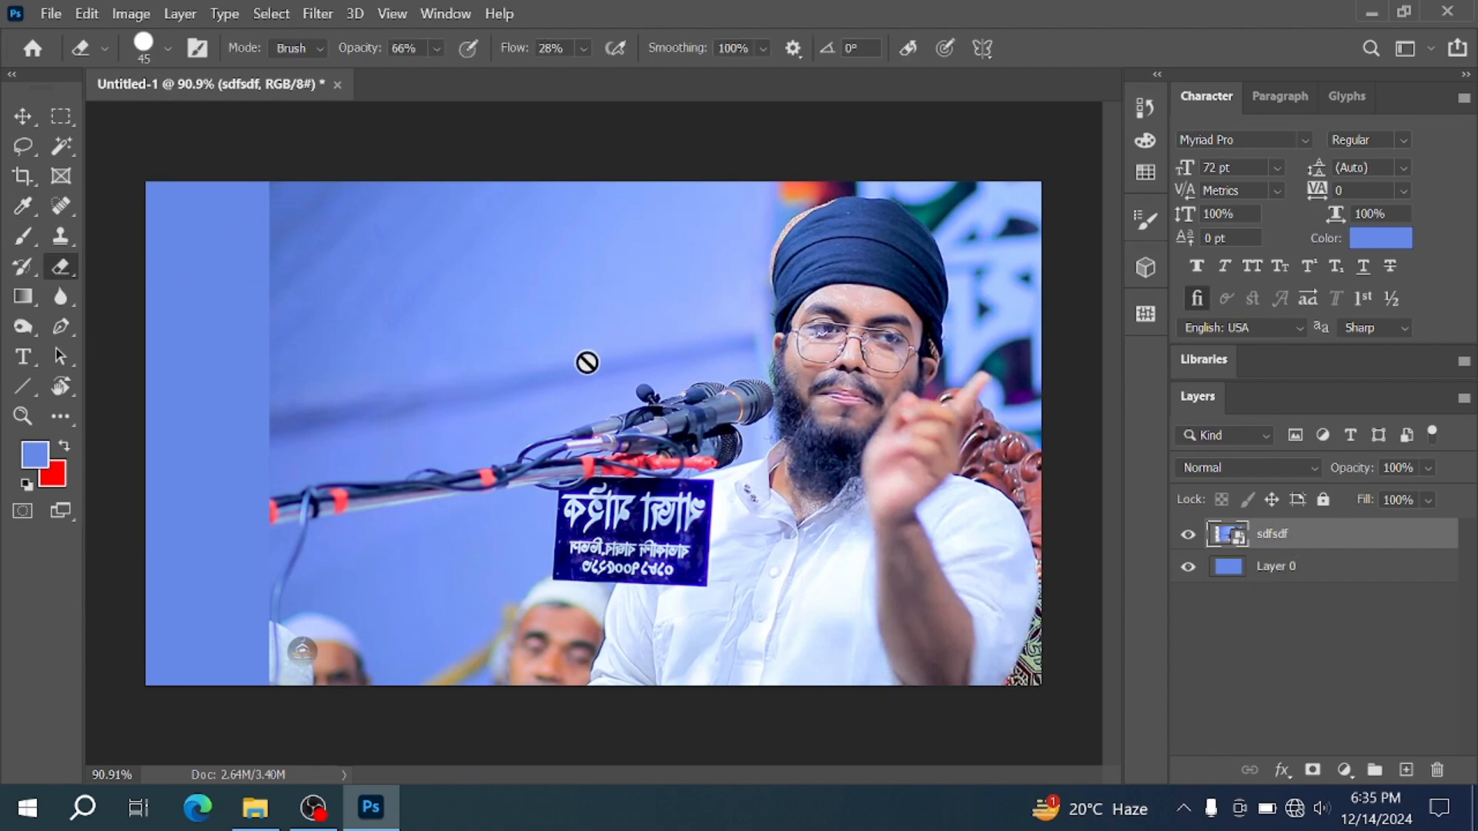
right_click(1317, 539)
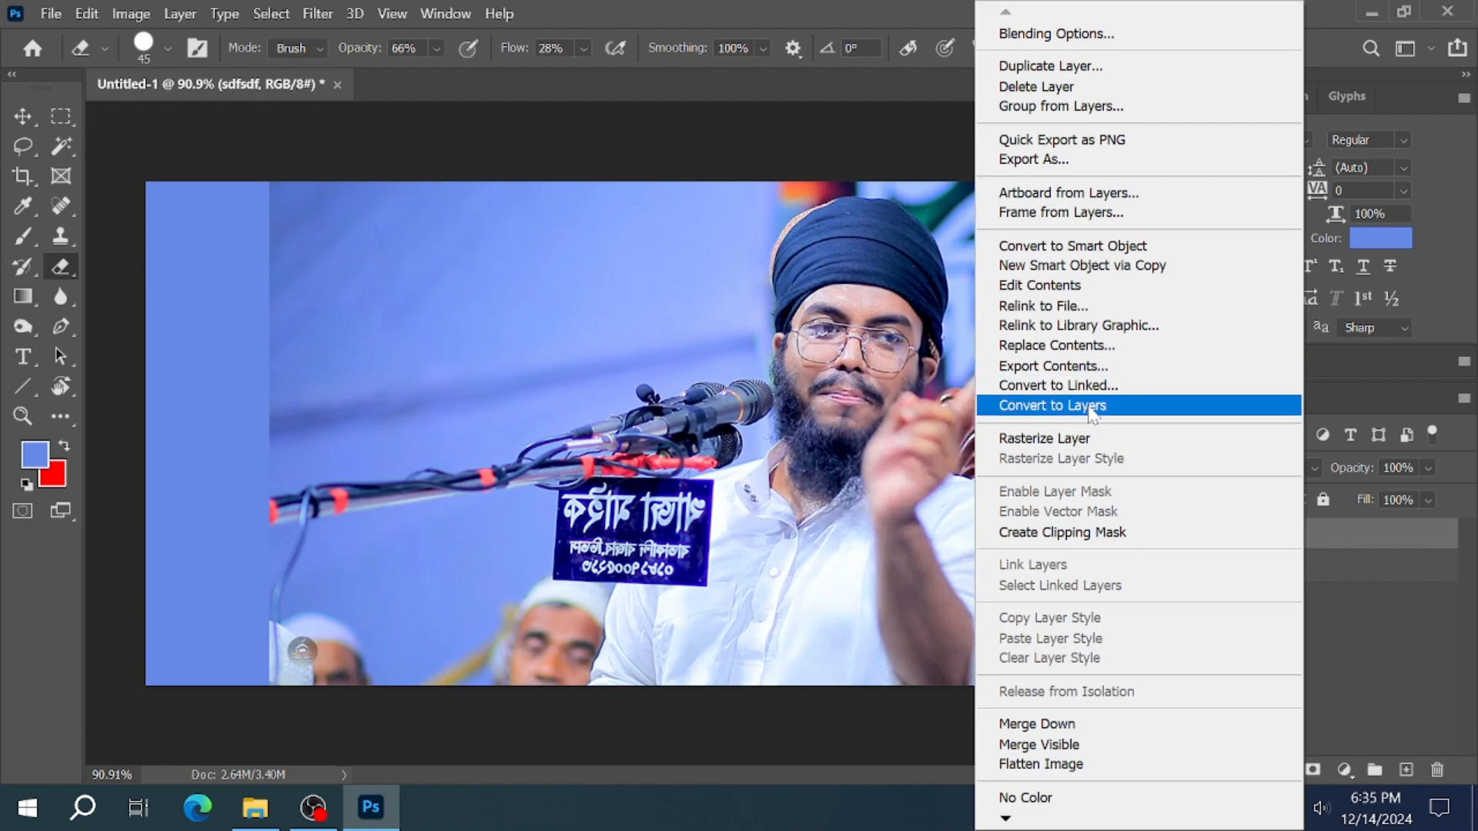
left_click(1093, 438)
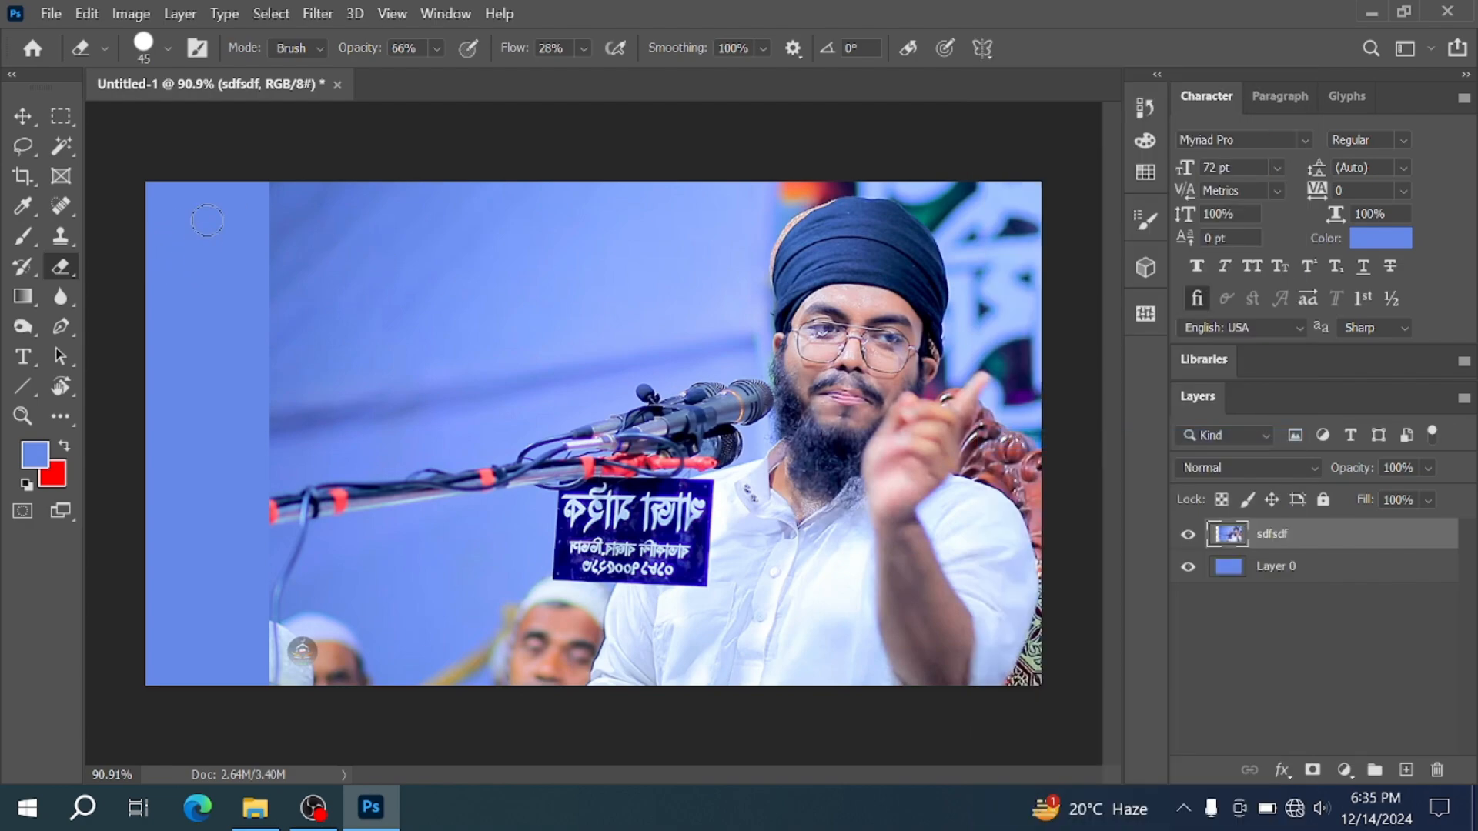
Step: Try erasing the photo's left edge with an enlarged hard-edged eraser brush, and undo the strokes
key("bracketright")
key("bracketright")
key("bracketright")
key("bracketright")
key("bracketright")
mouse_move(270, 224)
left_mouse_down()
mouse_move(275, 291)
mouse_move(273, 209)
mouse_move(276, 413)
mouse_move(277, 369)
left_mouse_up()
key("ctrl+z")
key("ctrl+z")
Step: Erase along the photo's left edge with a soft round 200 px eraser at 0% hardness to fade it into the blue strip
left_click(168, 49)
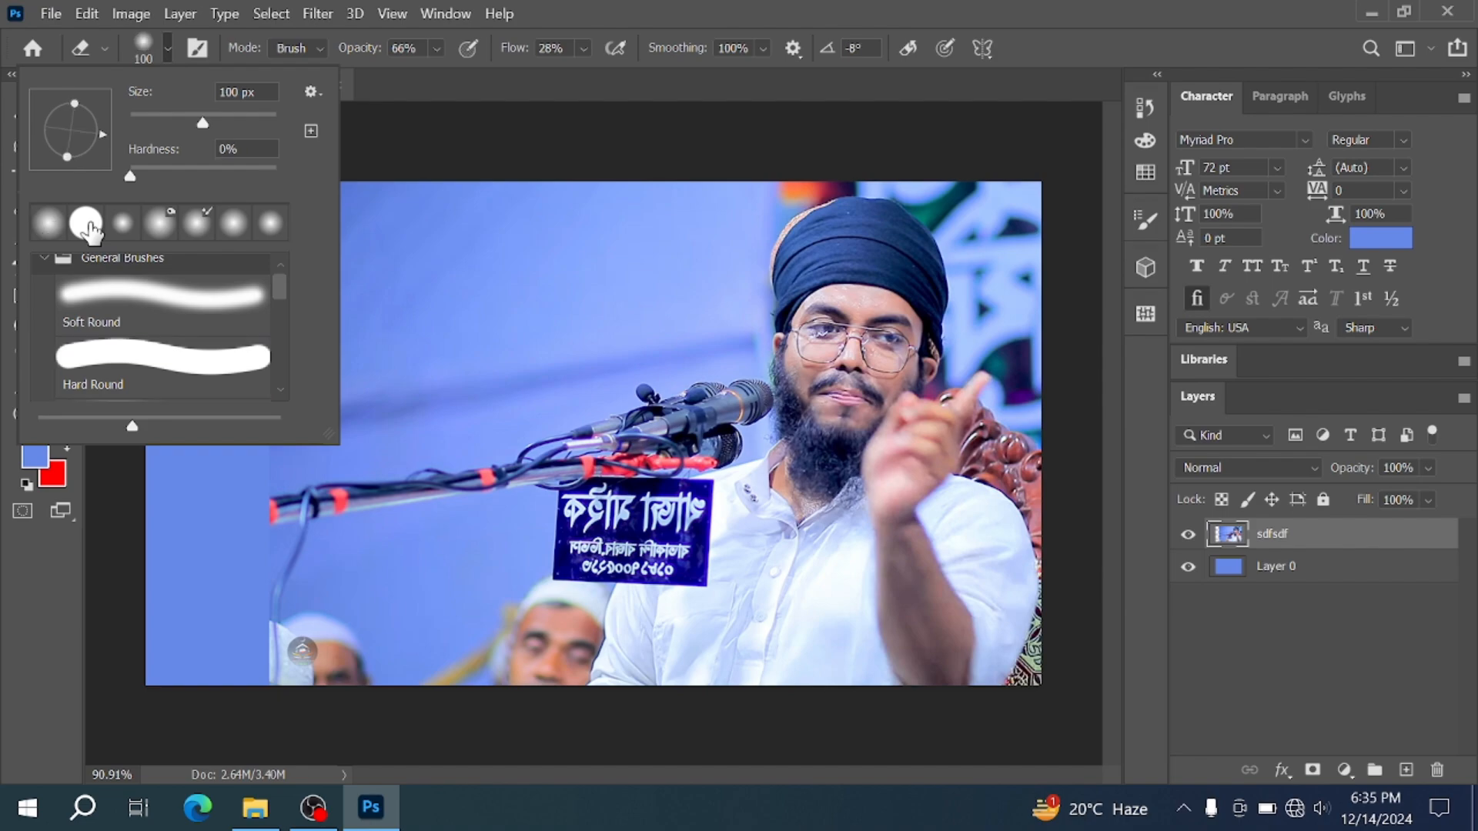
left_click(168, 45)
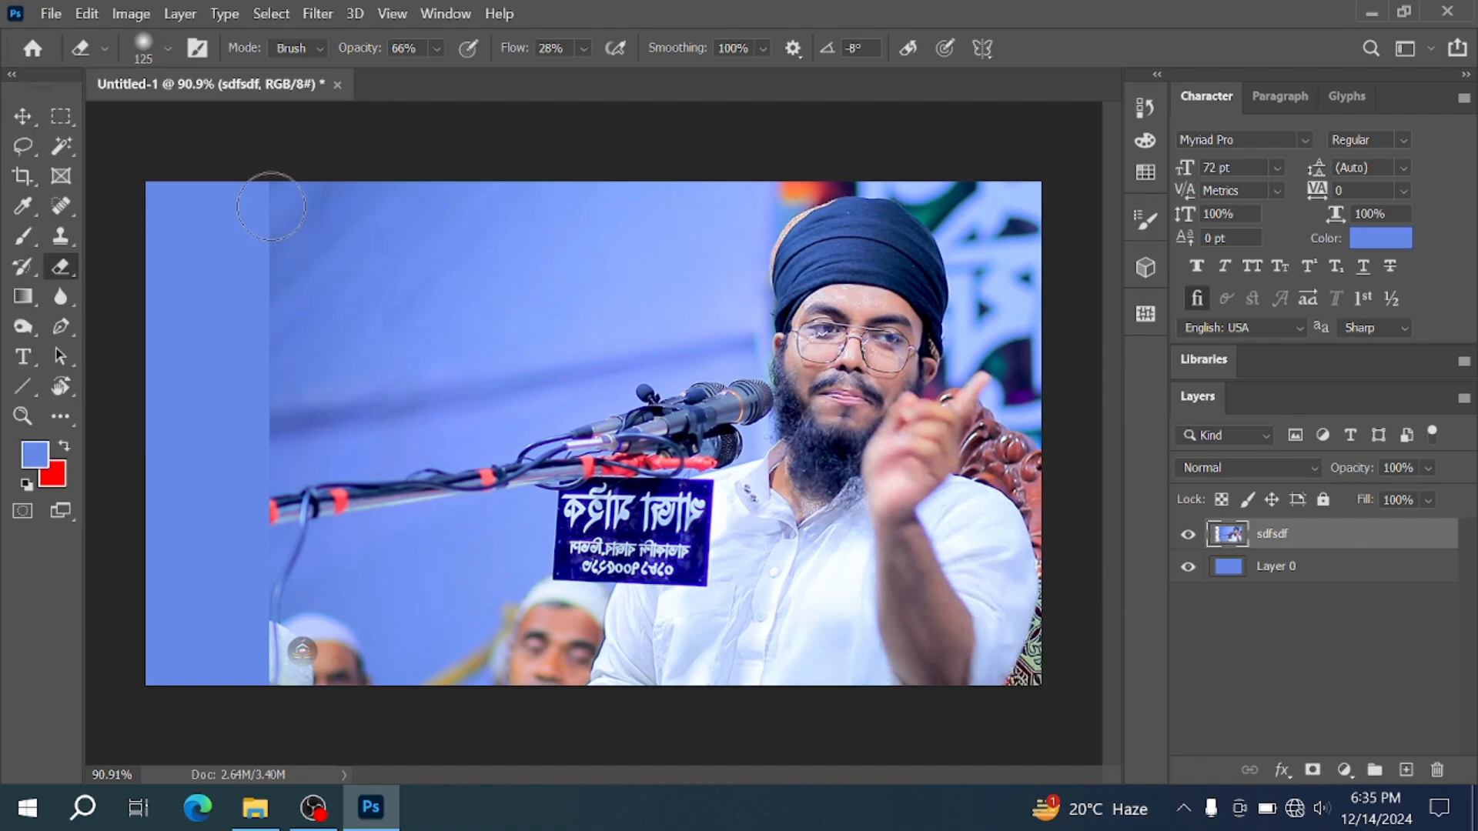
key("bracketright")
key("bracketright")
key("bracketright")
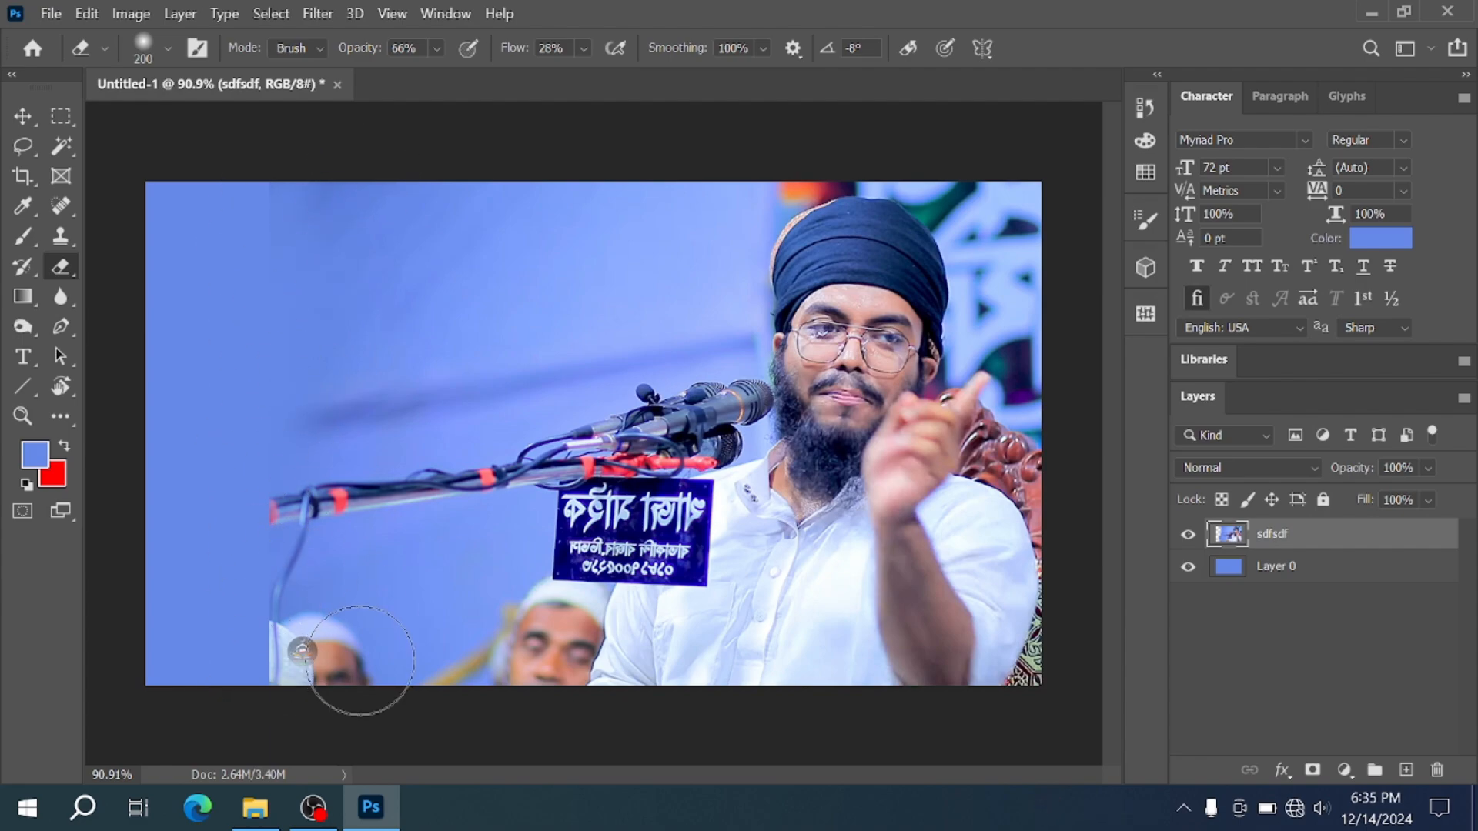
left_click_drag(416, 454, 308, 471)
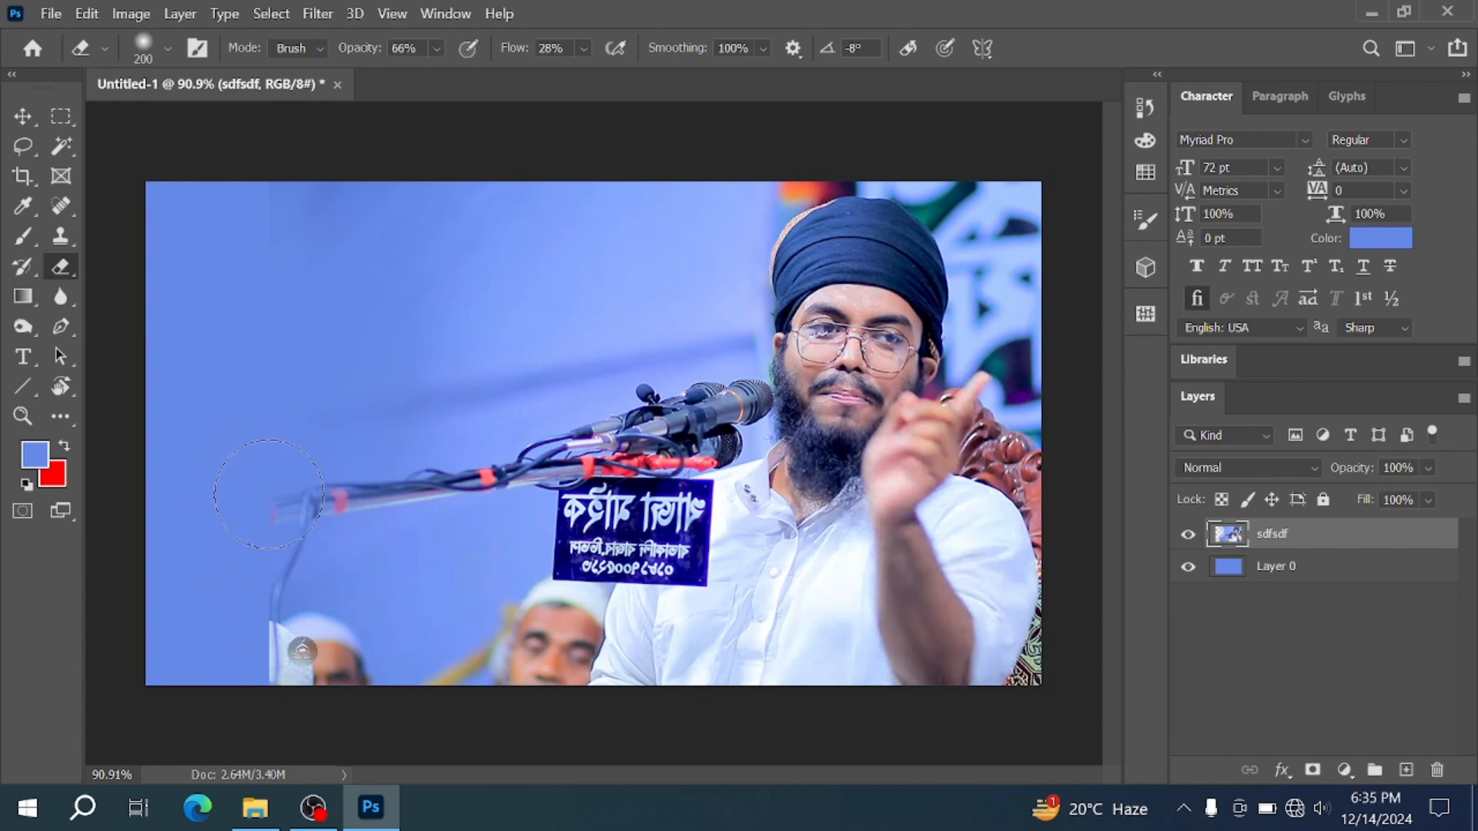
Step: Try a Content-Aware fill on a lasso selection over the faded seam in the upper-left backdrop, and undo it
key("v")
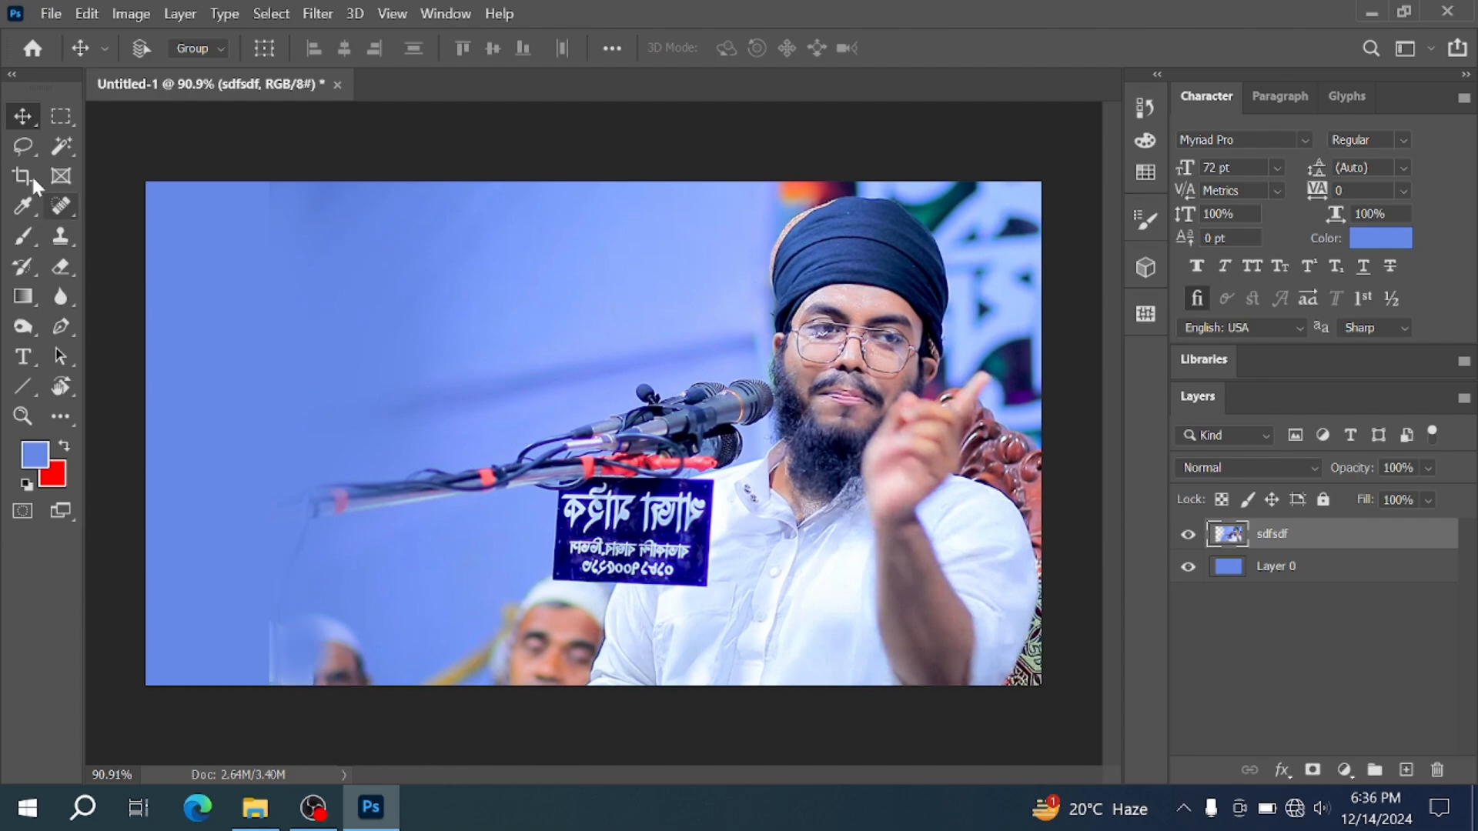
left_click(22, 145)
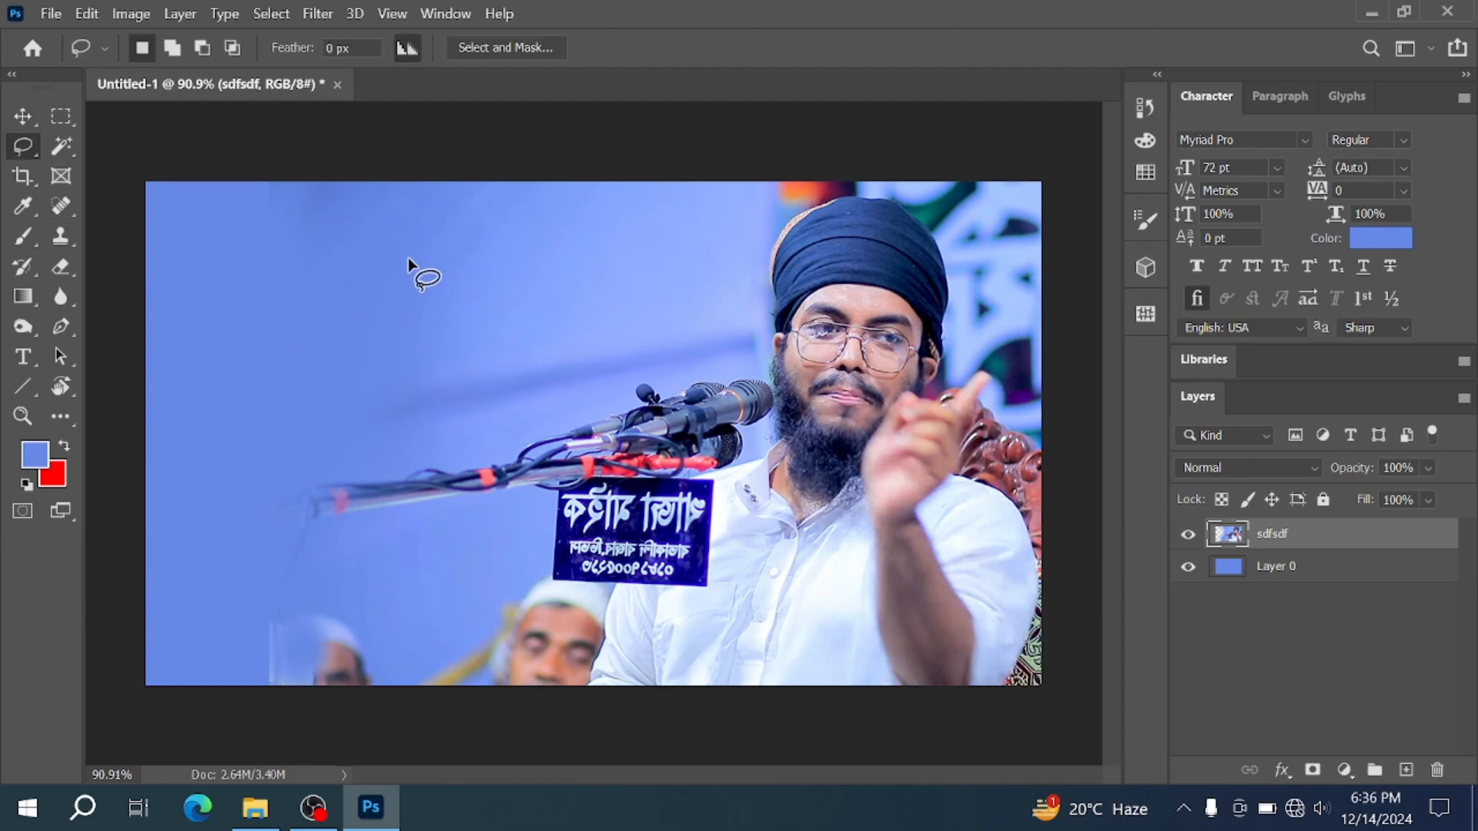
left_click_drag(428, 278, 429, 301)
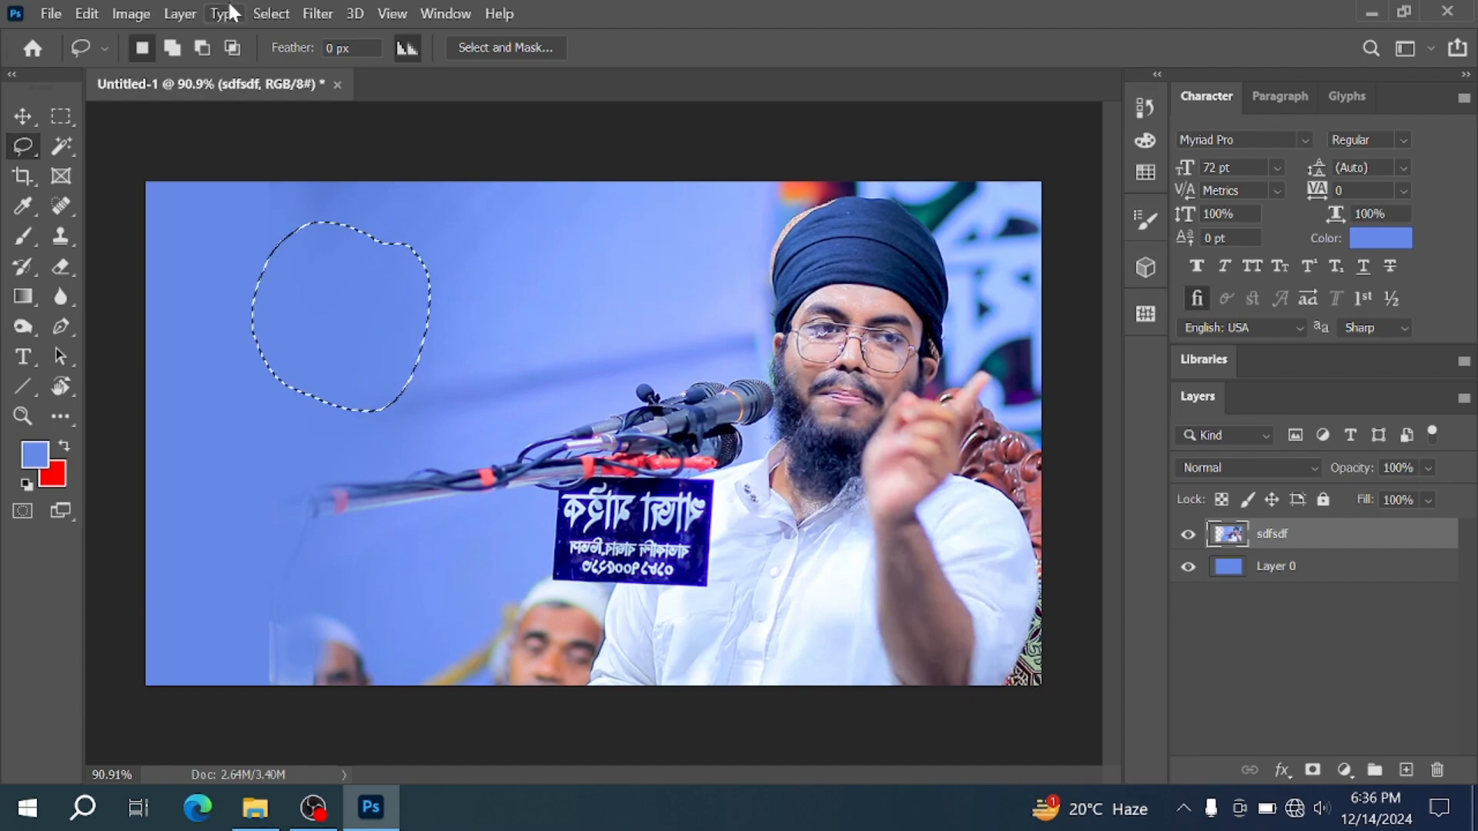
left_click(86, 14)
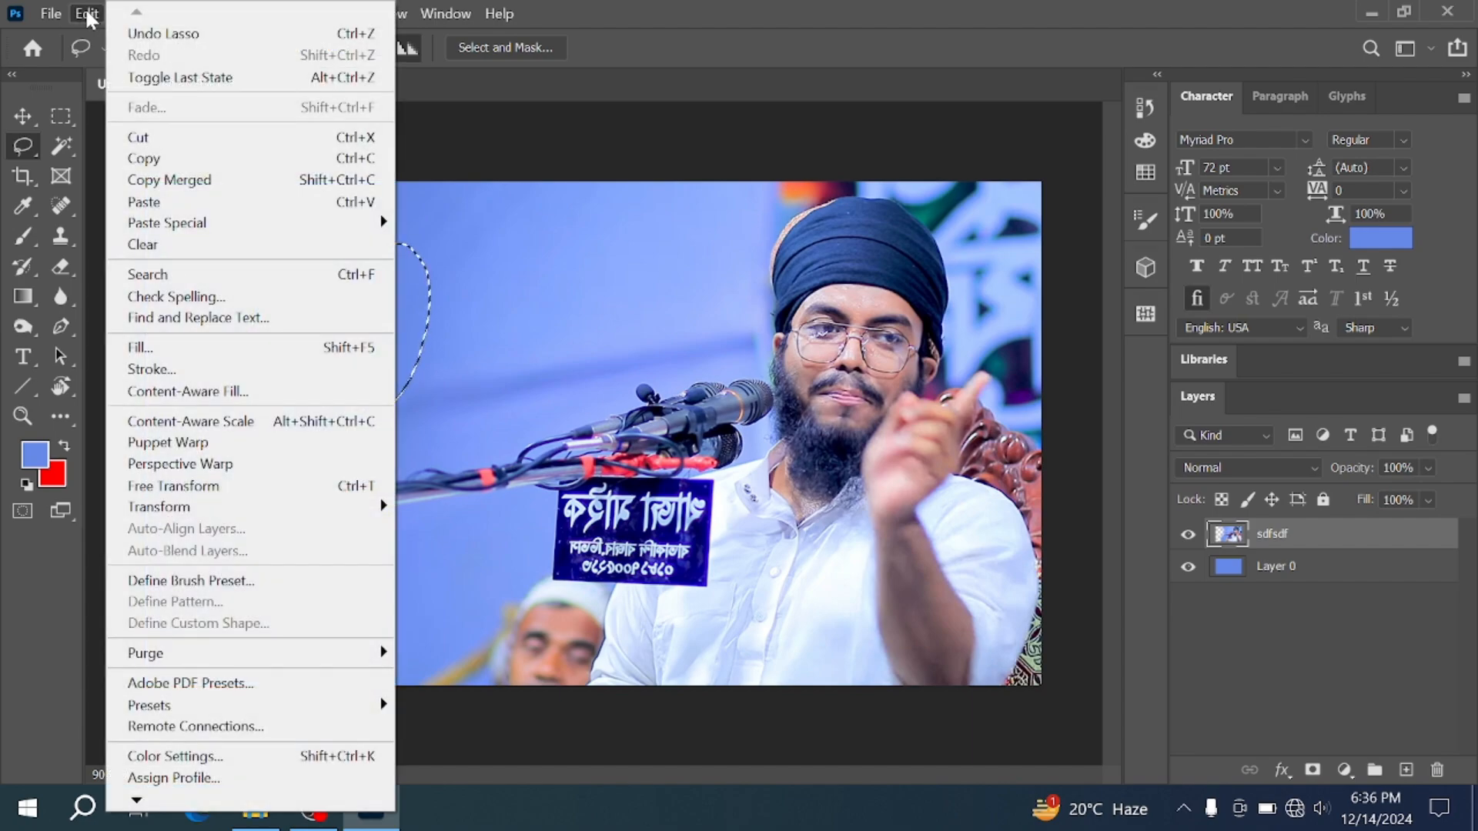
left_click(188, 348)
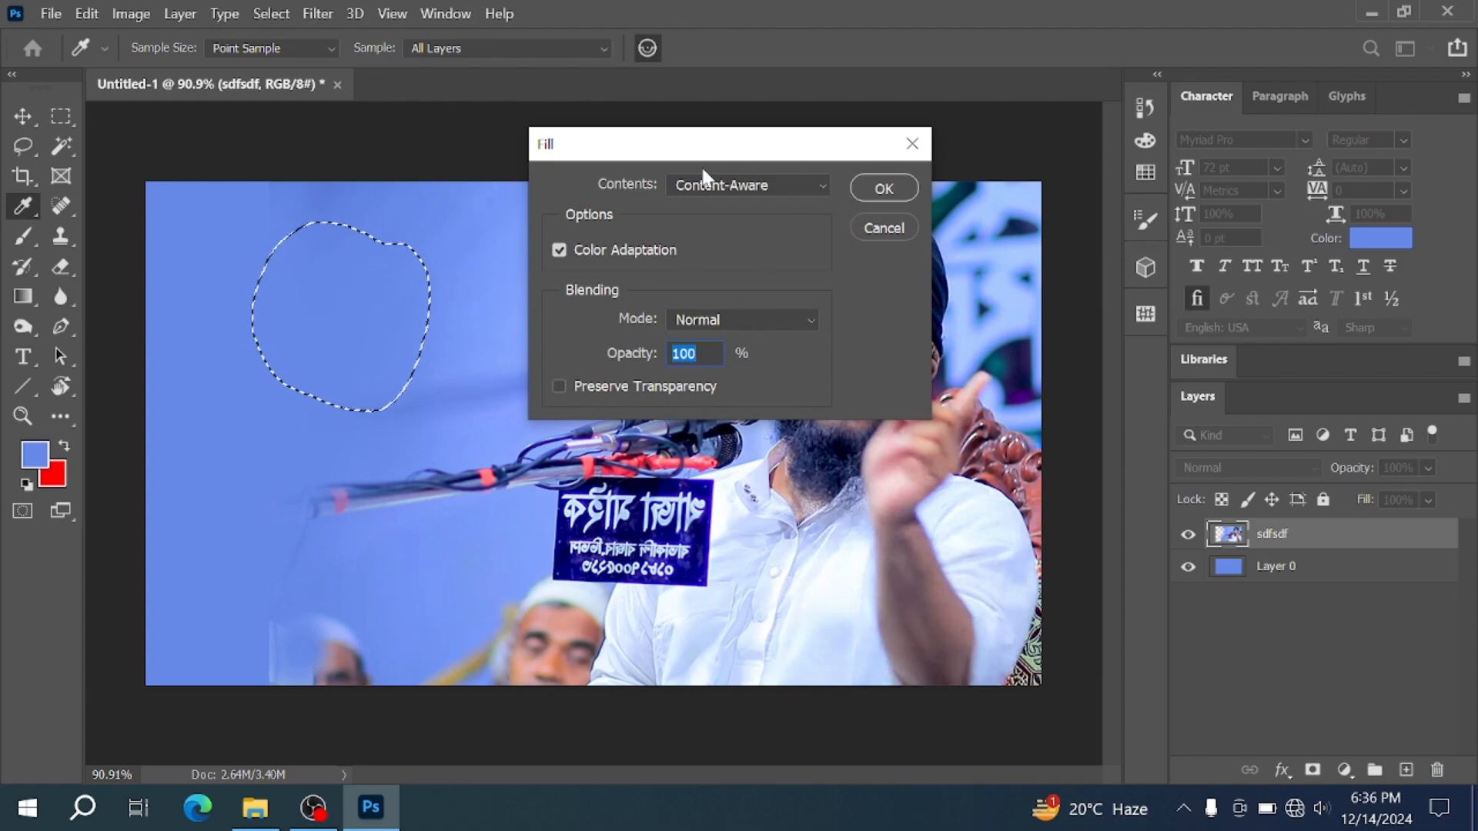
left_click(878, 188)
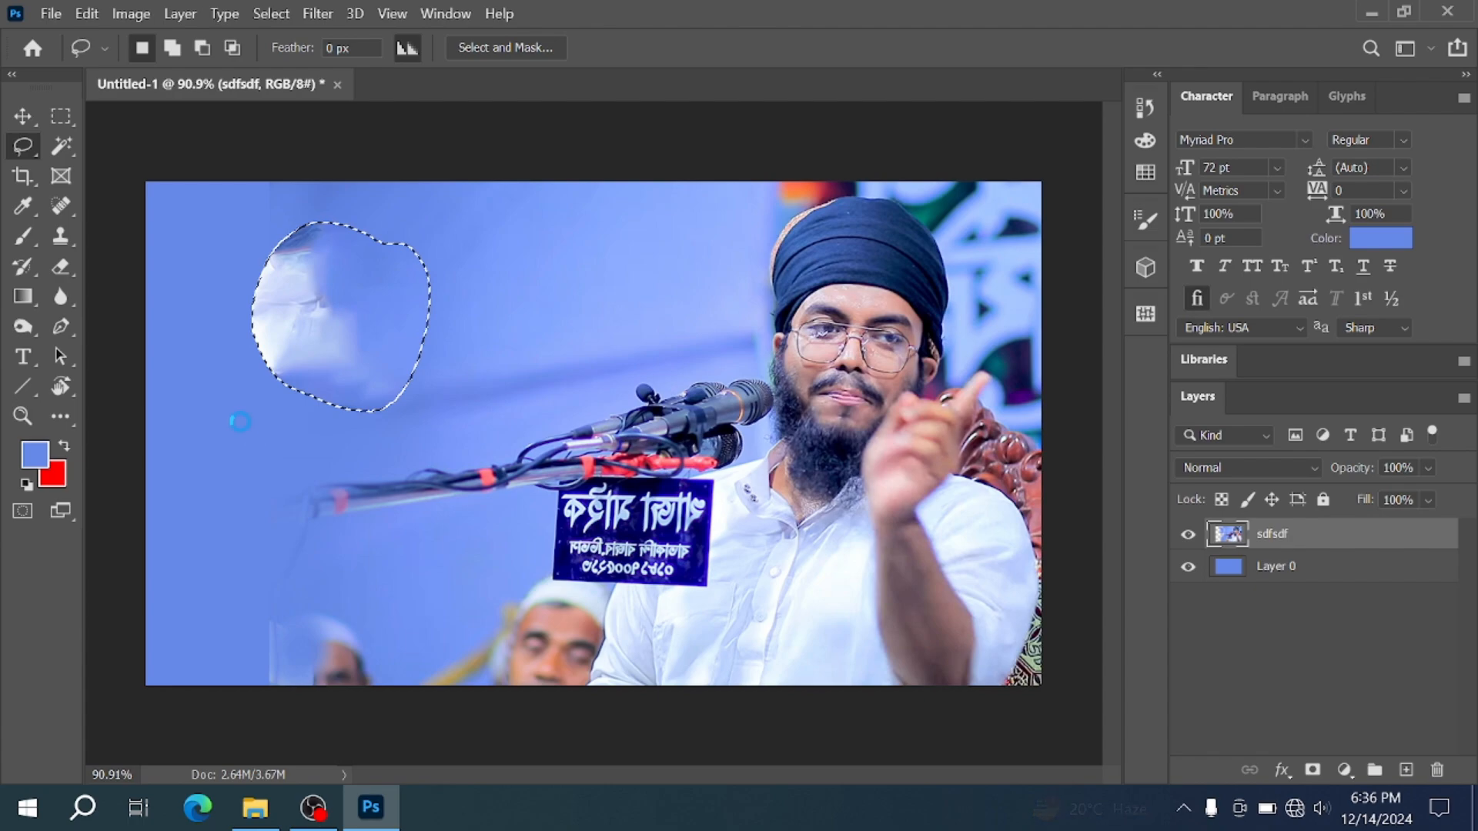
key("ctrl+s")
left_click(658, 702)
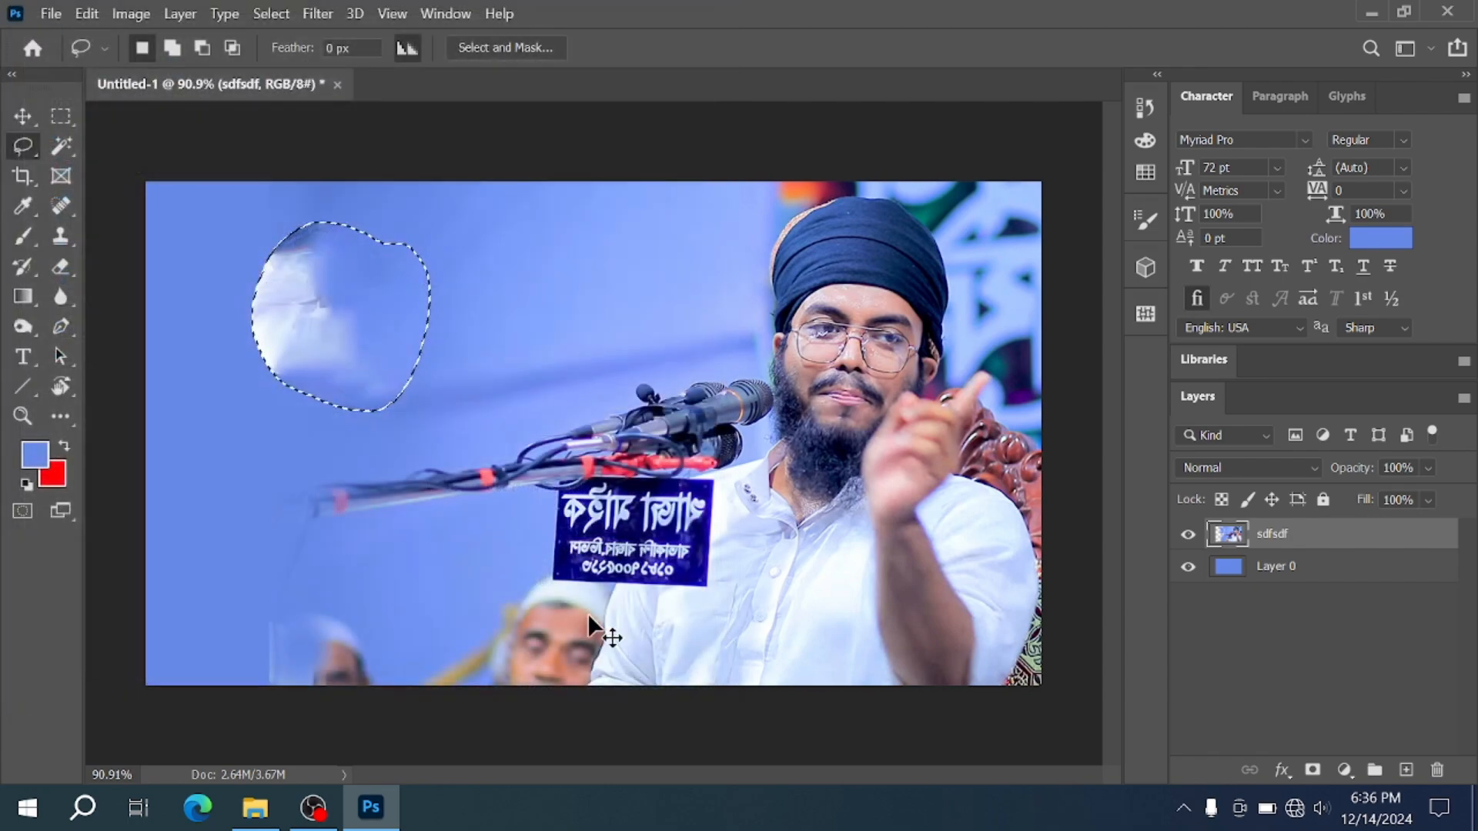
left_click(384, 340)
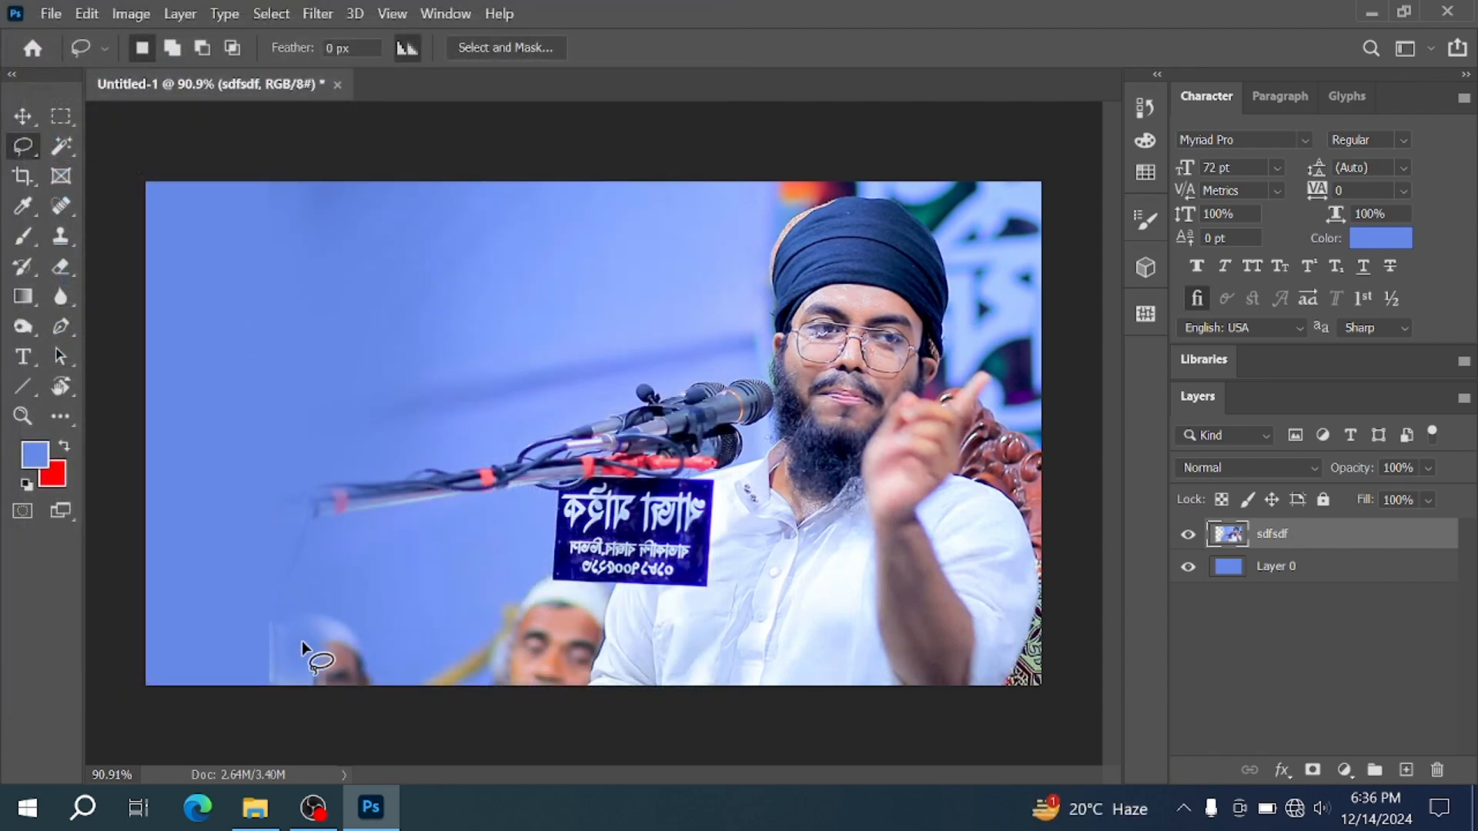
Step: Try a Content-Aware fill on a lasso selection around the faded head near the photo's lower-left corner
mouse_move(330, 583)
left_mouse_down()
mouse_move(393, 673)
mouse_move(360, 706)
mouse_move(224, 657)
left_mouse_up()
left_click_drag(280, 590, 304, 589)
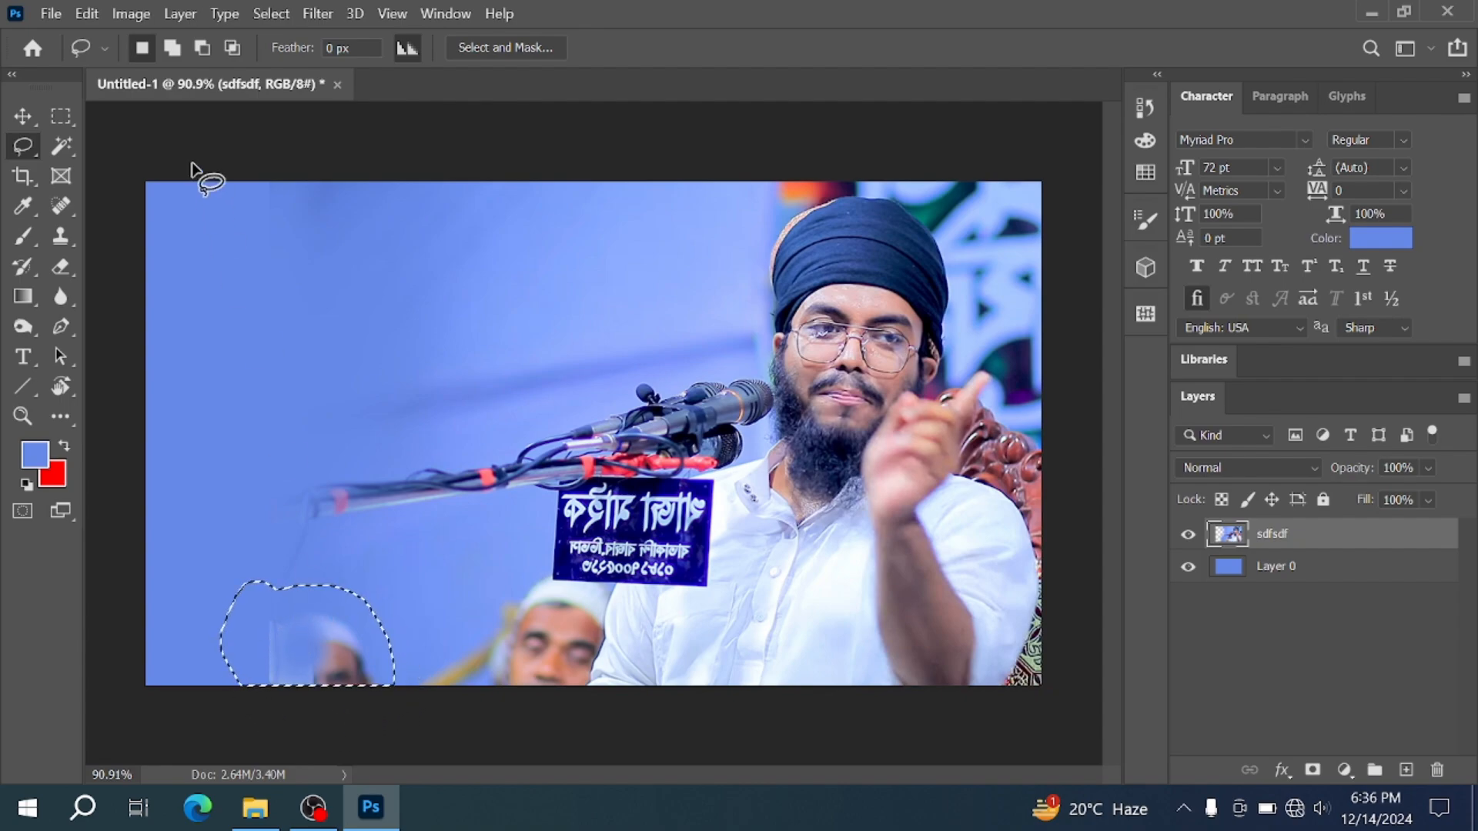
left_click(89, 14)
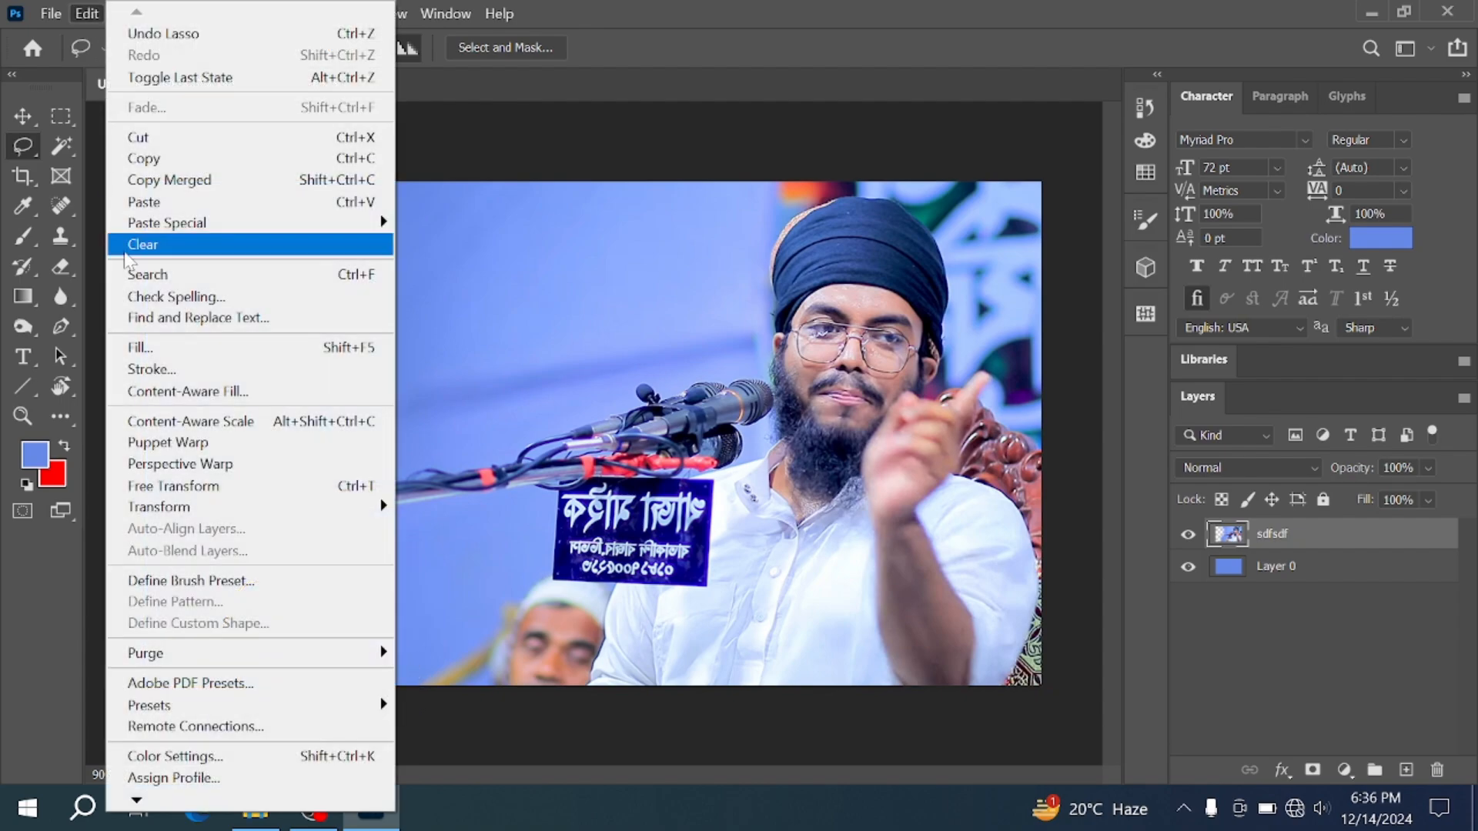
left_click(172, 347)
key("Return")
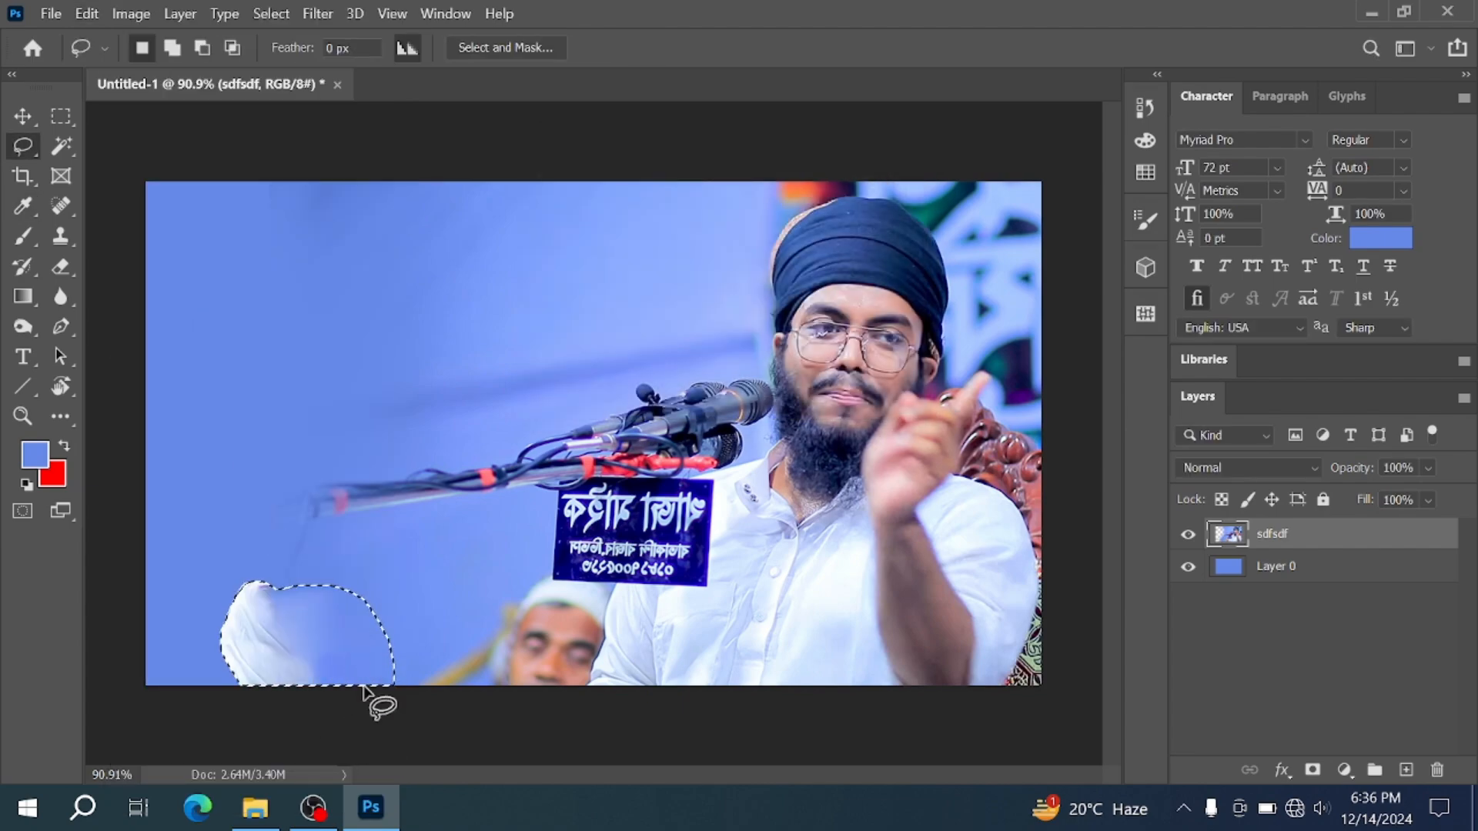
left_click(330, 618)
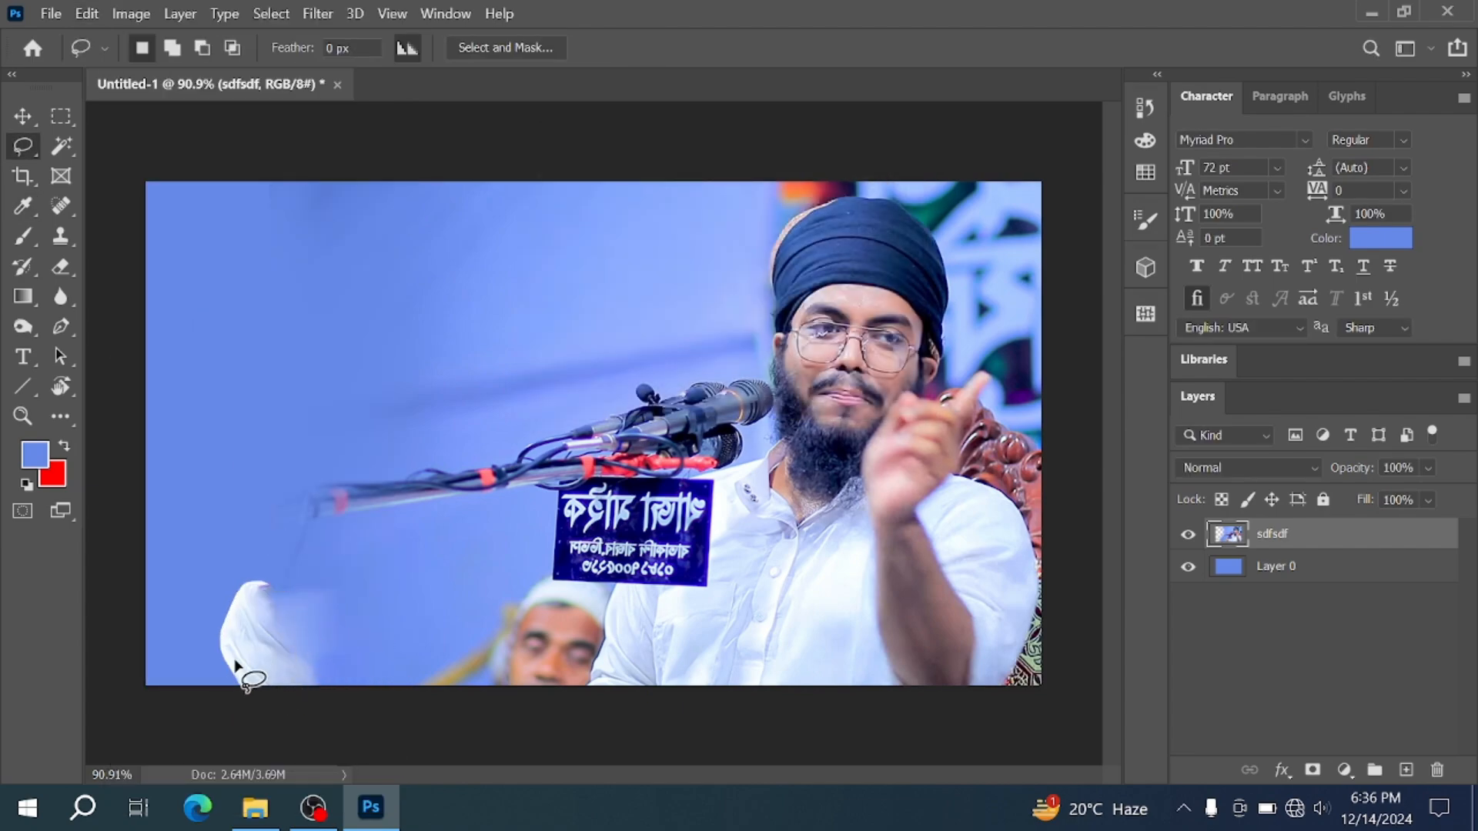
Step: Briefly hide Layer 0 to check the photo's transparent area, and undo the Content-Aware fill with its selection cleared
left_click(1189, 568)
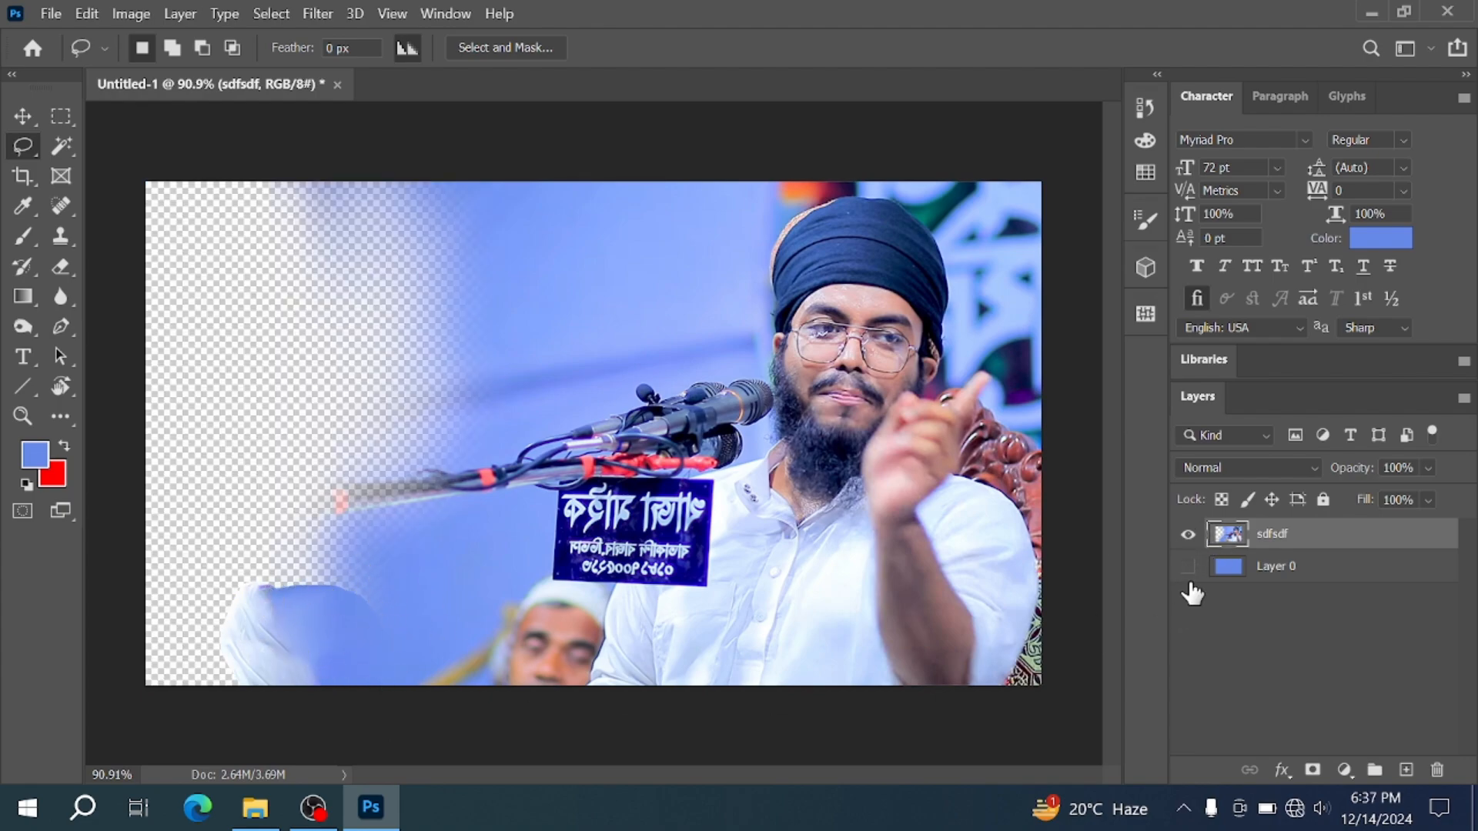
left_click(1187, 568)
left_click_drag(386, 634, 378, 622)
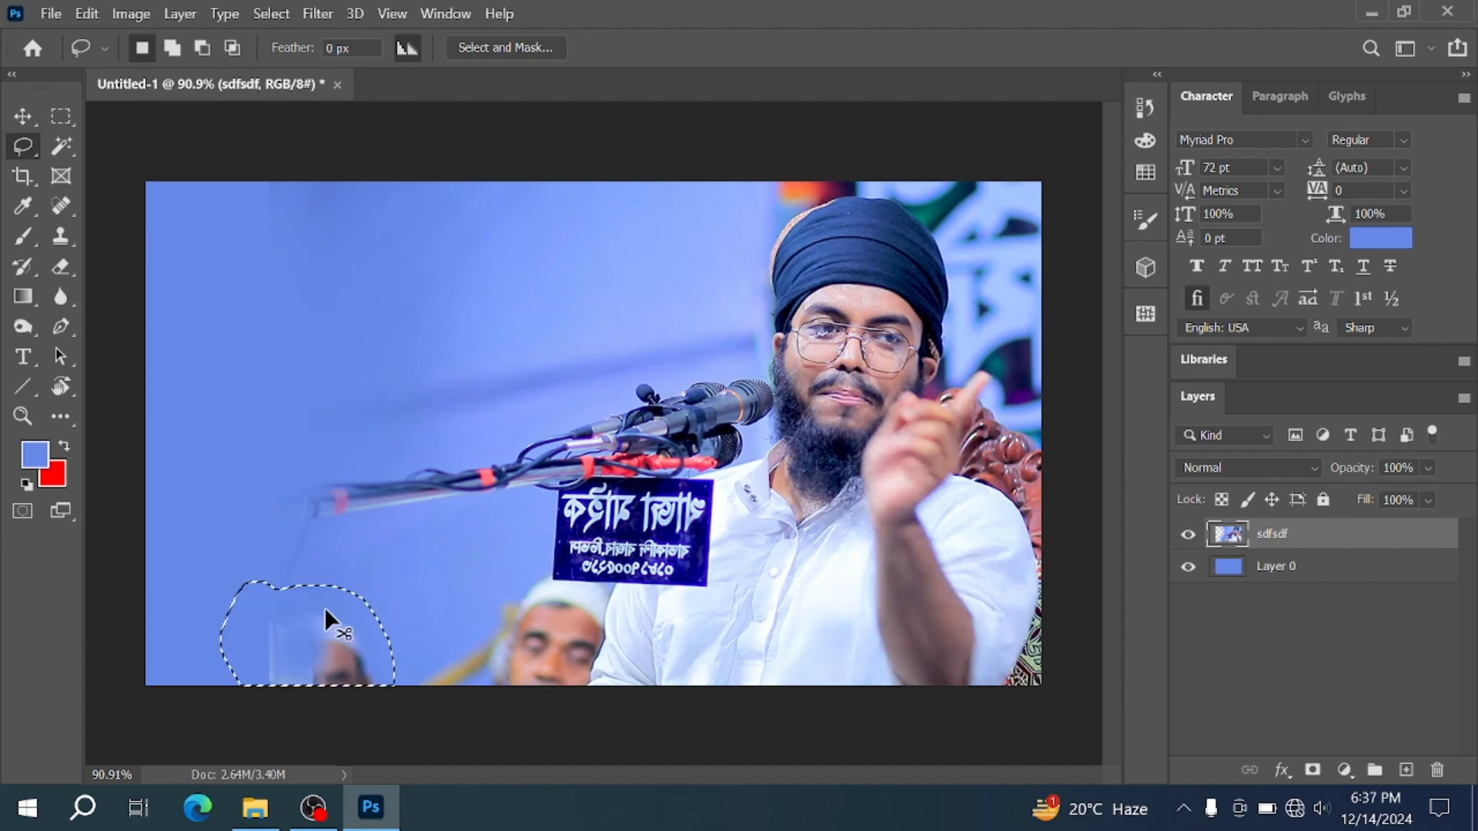
key("ctrl+d")
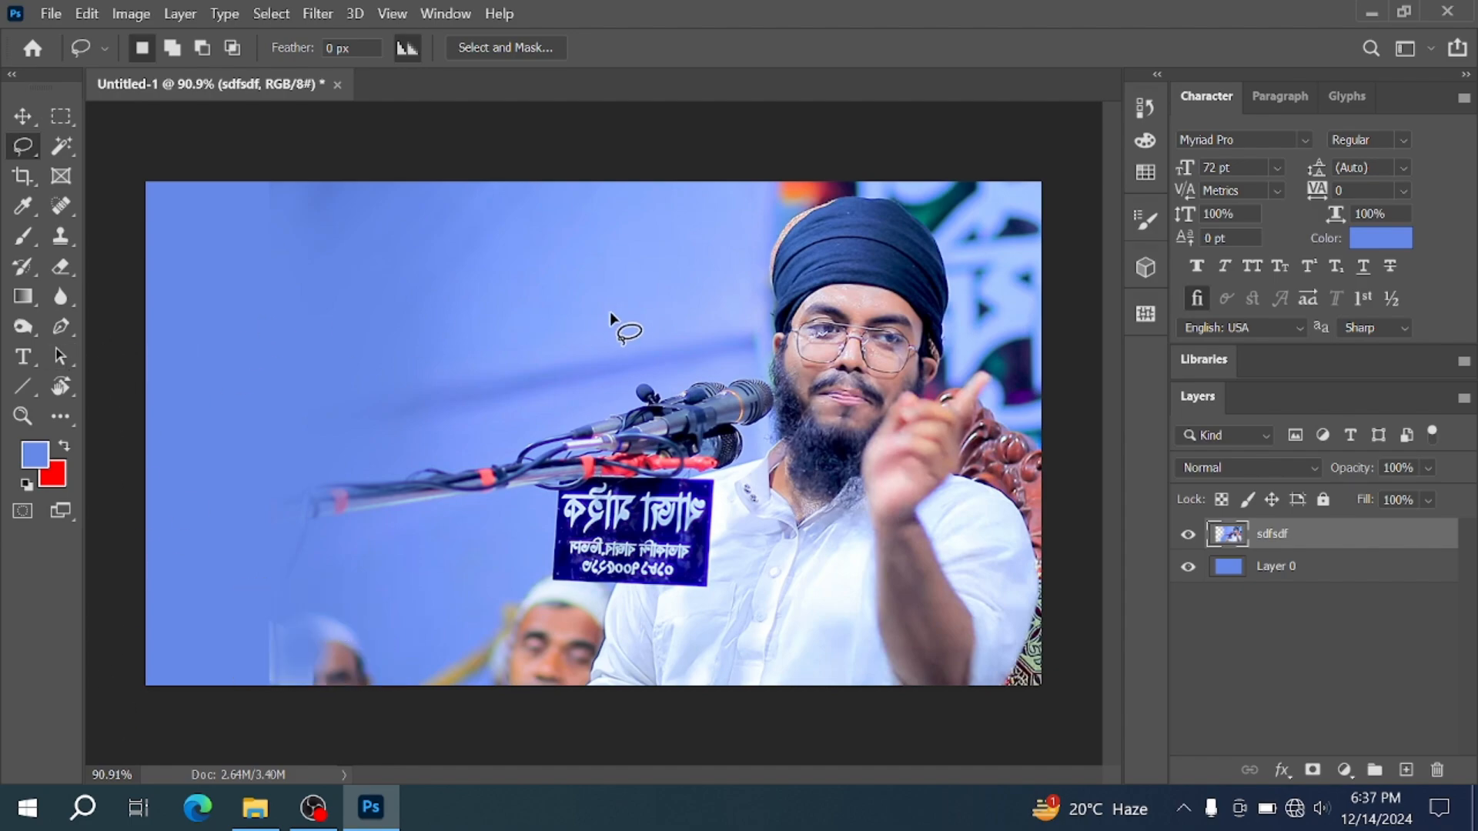
Step: Add a red "Lorem Ipsum" placeholder text in 72 pt Myriad Pro on the upper-left blue area
left_click(28, 364)
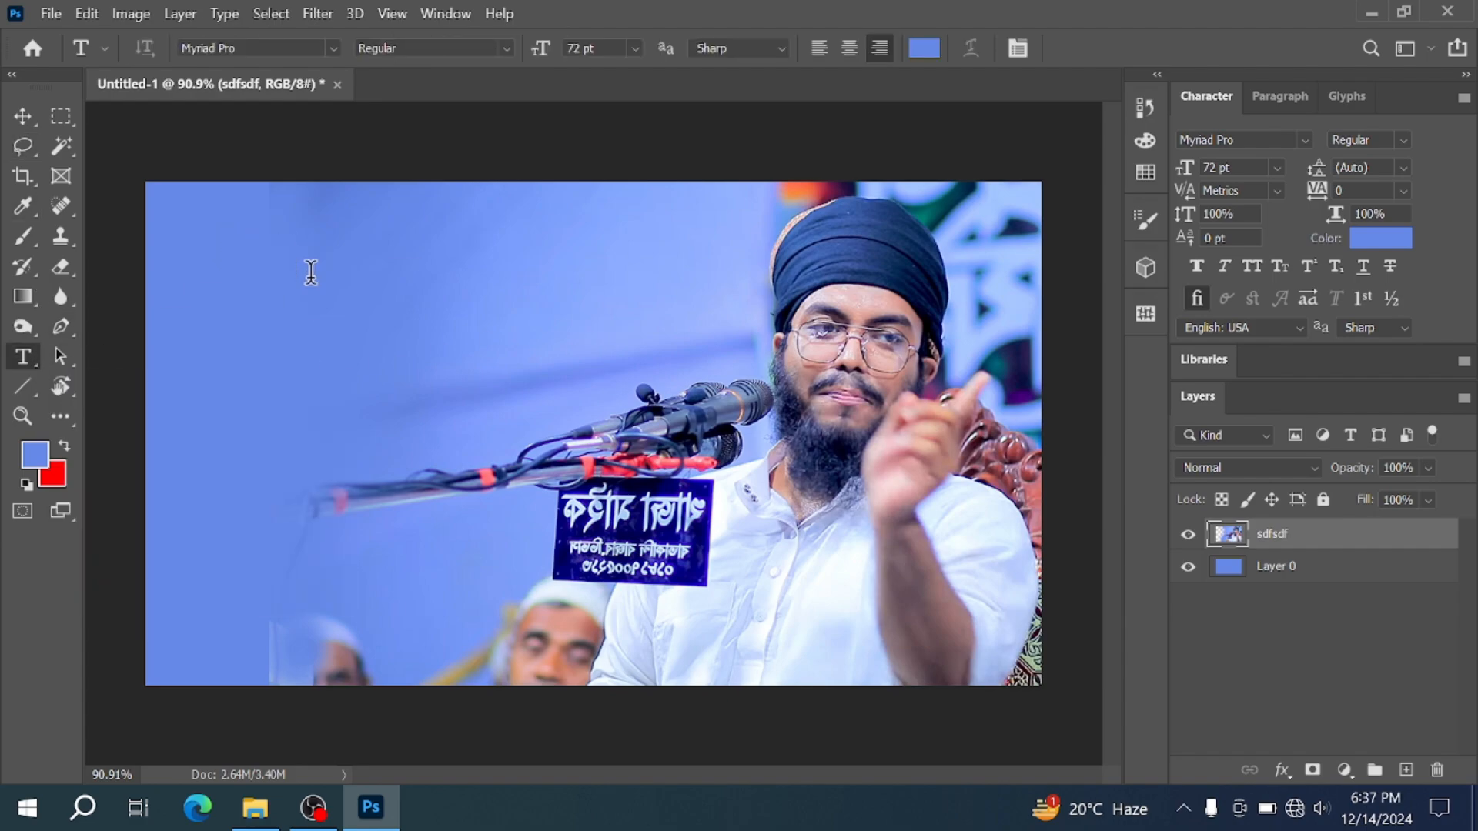
left_click(311, 271)
left_click(923, 48)
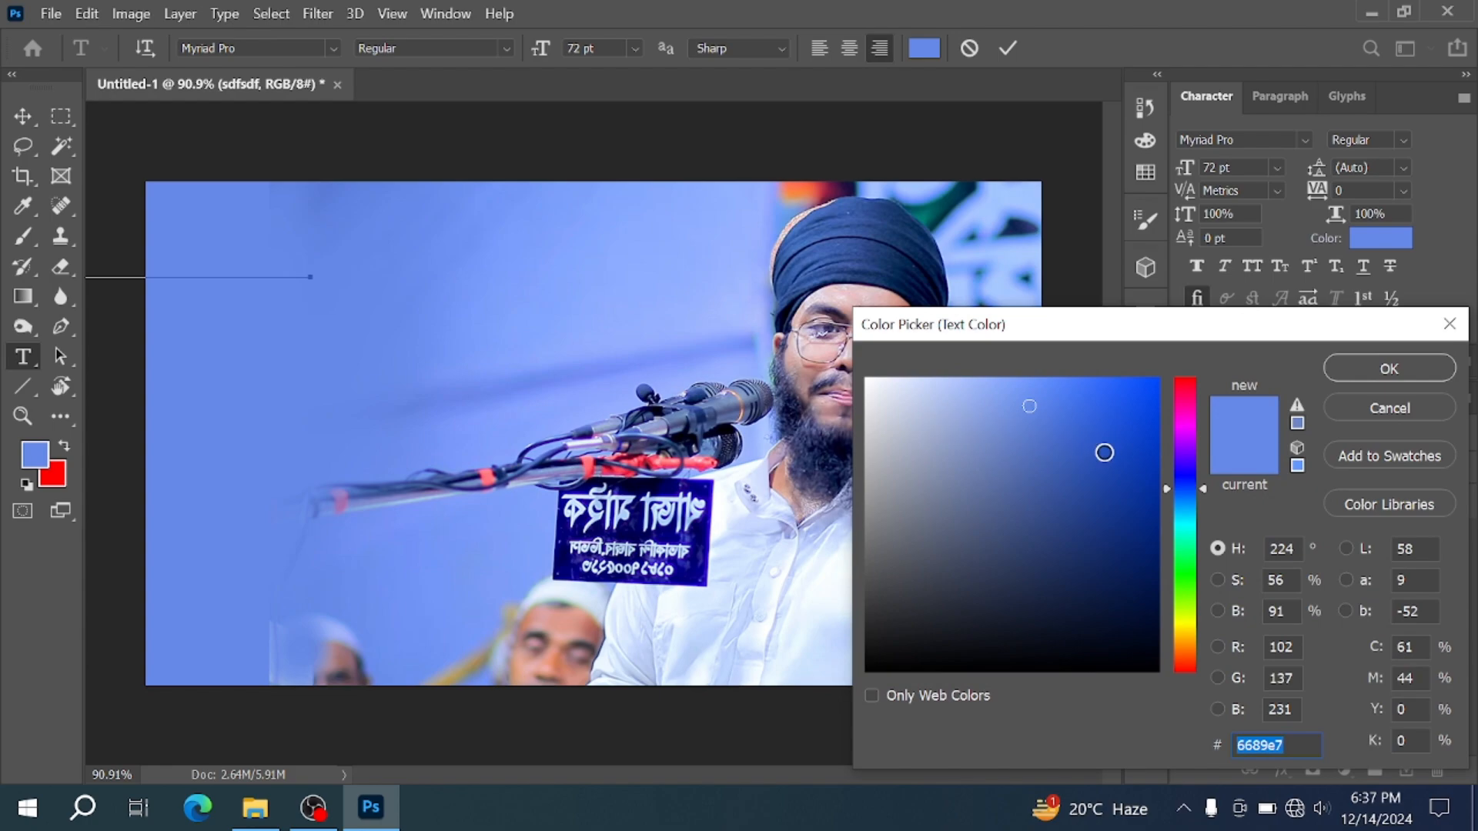
left_click_drag(1105, 453, 1209, 318)
left_click(1377, 374)
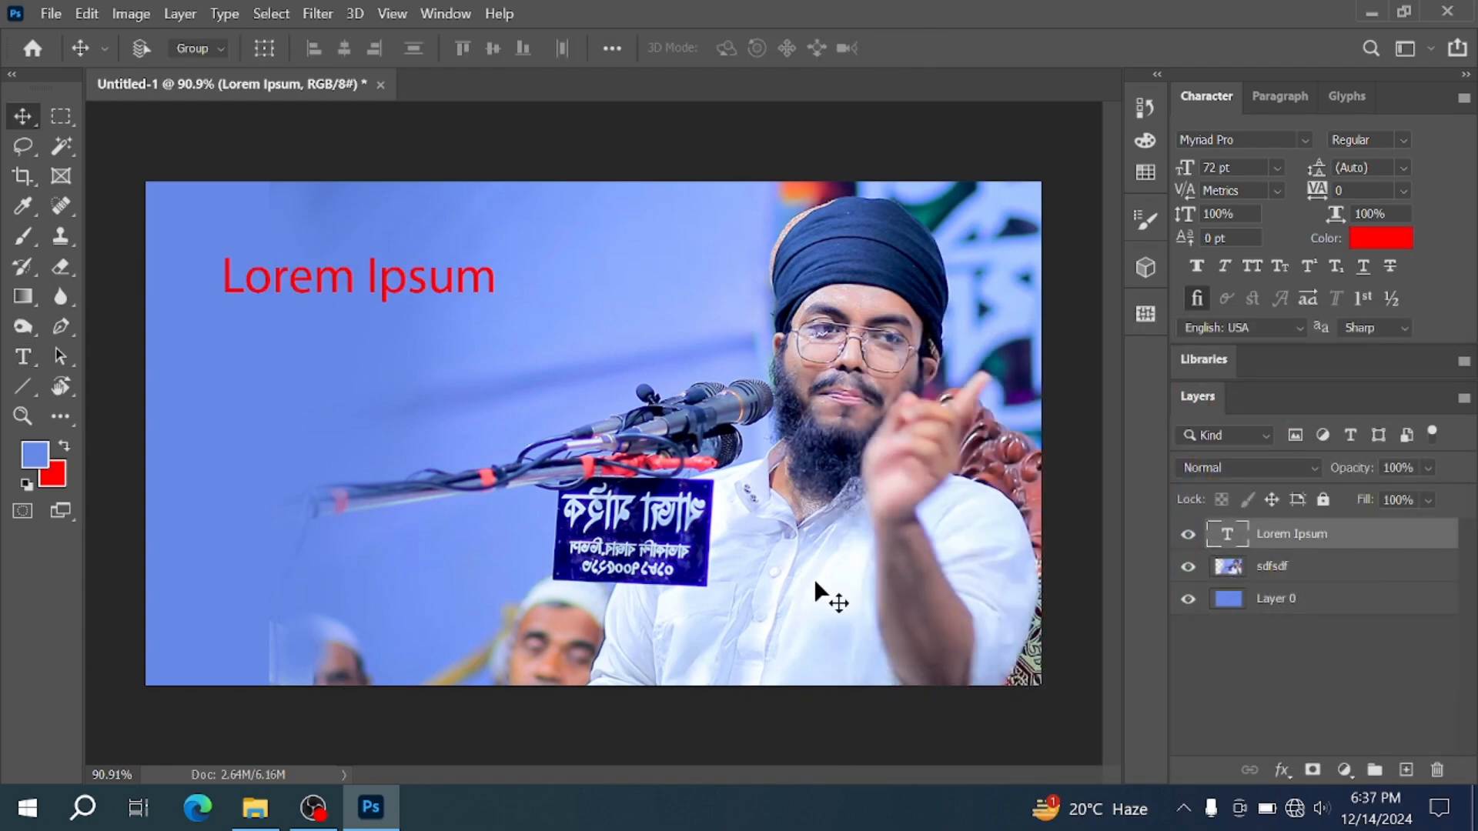
Step: Open New Text Document from New folder in Notepad, and close the folder window behind it
key("super+d")
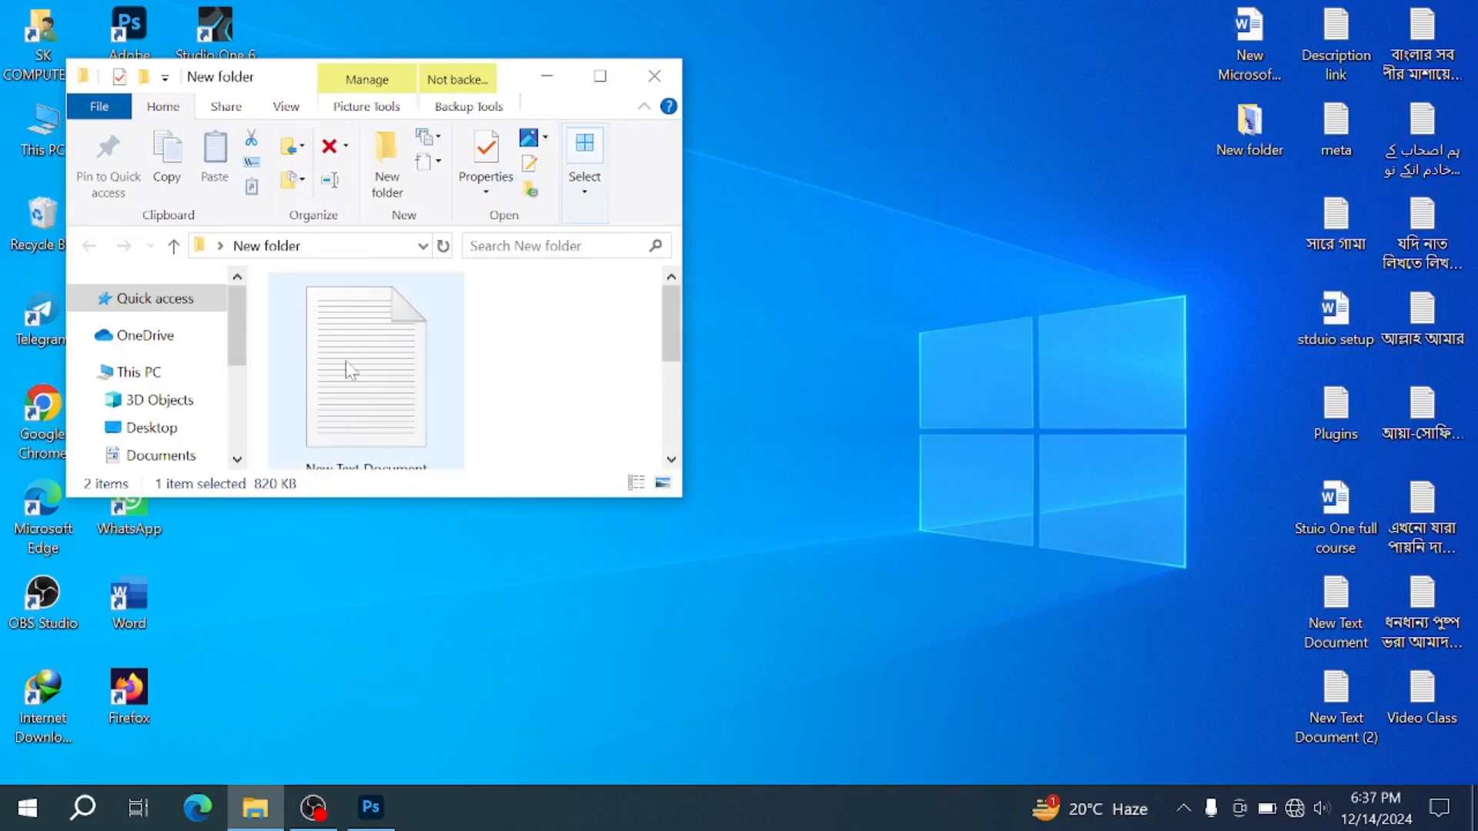
double_click(346, 363)
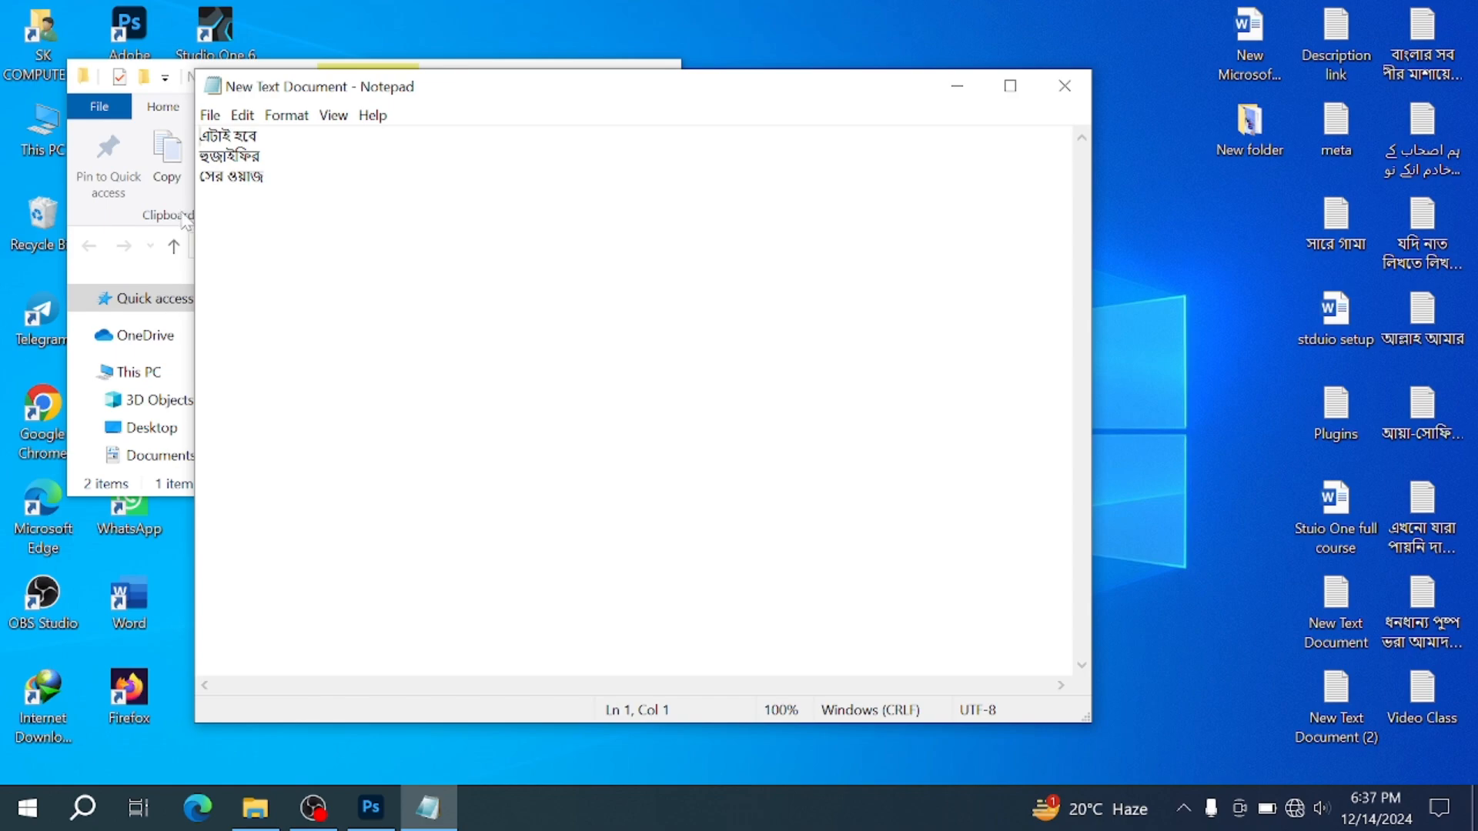
left_click(152, 225)
left_click(654, 77)
left_click_drag(874, 92, 1054, 93)
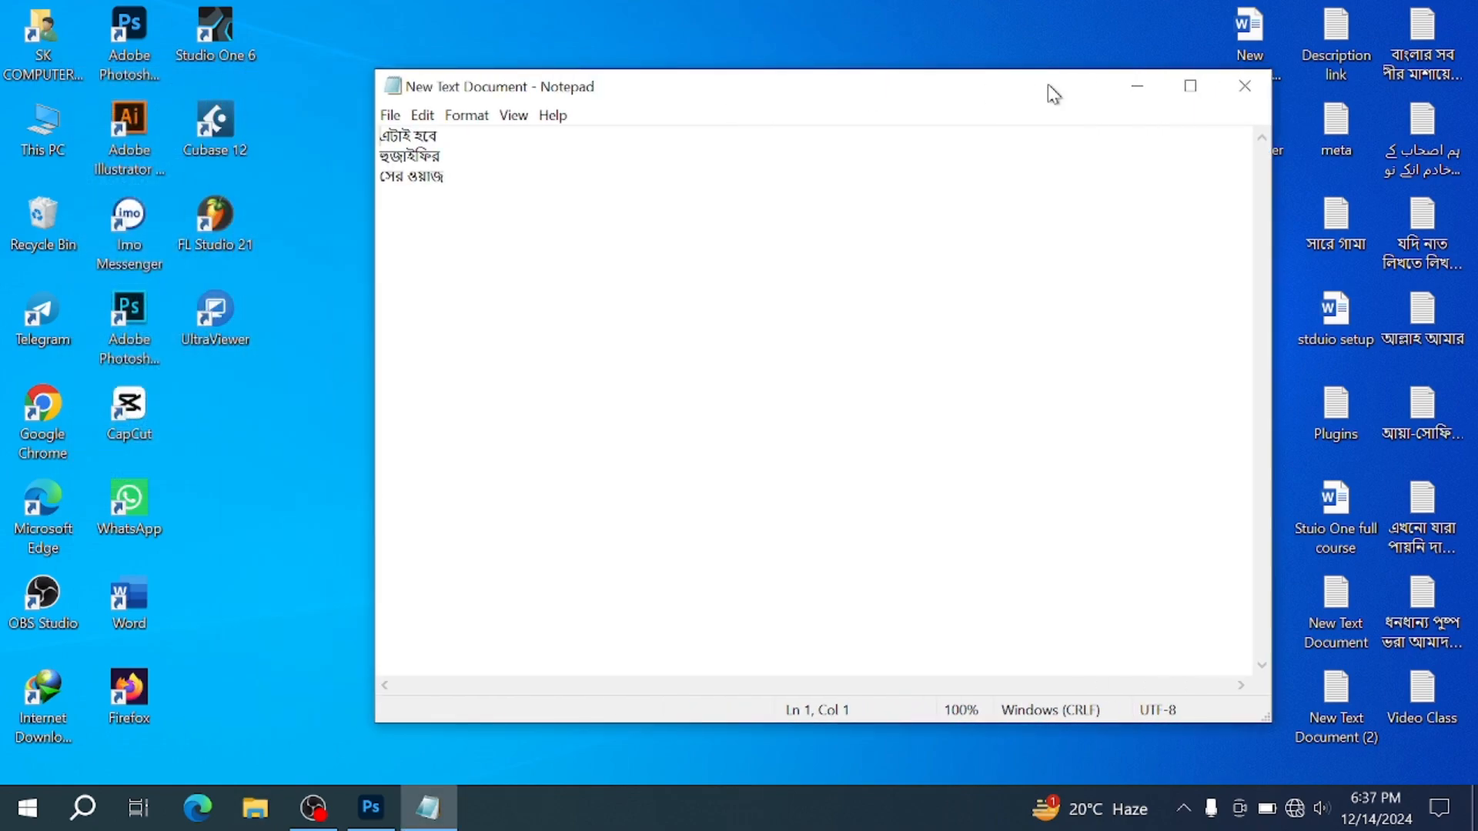
Step: Enlarge the Notepad view to 180% and copy the first line, "এটাই হবে"
key("ctrl+plus")
key("ctrl+plus")
key("ctrl+plus")
key("ctrl+plus")
key("ctrl+plus")
key("ctrl+plus")
key("ctrl+plus")
key("ctrl+plus")
key("shift+Home")
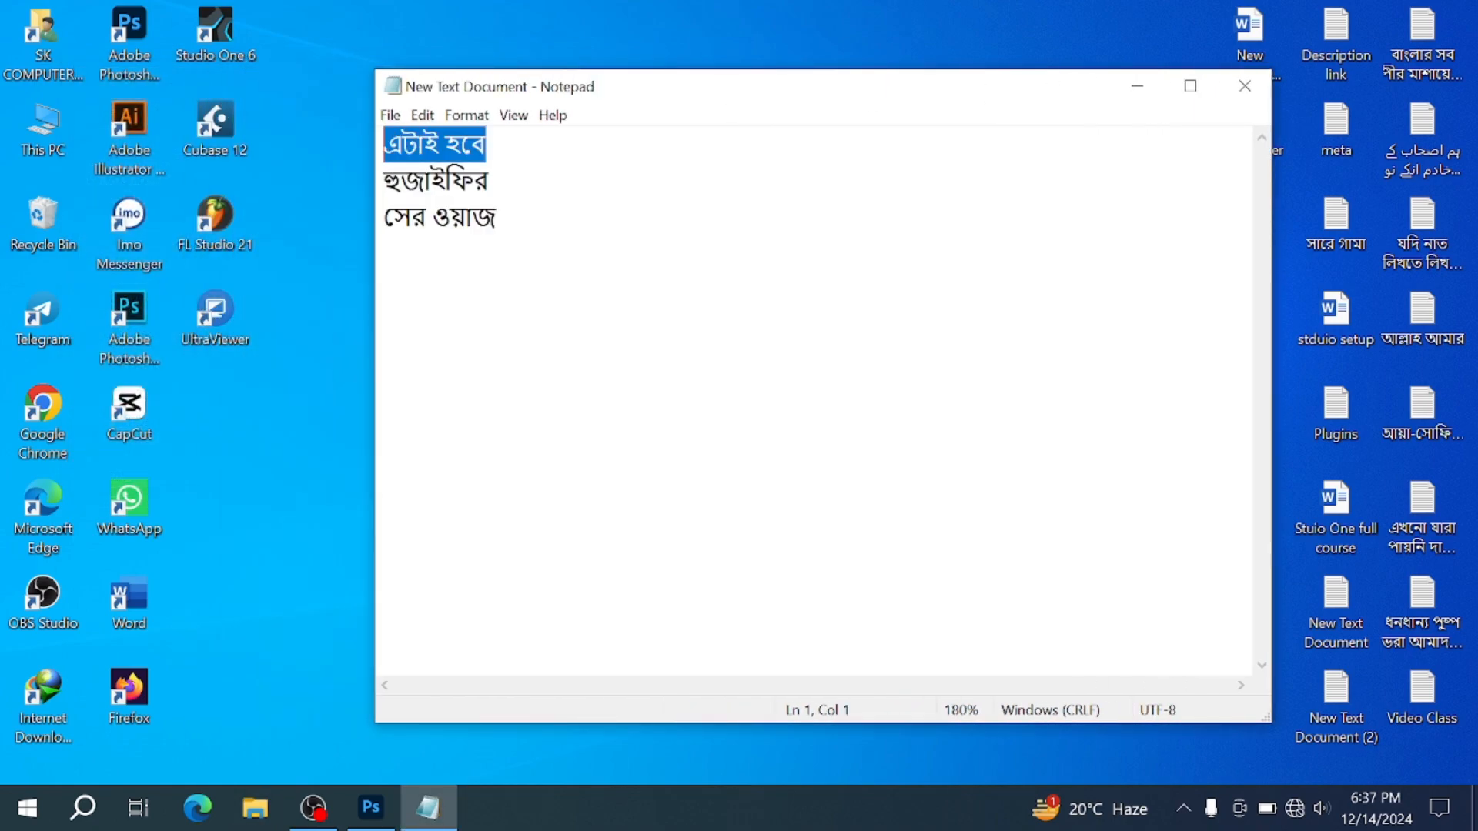
key("End")
key("shift+Left")
key("shift+Left")
key("shift+Left")
key("shift+Left")
key("shift+Left")
key("shift+Left")
key("shift+Left")
key("shift+Left")
key("ctrl+c")
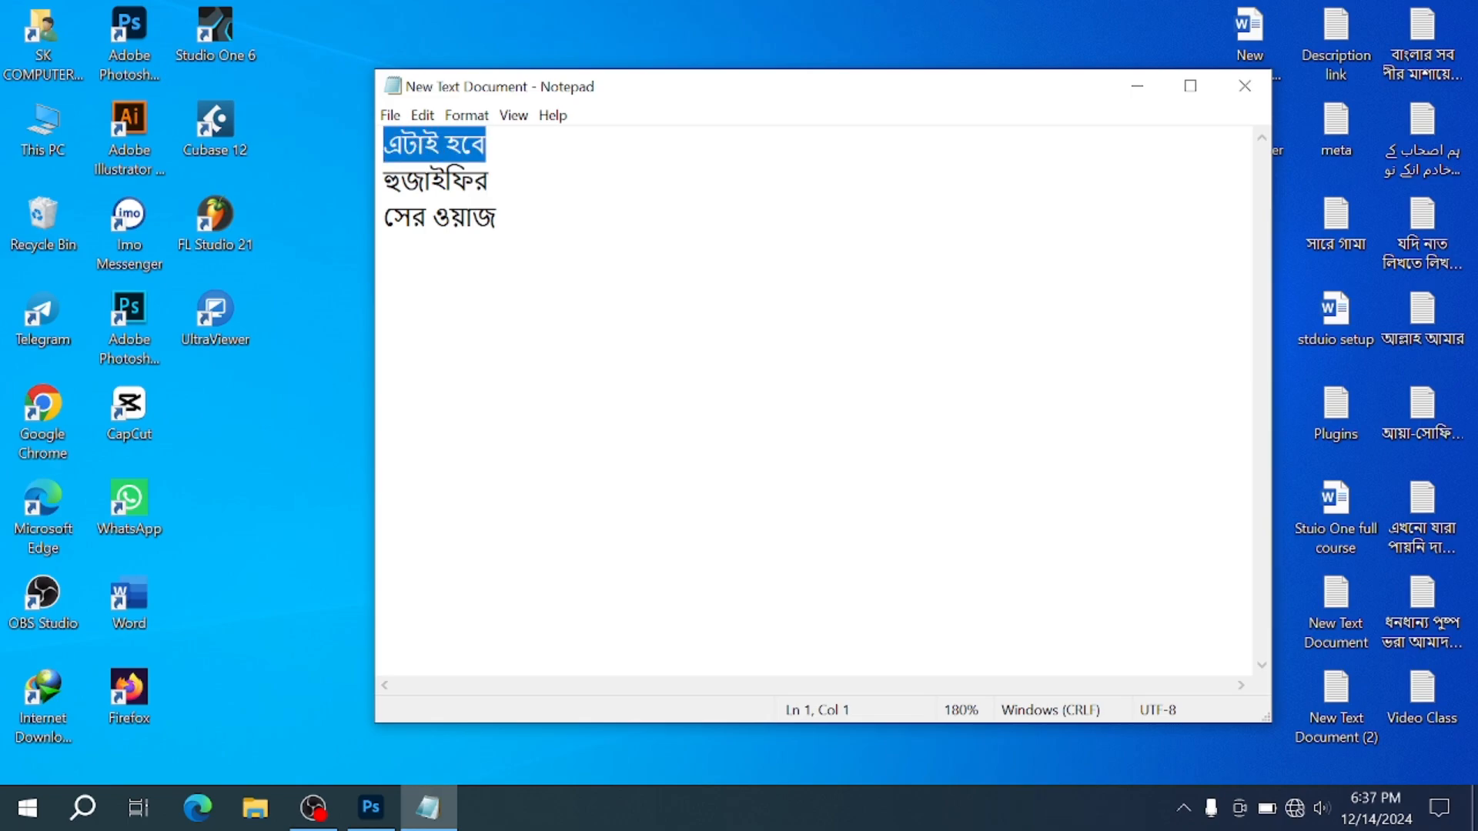
Step: Switch back to Photoshop and try replacing the Lorem Ipsum text with the copied line "এটাই হবে", discarding the text edit
left_click(314, 804)
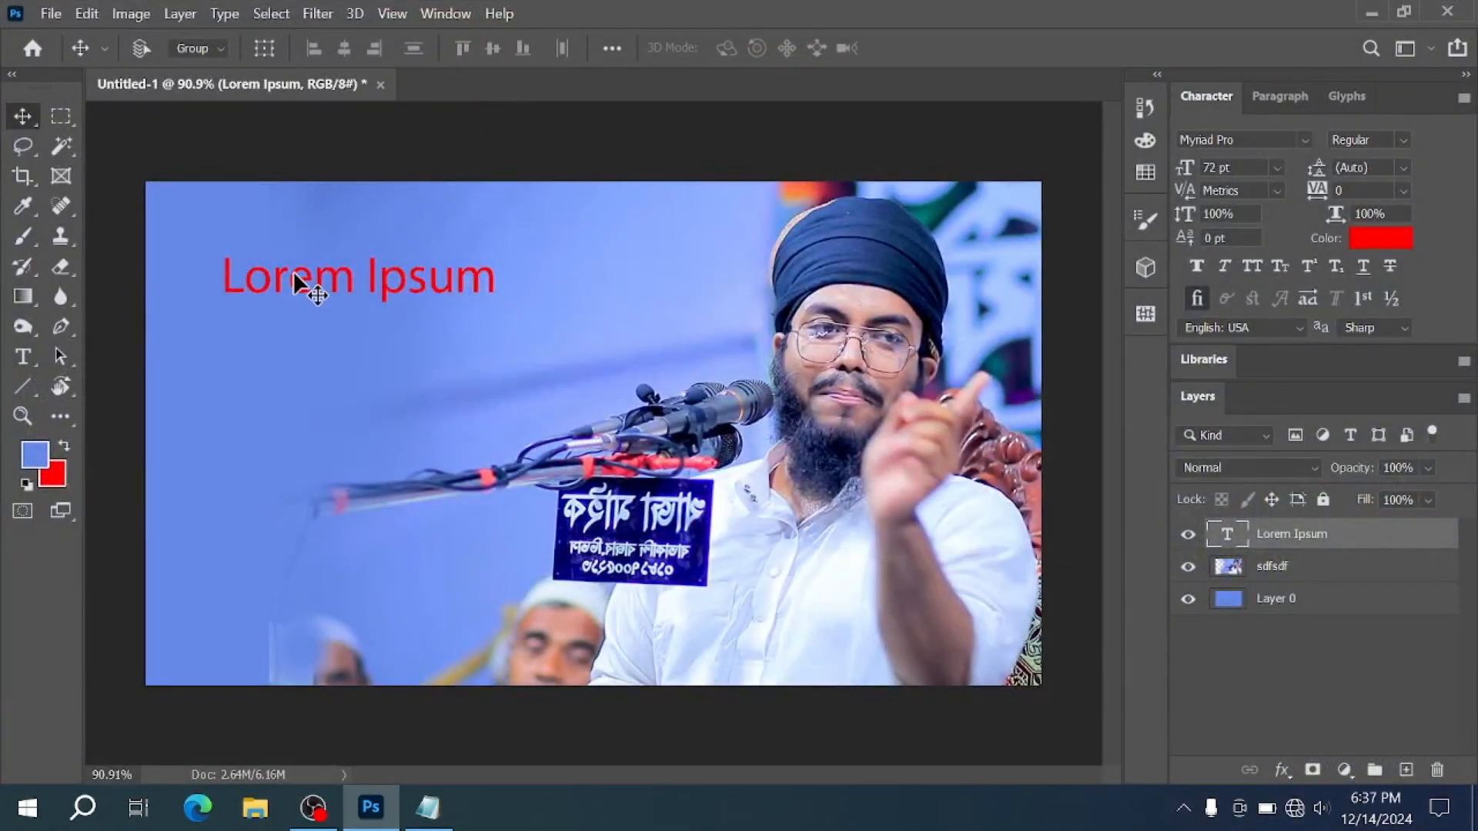
left_click(23, 356)
left_click(342, 273)
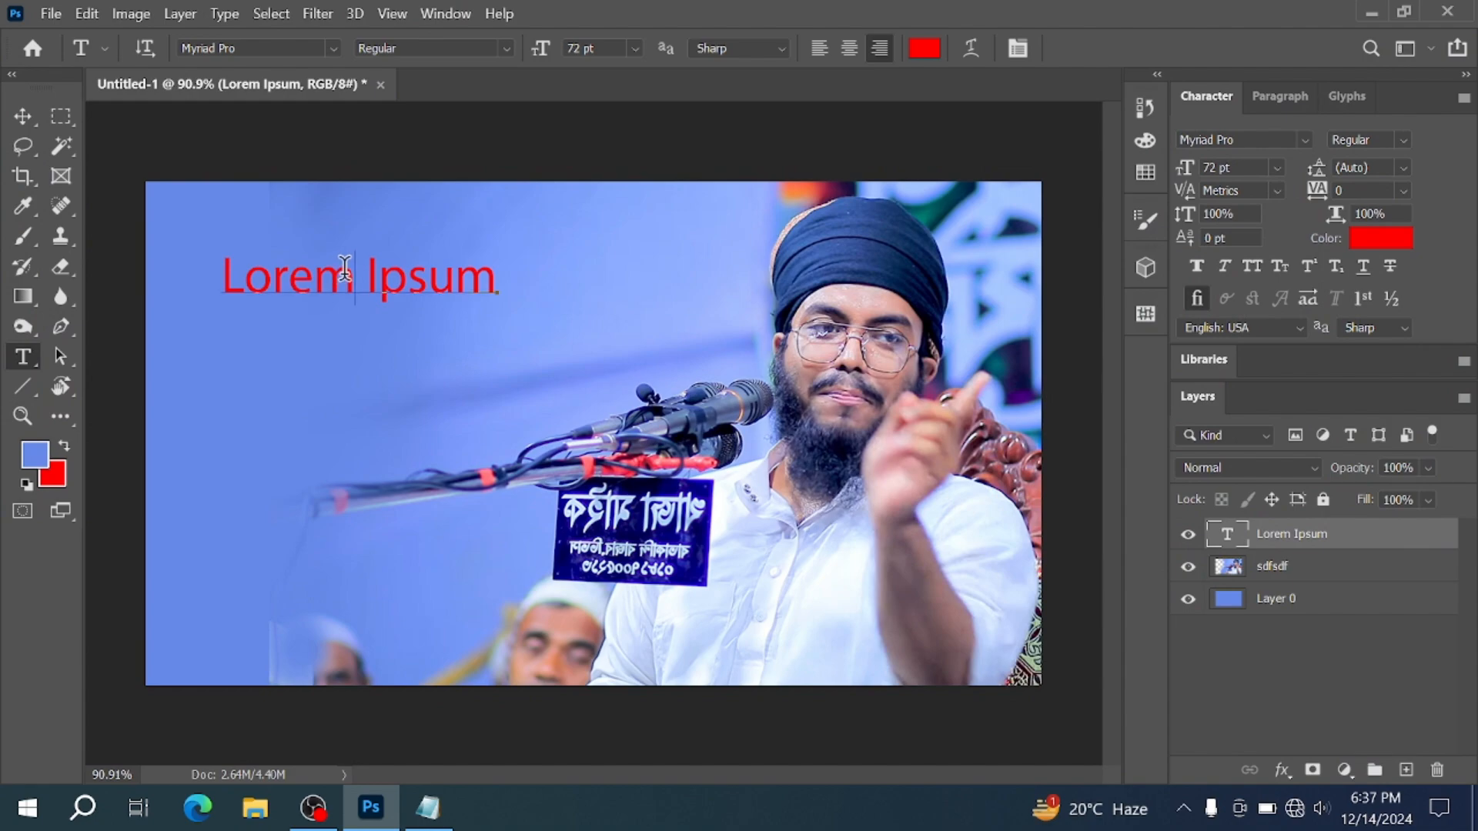
key("ctrl+a")
key("ctrl+v")
triple_click(465, 271)
key("ctrl+c")
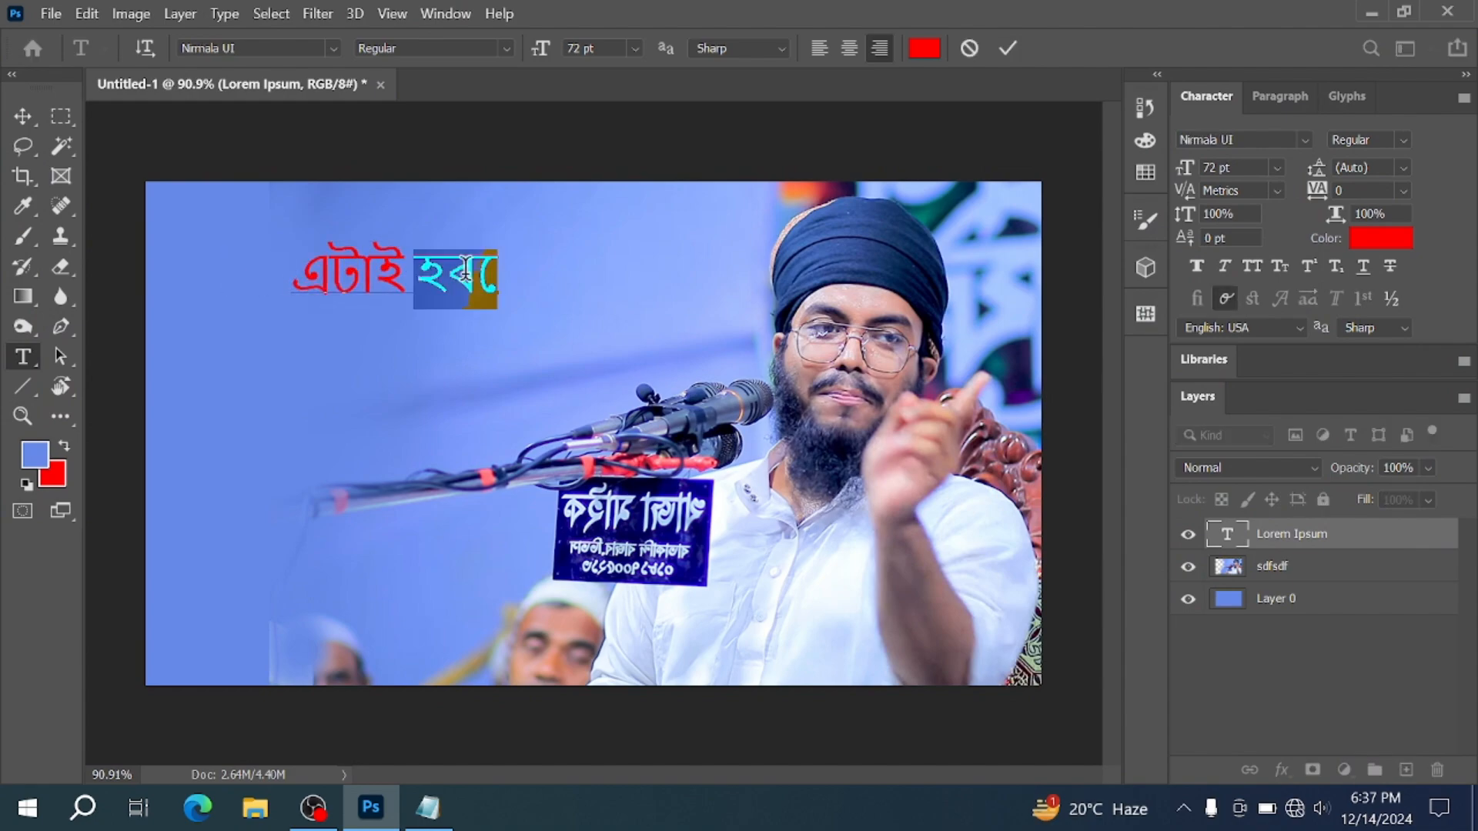
left_click(970, 48)
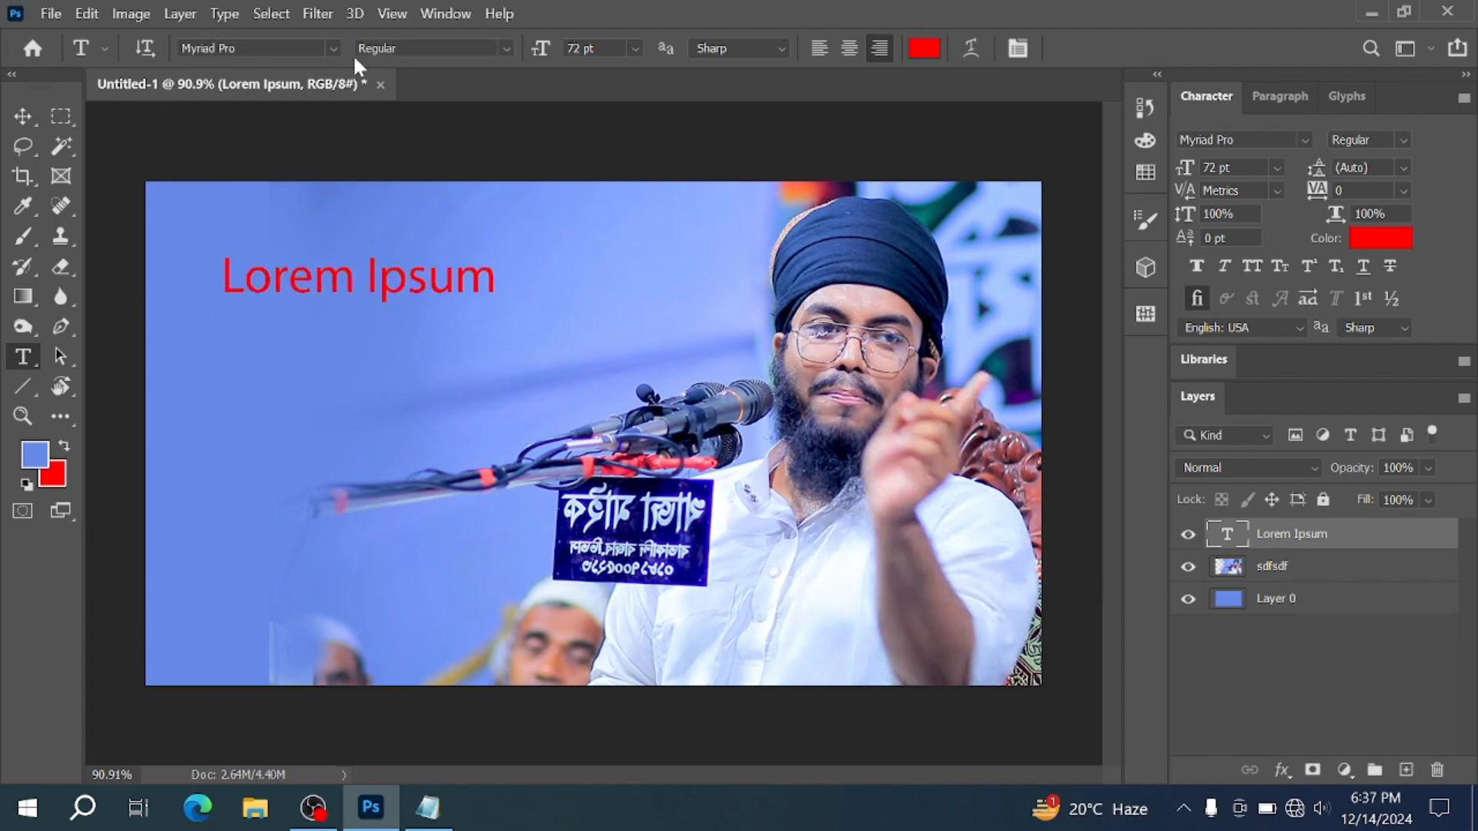
Step: Try the Li Sirajee Sheikh Plain ANSI V2 font on the placeholder text and replace its wording with the copied line "এটাই হবে"
left_click(332, 48)
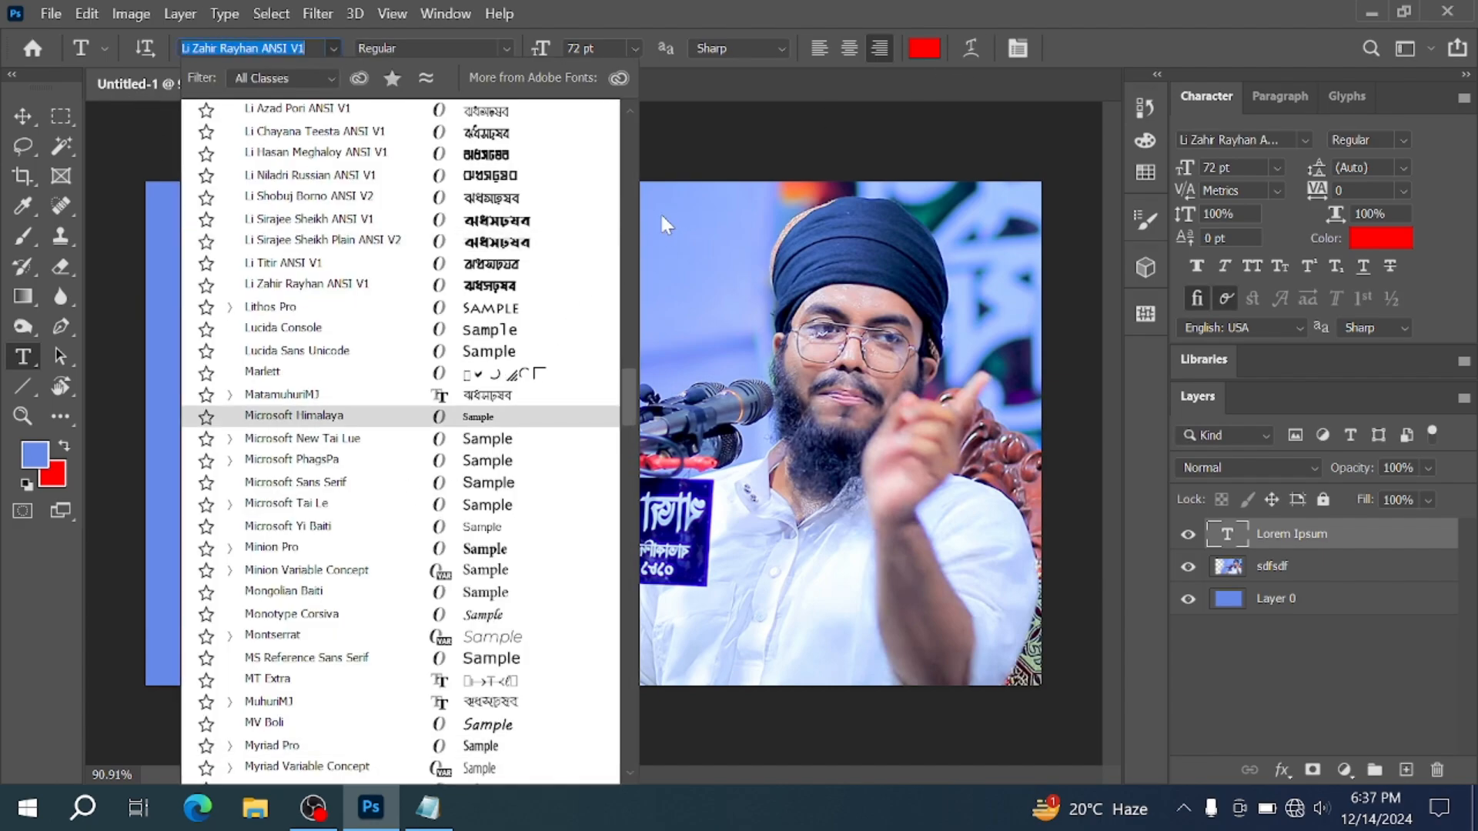
left_click(454, 240)
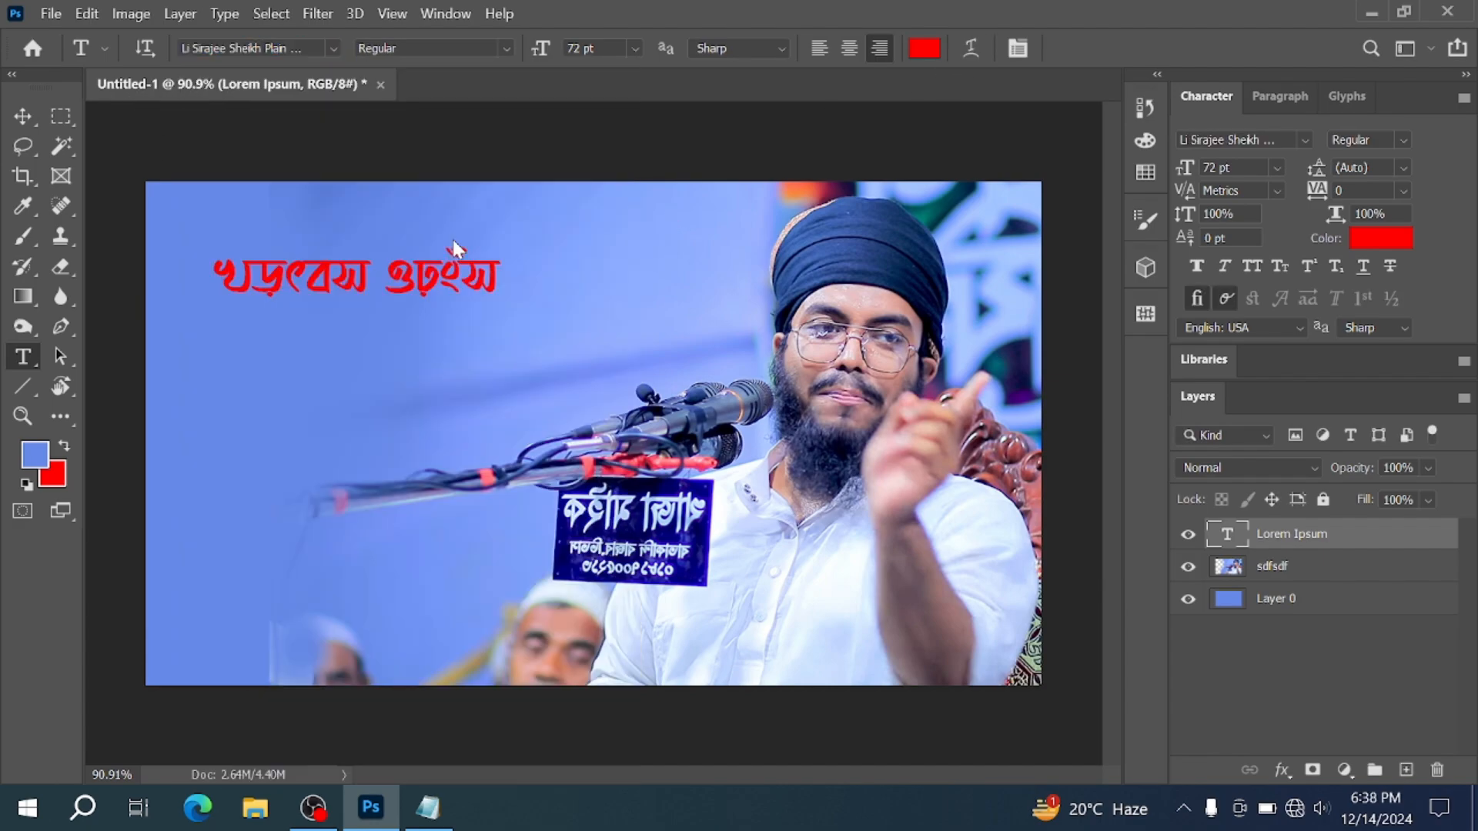
left_click(417, 266)
key("ctrl+a")
key("ctrl+v")
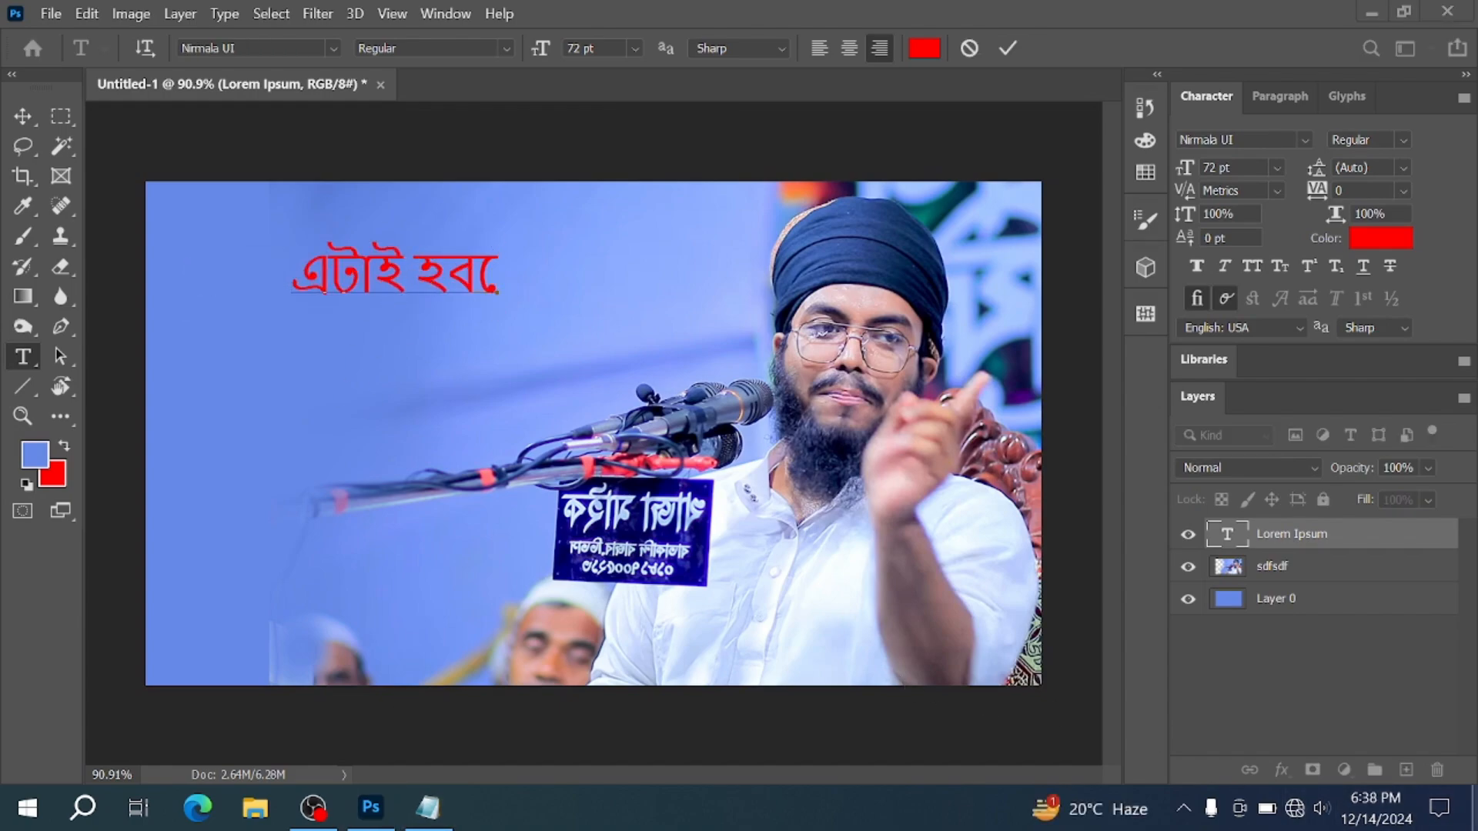
Step: Turn Wi-Fi on and connect the computer to the available secured network
left_click(1376, 809)
left_click(1295, 808)
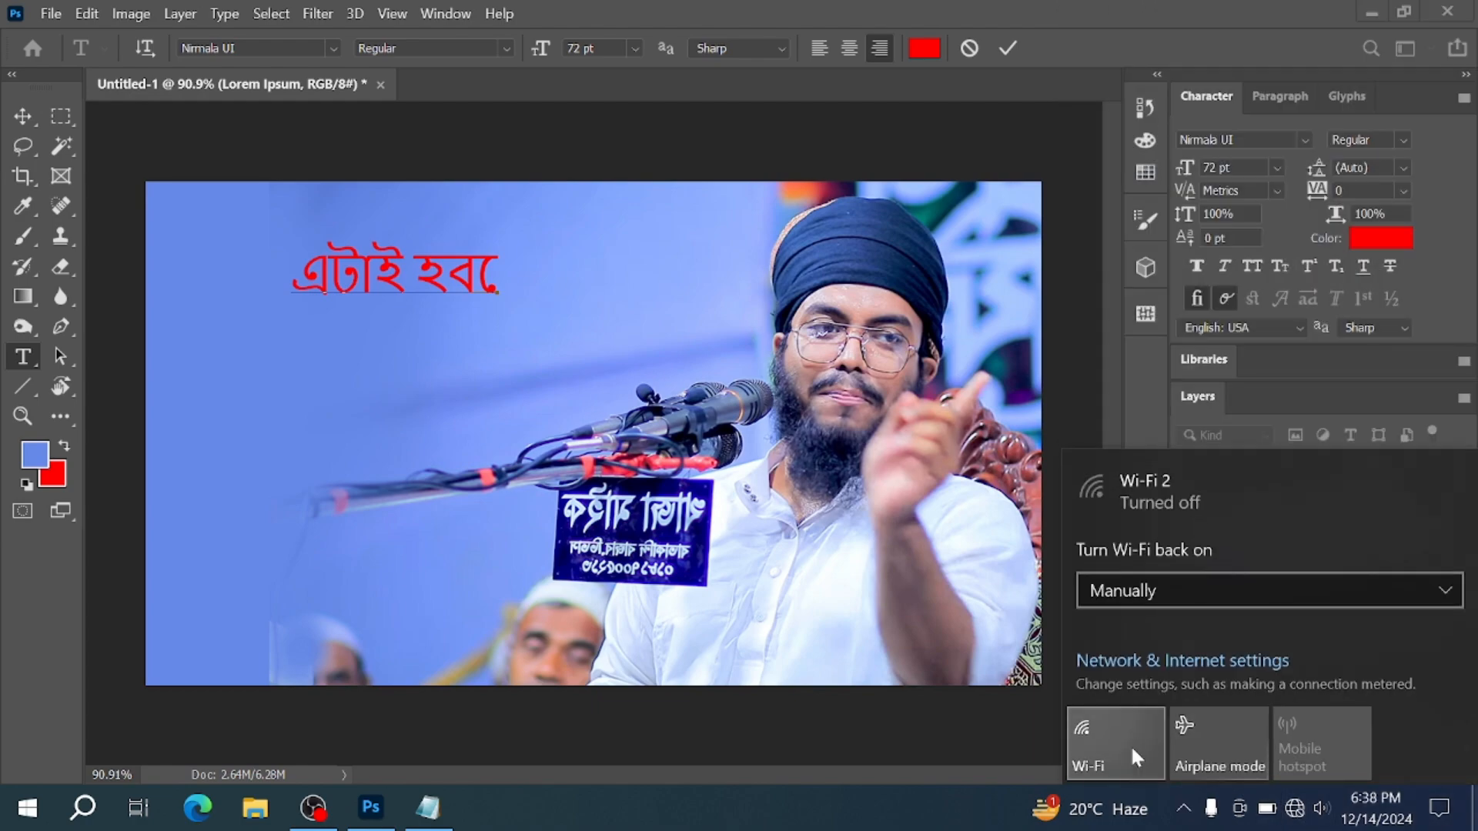
left_click(1128, 742)
left_click(1188, 165)
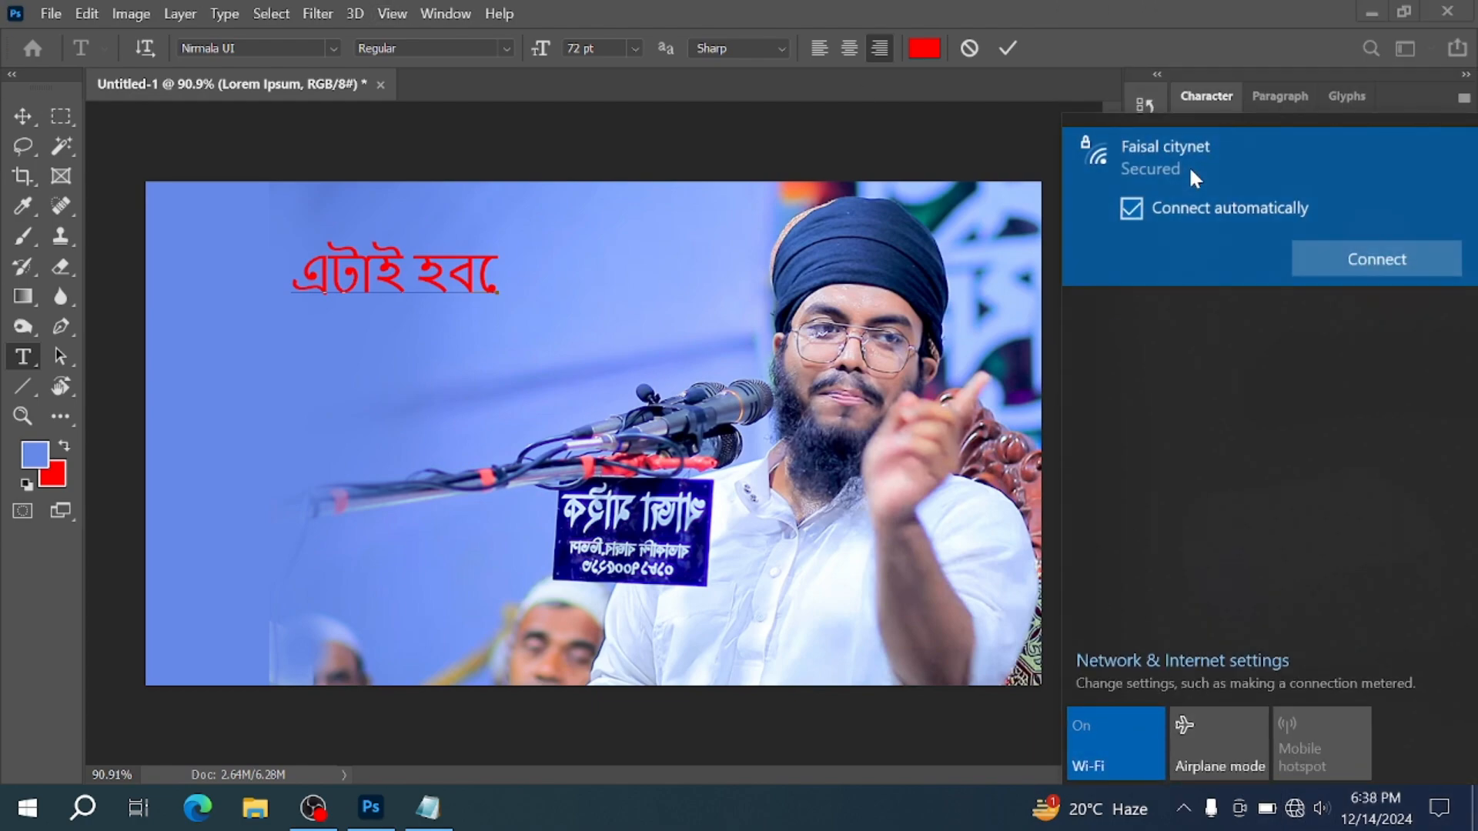
key("Return")
Step: Switch to Google Chrome, search for "translator", and swap the translation direction to Bengali to English
key("super+d")
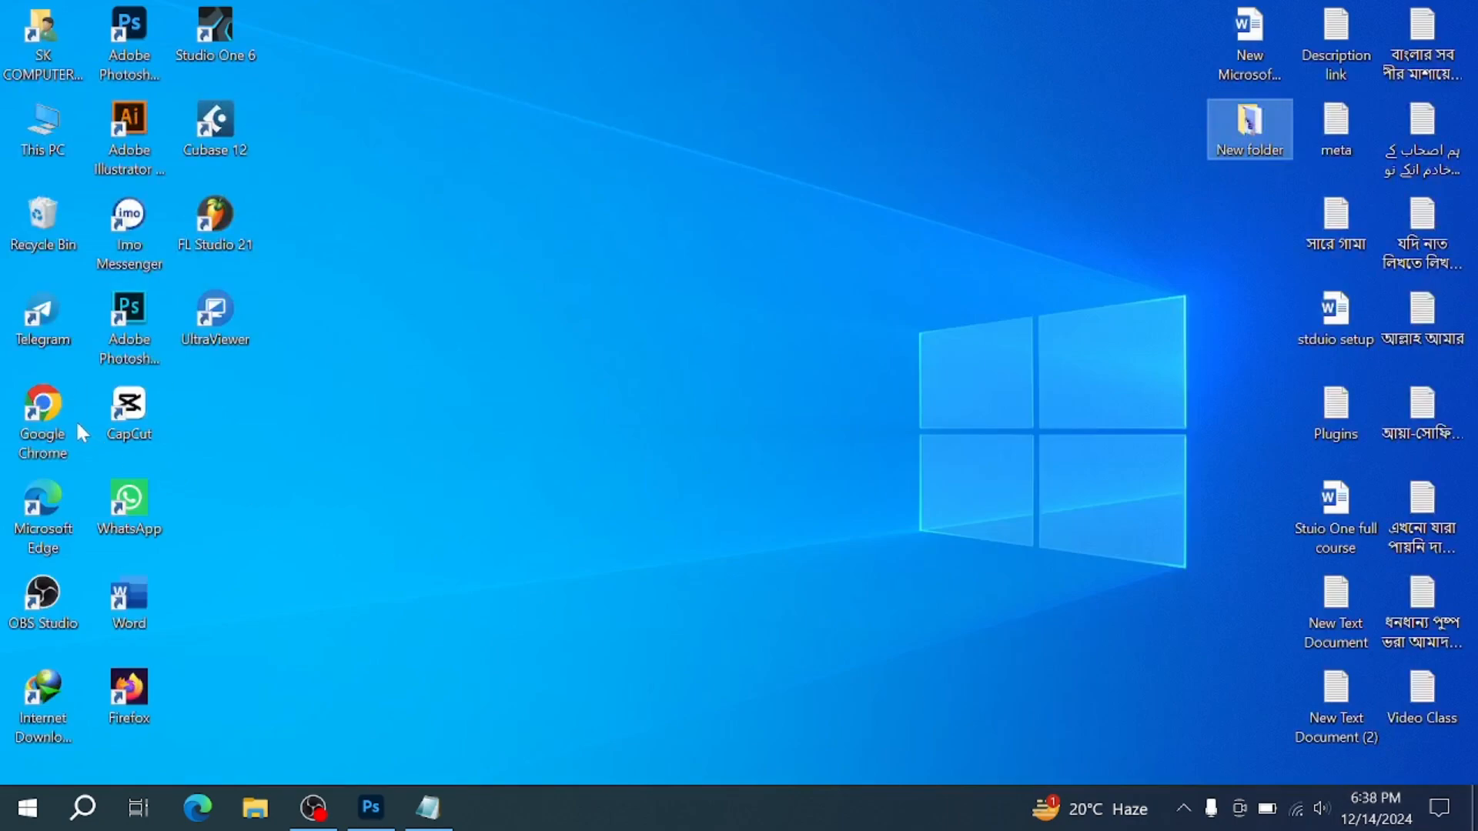
double_click(46, 412)
left_click(1169, 431)
key("Down")
key("Return")
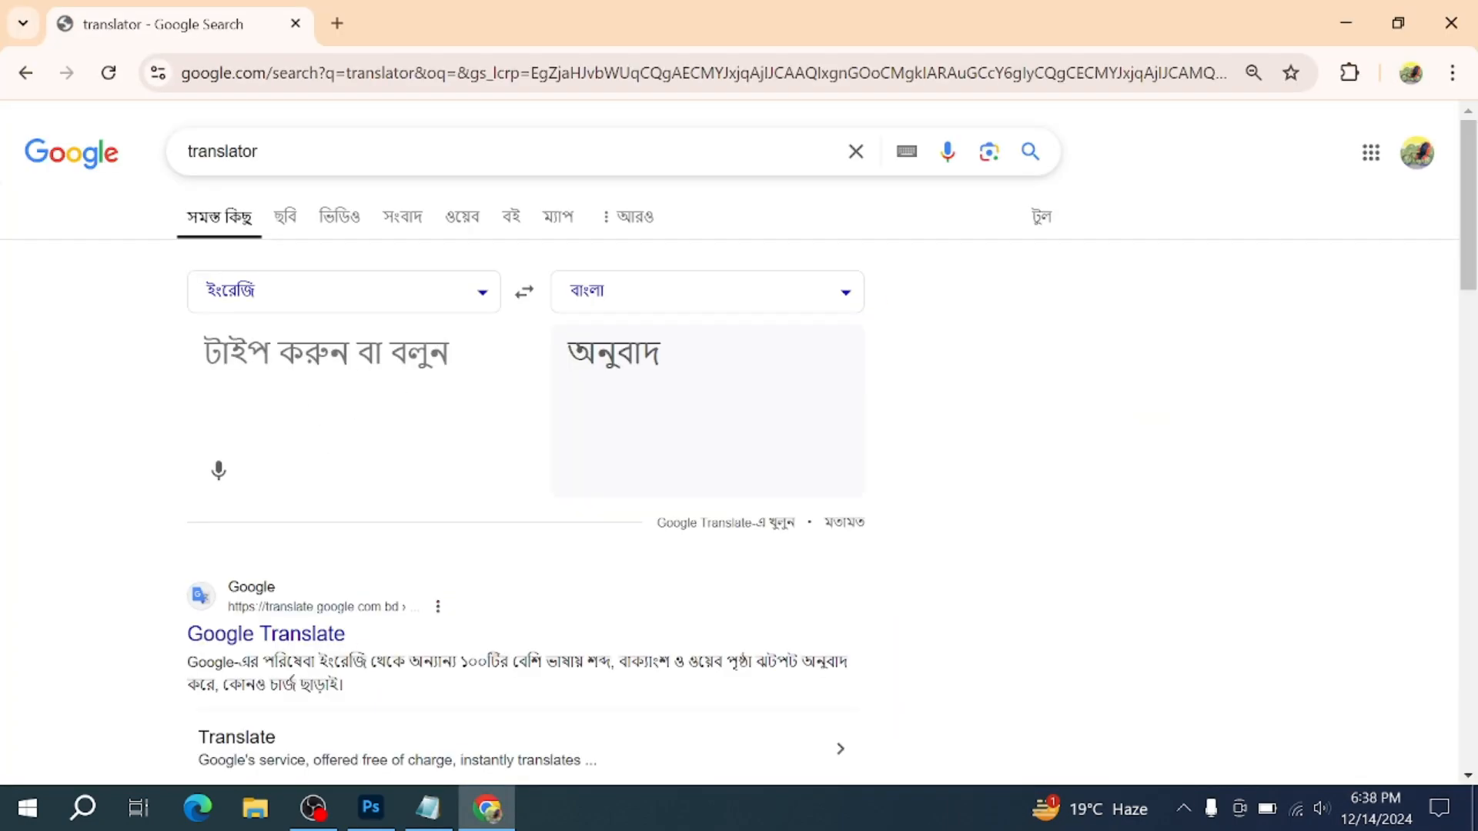
left_click(524, 296)
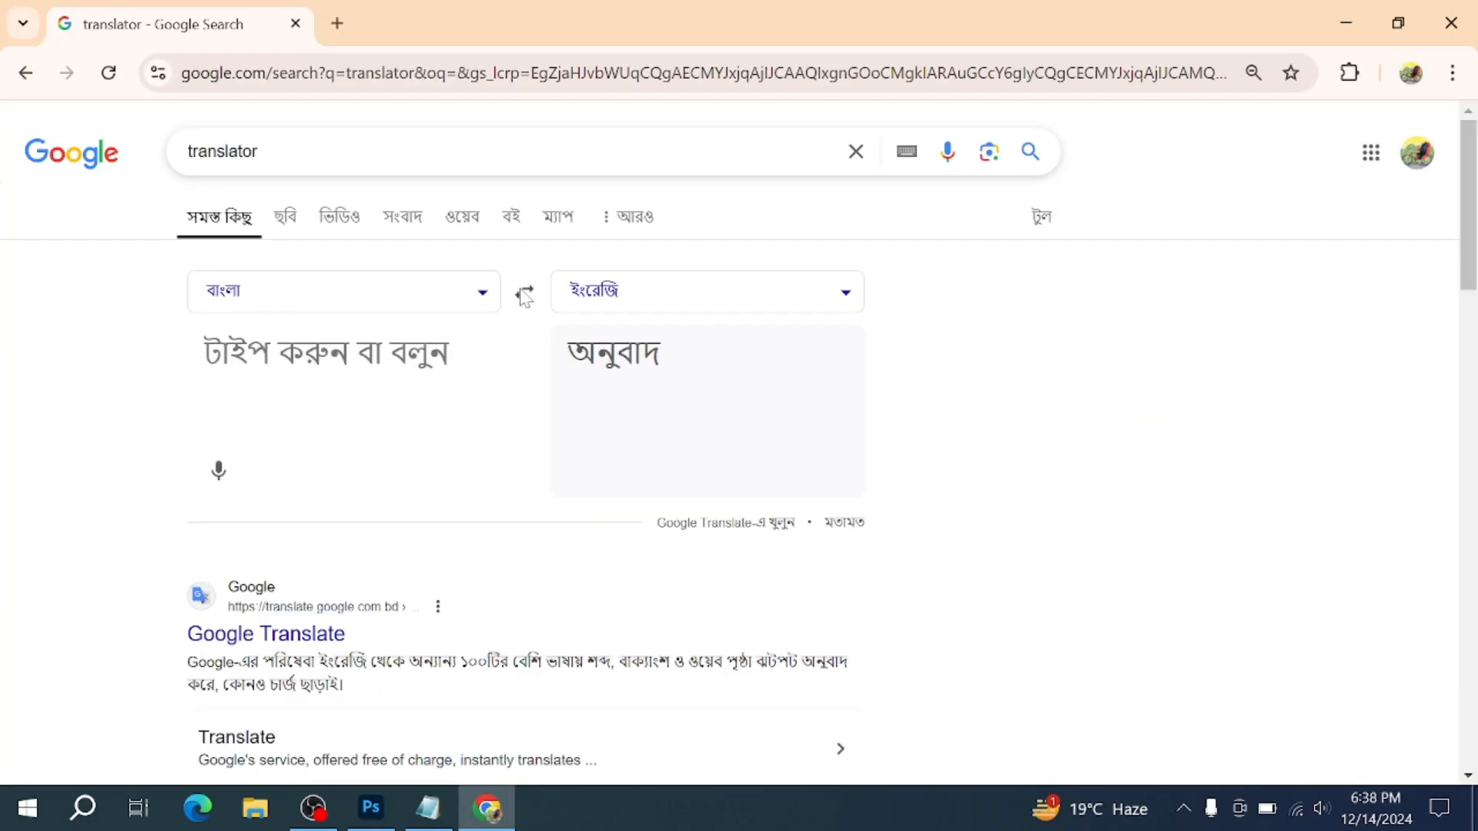
Step: Search for "unicode to bijoy" in a new browser tab and open the Bangla.Plus converter from the results
left_click(336, 24)
left_click(485, 433)
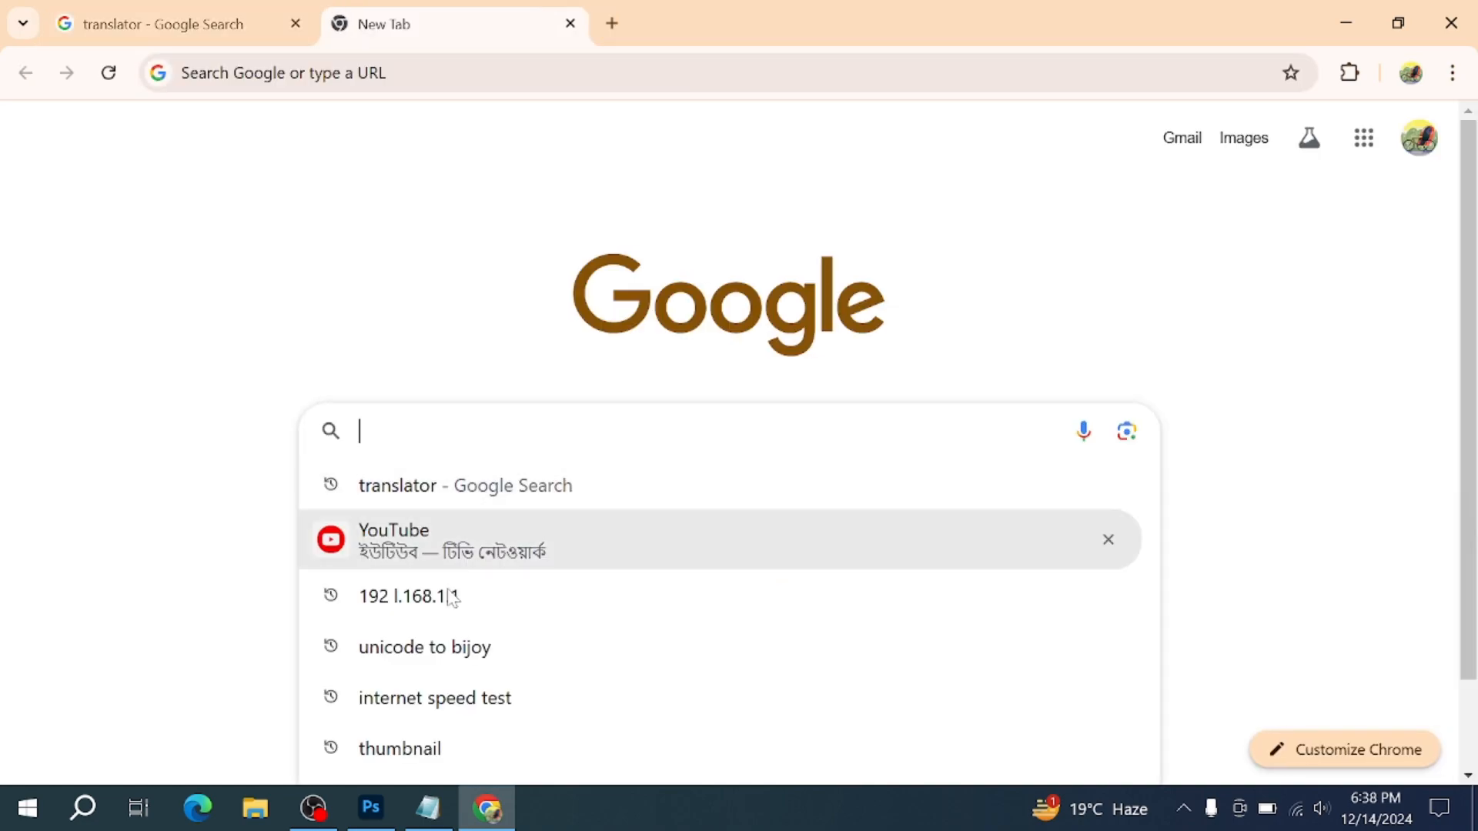
left_click(451, 666)
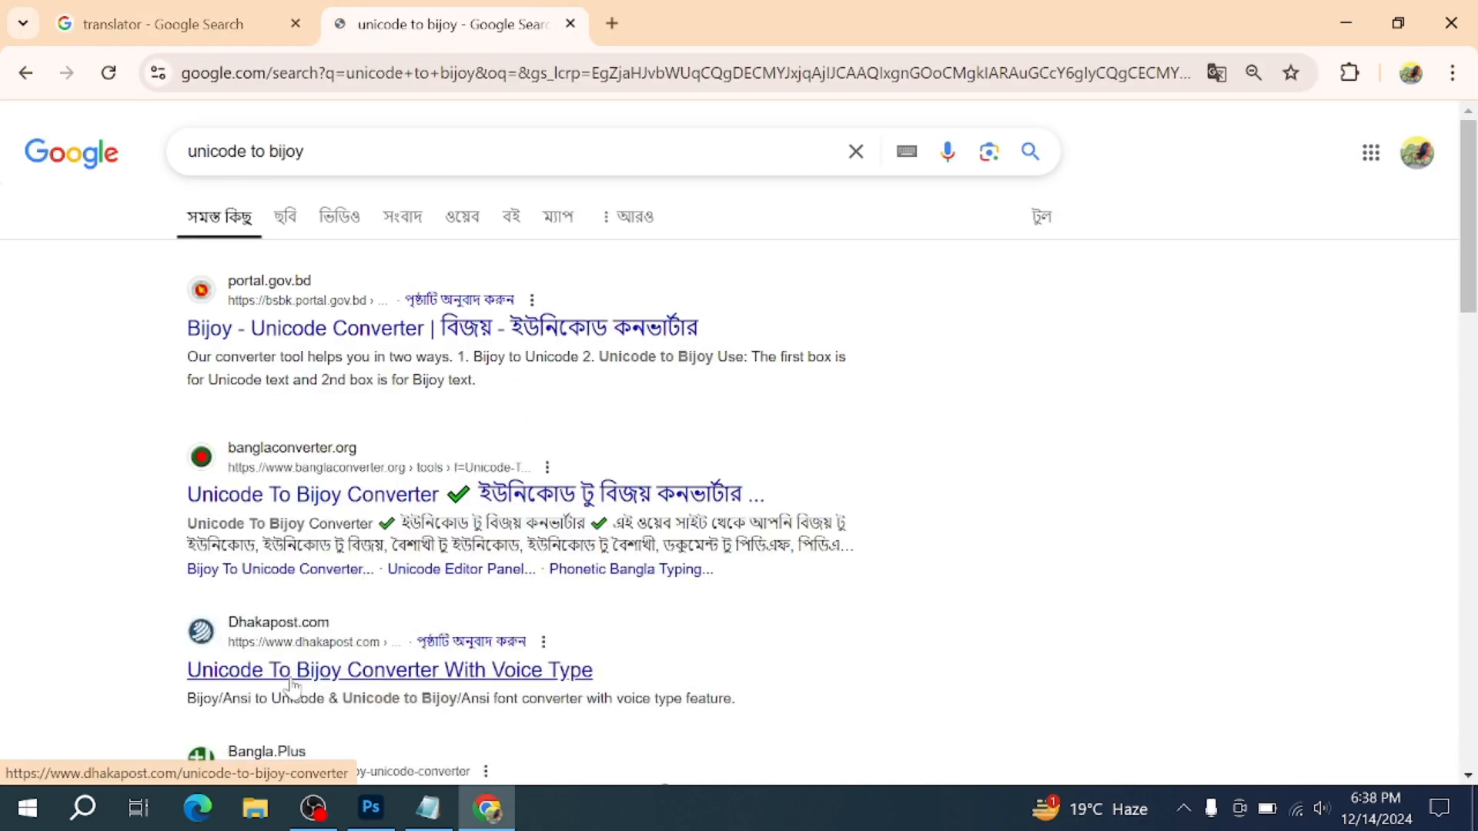
scroll(293, 569, "down", 3)
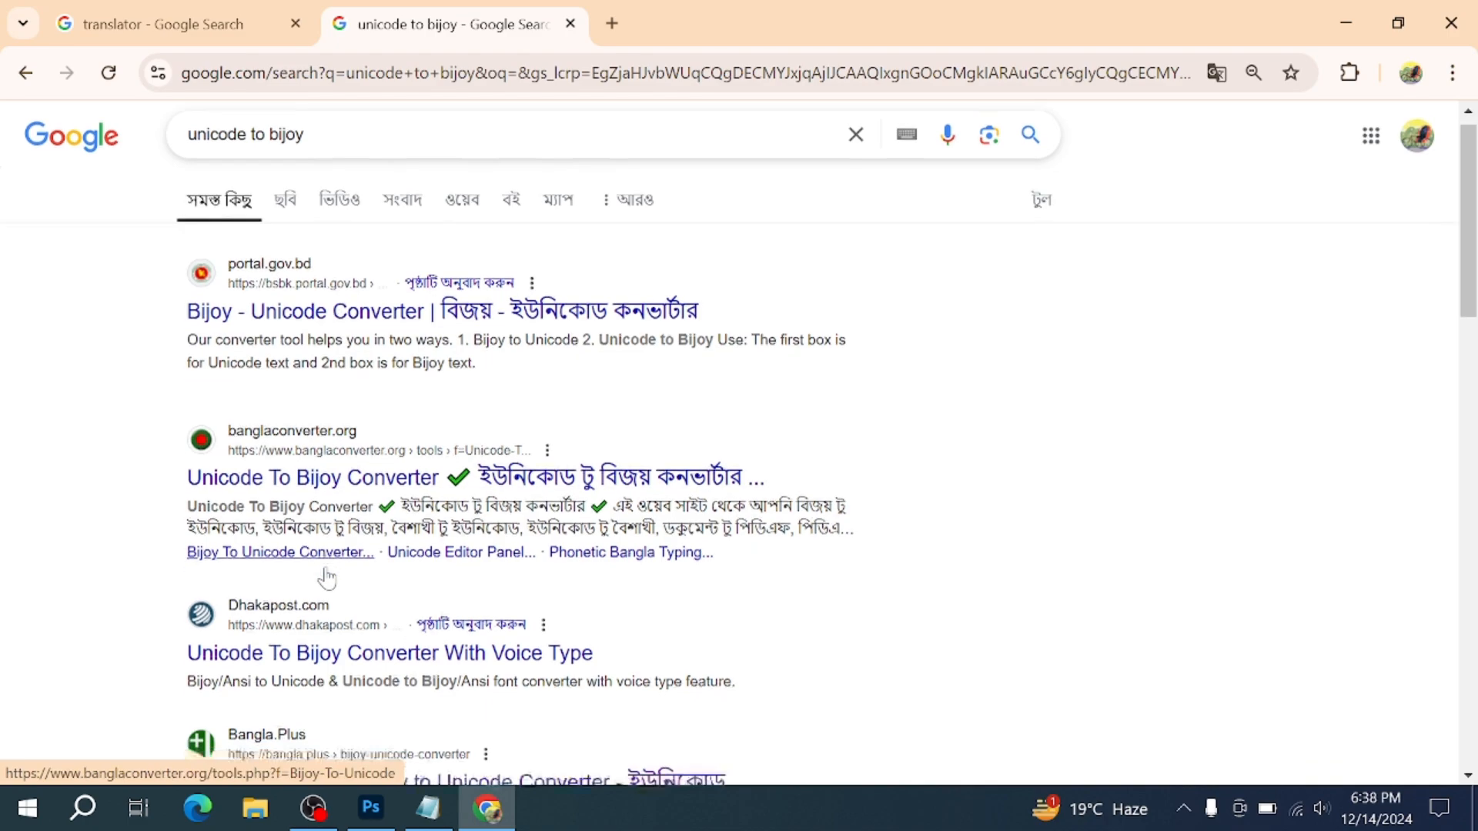
left_click(291, 566)
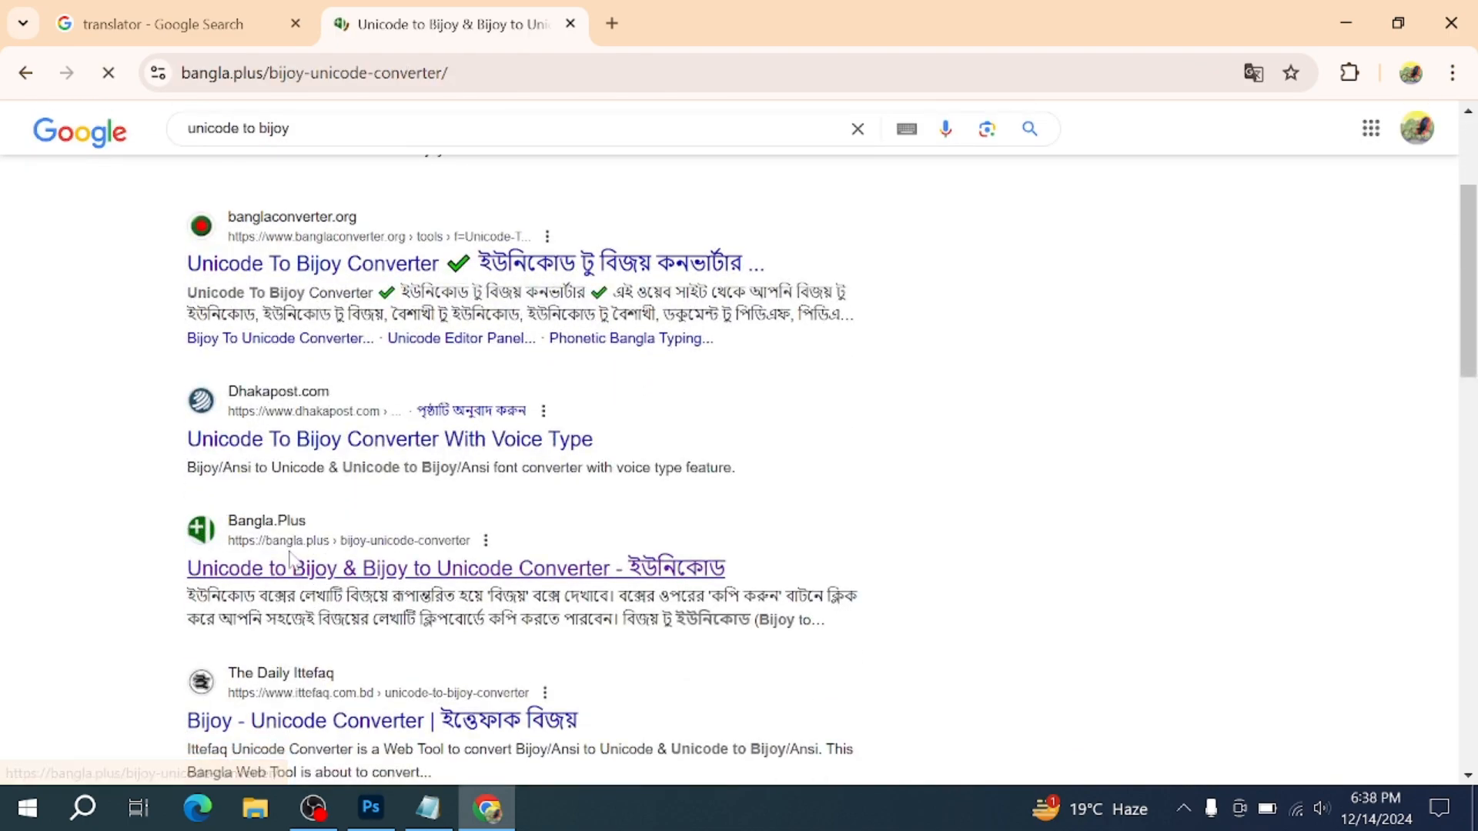
Step: Dictate "এটাই হবে" as the Bengali source text in the translator tab, clearing the first misheard attempt, and copy the phrase
key("ctrl+shift+Tab")
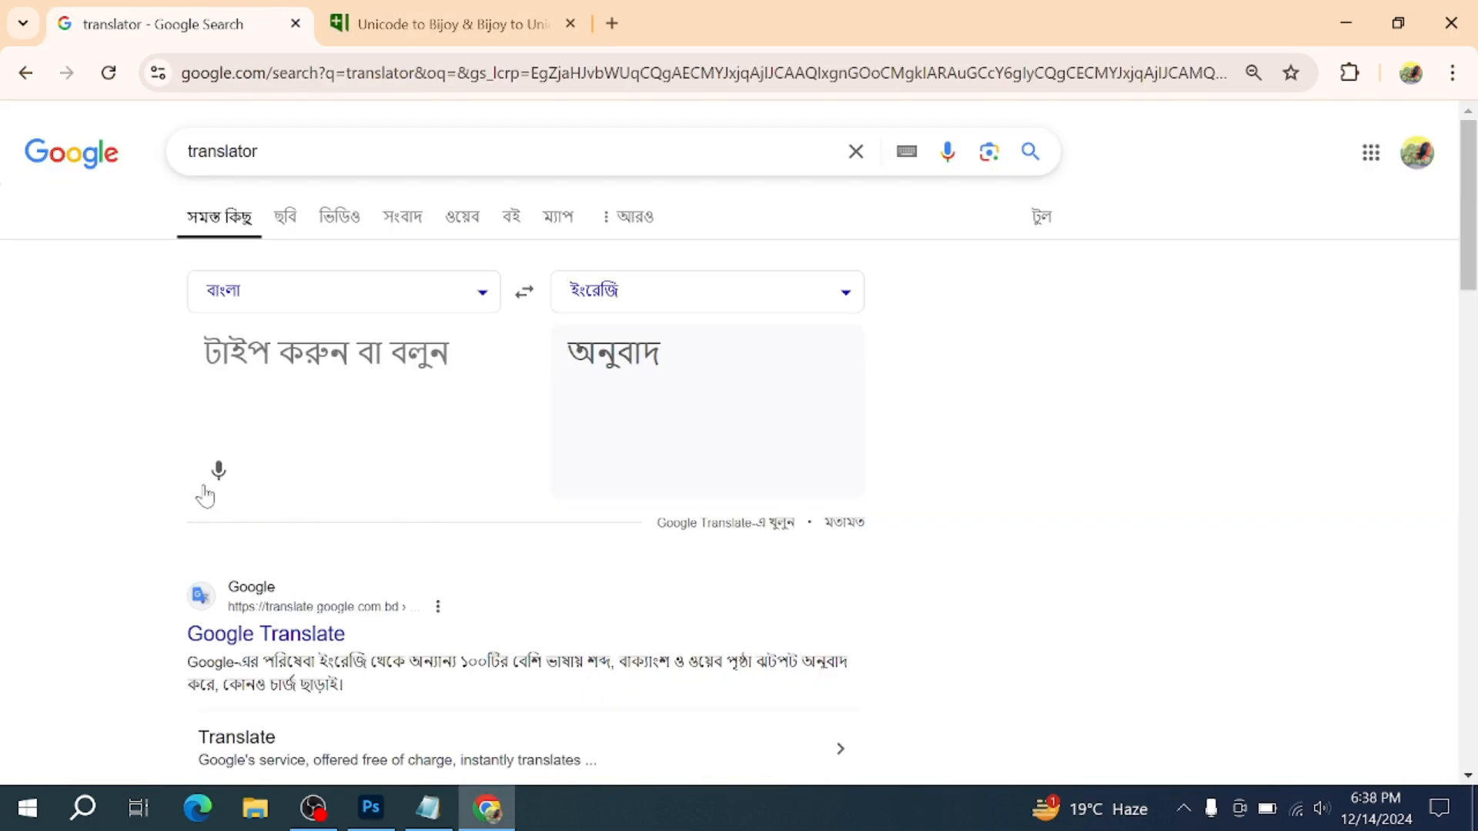
left_click(217, 472)
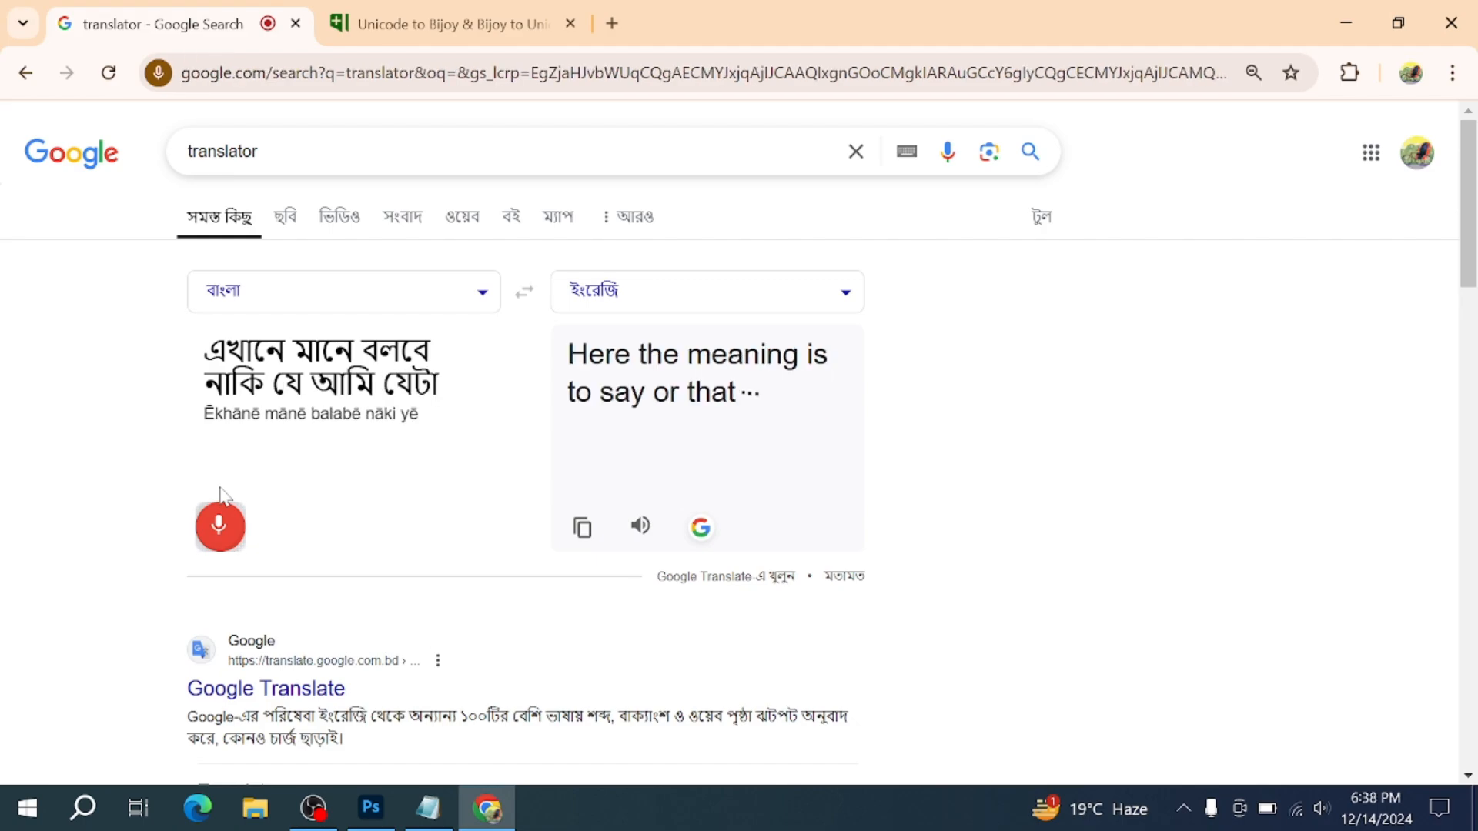
left_click(448, 392)
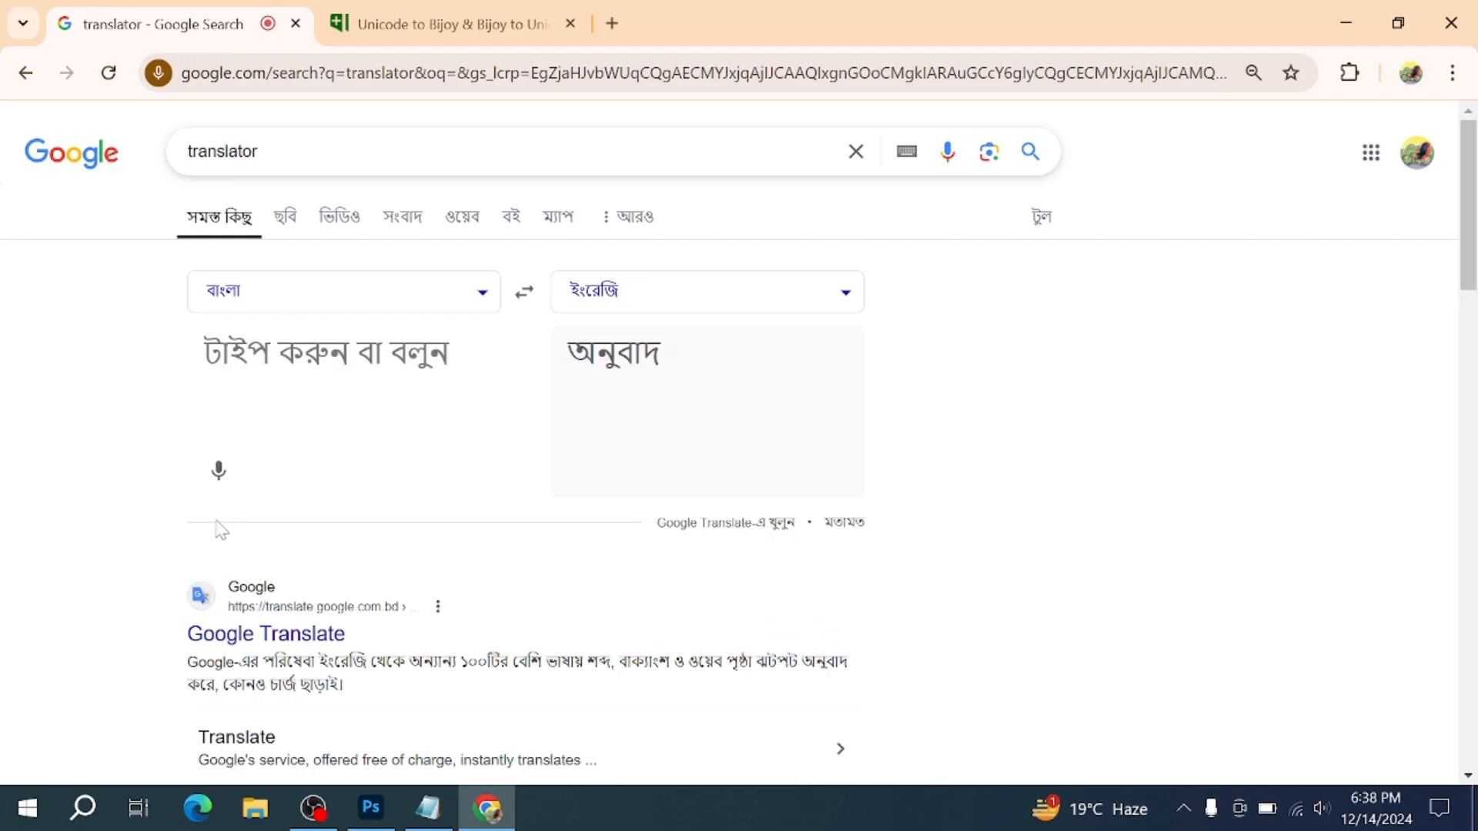
left_click(223, 473)
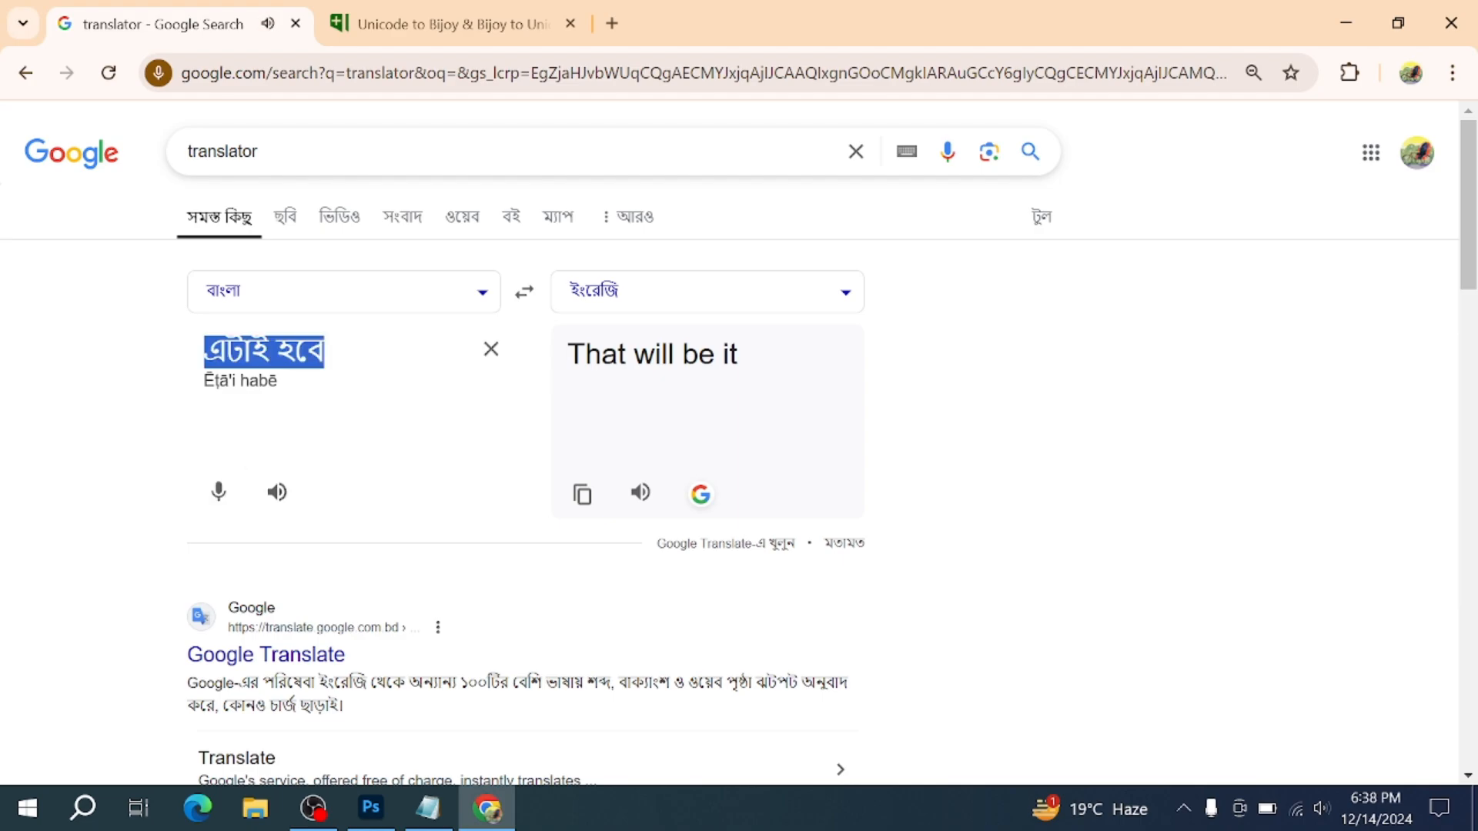
key("ctrl+c")
Step: Paste "এটাই হবে" as Unicode text in the Bangla.Plus converter, convert it to Bijoy, and copy the result
left_click(447, 24)
key("ctrl+v")
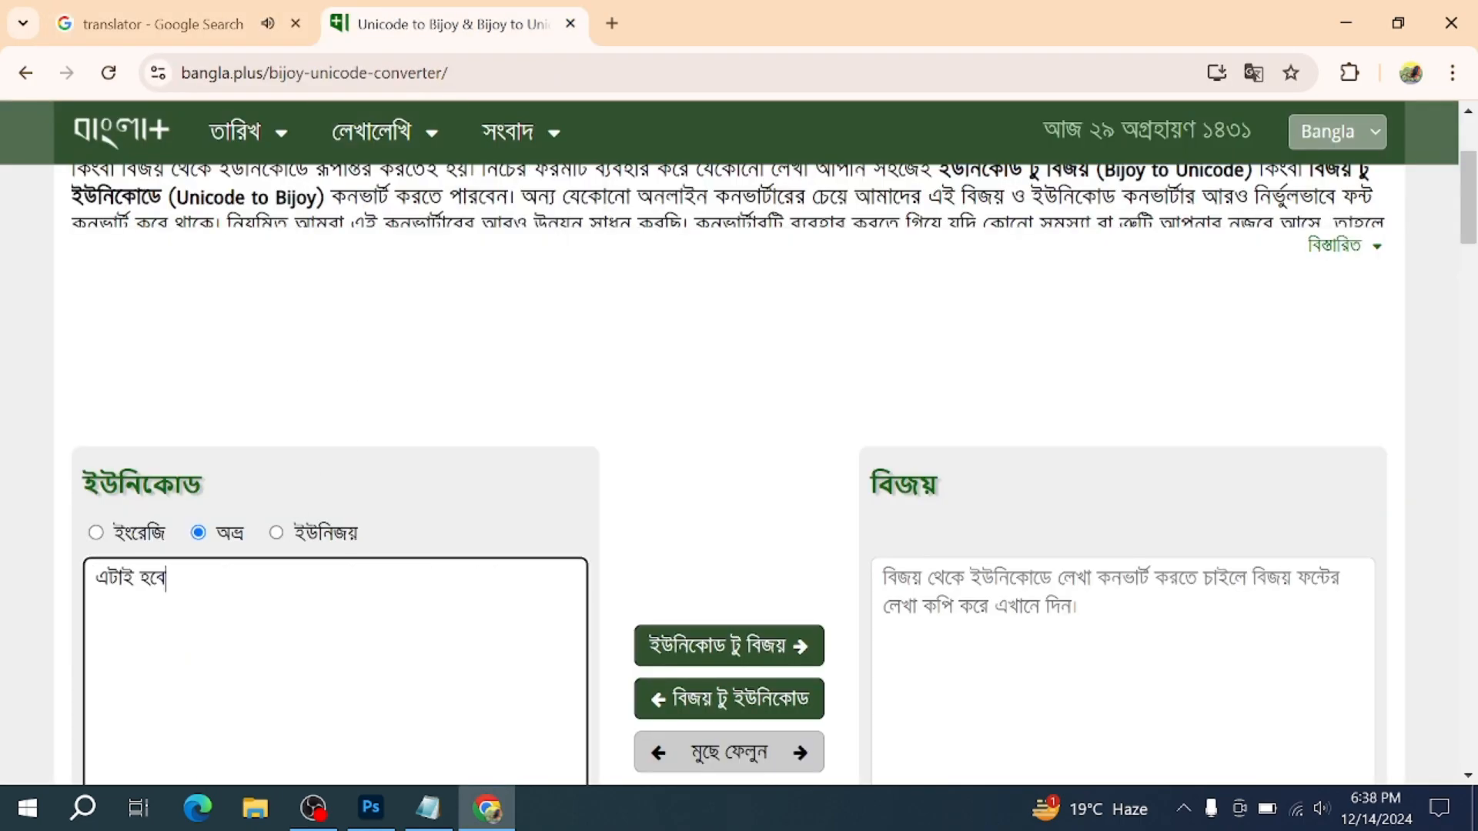
left_click(702, 647)
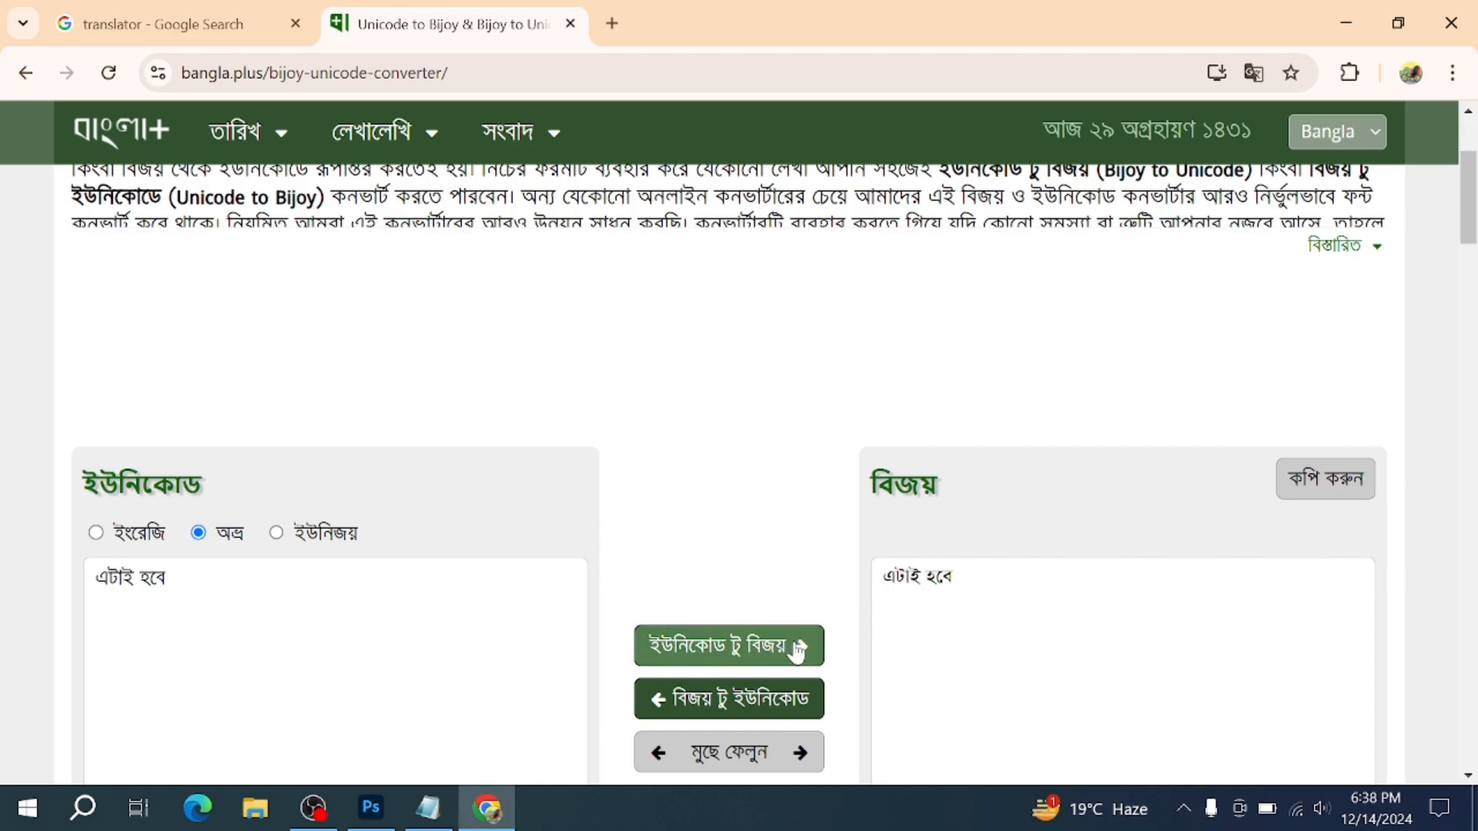
left_click_drag(958, 579, 805, 572)
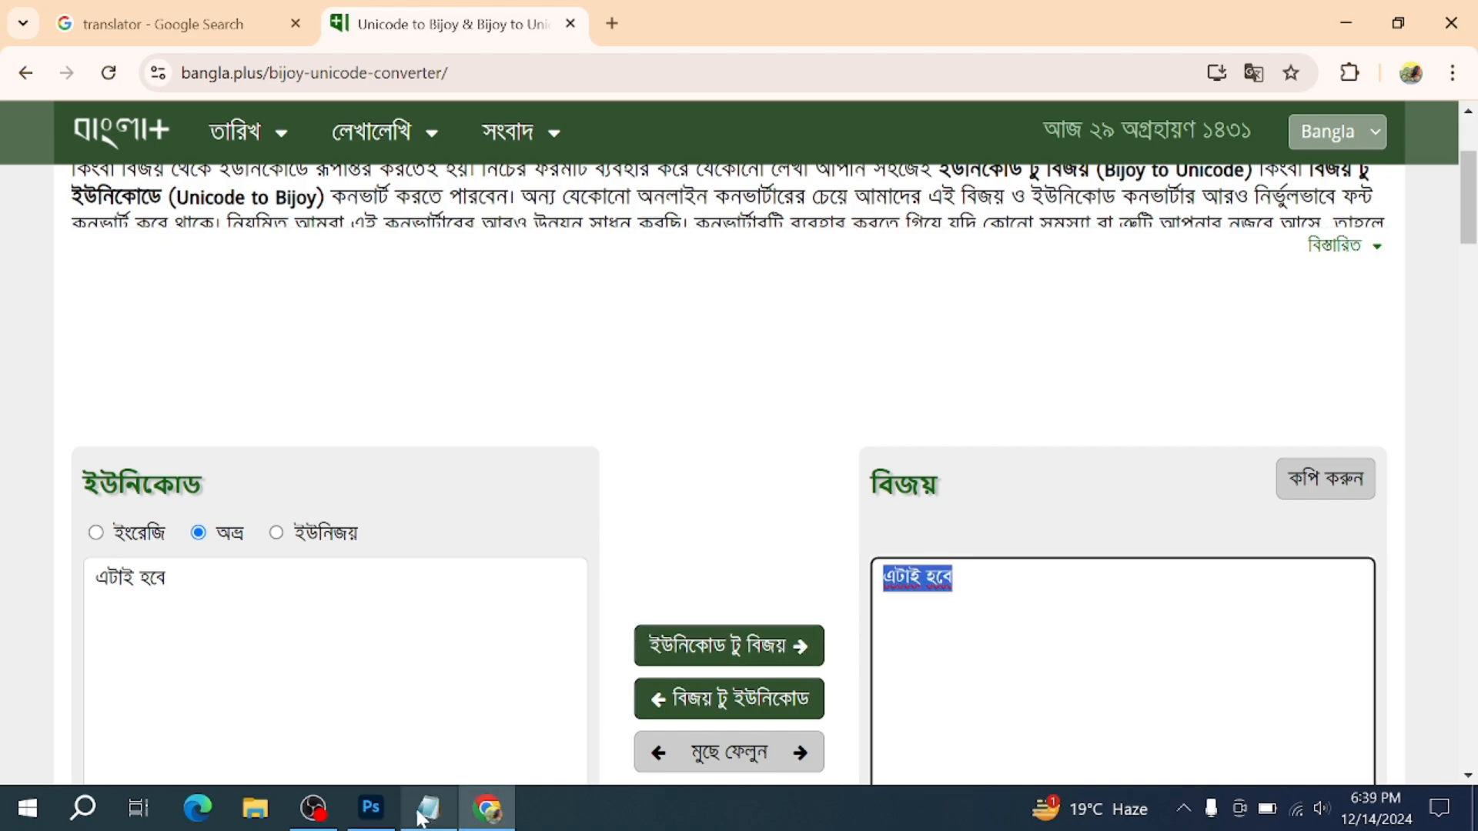
Step: Switch back to Photoshop and replace the whole red title text with the copied Bijoy-encoded phrase
left_click(371, 808)
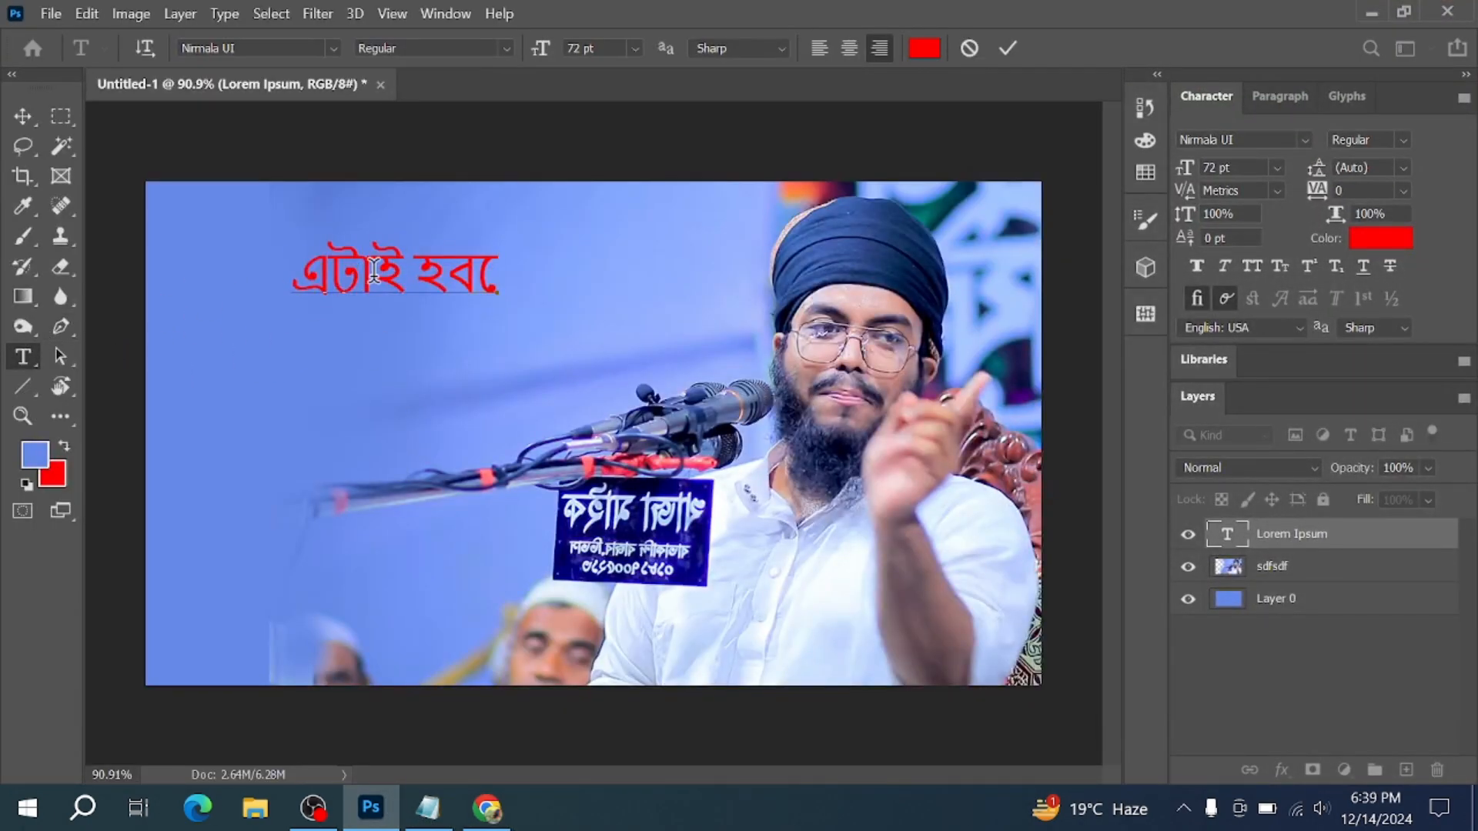
key("ctrl+a")
key("ctrl+v")
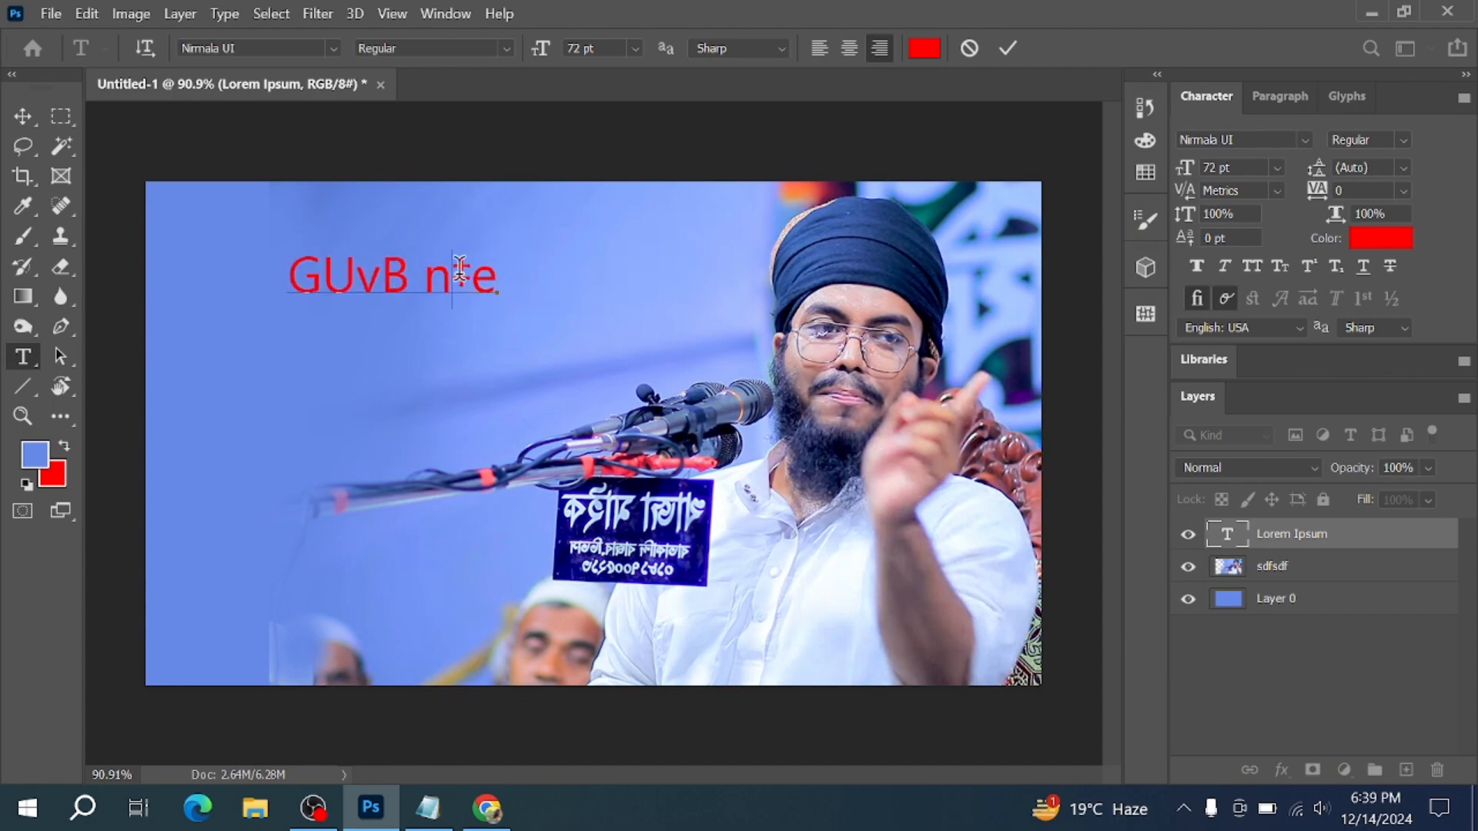
Step: Try the FN Shorif Opekkha Bijoy52 font on the whole title text
key("ctrl+a")
left_click(333, 48)
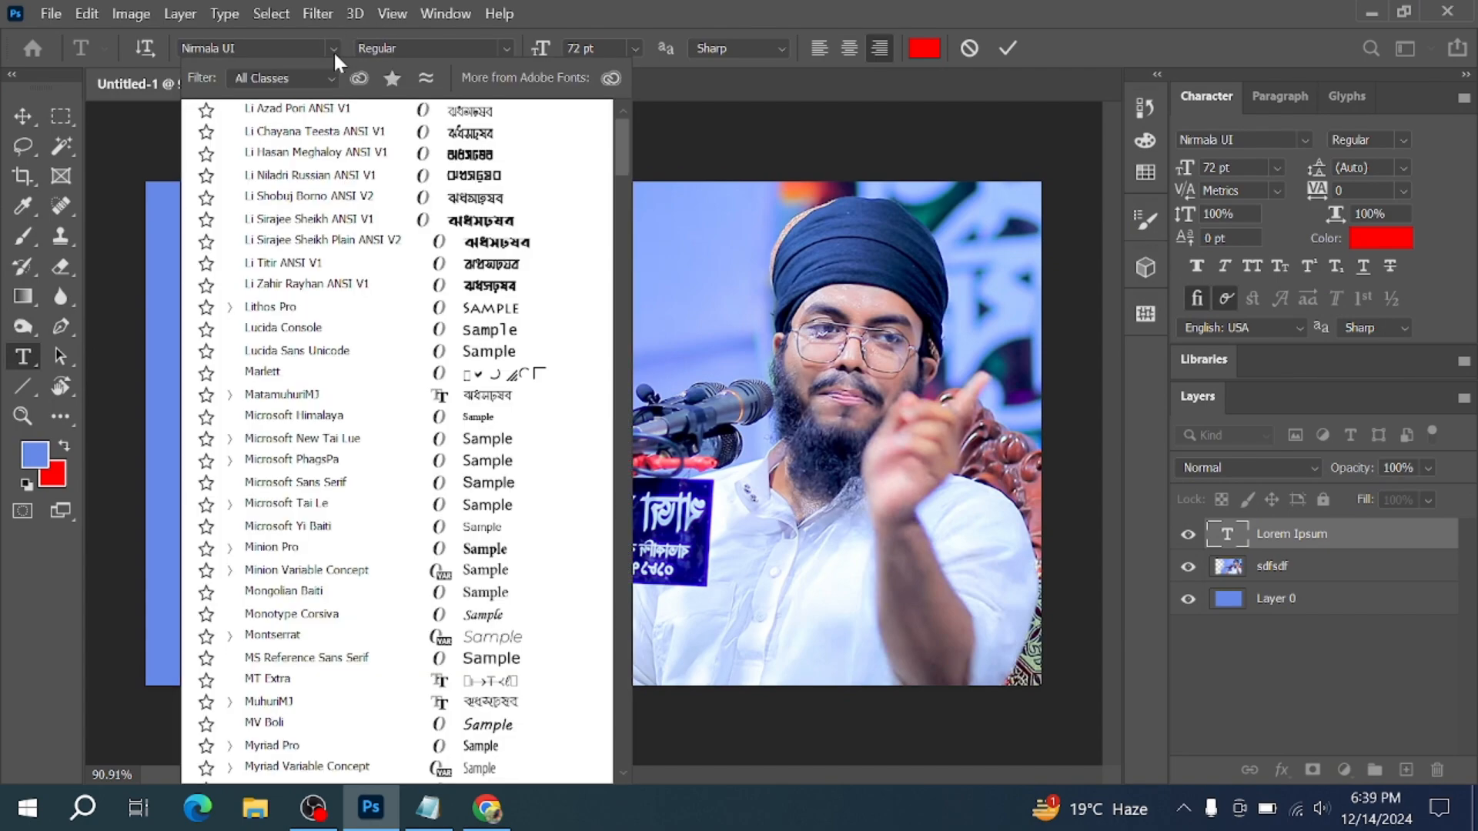
scroll(522, 260, "up", 15)
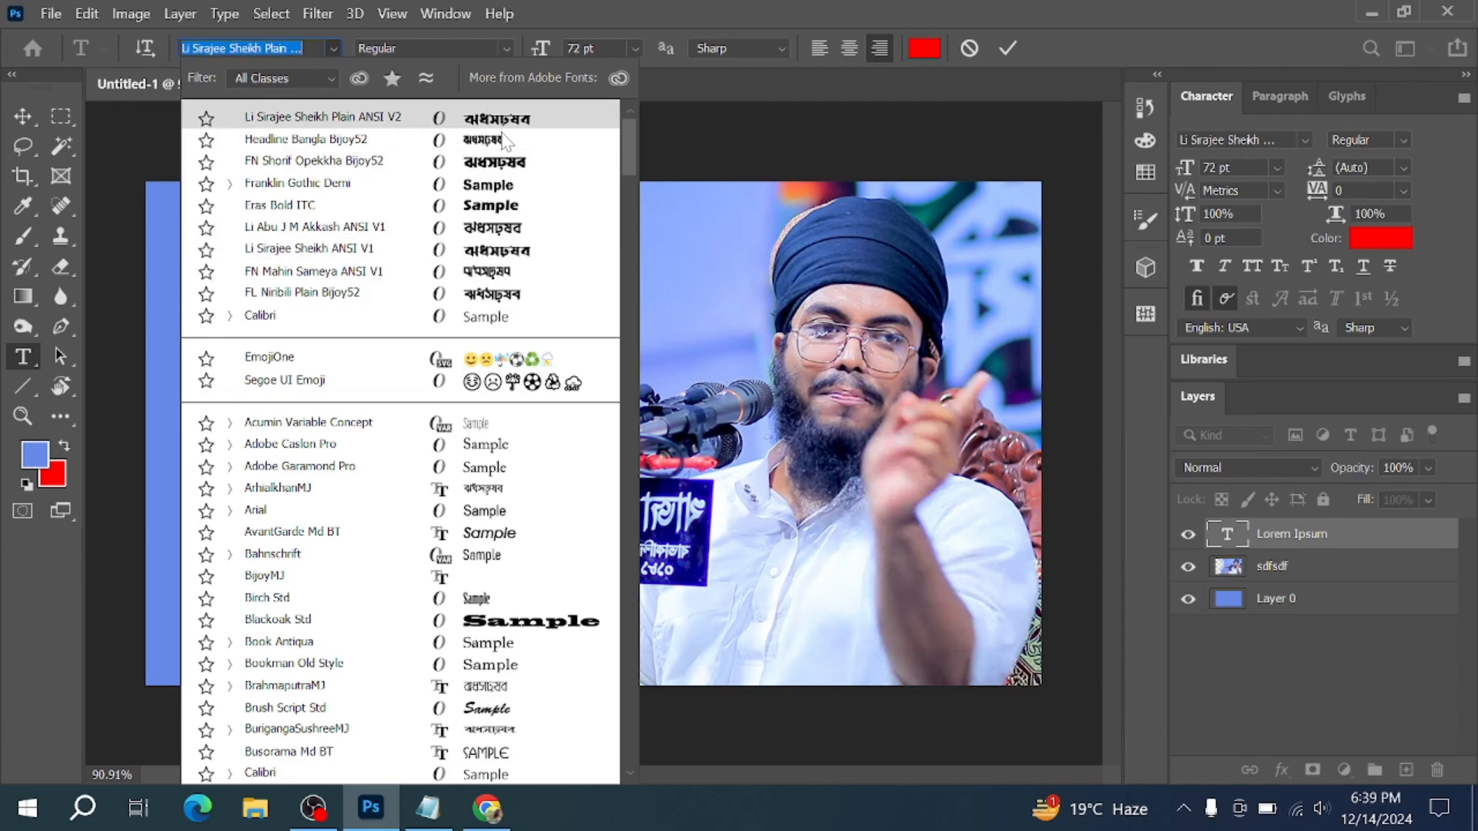
left_click(503, 162)
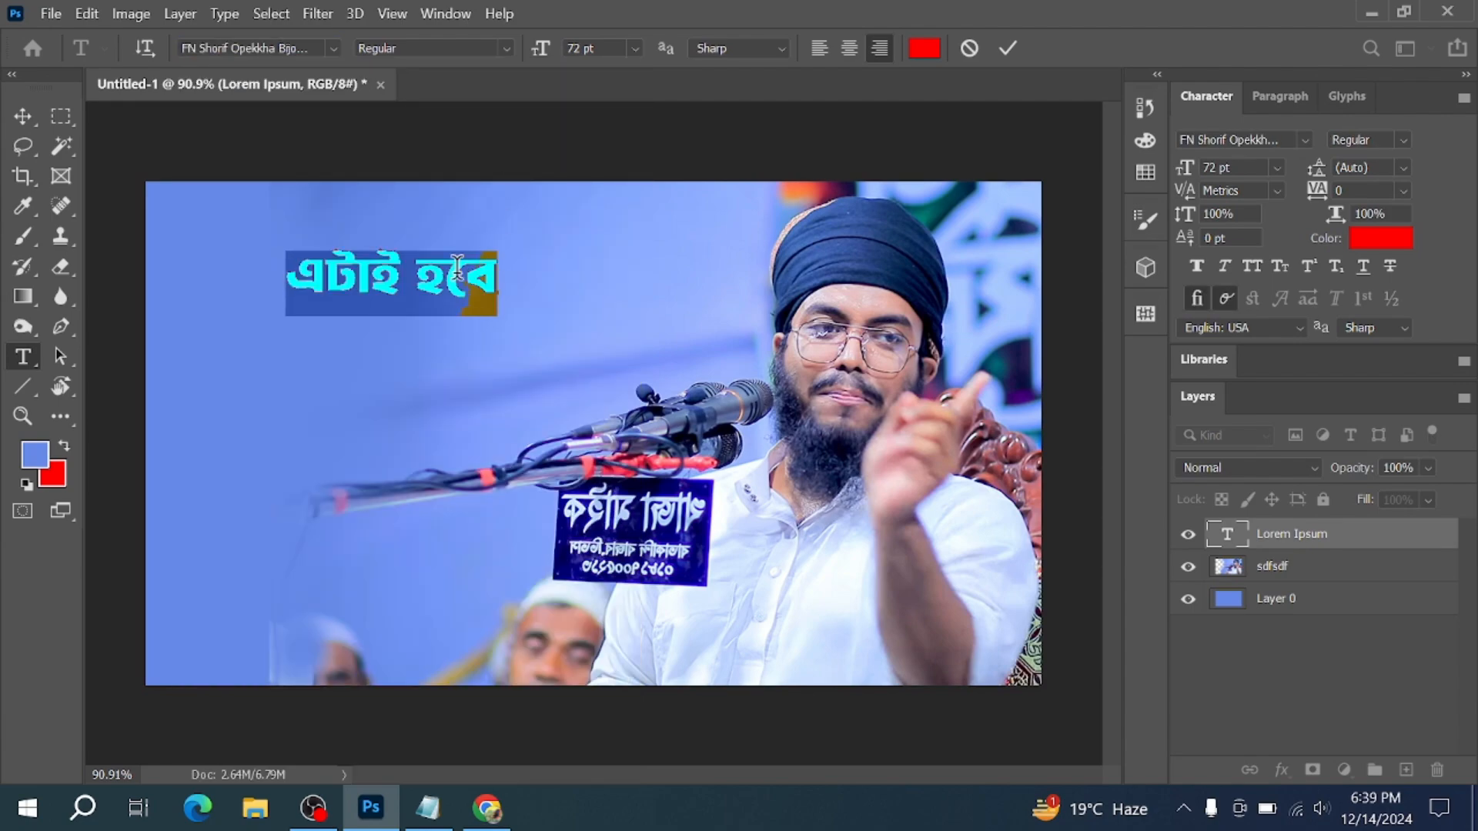
Step: Set the title text in the Headline Bangla Bijoy52 font and commit the text edit
left_click(334, 49)
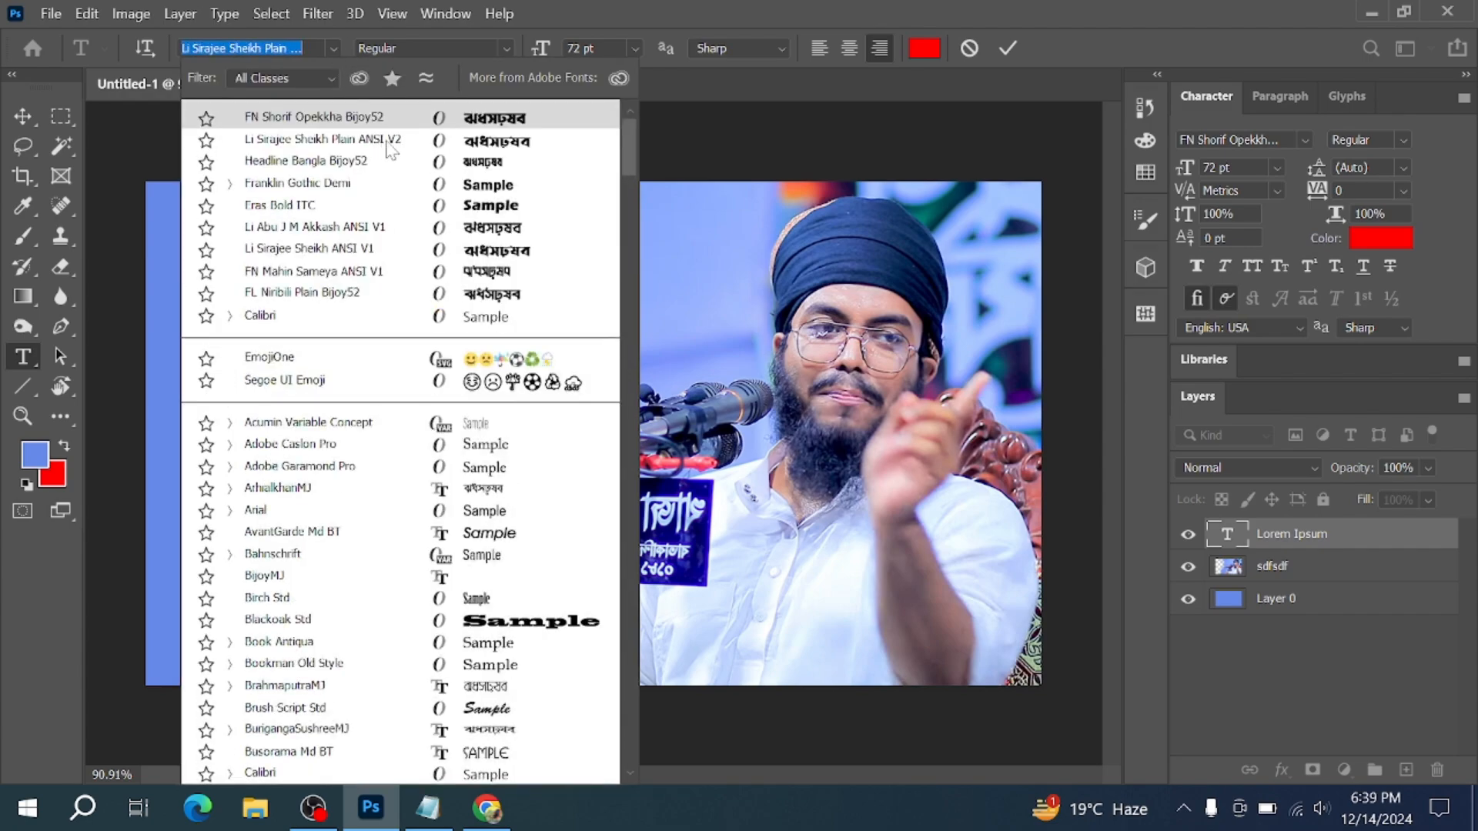
key("Down")
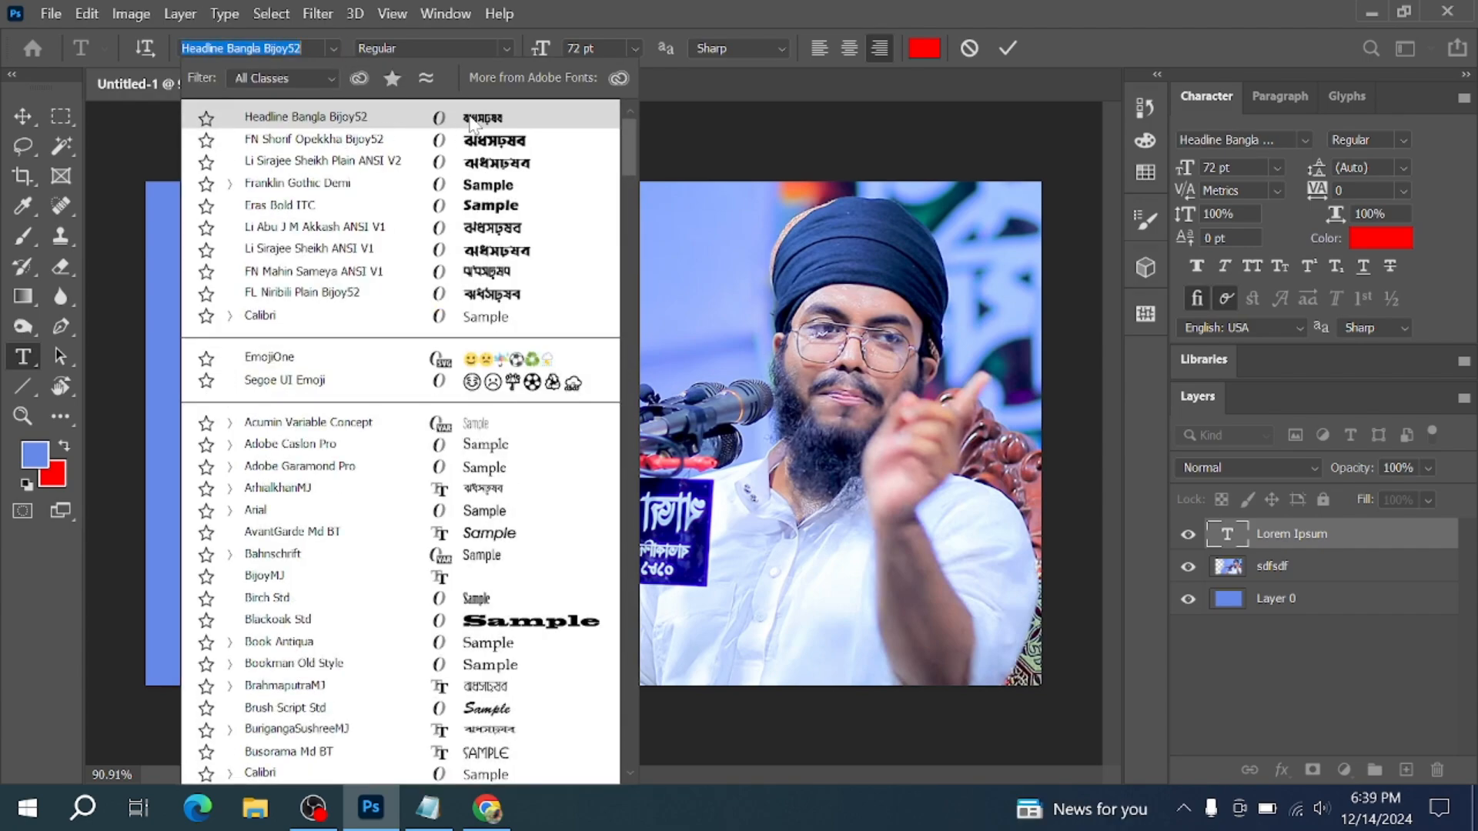
left_click(470, 120)
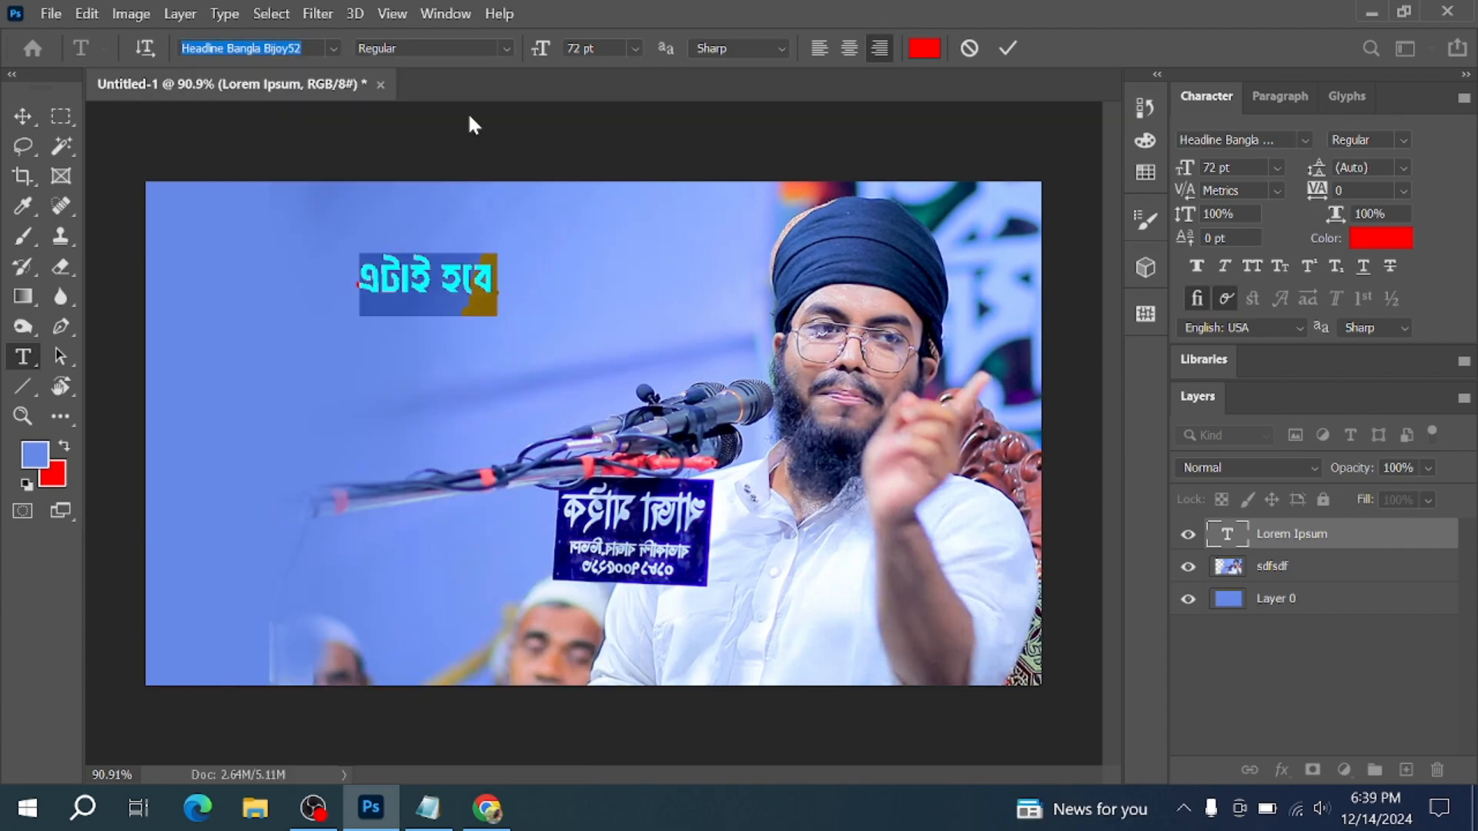
left_click(1006, 48)
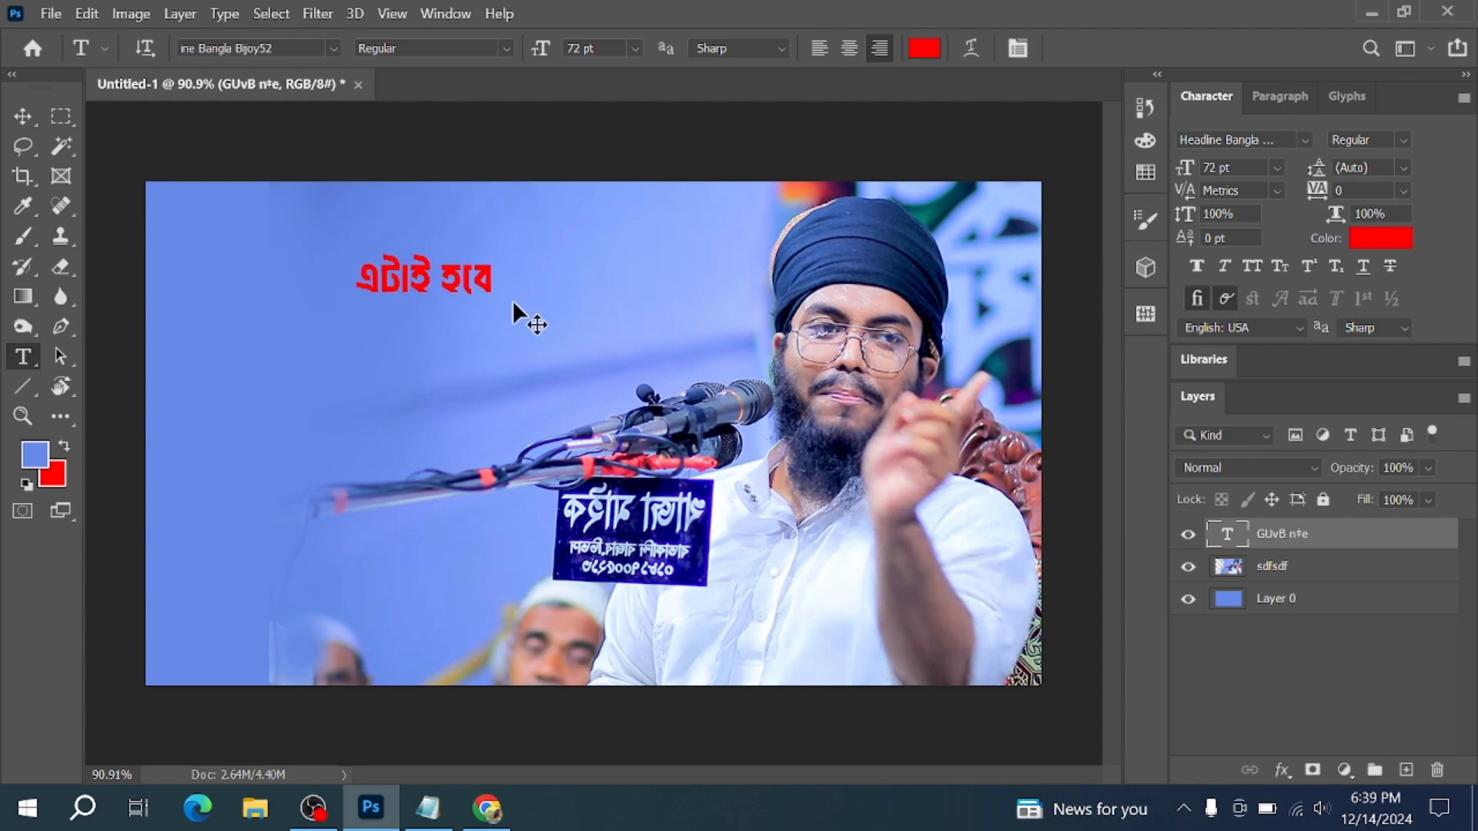
Step: Enlarge the "এটাই হবে" title with Free Transform to about 165 pt, keeping it in the upper blue area
key("ctrl+t")
left_click_drag(497, 316, 554, 348)
left_click_drag(502, 265, 522, 256)
key("Return")
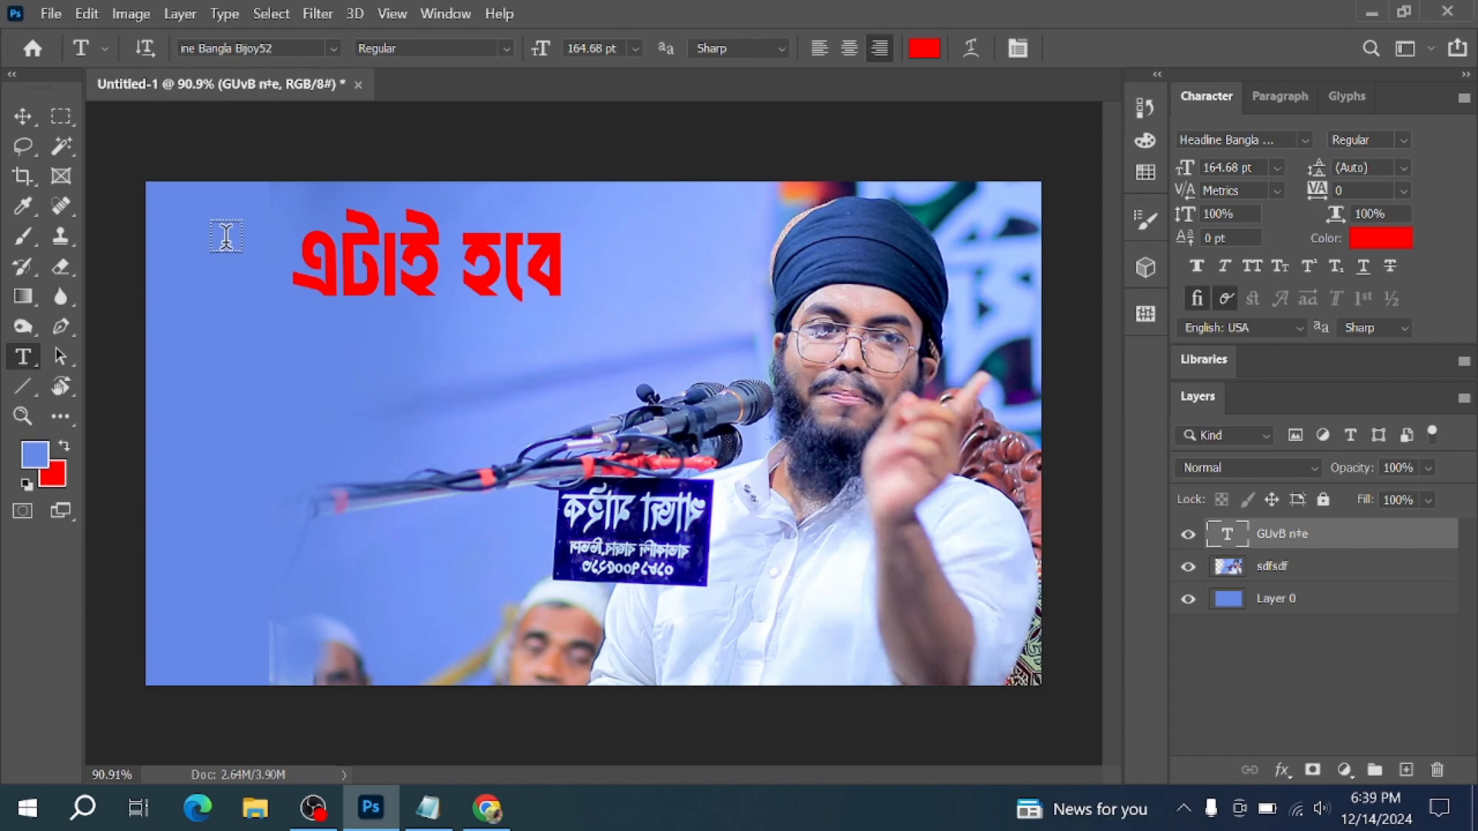
Step: Nudge the "এটাই হবে" title slightly left and place a duplicate of it directly below
left_click(24, 116)
left_click_drag(518, 279, 512, 274)
key("shift+Left")
key("shift+Left")
key("shift+Left")
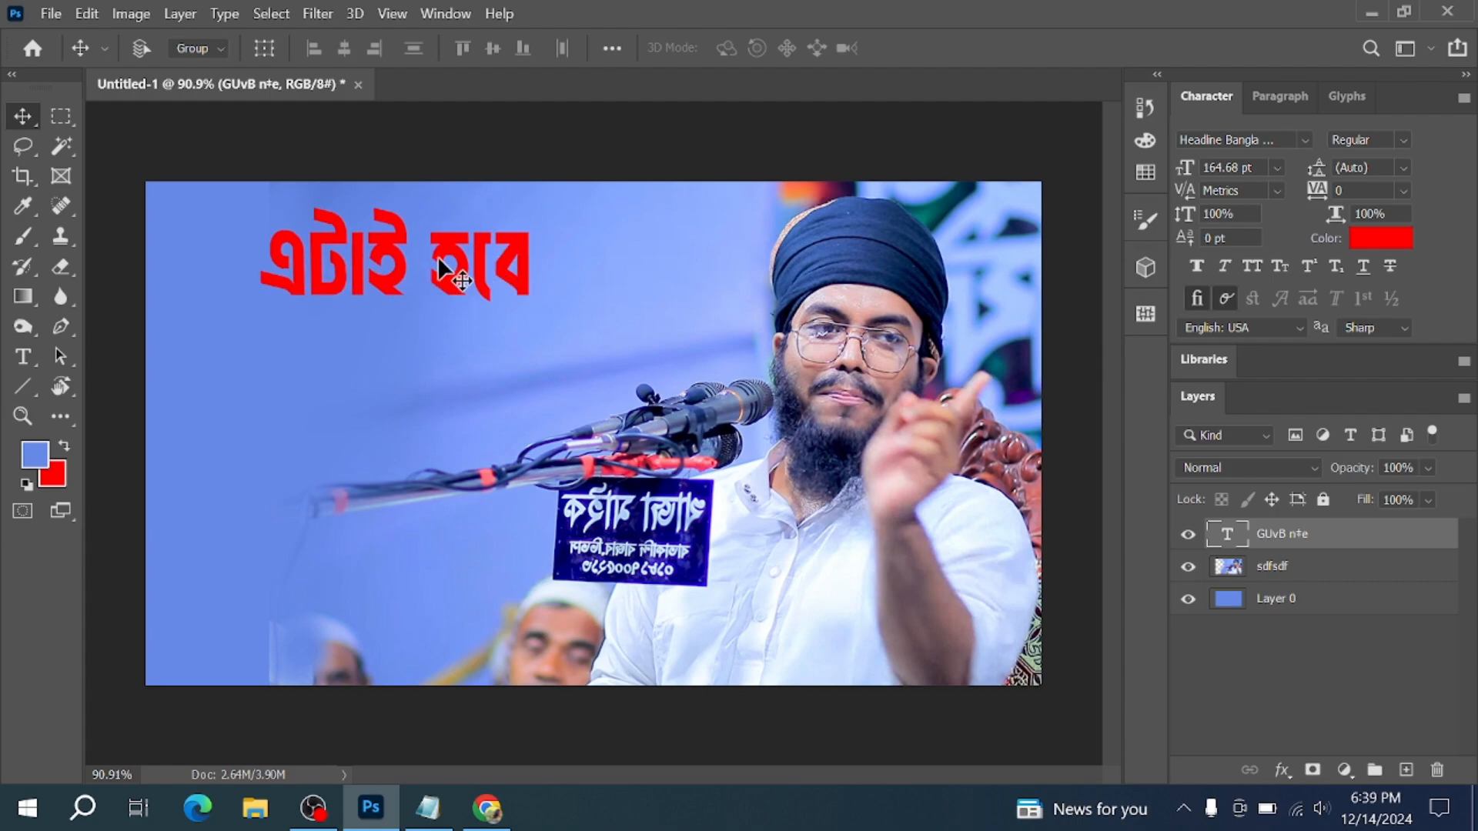
left_click_drag(443, 276, 438, 379)
Step: Copy the next title lines from the Notepad text file and return to the Bangla.Plus converter in Chrome
left_click(487, 807)
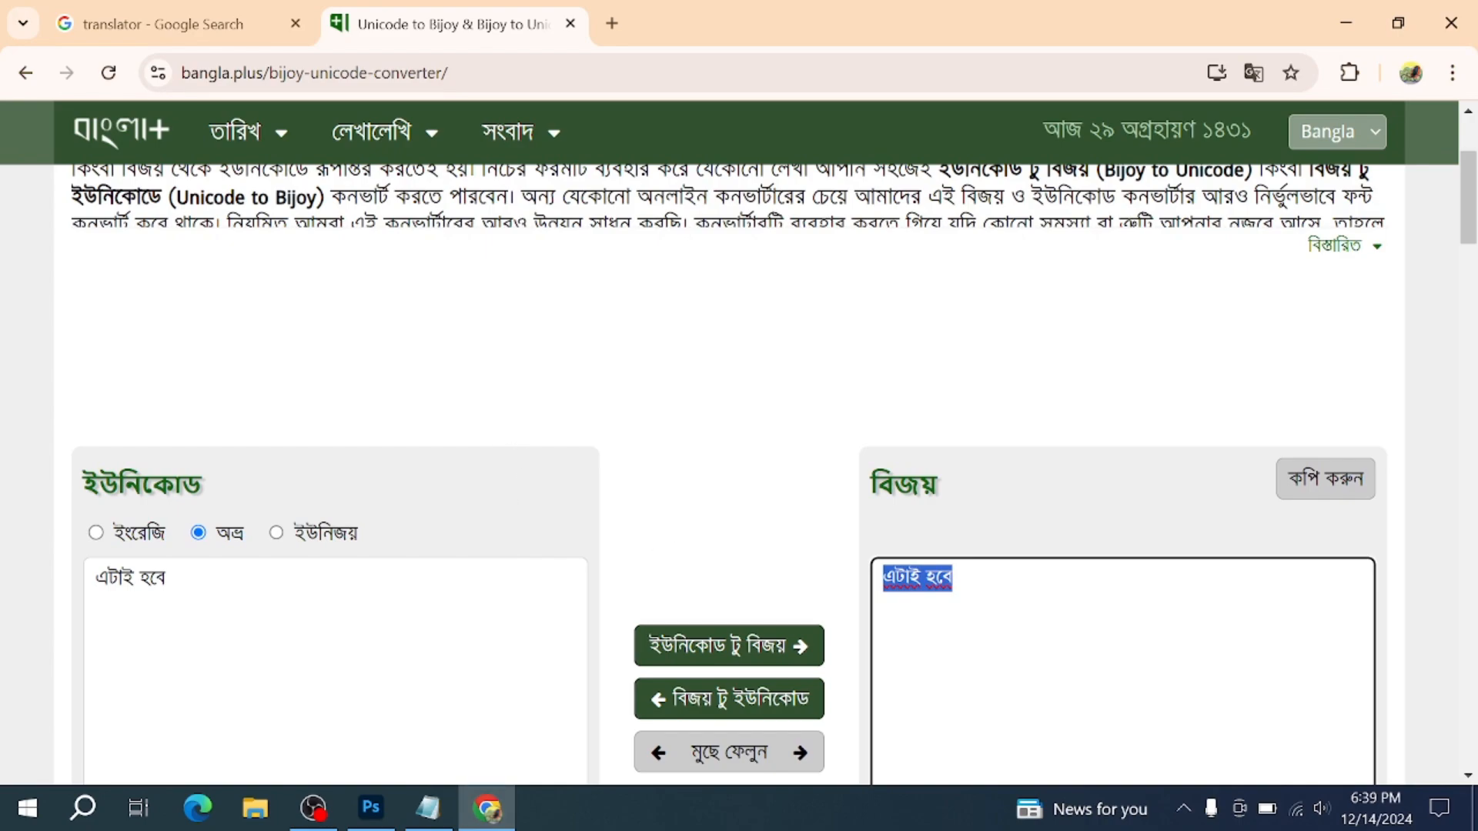
left_click(428, 808)
left_click_drag(496, 218, 385, 182)
key("ctrl+c")
left_click(352, 468)
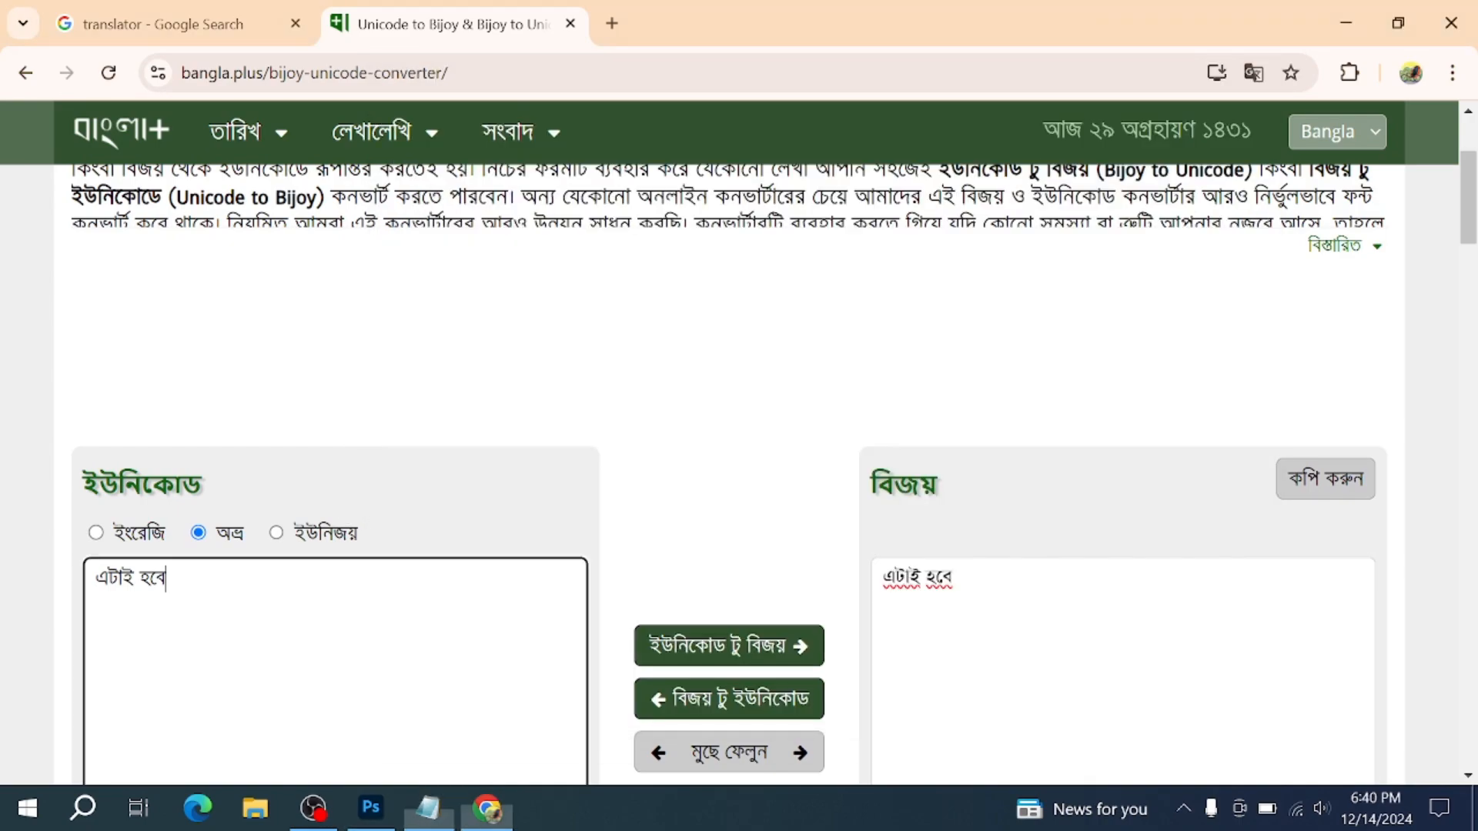
Step: Replace the converter's Unicode text with the copied title lines, convert them to Bijoy, and copy the first converted line
left_click_drag(165, 577, 26, 579)
key("ctrl+v")
left_click(745, 658)
left_click_drag(947, 577, 856, 583)
Step: Switch back to Photoshop and replace the lower duplicated title's text with the copied Bijoy line
left_click(370, 807)
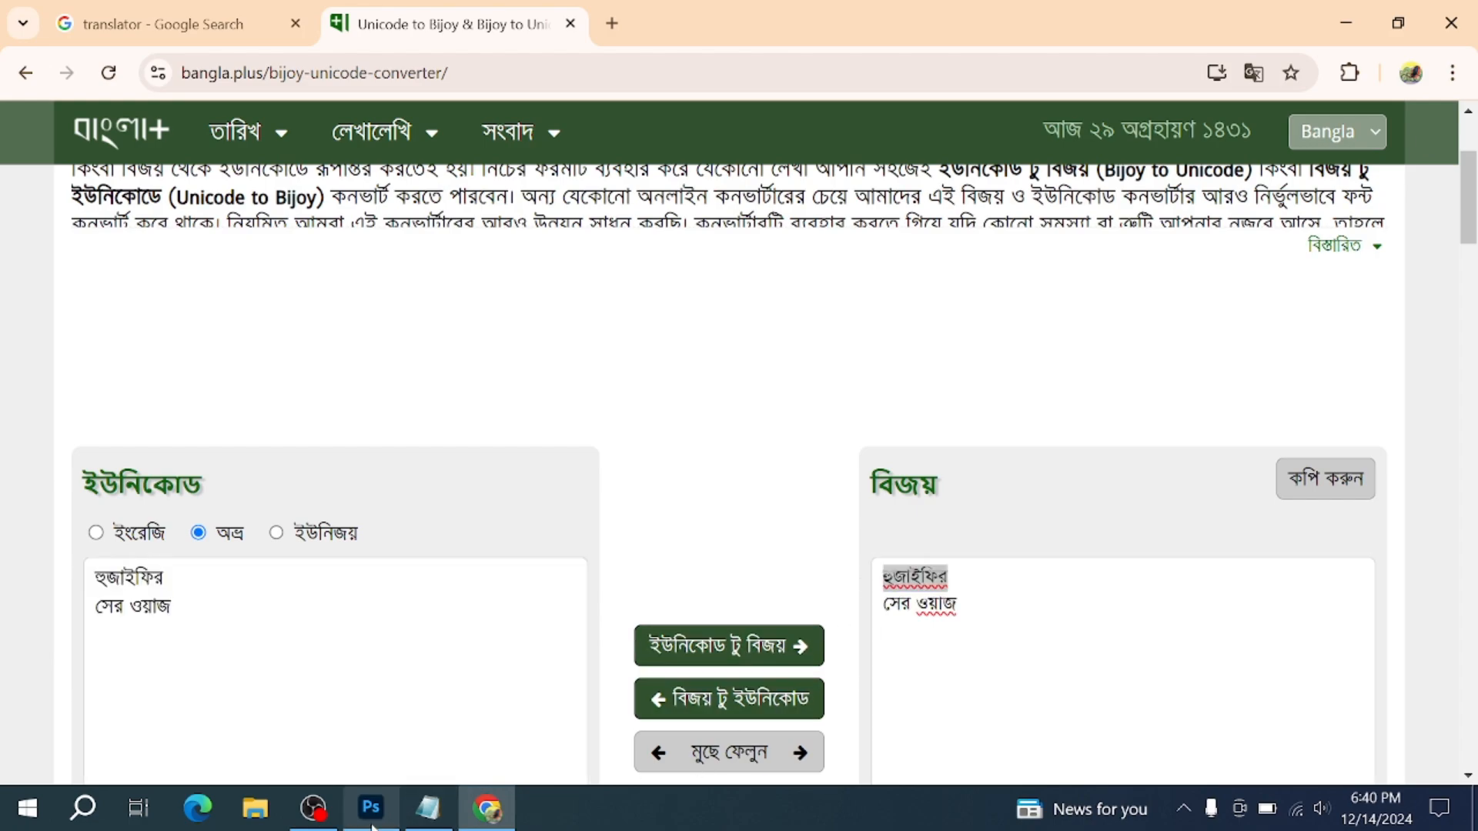
left_click(22, 358)
left_click(336, 361)
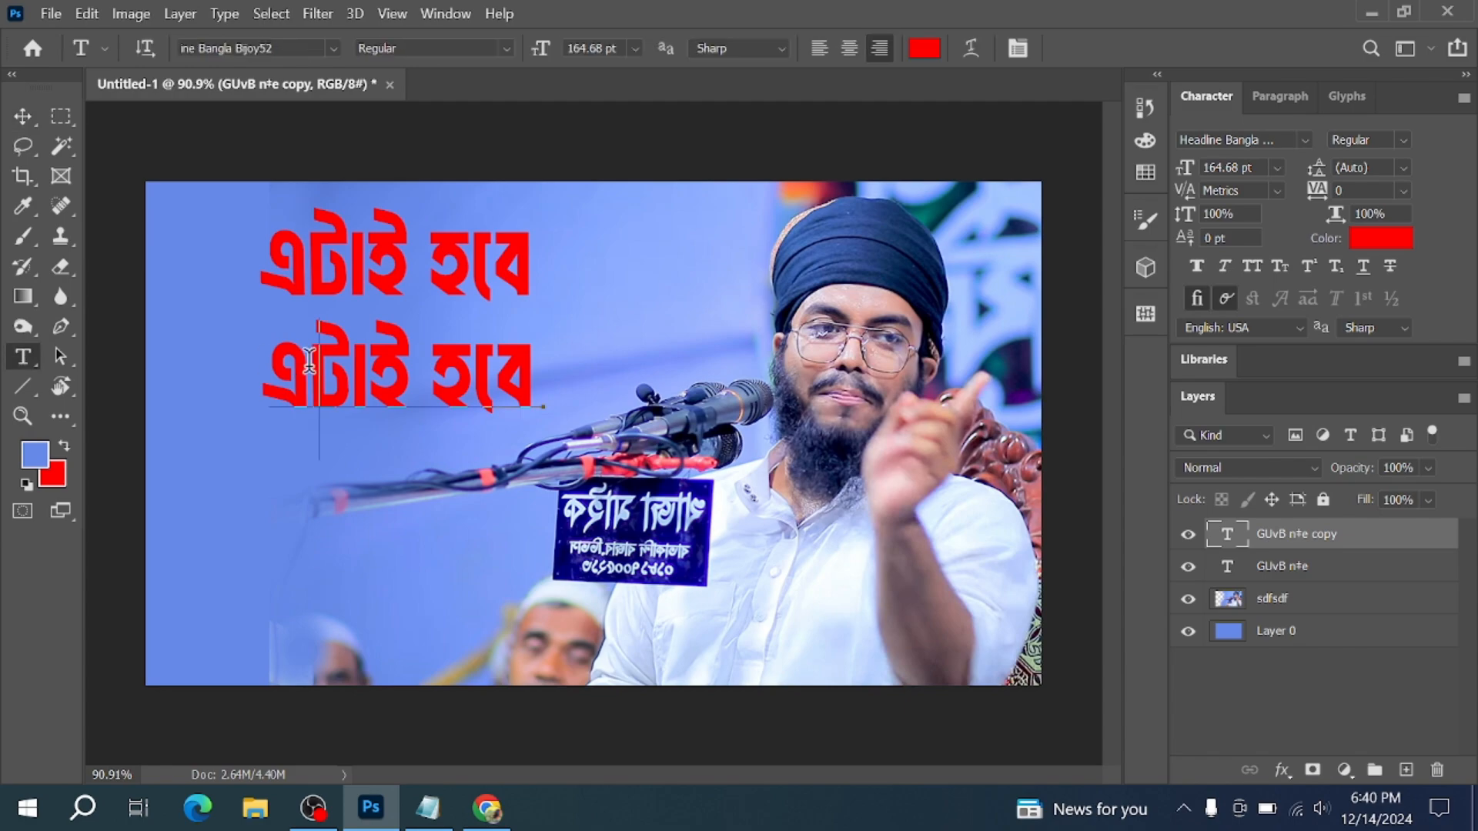
key("ctrl+a")
key("ctrl+v")
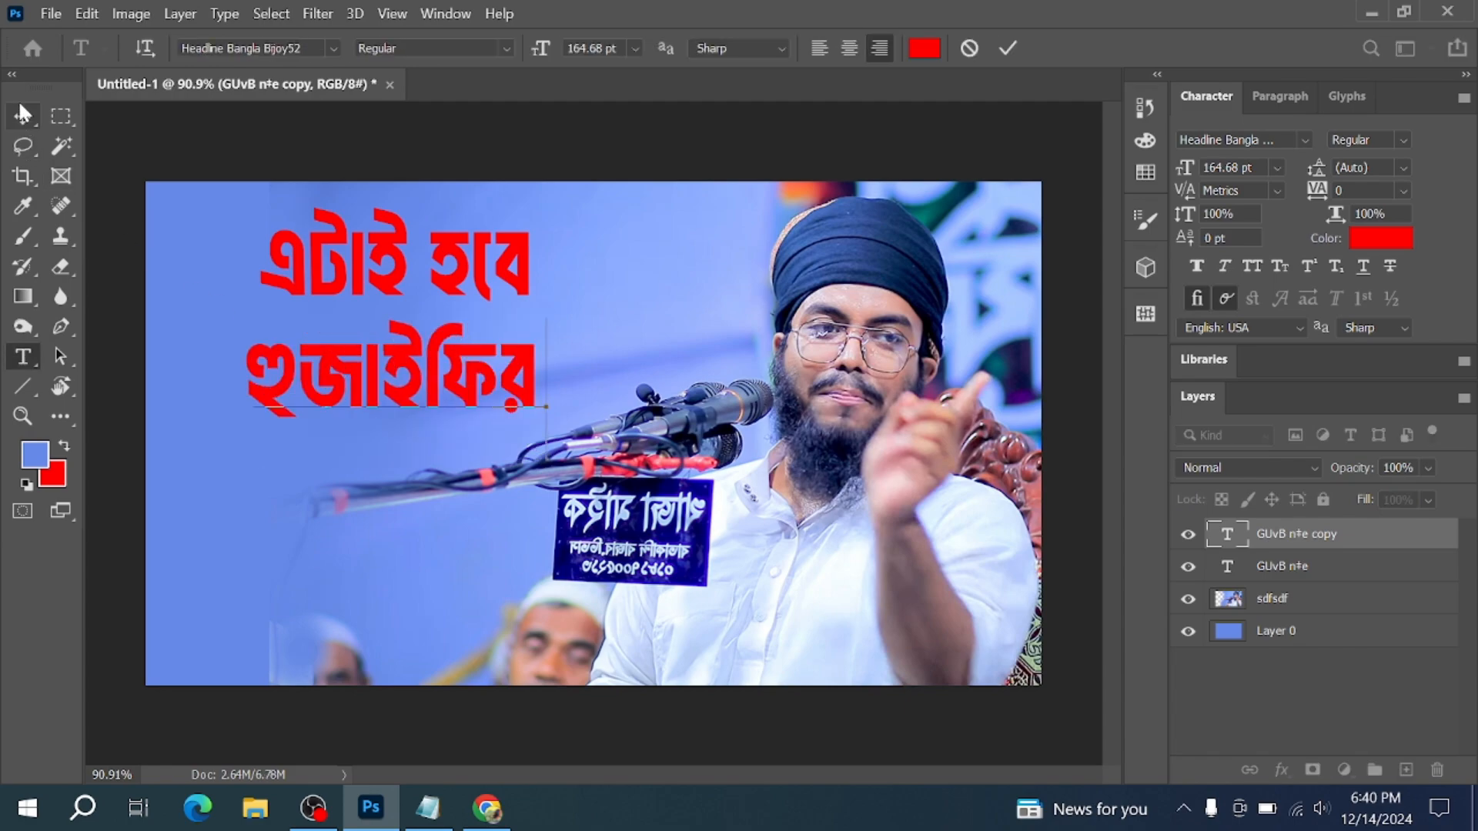
Step: Duplicate the second title line directly below it, and copy the converted "সের ওয়াজ" line from the Bangla.Plus converter in Chrome
left_click(22, 115)
left_click_drag(393, 345, 392, 457)
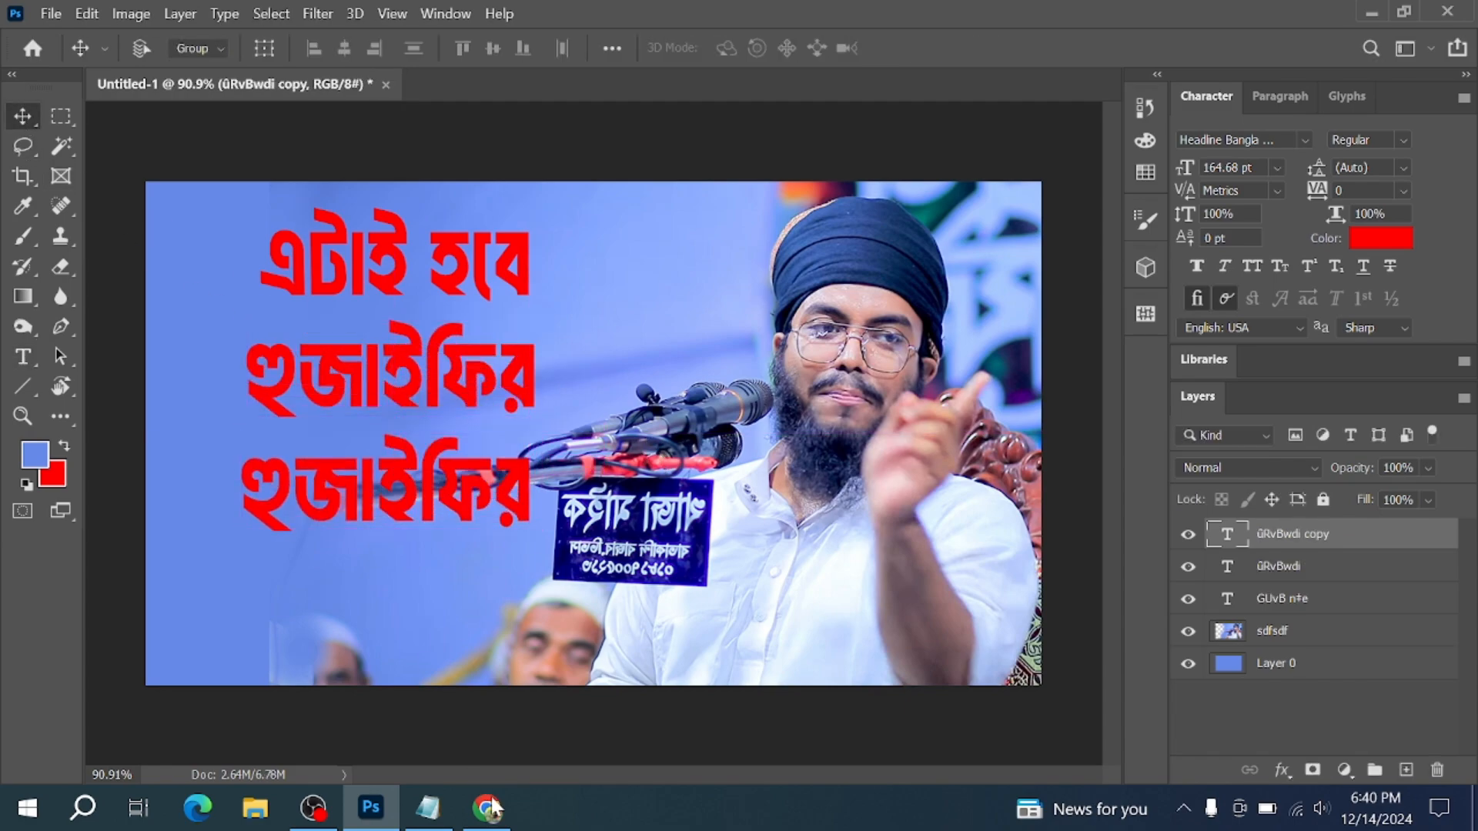
left_click(486, 808)
left_click_drag(957, 606, 852, 620)
key("ctrl+c")
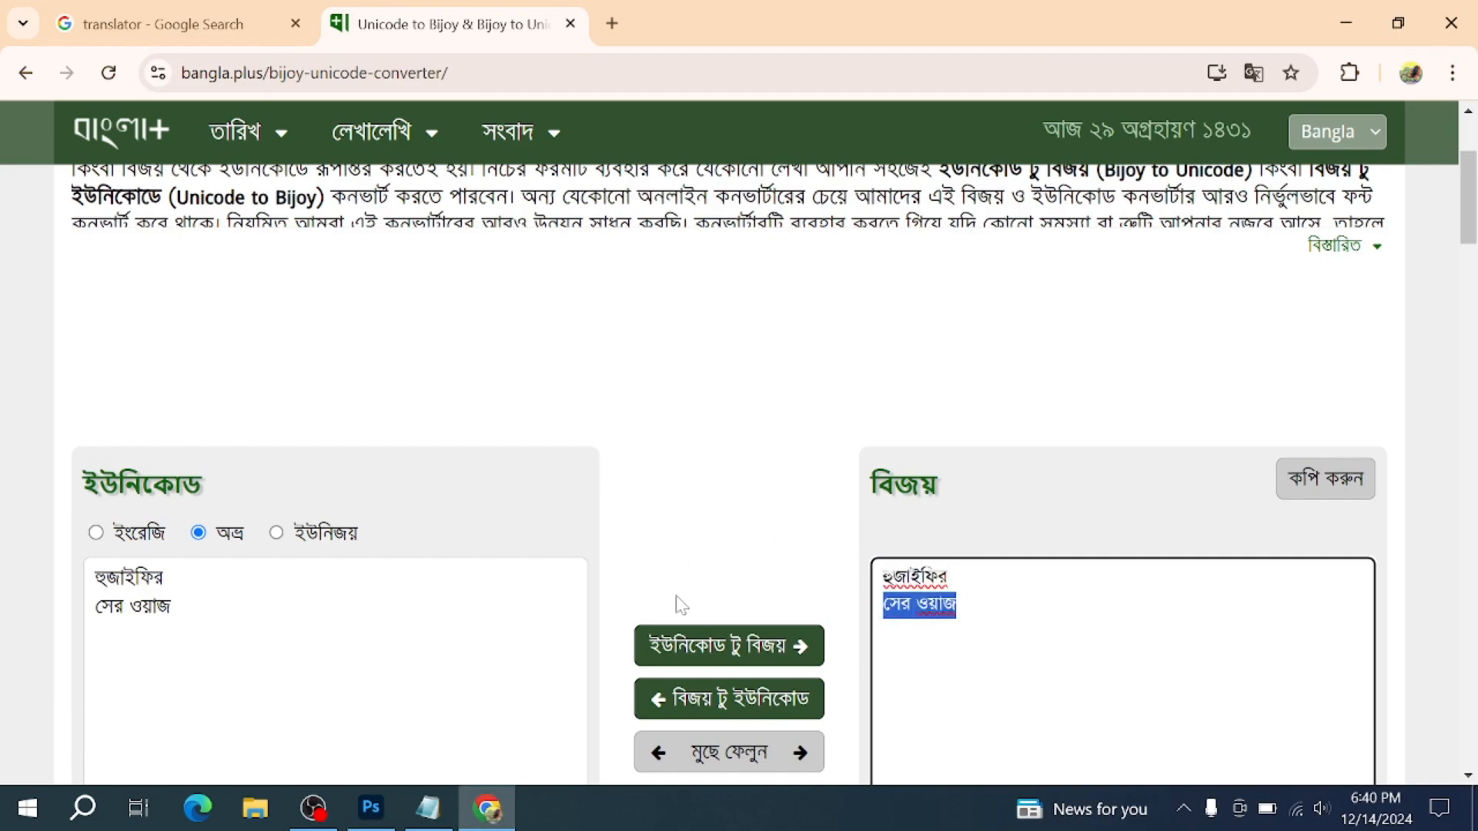
Step: Switch back to Photoshop and replace the lowest title line's text with the copied Bijoy line "সের ওয়াজ"
left_click(371, 808)
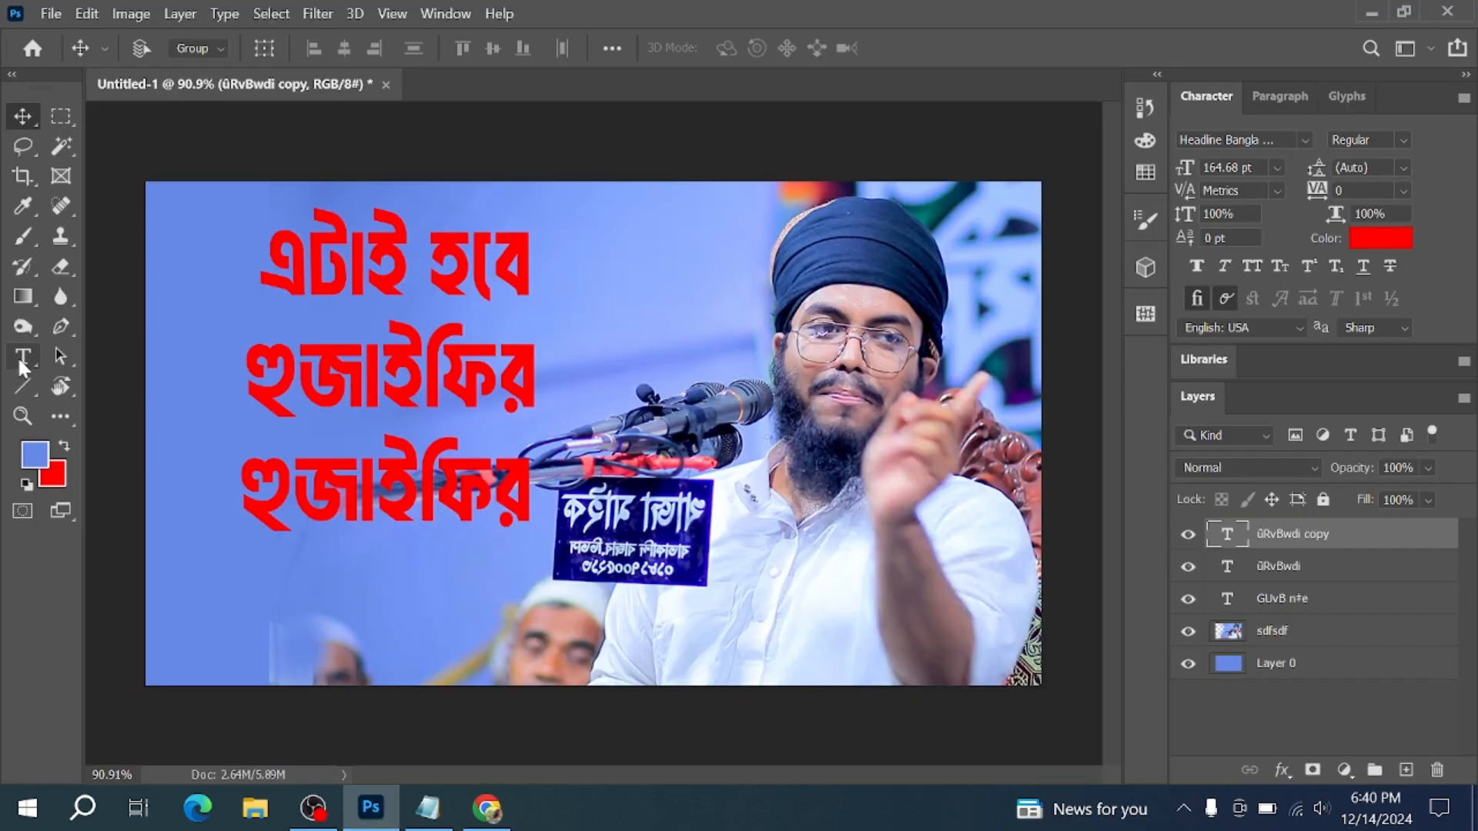
left_click(22, 357)
left_click(385, 485)
key("ctrl+a")
key("ctrl+v")
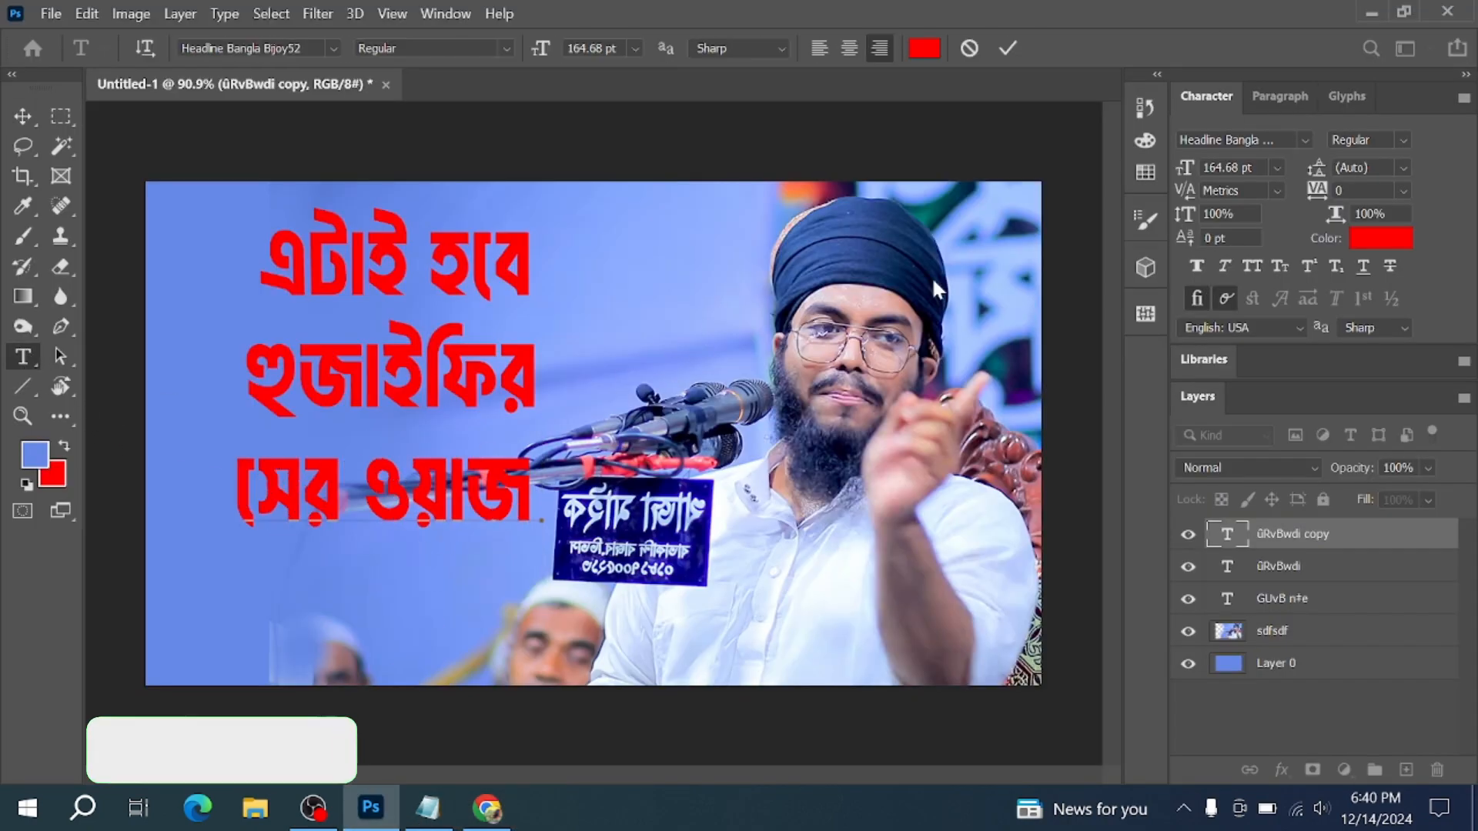
left_click(1007, 50)
Step: Move the "সের ওয়াজ" line up so it sits closer to the second title line
left_click(23, 115)
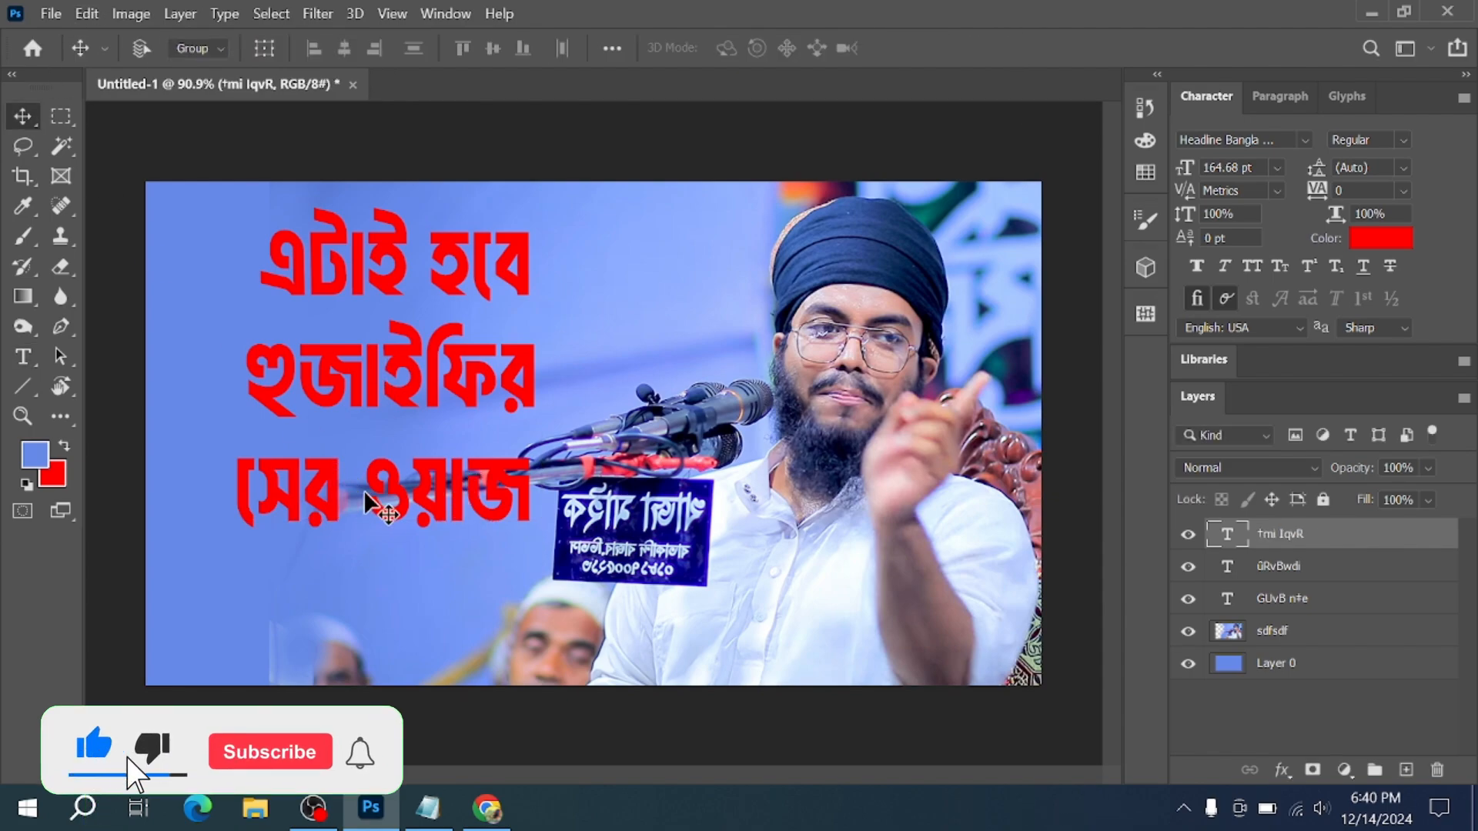
left_click_drag(373, 504, 382, 464)
scroll(595, 431, "down", 2)
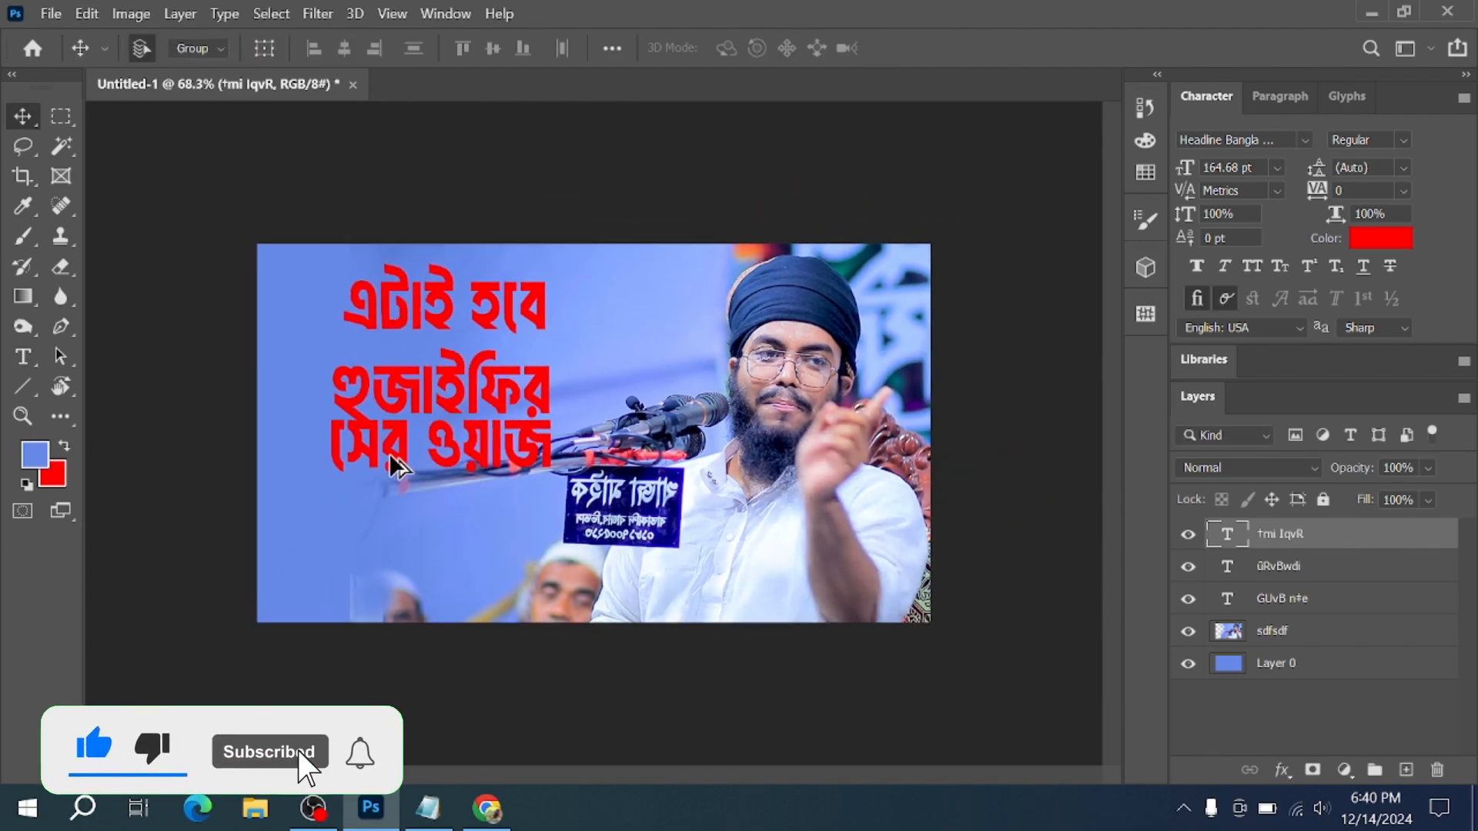
Step: Move the second title line up close beneath "এটাই হবে" and fine-tune it slightly down and to the right
left_click(1301, 568)
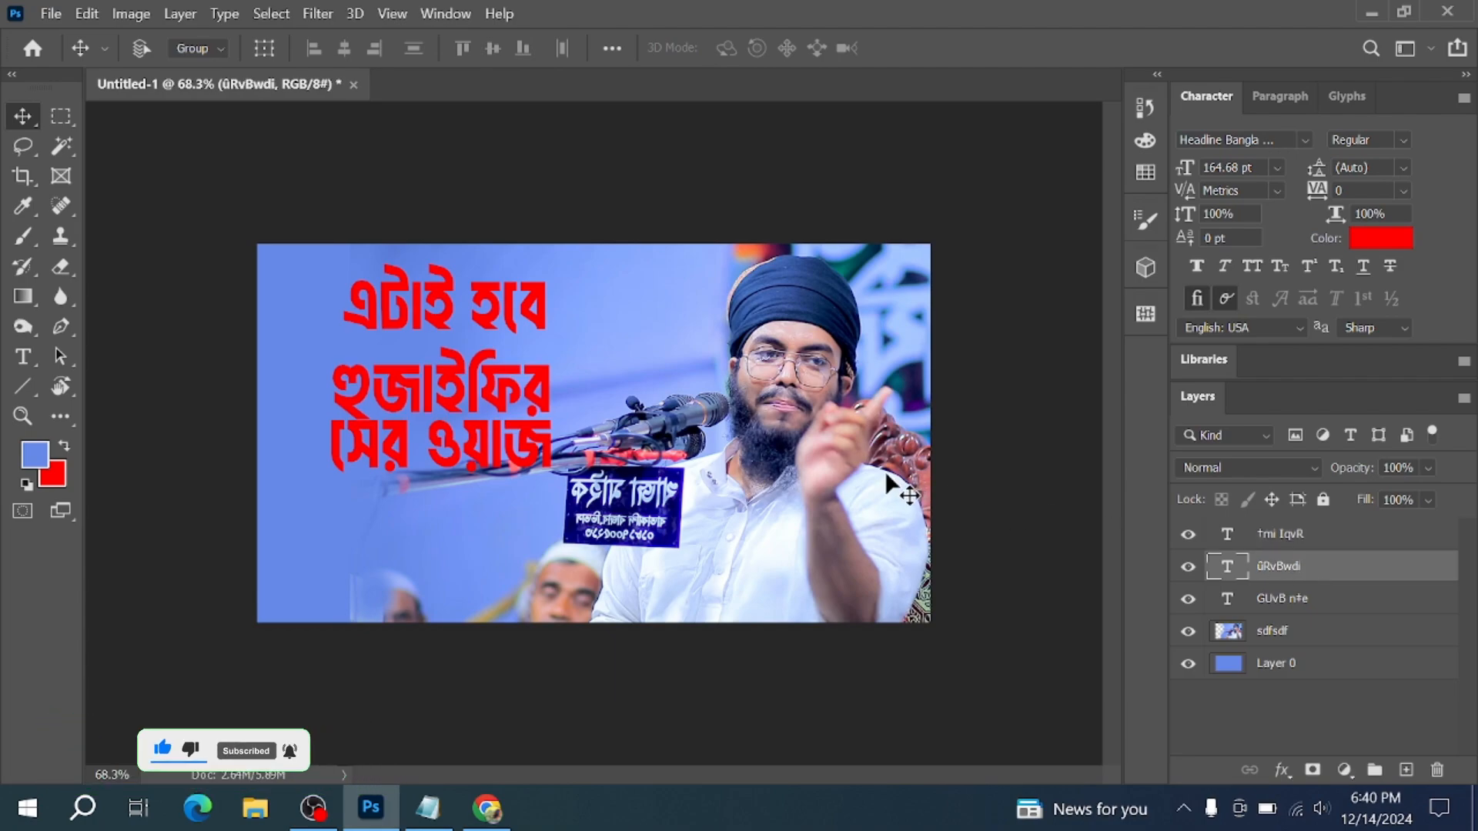
left_click_drag(491, 404, 493, 380)
key("Down")
key("Down")
key("Down")
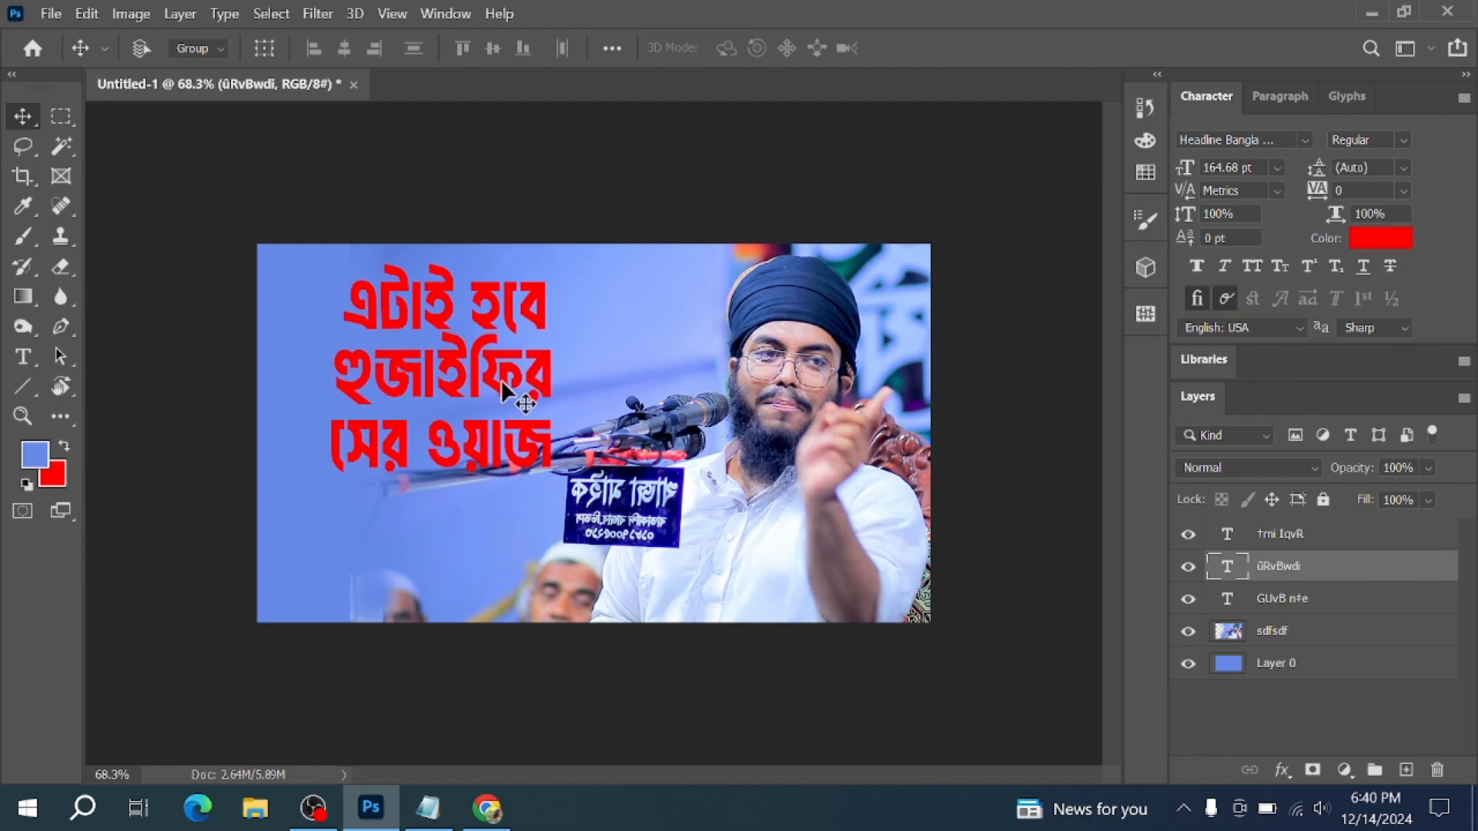
key("Right")
key("Right")
key("Right")
key("Right")
key("Right")
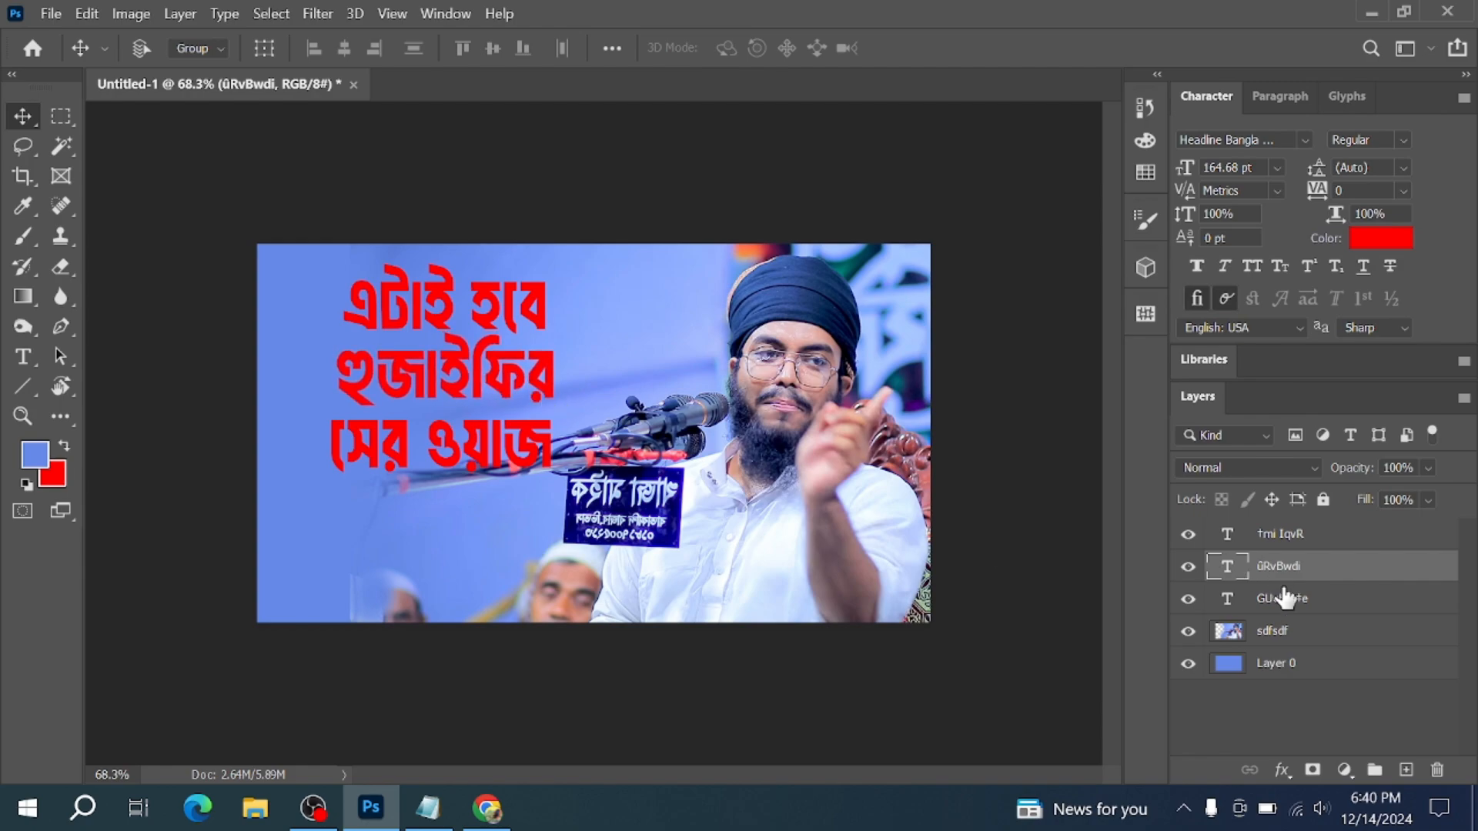
Step: Nudge the third title line up slightly, and shift all three title lines together a little to the left
left_click(1287, 539)
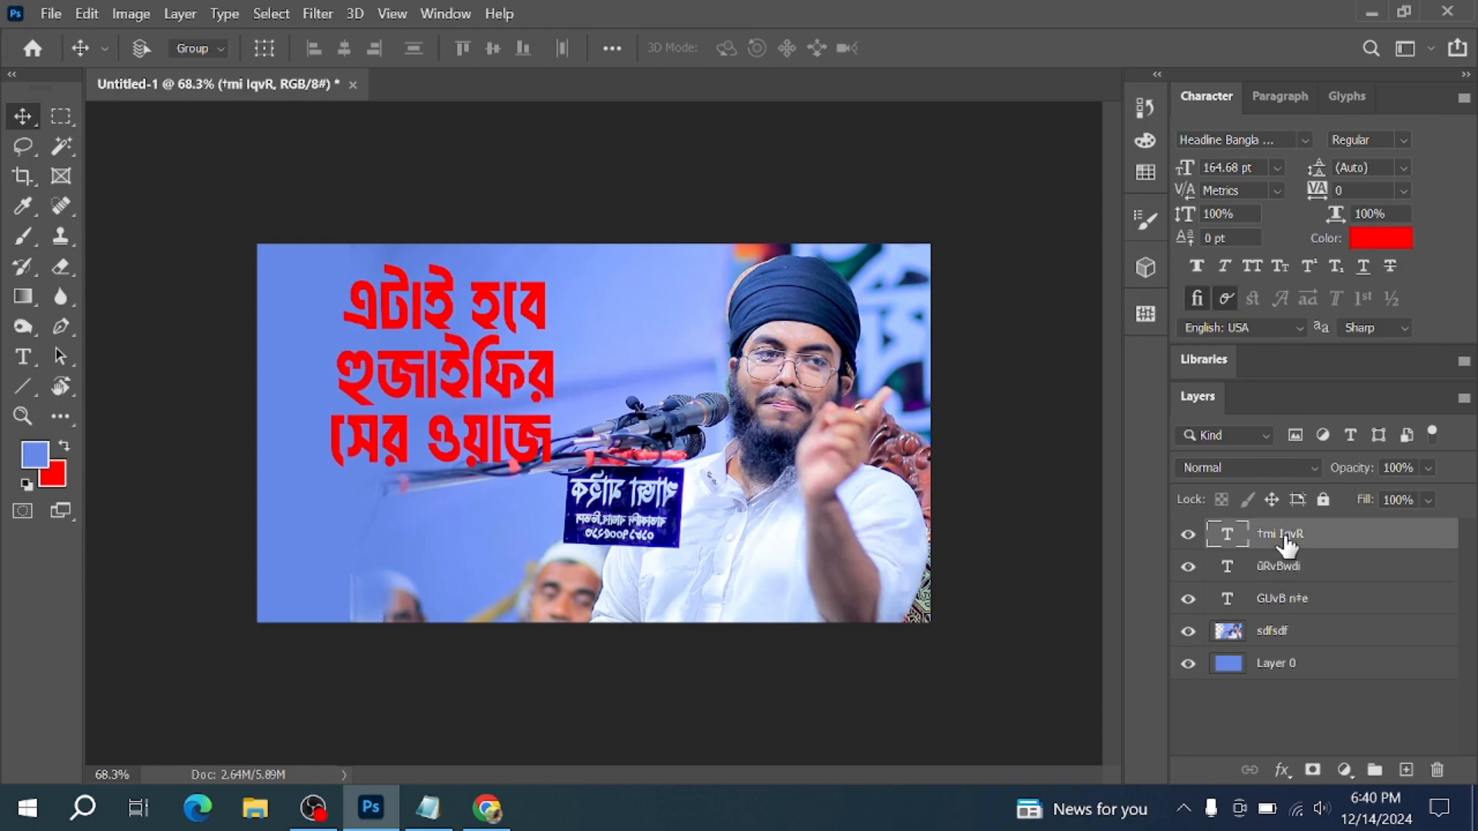
left_click(1301, 597, "shift")
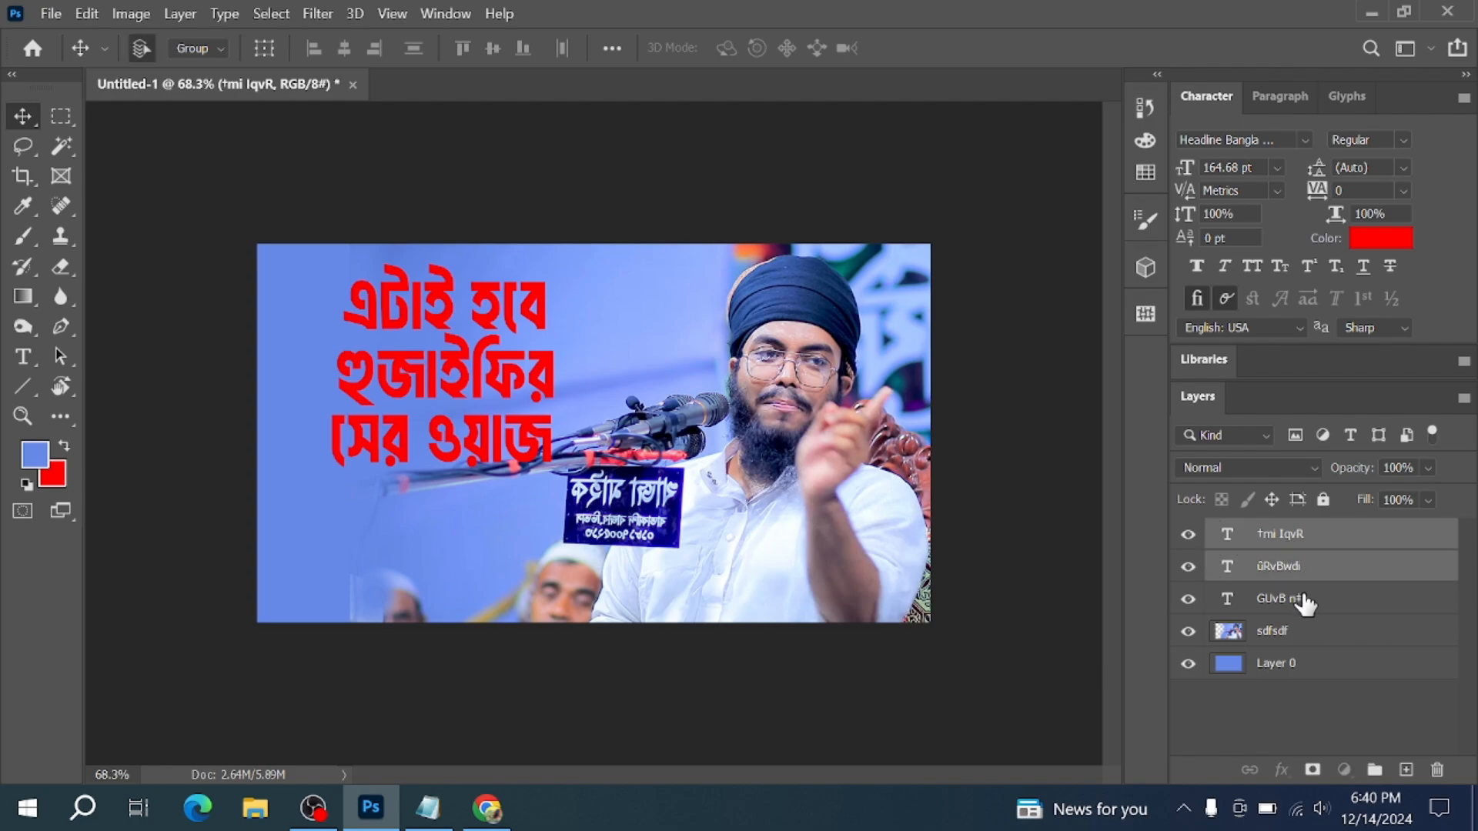
left_click_drag(493, 358, 473, 358)
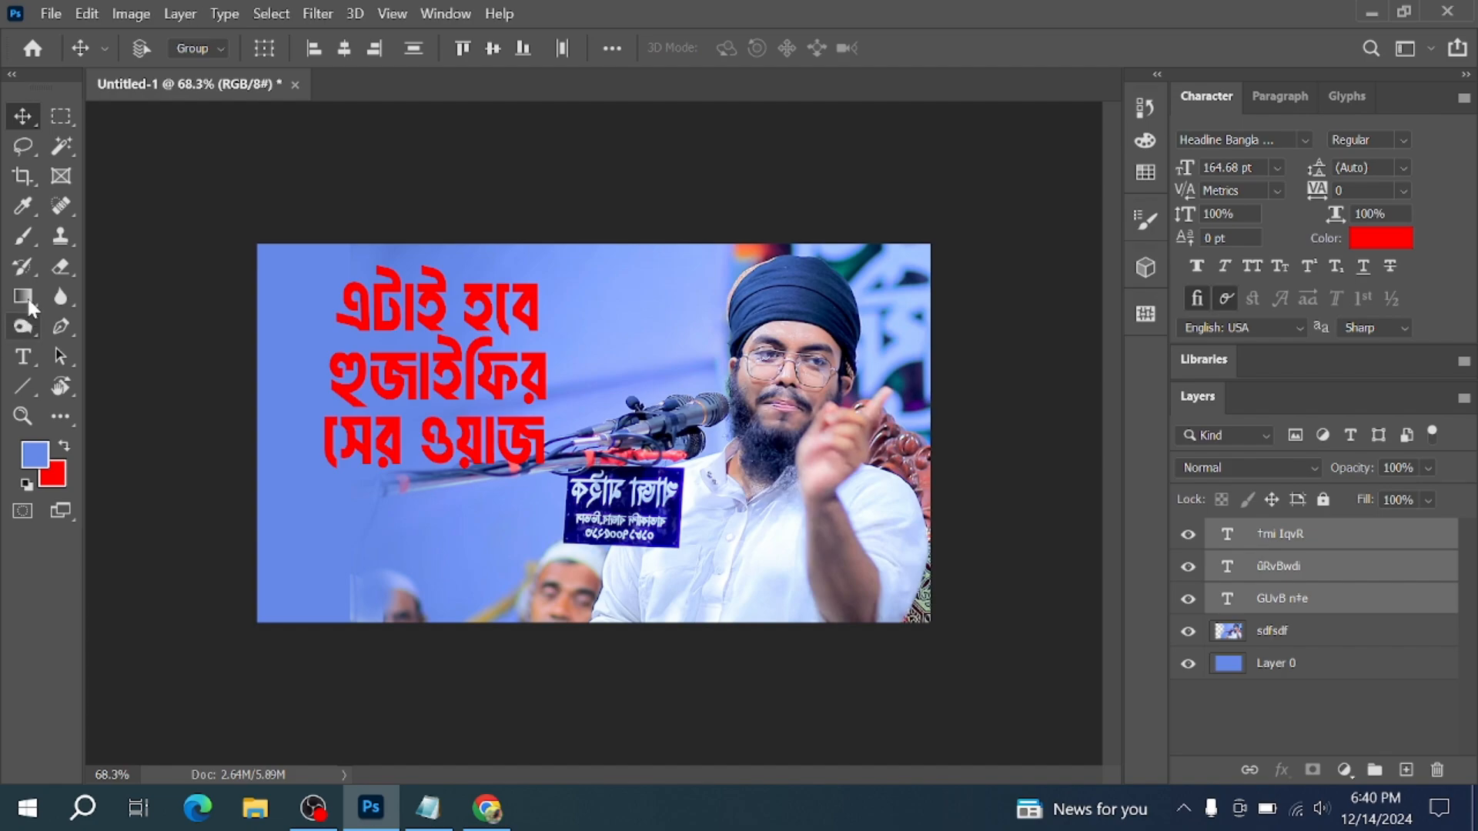
Step: Move the word "সের" from the third title line to the end of the second, leaving only "ওয়াজ" in the third
left_click(23, 356)
left_click_drag(416, 437, 293, 439)
key("ctrl+c")
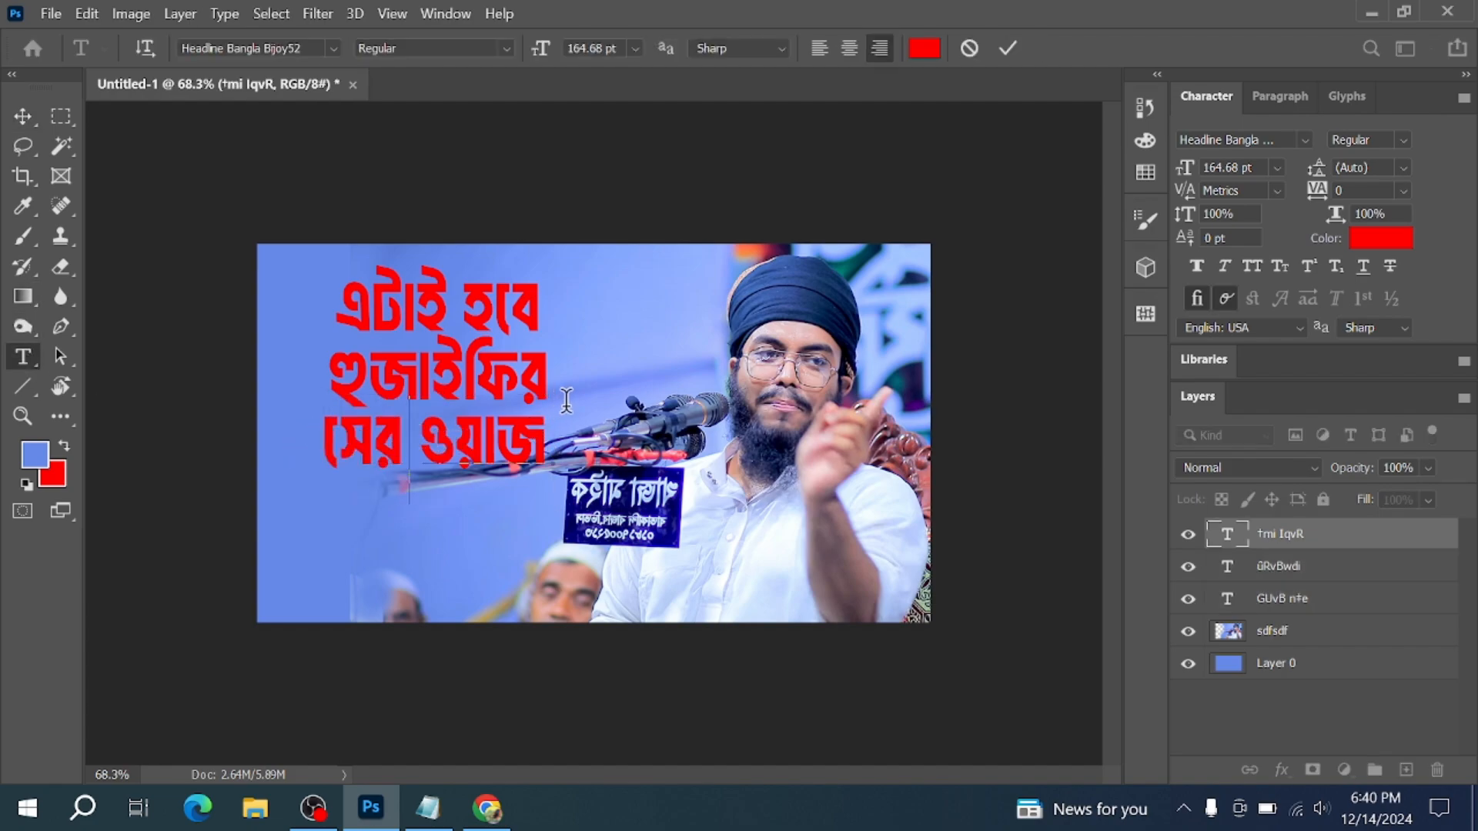
key("BackSpace")
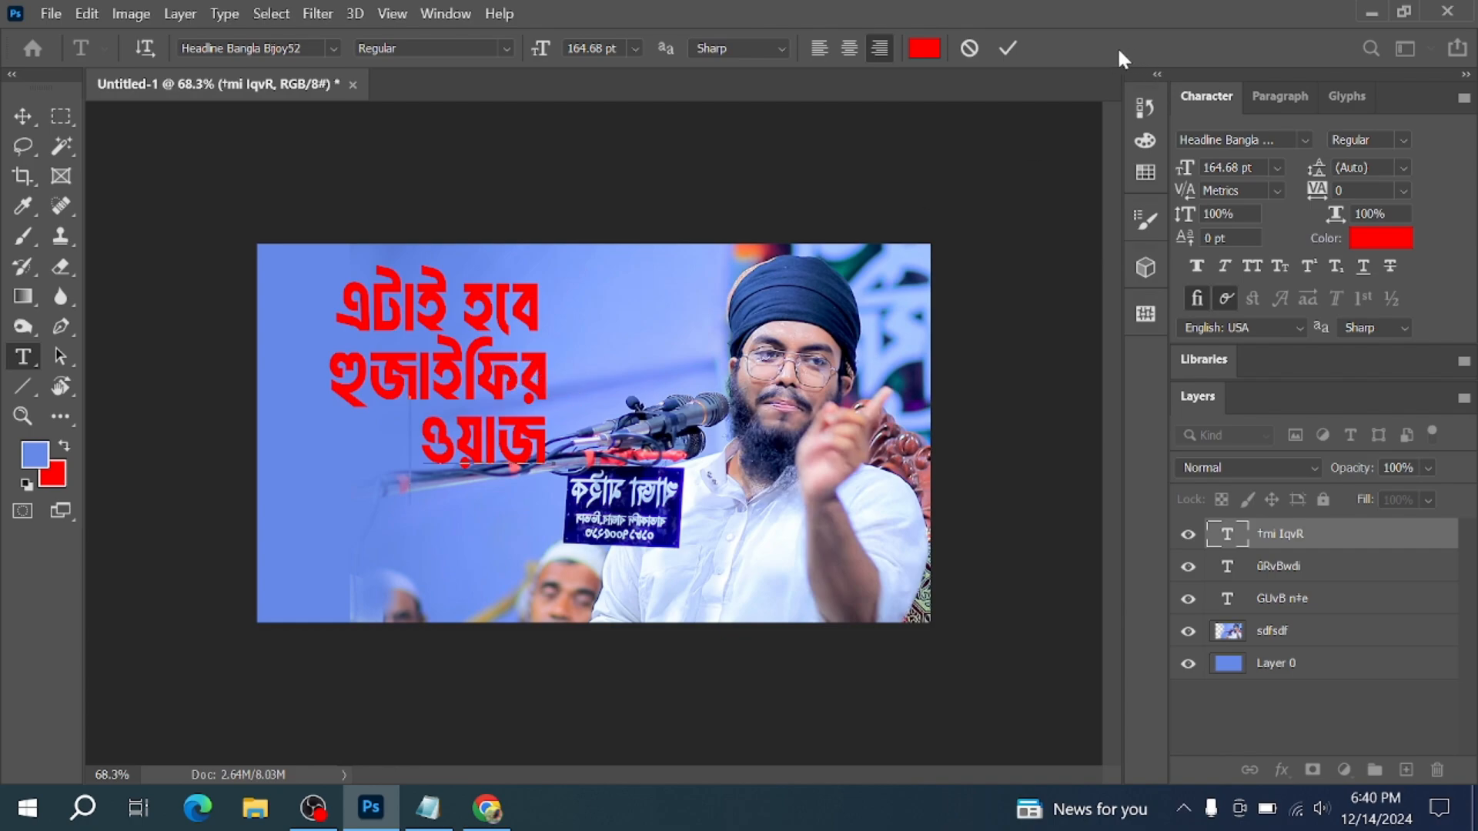
left_click(1008, 48)
left_click(552, 369)
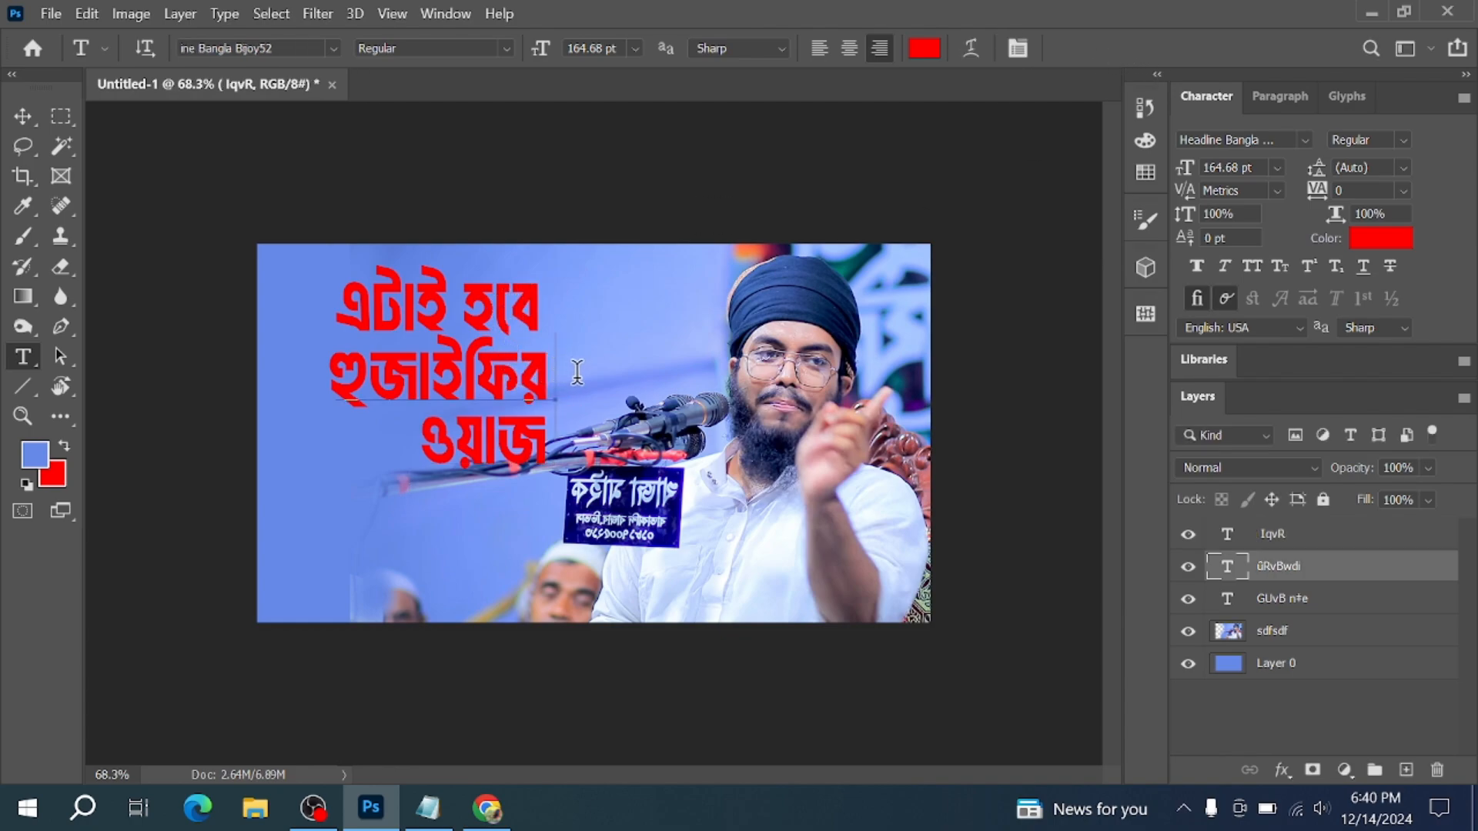
key("ctrl+v")
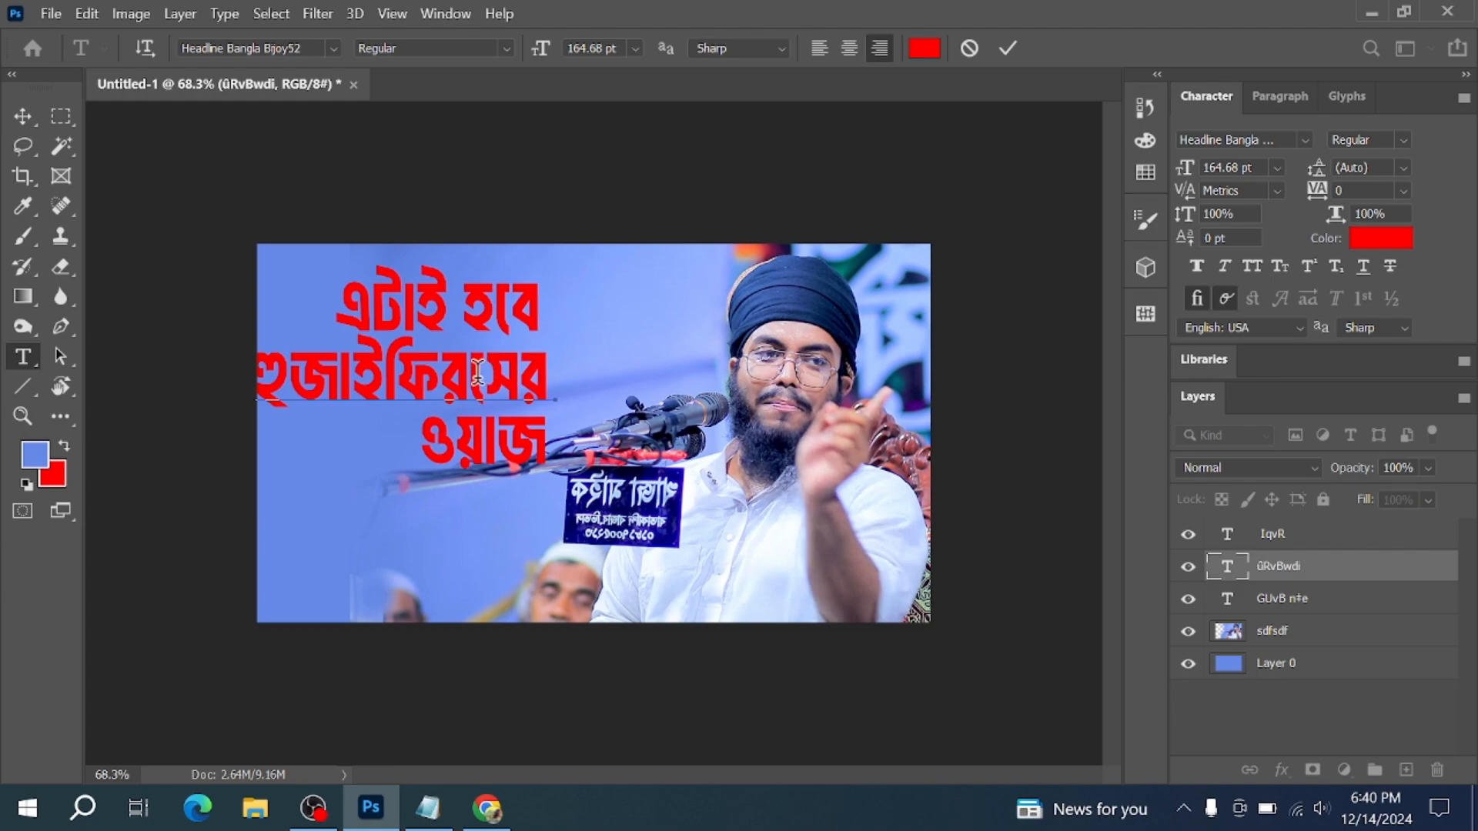
left_click(1008, 49)
Step: Reposition the second title line and "ওয়াজ" so both are roughly centred beneath "এটাই হবে"
left_click(22, 116)
left_click_drag(450, 388, 478, 389)
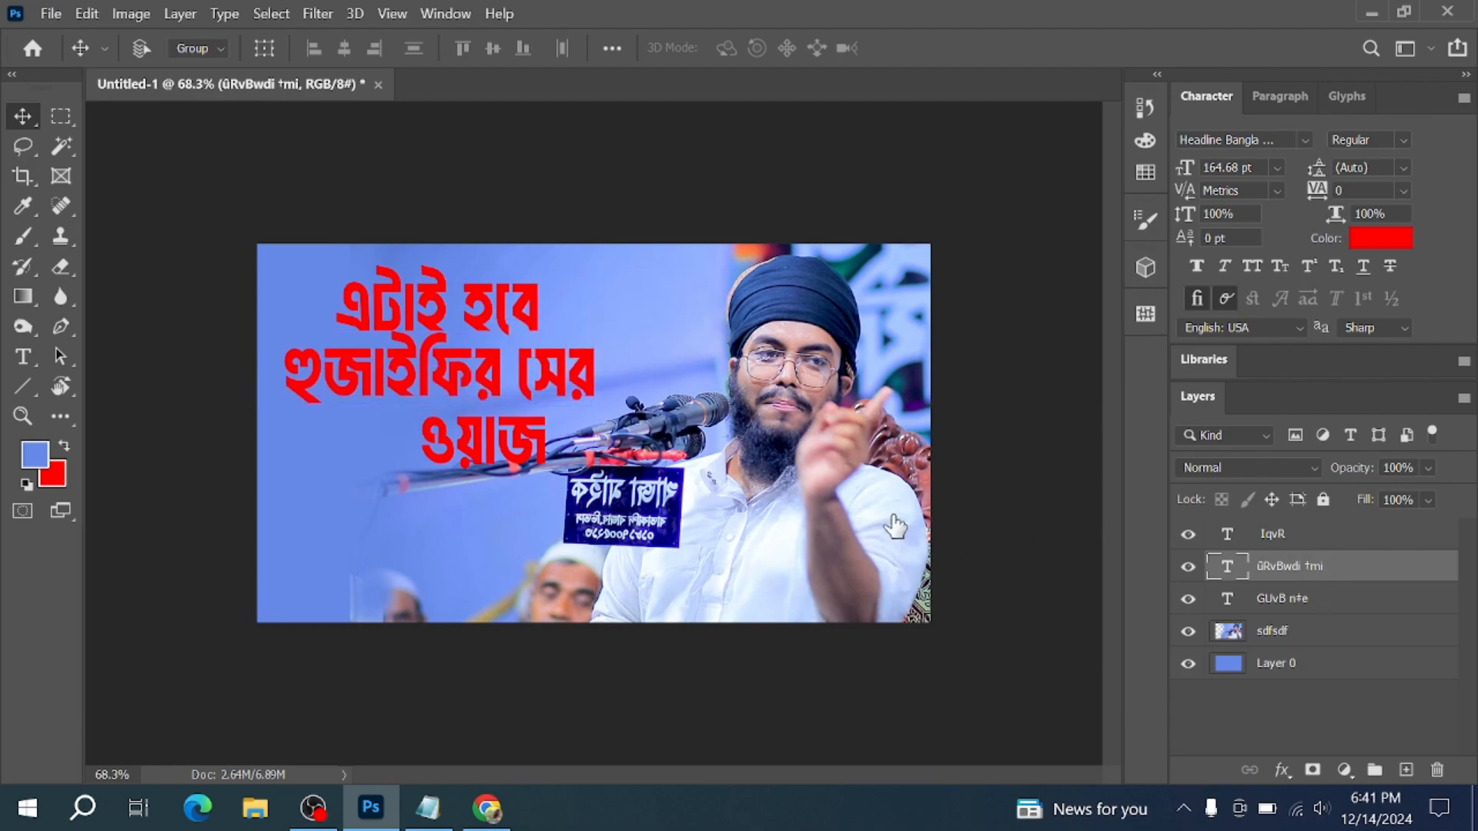
left_click_drag(506, 438, 460, 440)
Step: Select all three title layers and scale them down together to a text size of 149.71 pt
left_click(1299, 573)
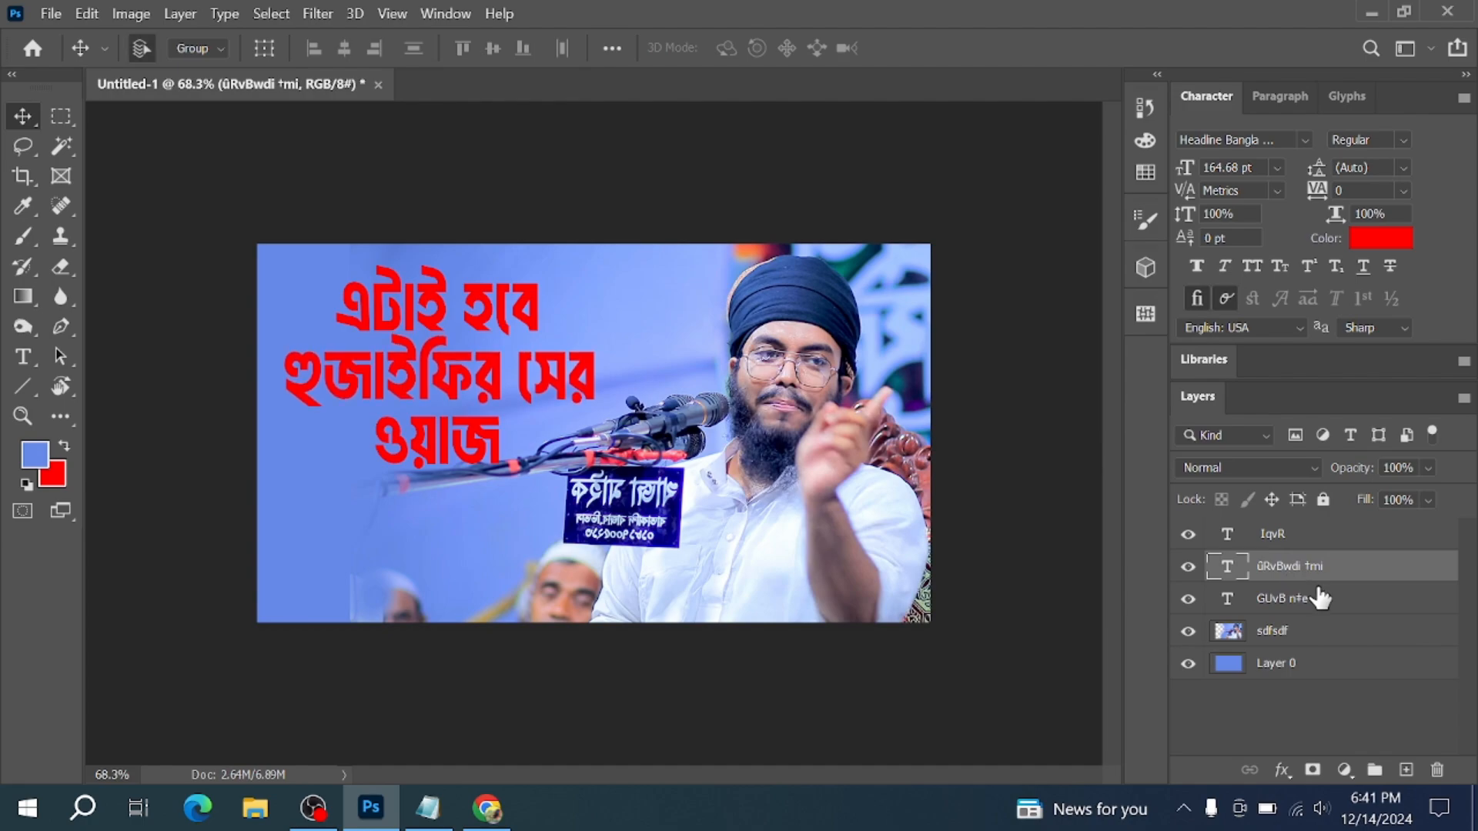
left_click(1324, 566, "ctrl")
left_click(1301, 544)
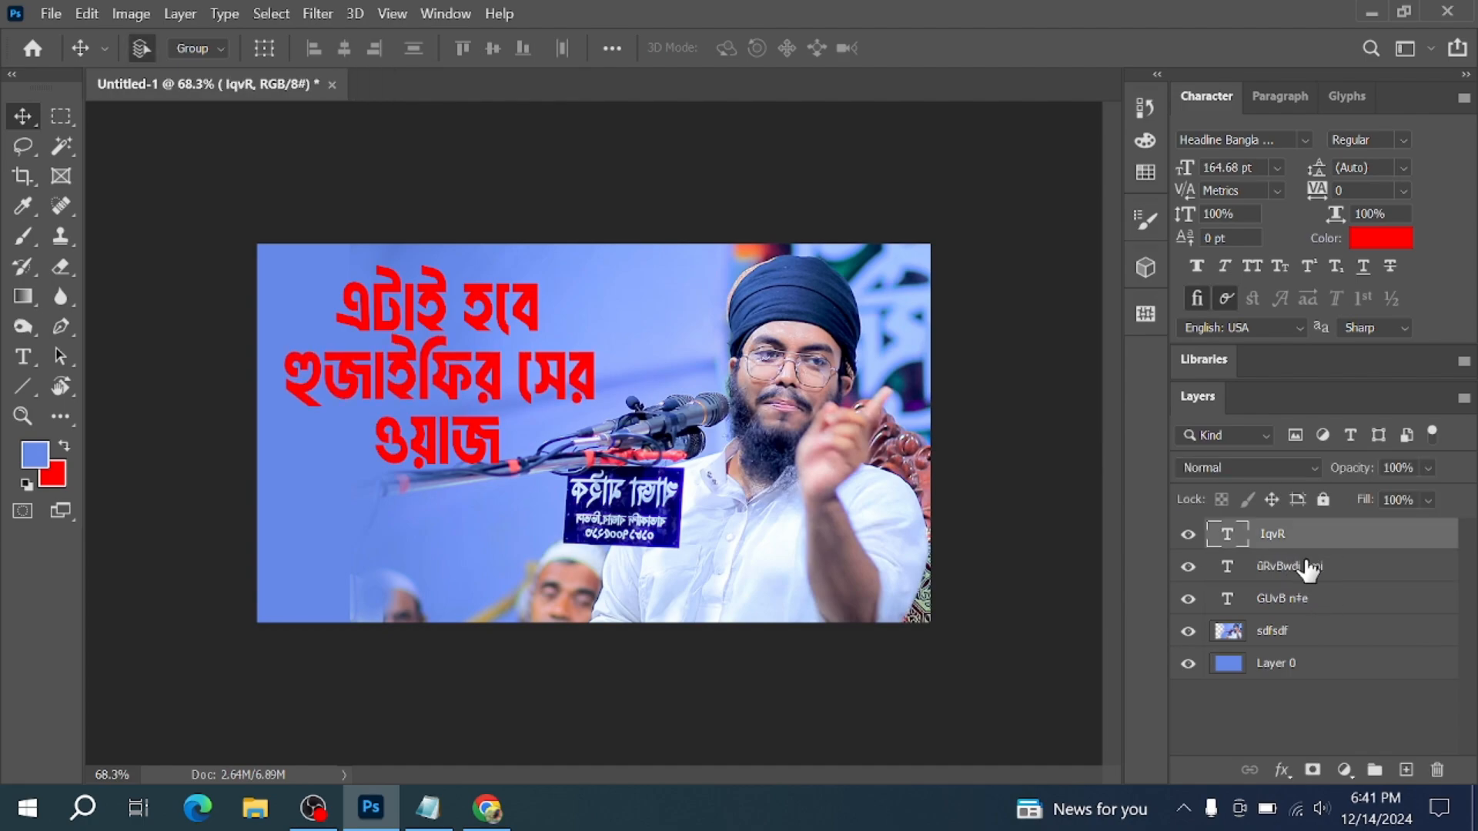
left_click(1327, 599)
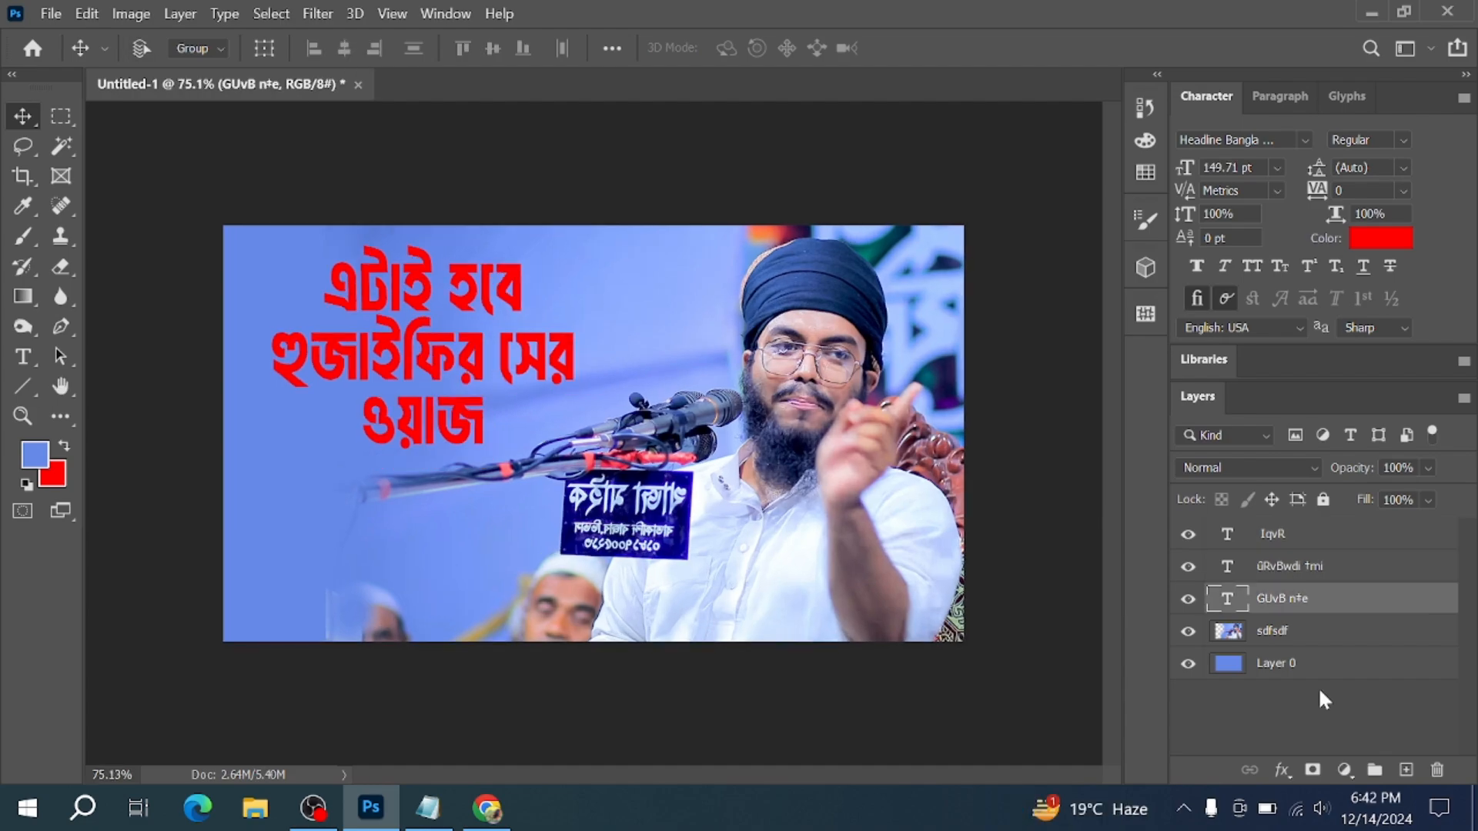
Step: Add a Color Overlay in fully saturated bright yellow to the "এটাই হবে" title layer
left_click(1282, 769)
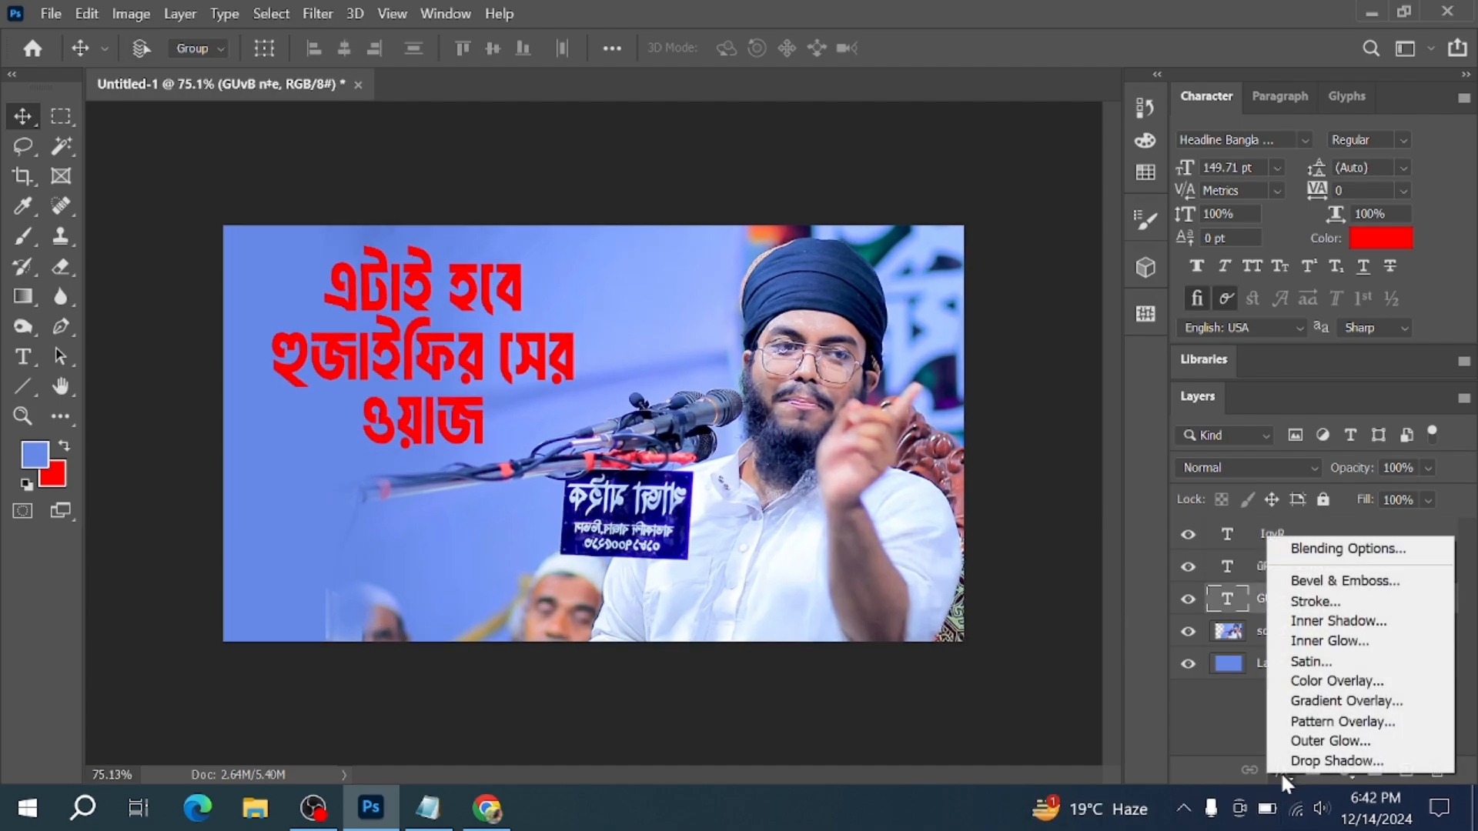
left_click(1361, 682)
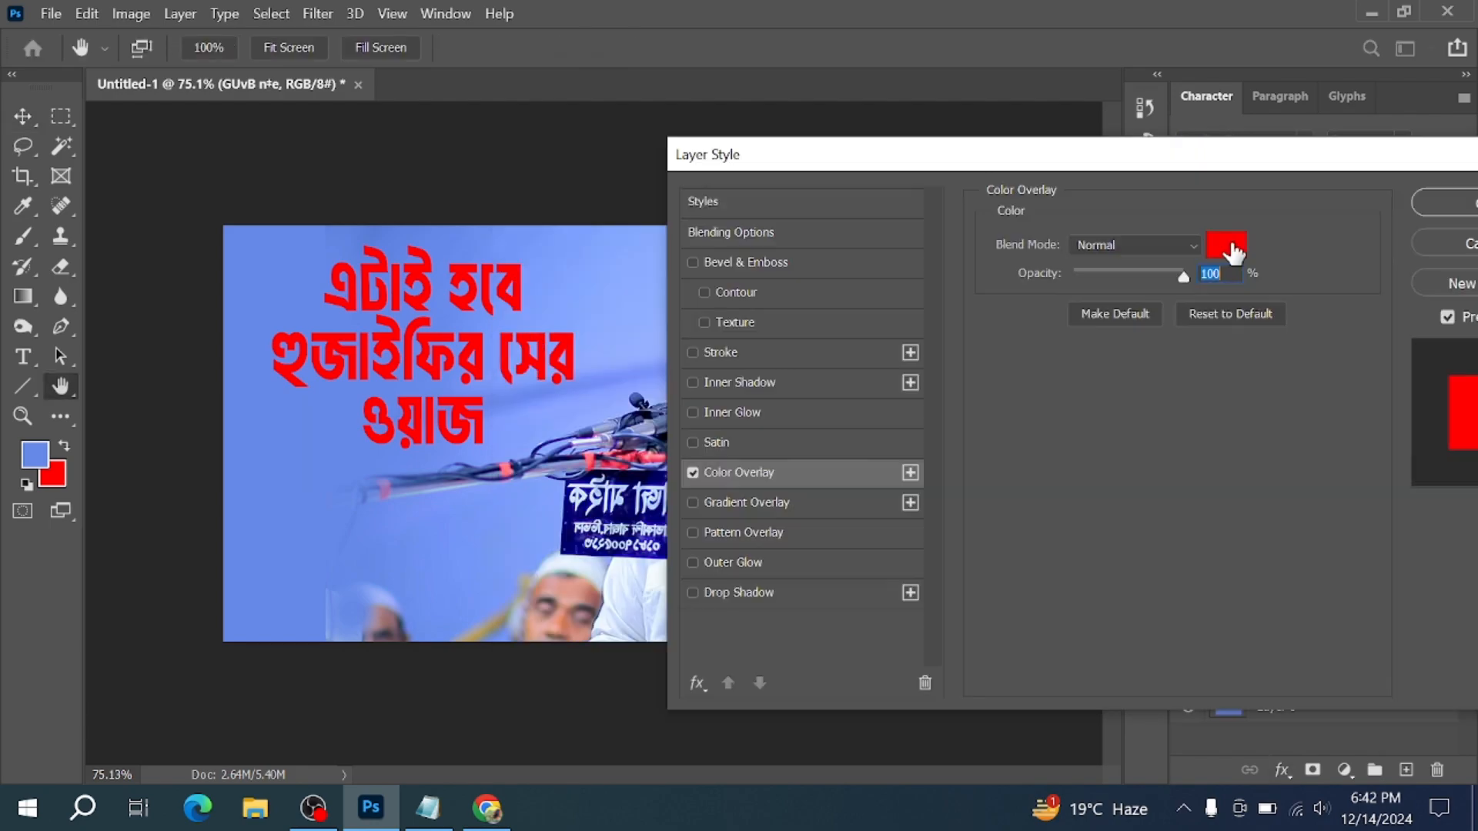
left_click(1226, 244)
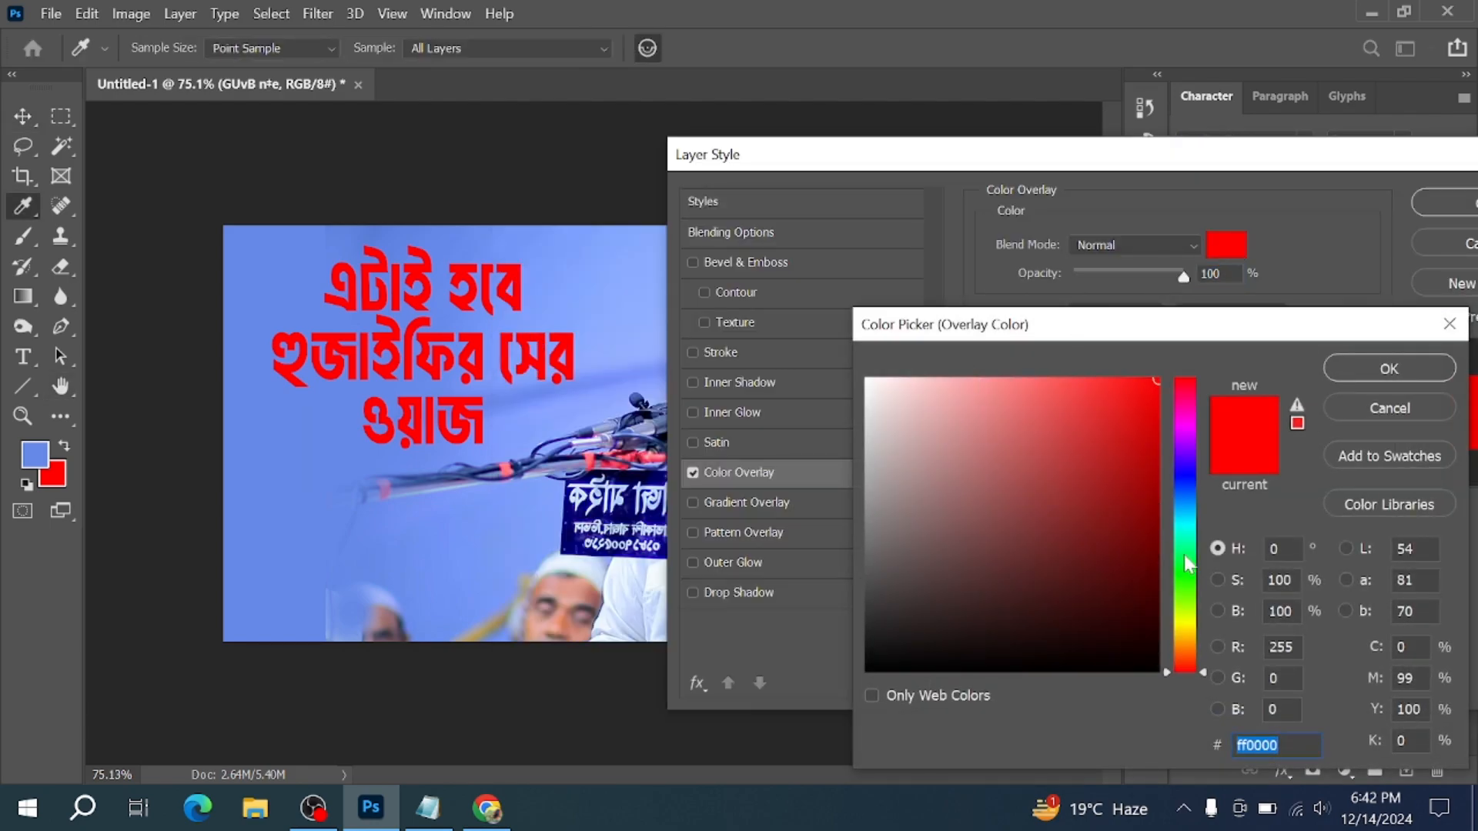
left_click_drag(1190, 565, 1190, 618)
left_click_drag(1102, 499, 1230, 399)
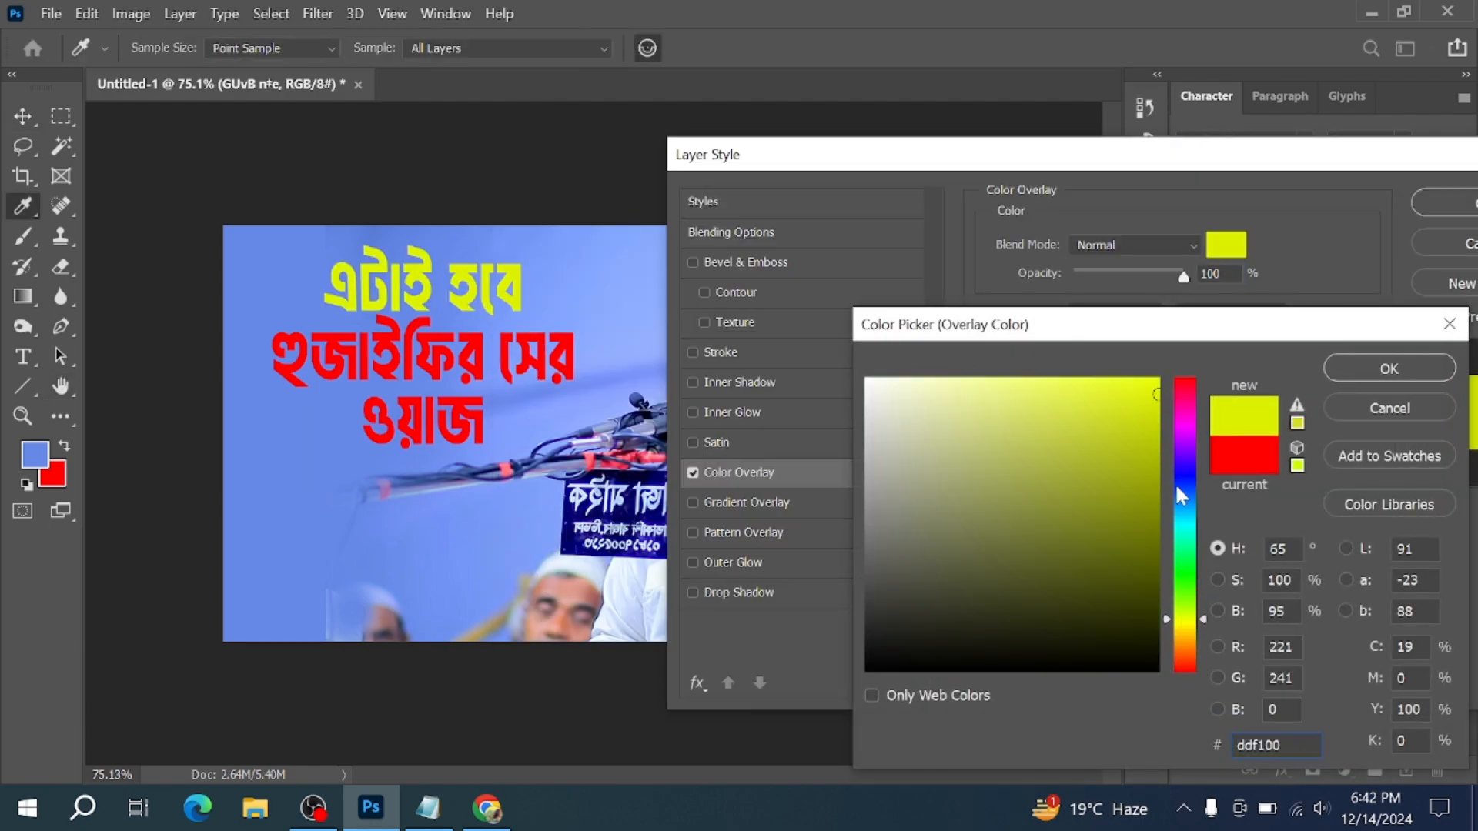
left_click_drag(1190, 643, 1189, 623)
left_click_drag(1147, 450, 1173, 355)
left_click(1410, 371)
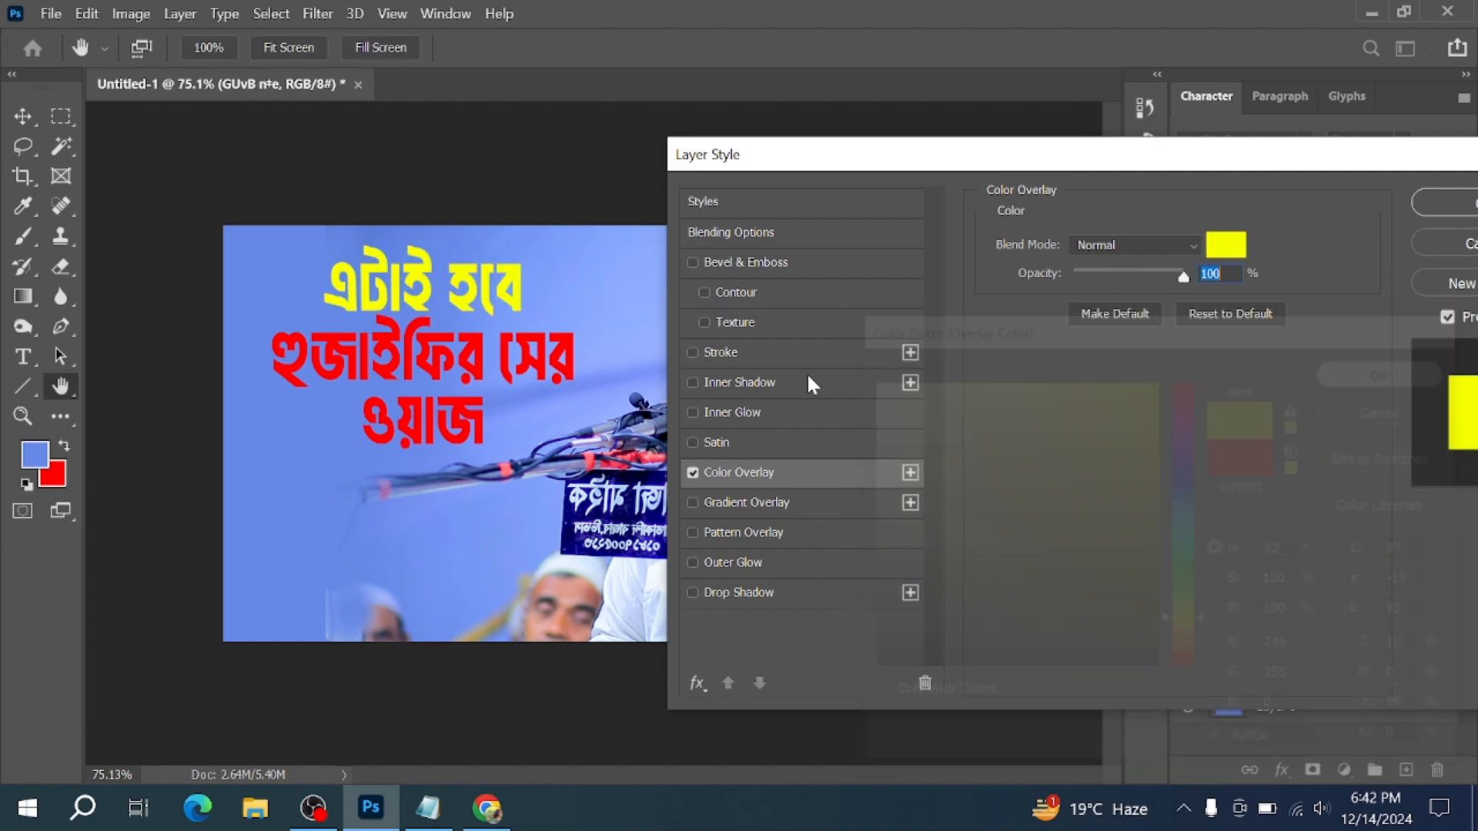
Step: Add a 6 px outside stroke in black (000000) to the "এটাই হবে" title and apply the layer style
left_click(735, 352)
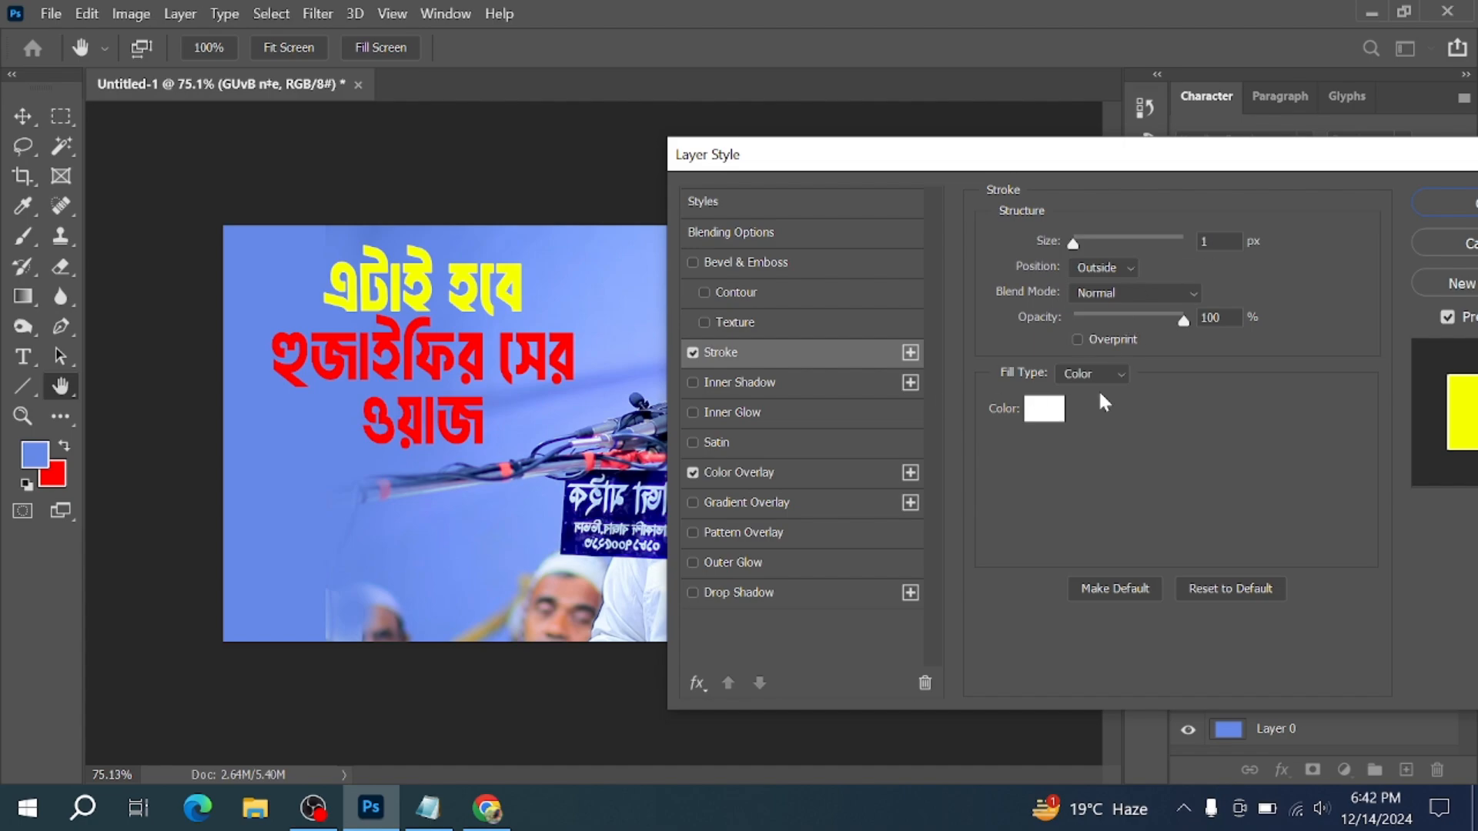
left_click(1044, 408)
mouse_move(933, 389)
left_mouse_down()
mouse_move(1082, 607)
mouse_move(867, 669)
left_mouse_up()
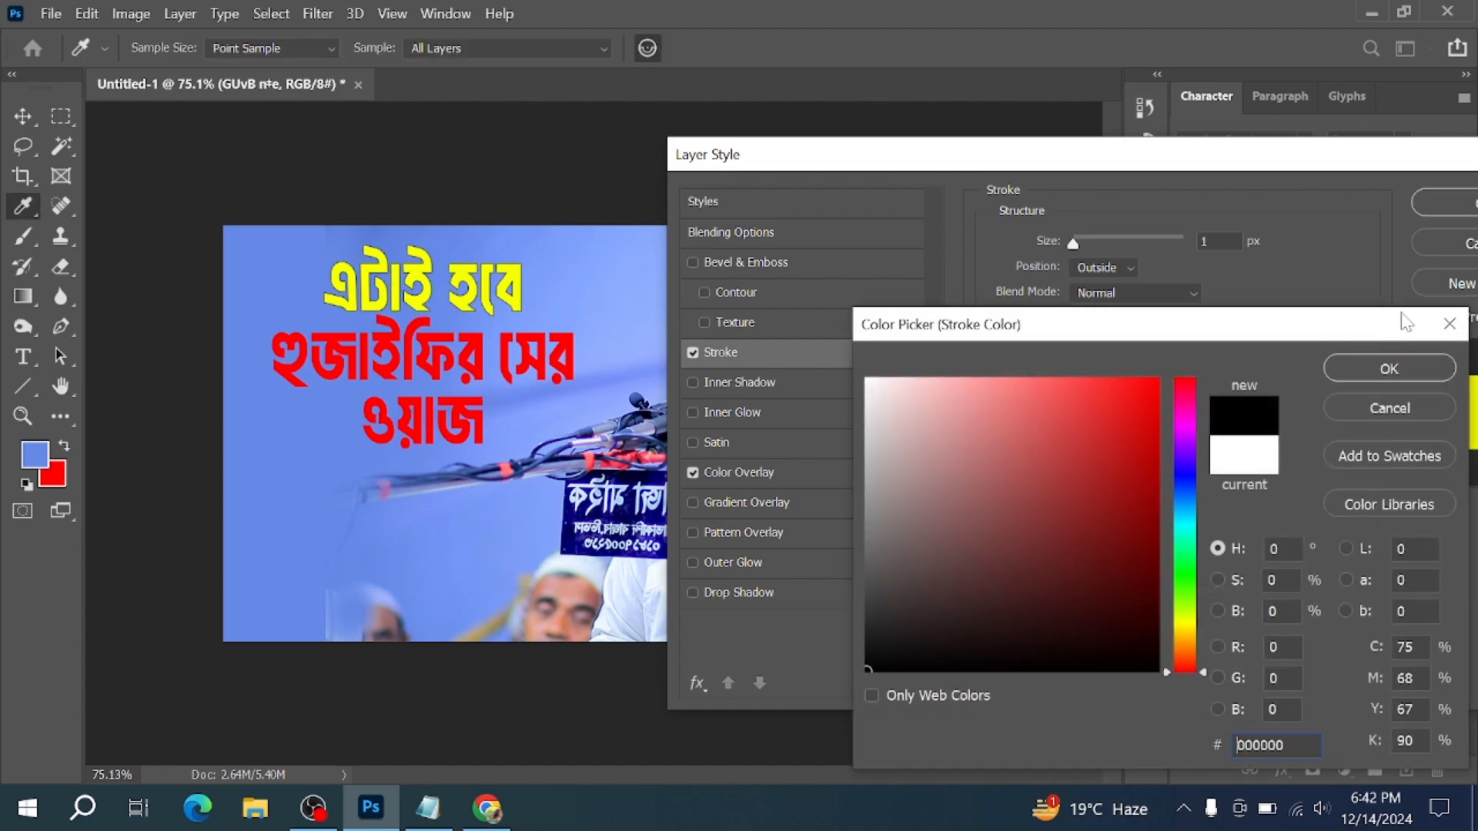
left_click(1417, 367)
type("7")
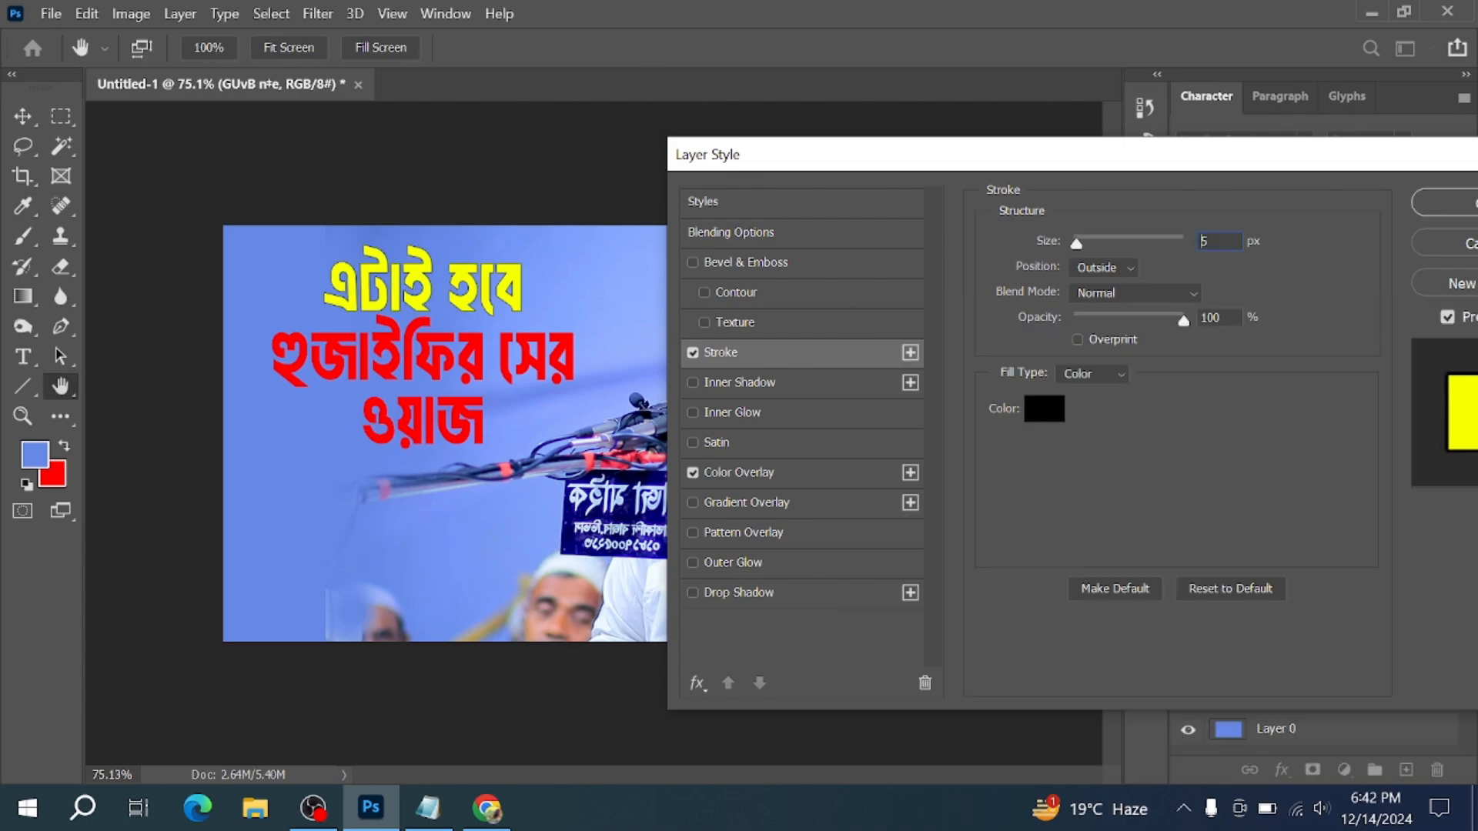
key("Down")
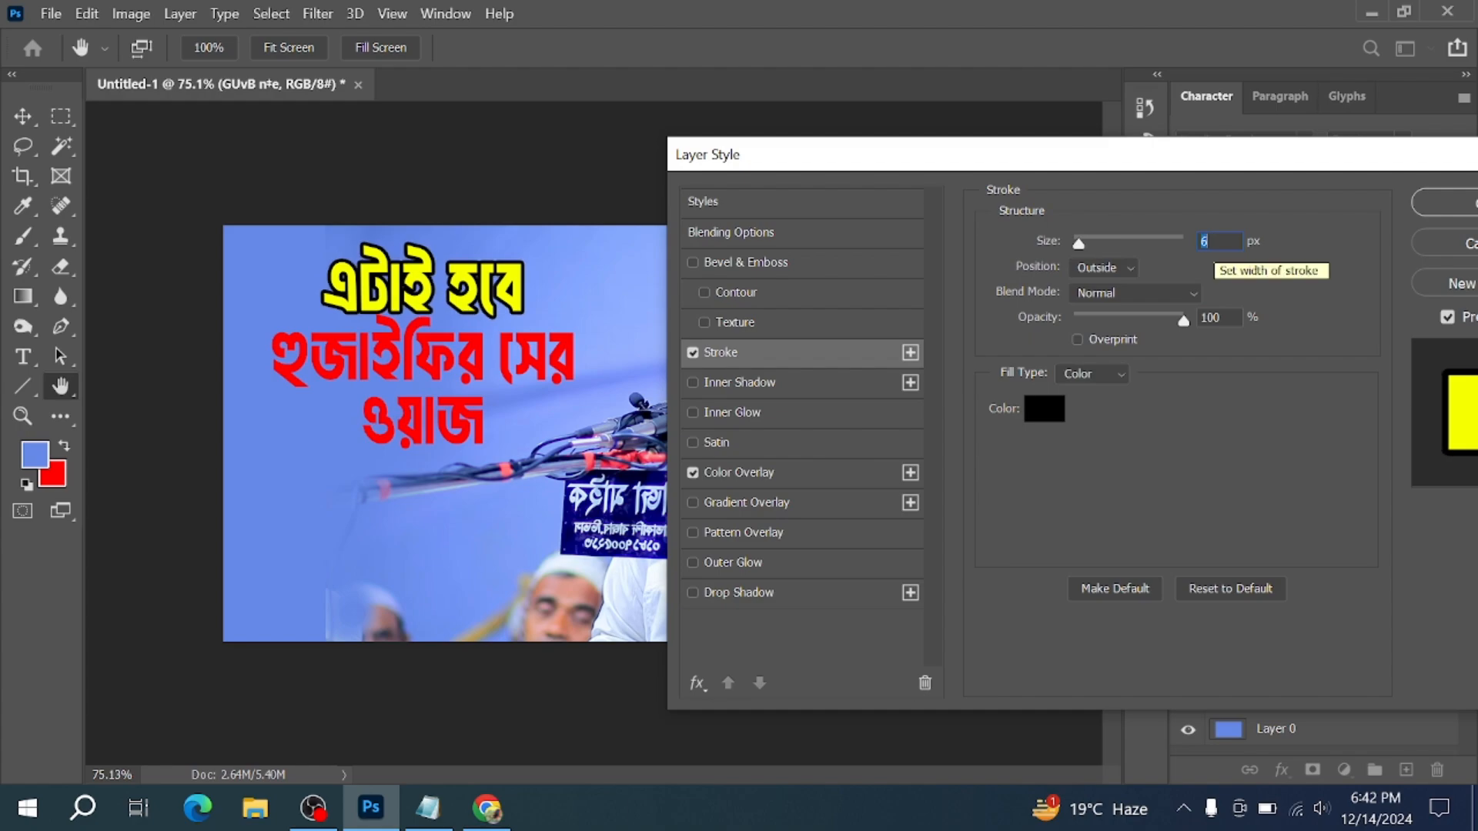
key("Down")
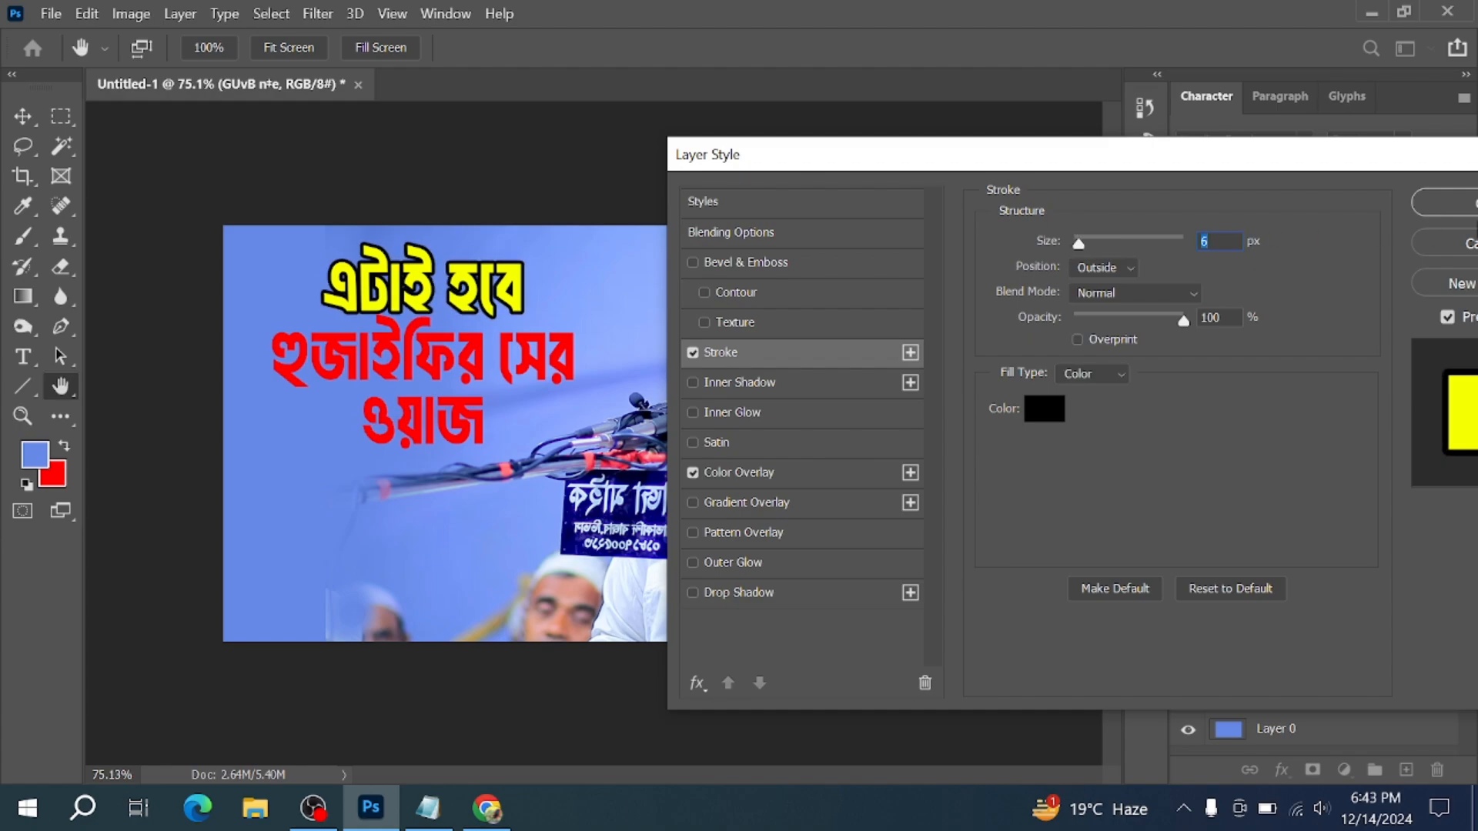
left_click(1462, 203)
Step: Add a 6 px outside Stroke effect to the second title line's layer, leaving Satin turned off
scroll(358, 278, "up", 2)
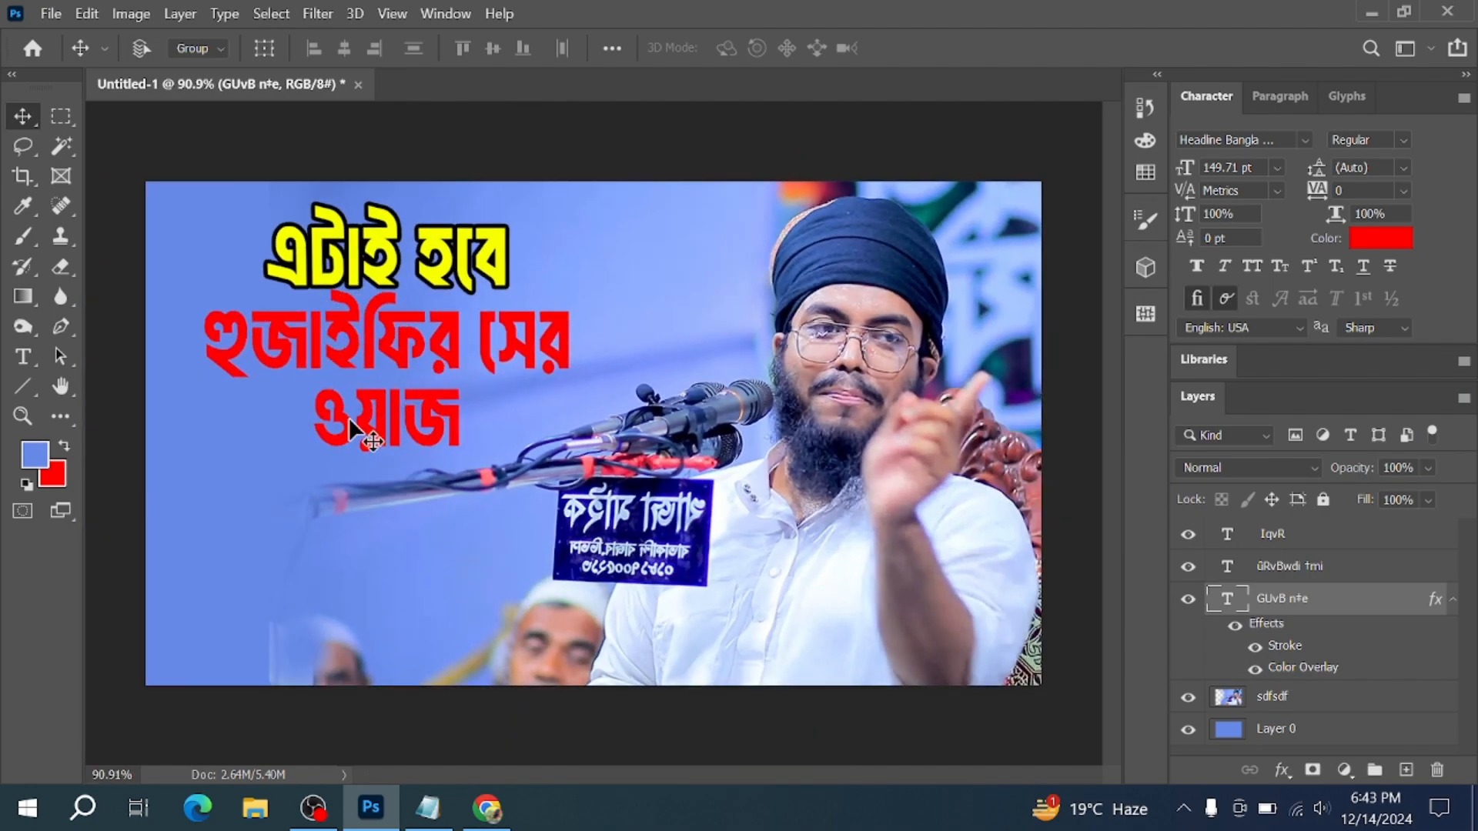
left_click(1286, 571)
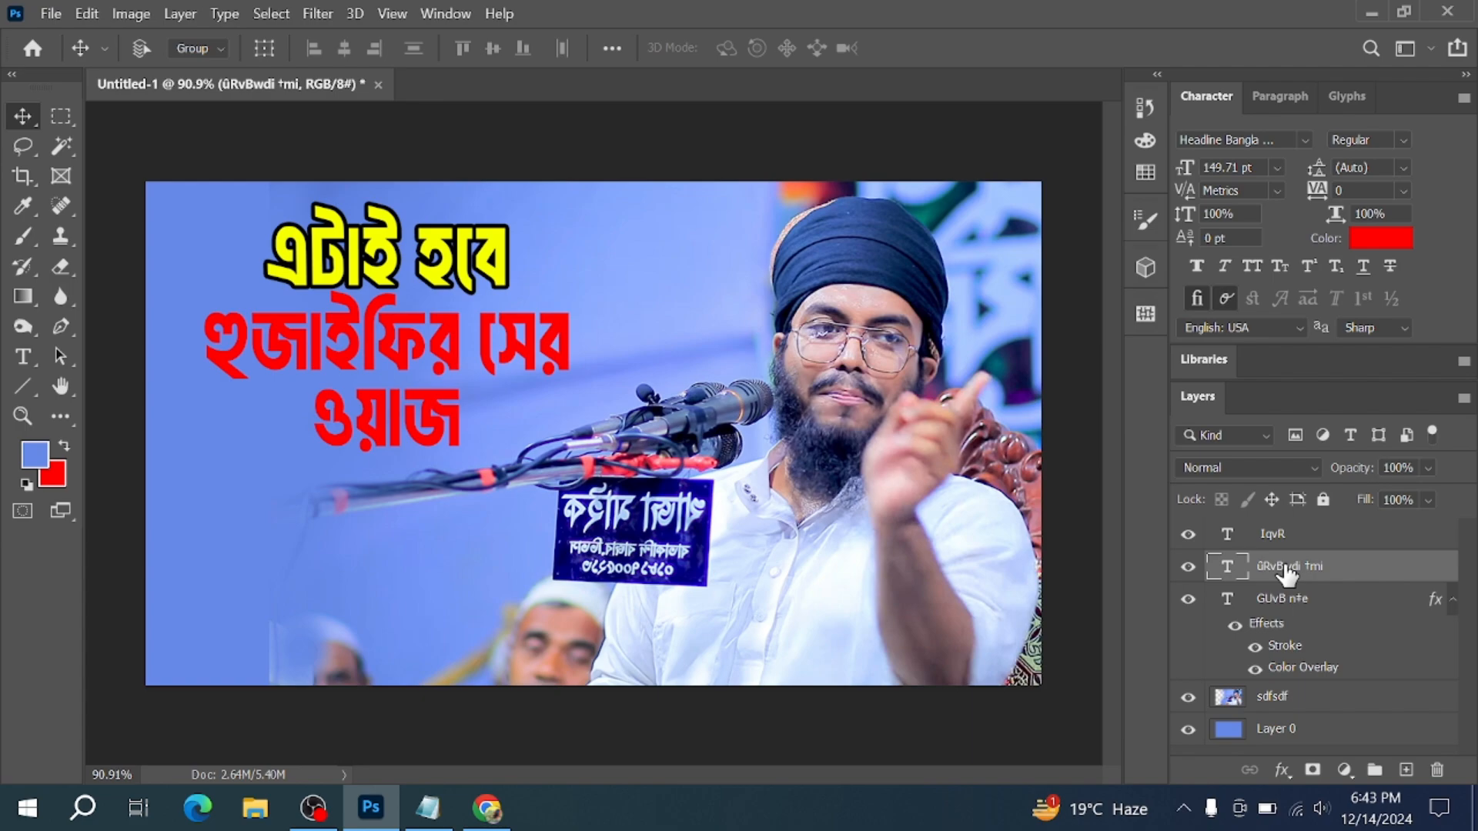
left_click(1281, 770)
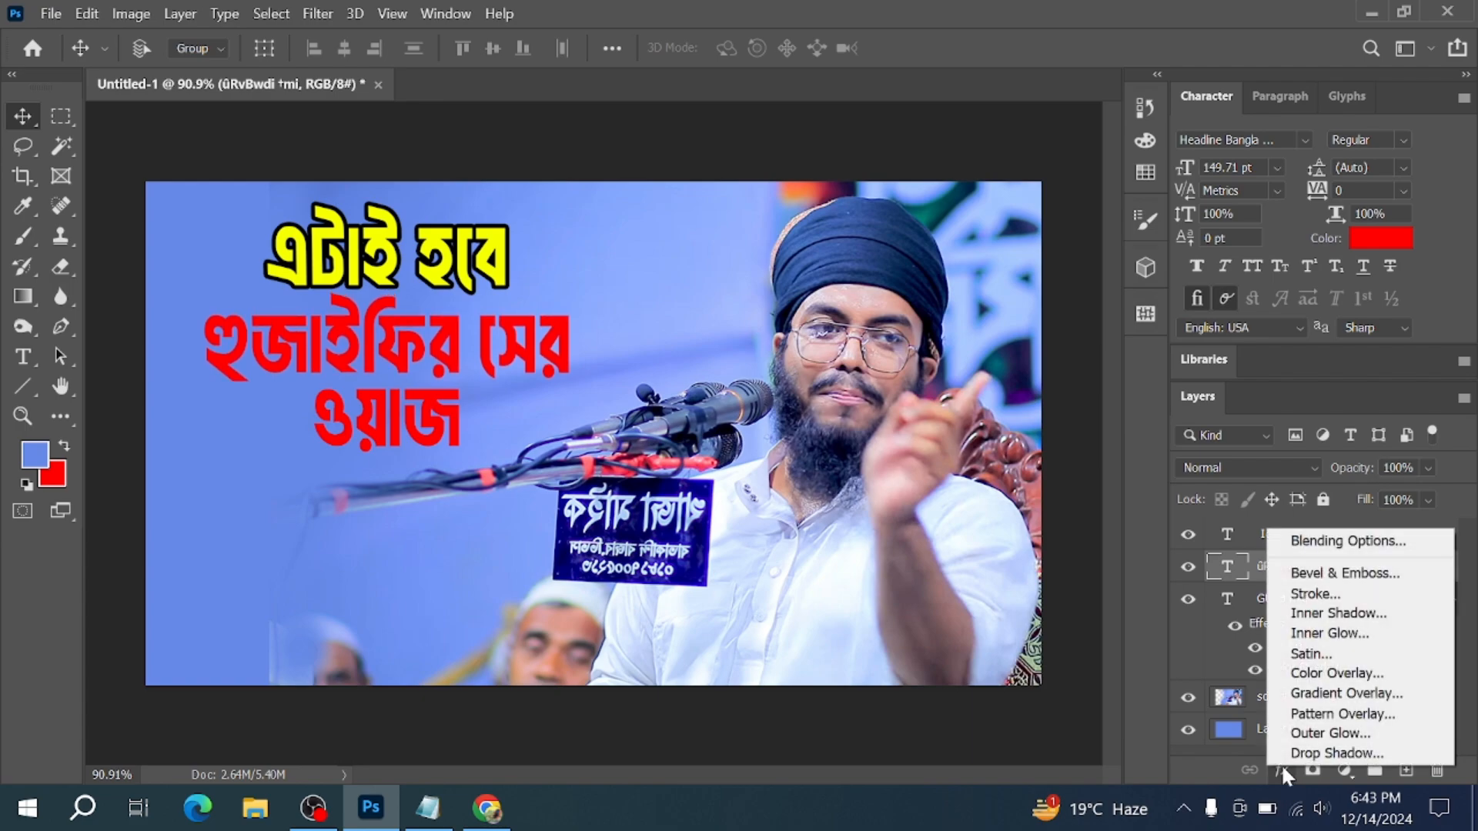
left_click(1328, 660)
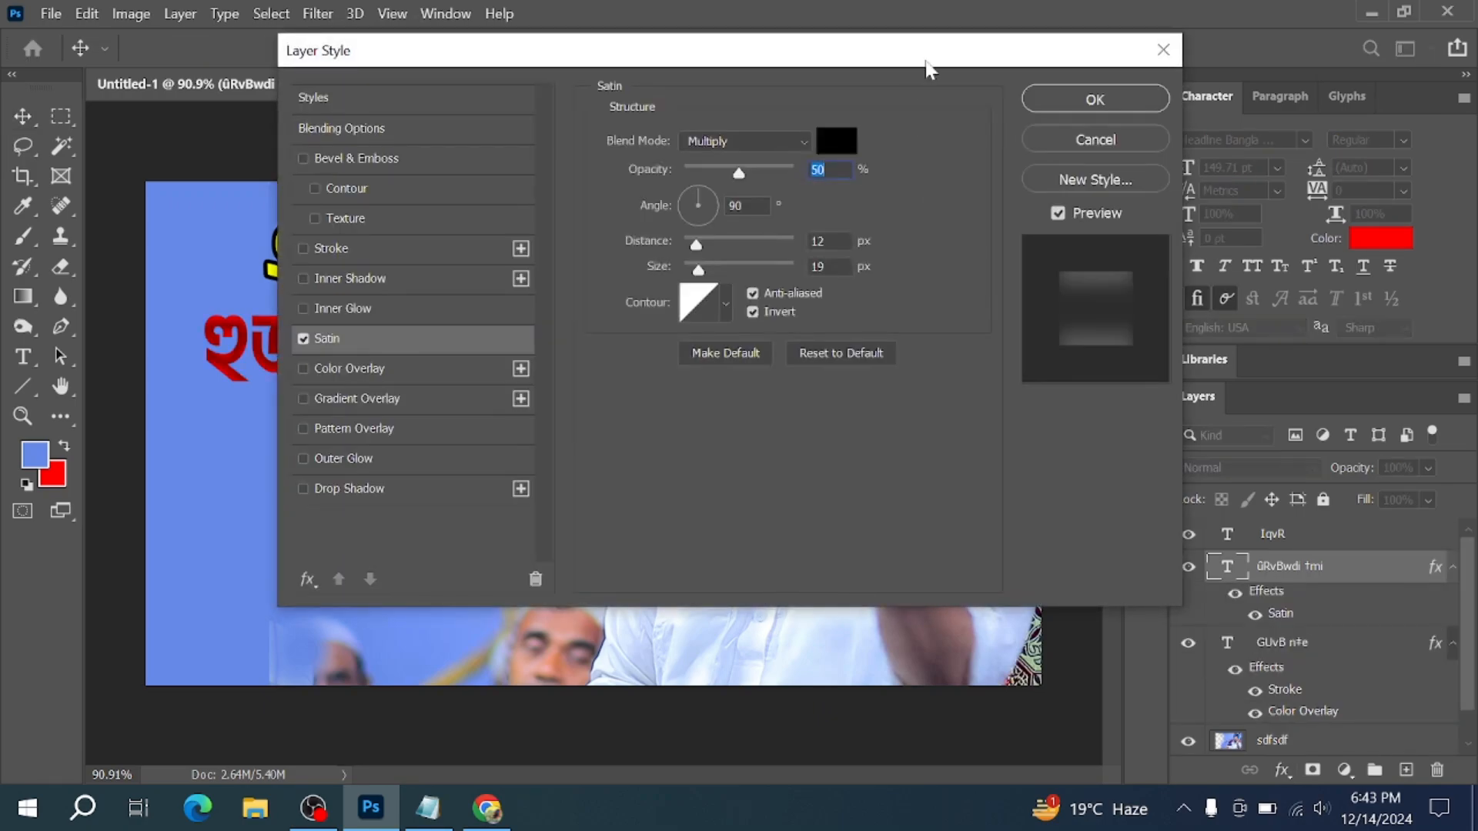
left_click_drag(929, 66, 1385, 151)
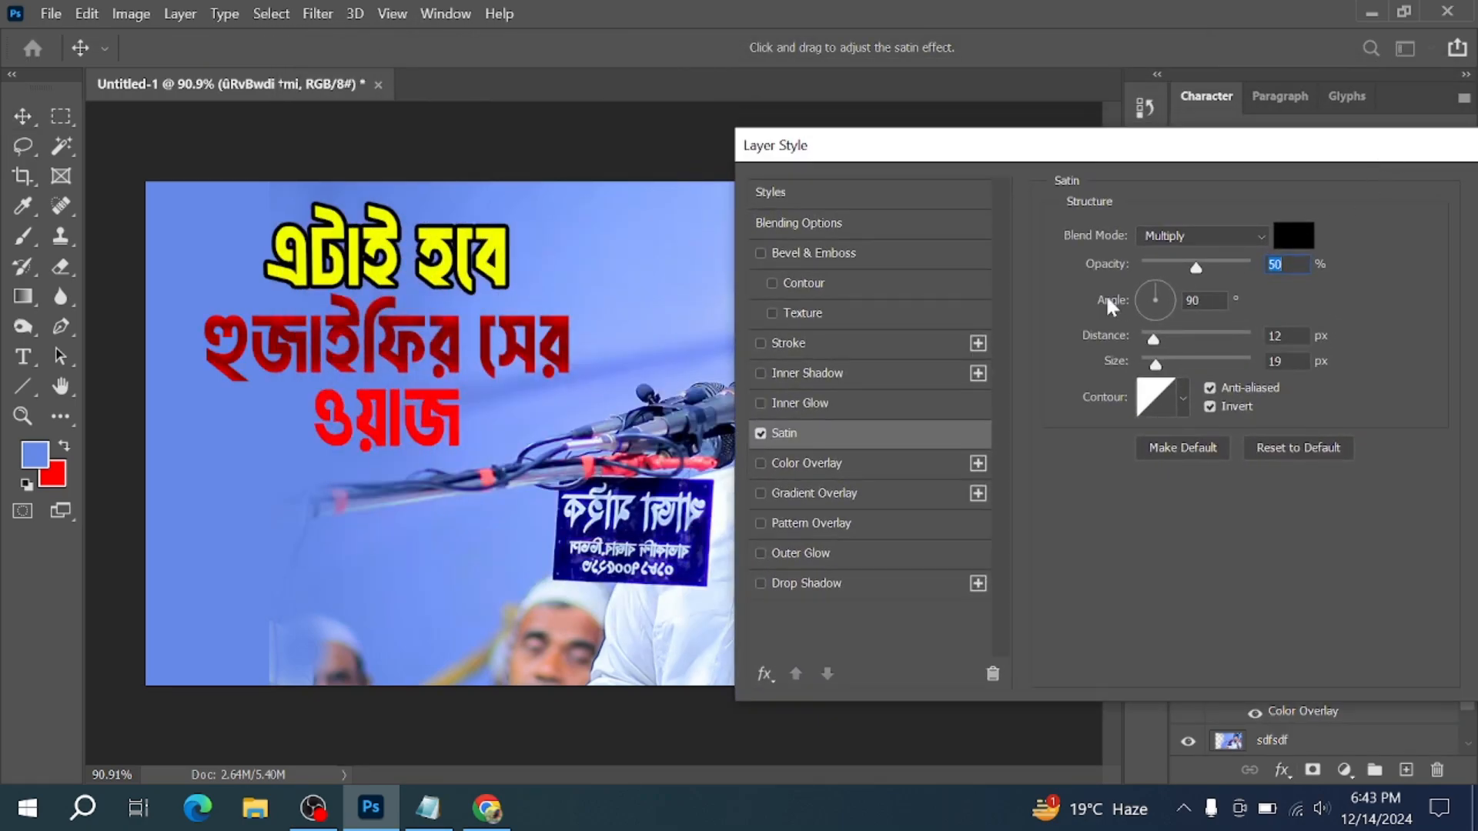
left_click(760, 434)
left_click(761, 343)
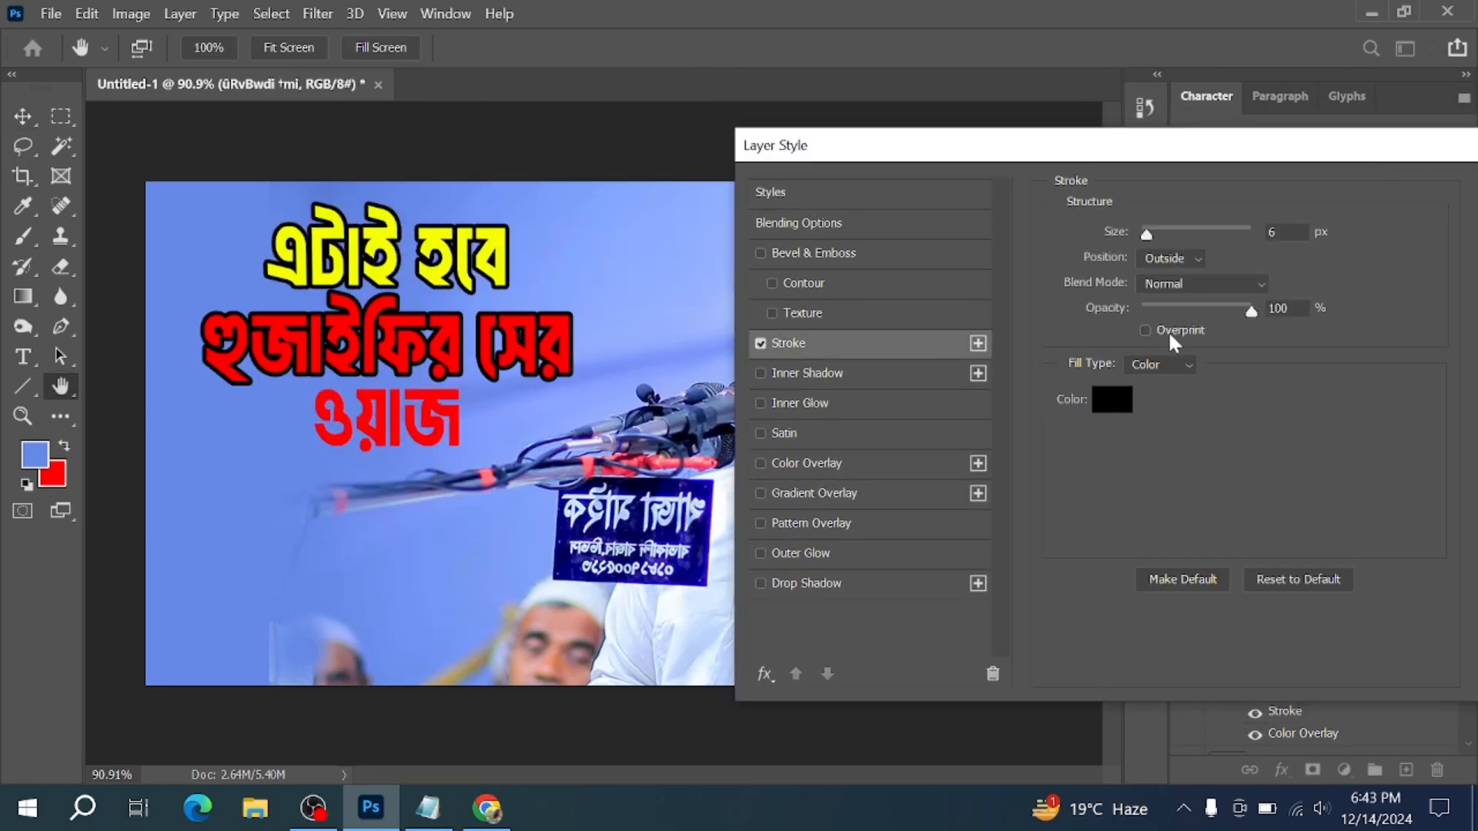
Step: Set the second title line's stroke colour to white (ffffff) and apply the layer style
left_click(1119, 392)
left_click(868, 380)
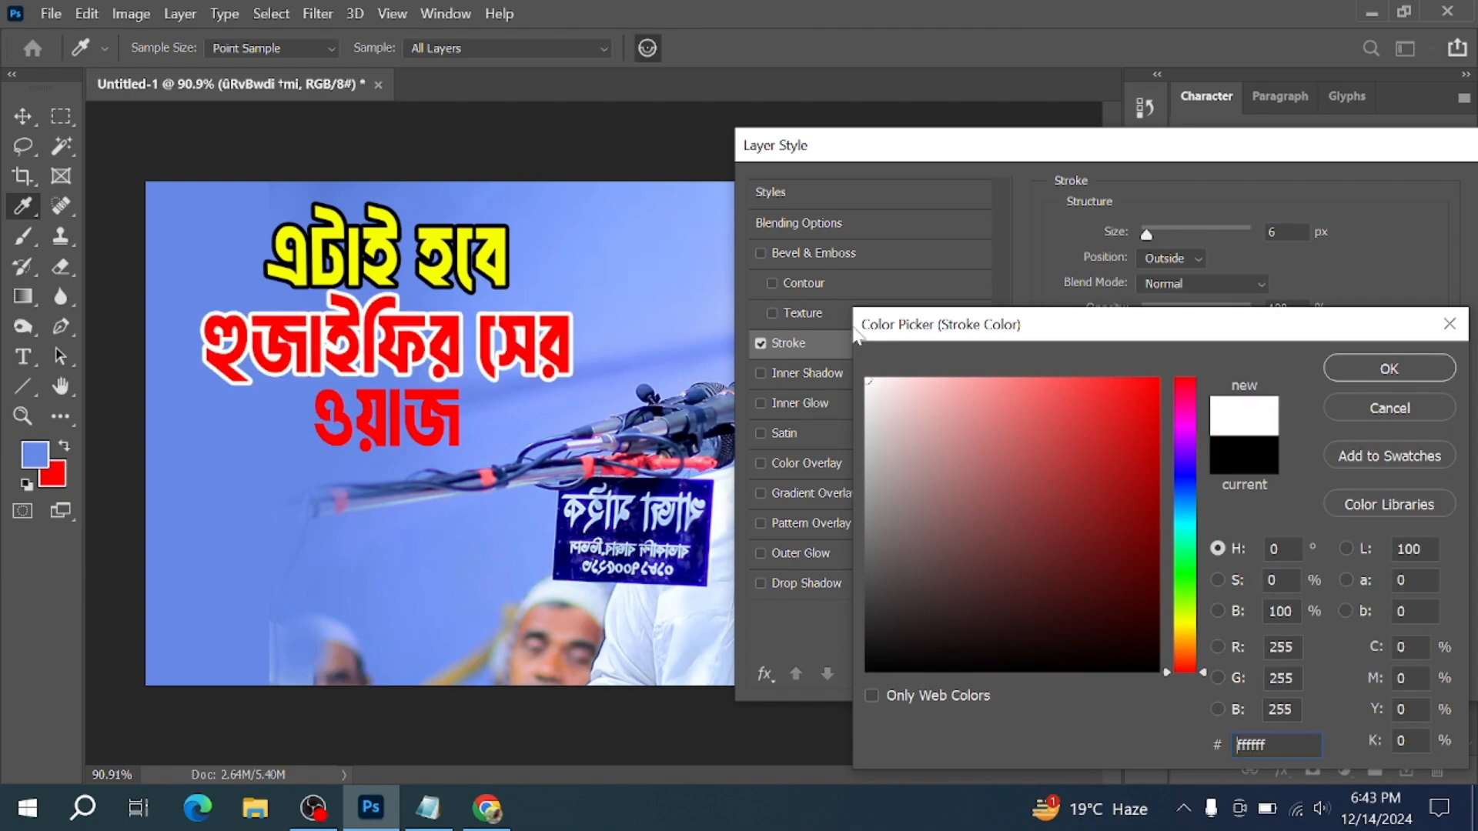
left_click(1413, 373)
left_click_drag(1309, 150, 968, 154)
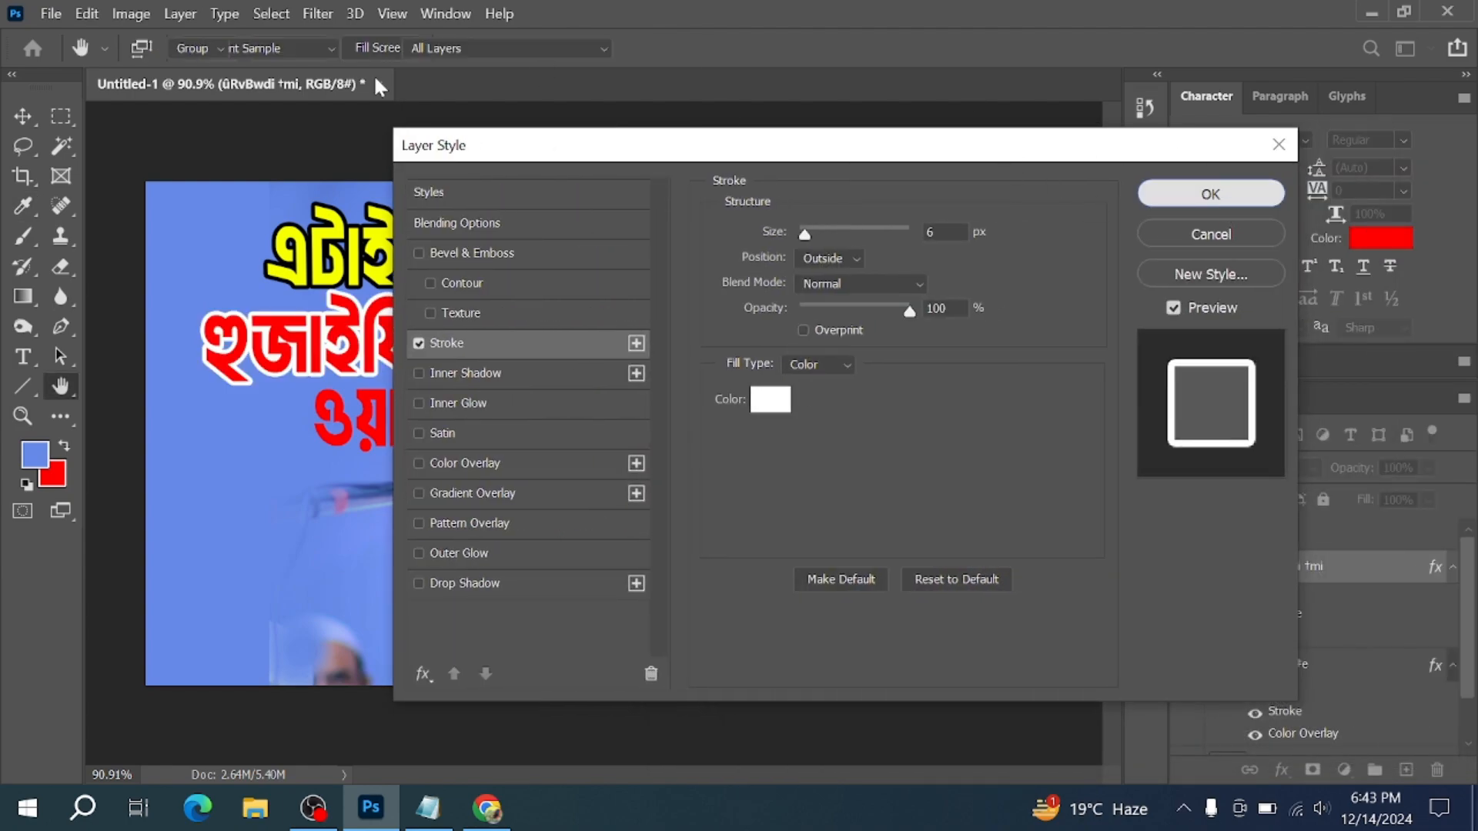
key("Return")
Step: Nudge the "ওয়াজ" title layer slightly and give it a yellow (f6ff00) Color Overlay
key("v")
left_click(537, 410)
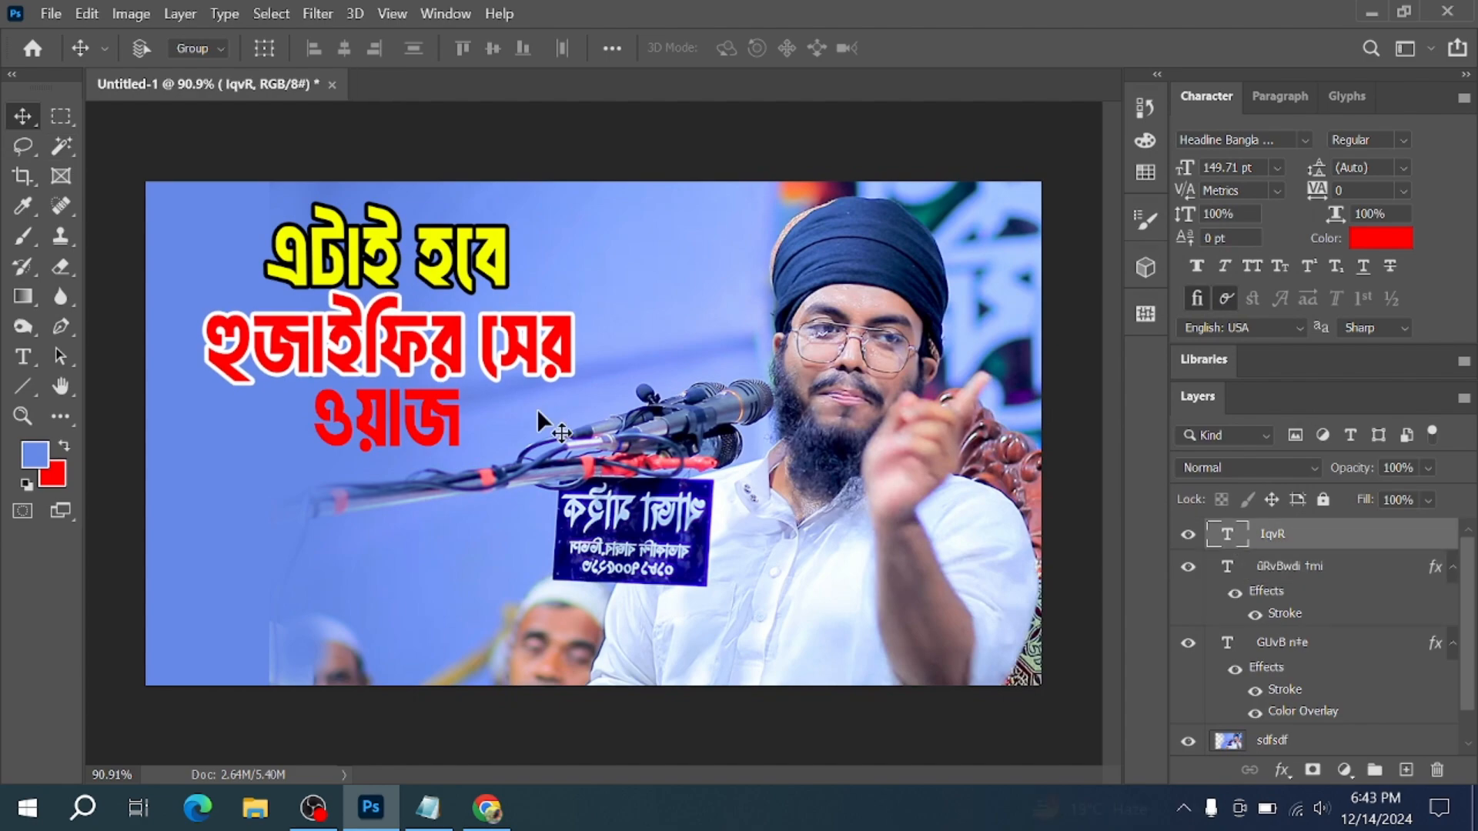
mouse_move(398, 409)
left_mouse_down()
mouse_move(429, 423)
mouse_move(390, 413)
left_mouse_up()
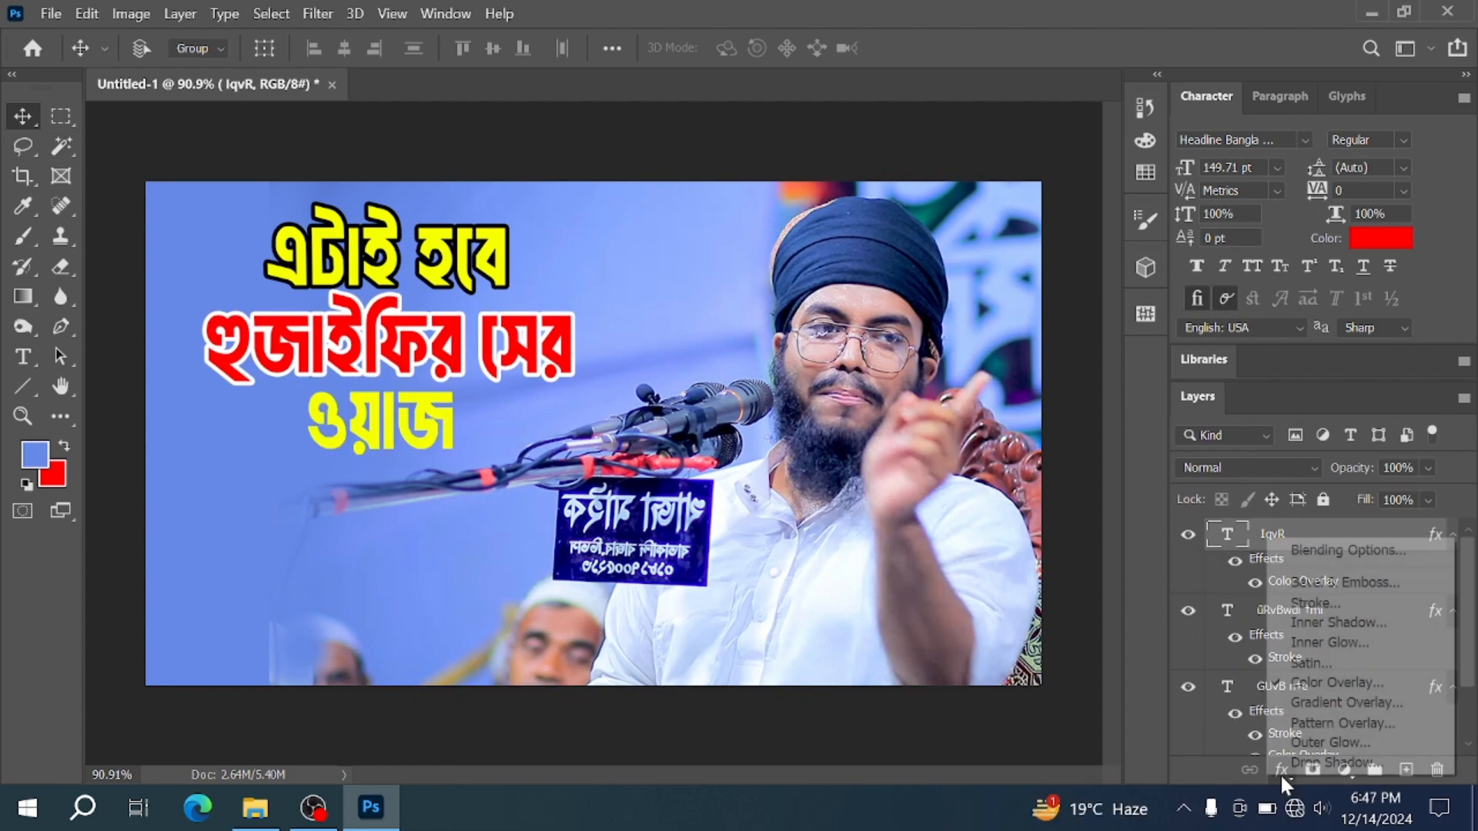
left_click(1281, 770)
left_click(1320, 684)
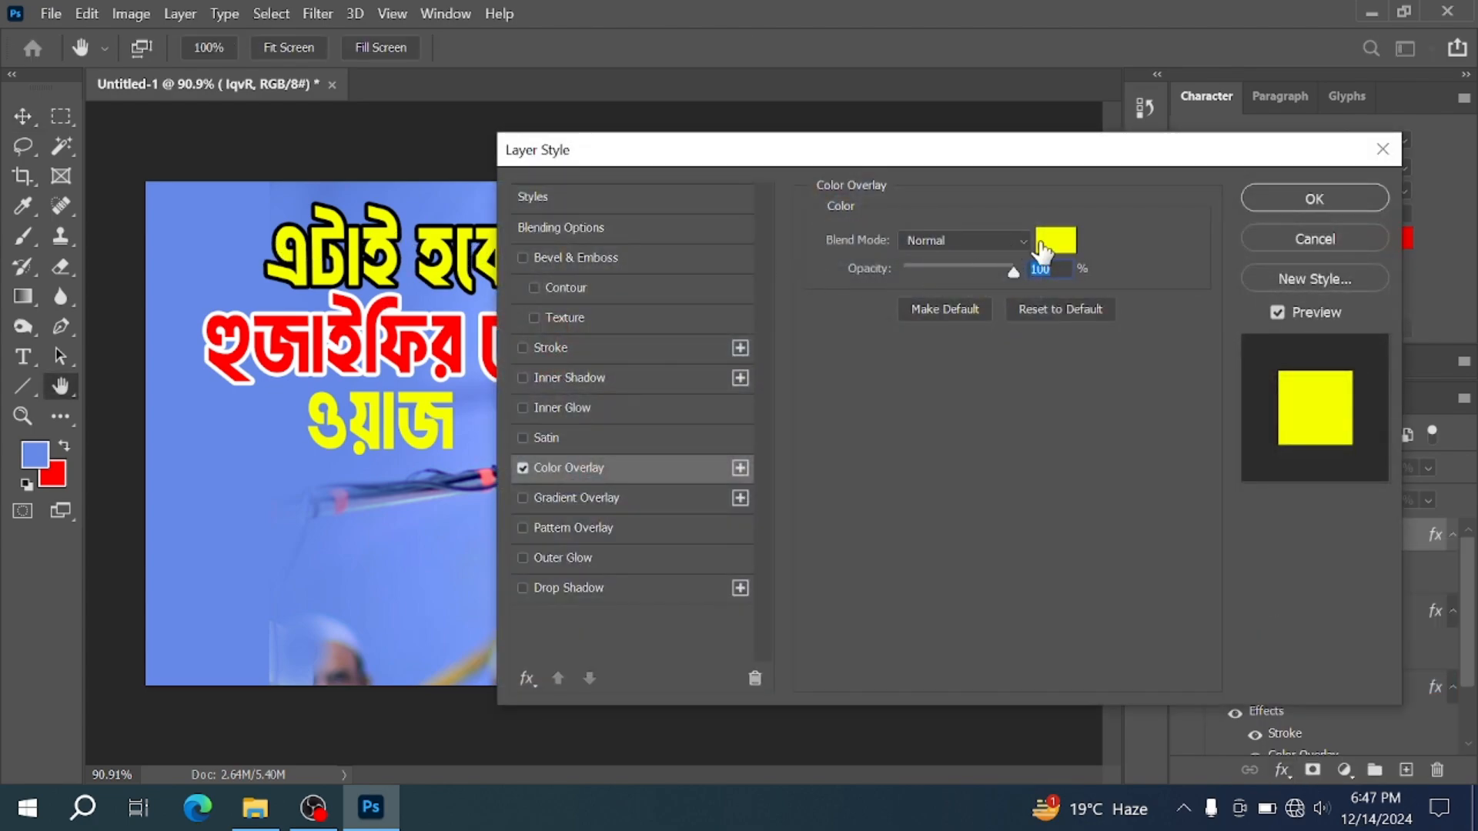
left_click(1054, 240)
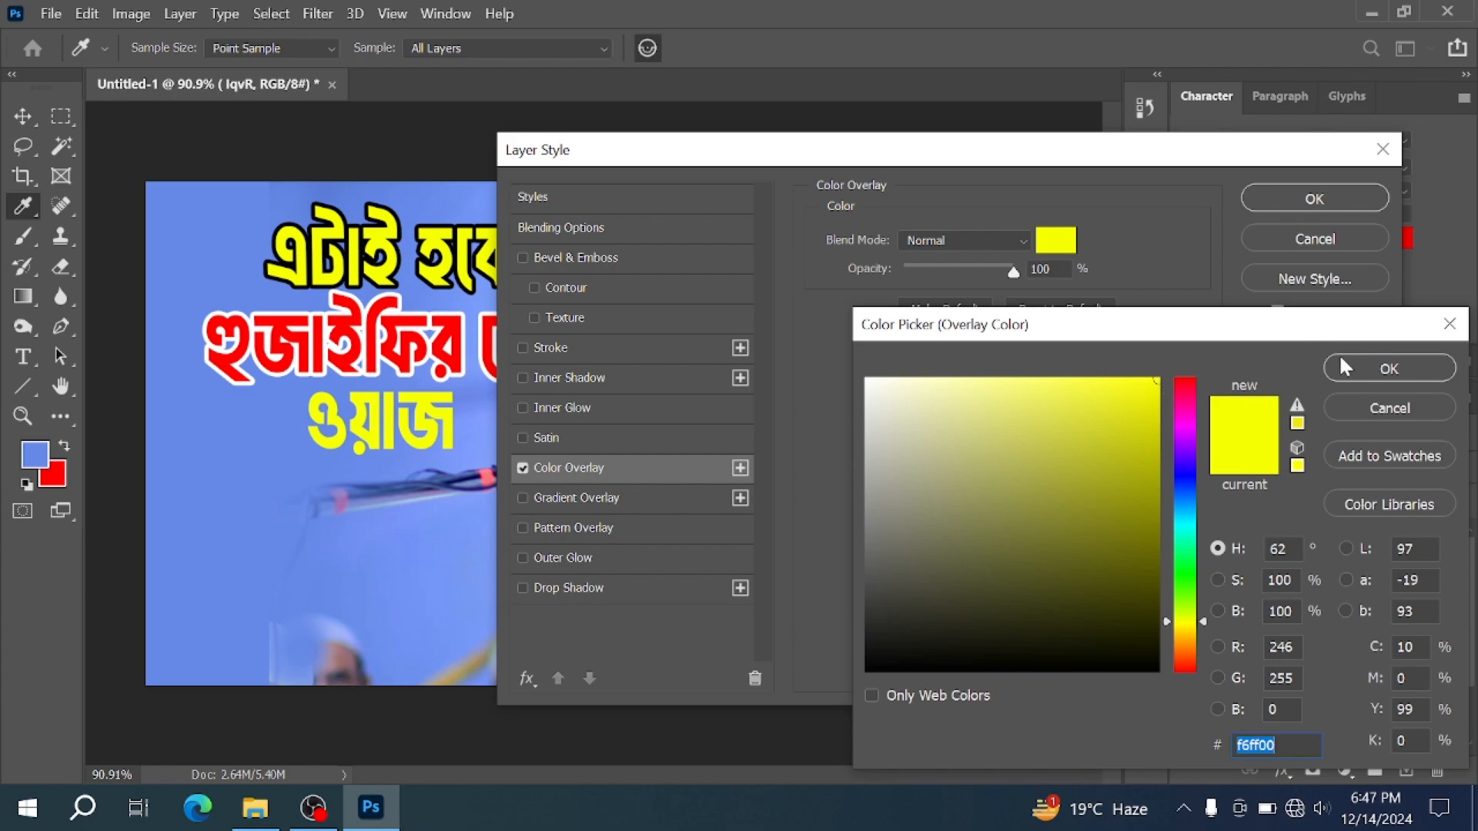
left_click(1344, 368)
Step: Add a 6 px outside stroke in black (000000) to the "ওয়াজ" title and apply the layer style
left_click(523, 348)
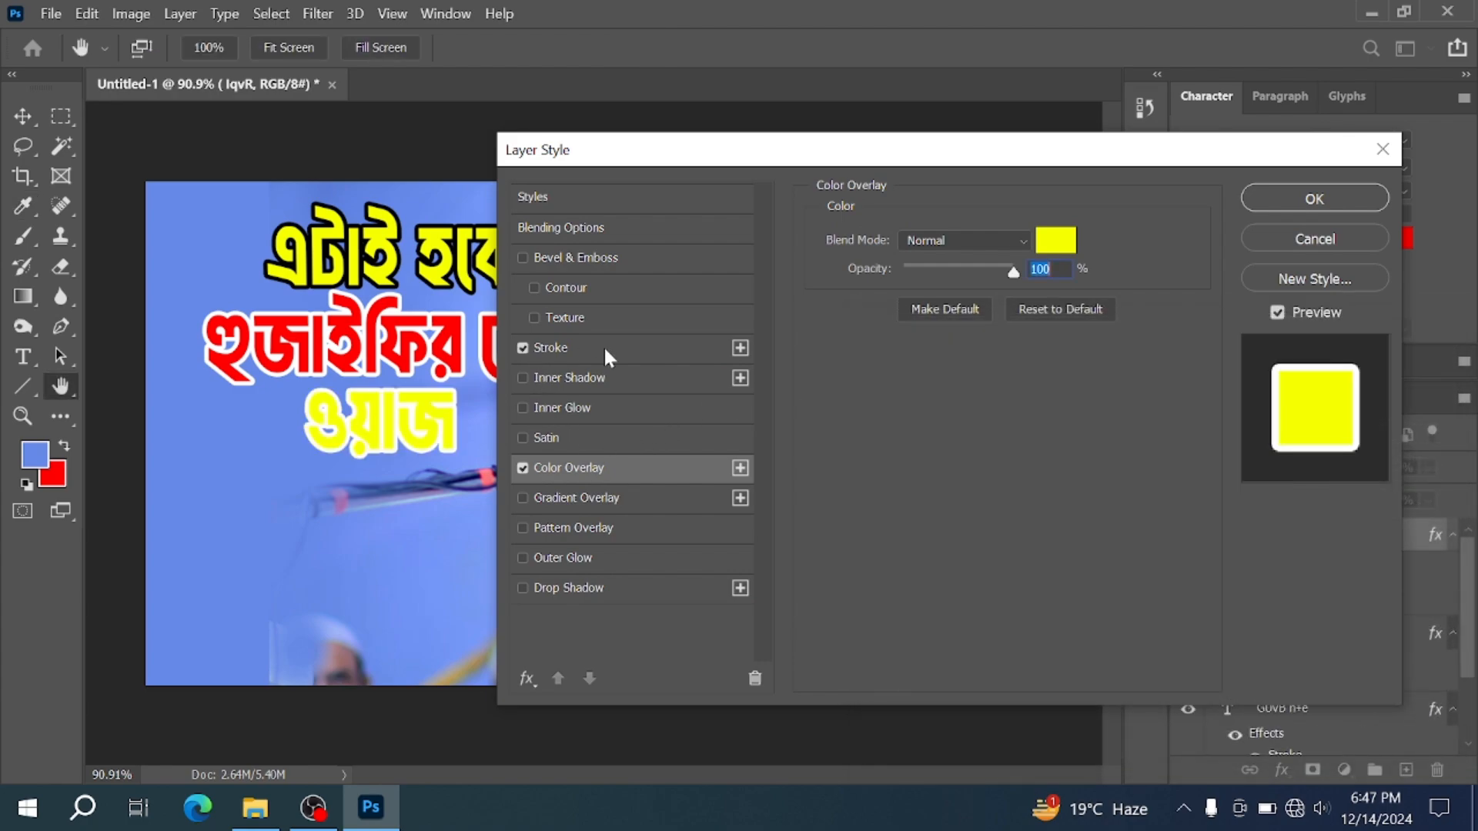
left_click(608, 347)
left_click(877, 402)
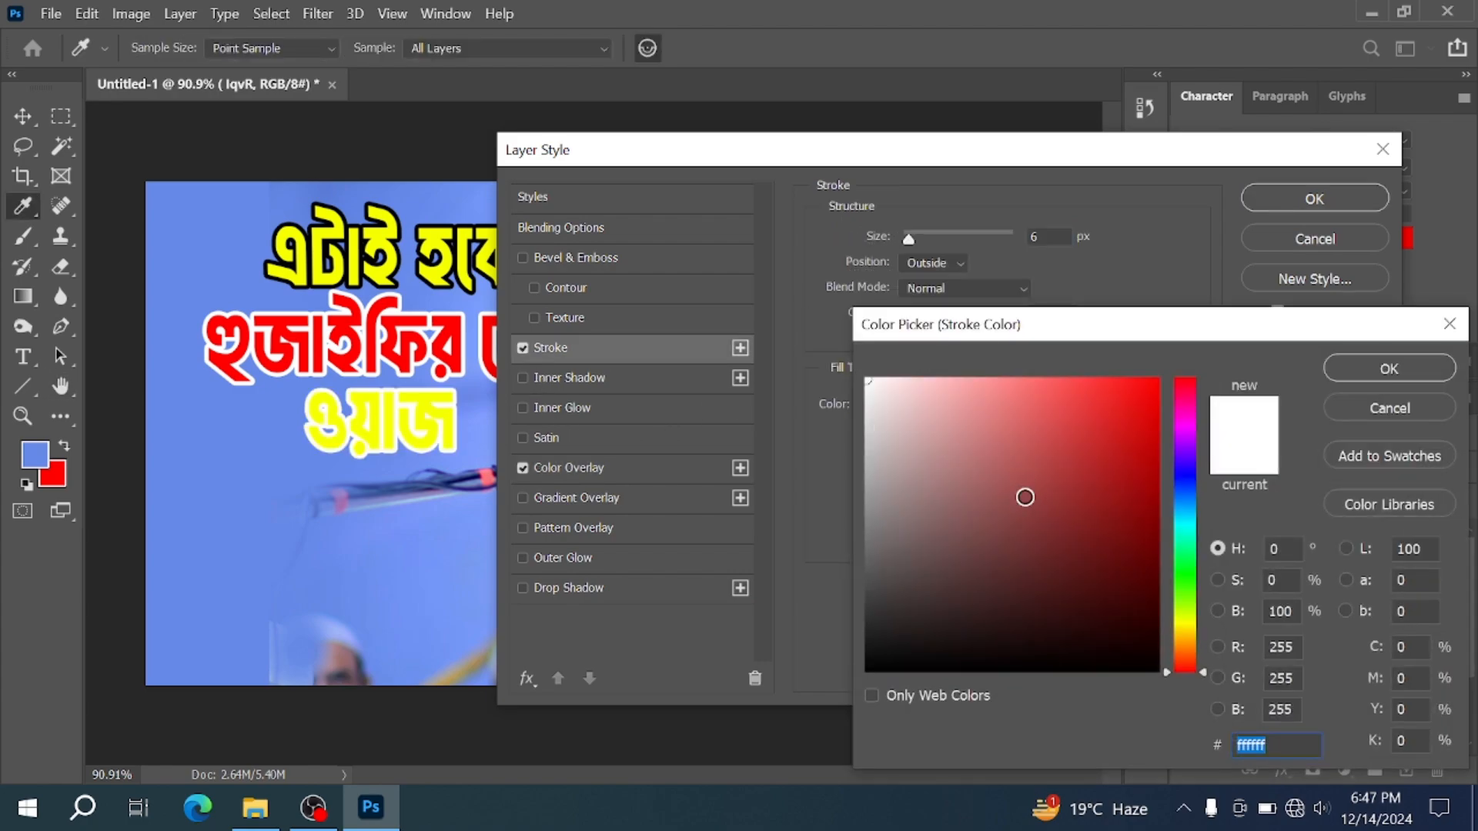
type("000000")
left_click(1413, 368)
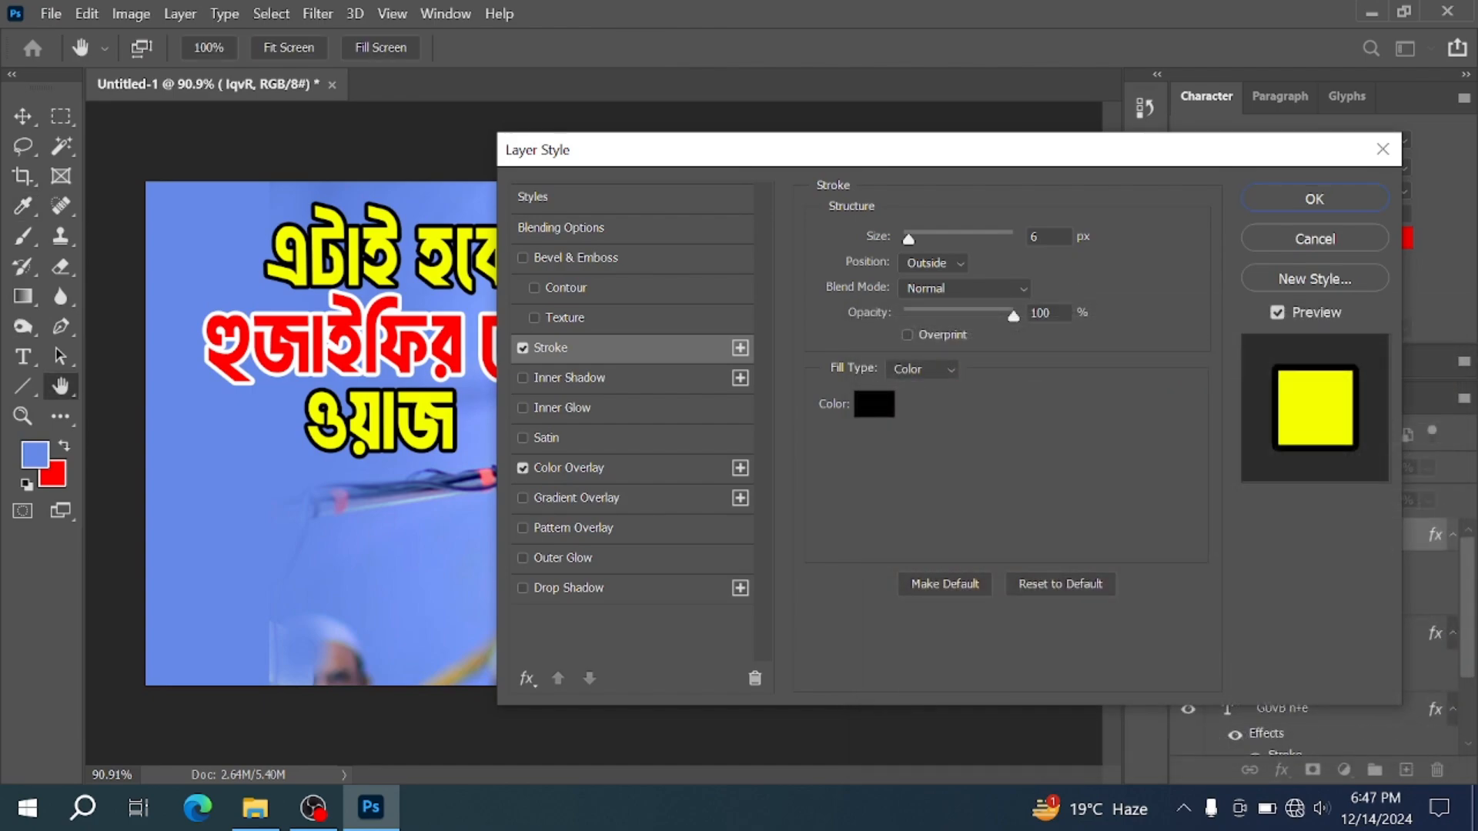
left_click(1306, 200)
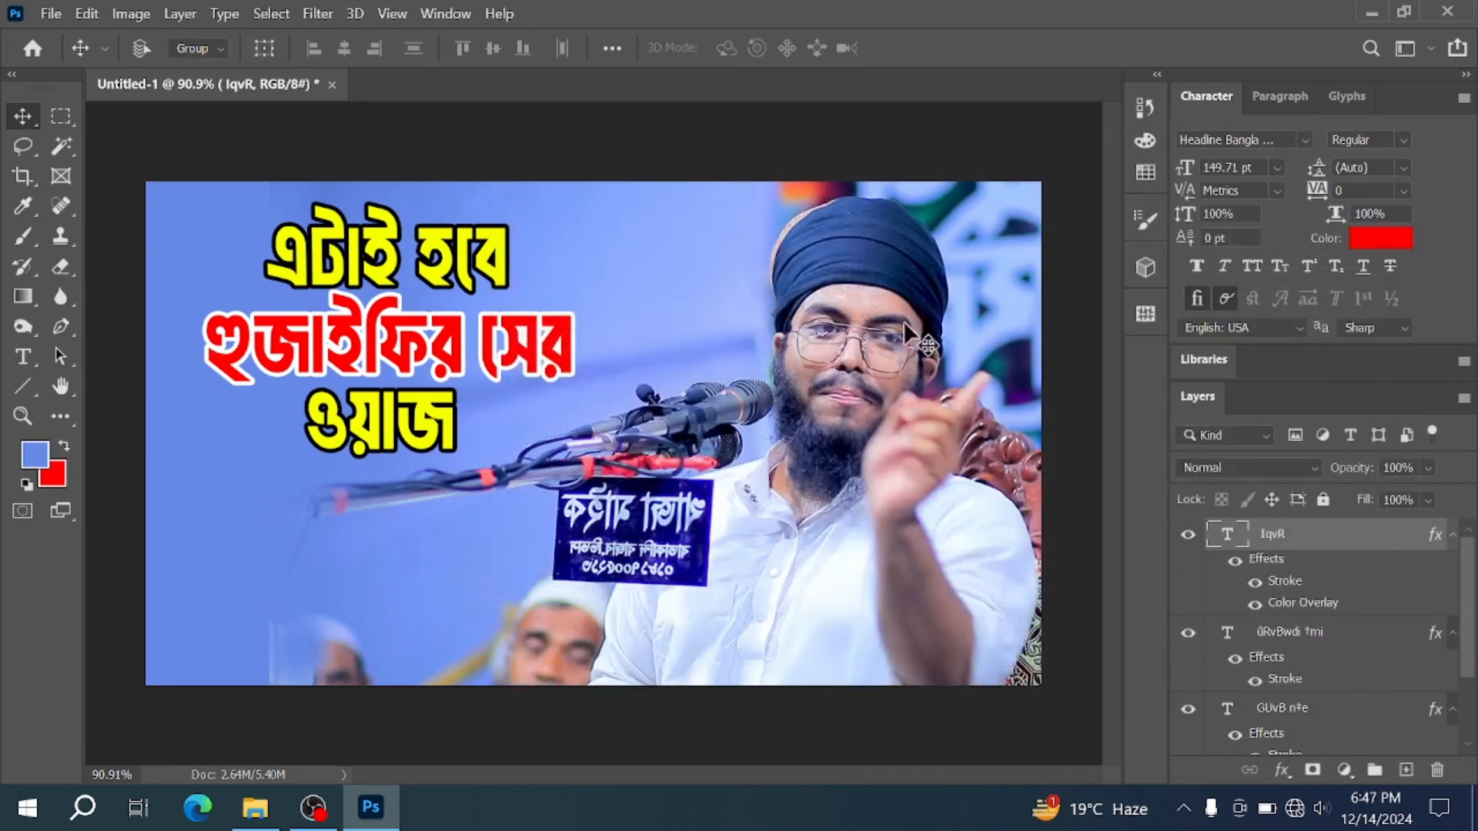
scroll(478, 429, "down", 3)
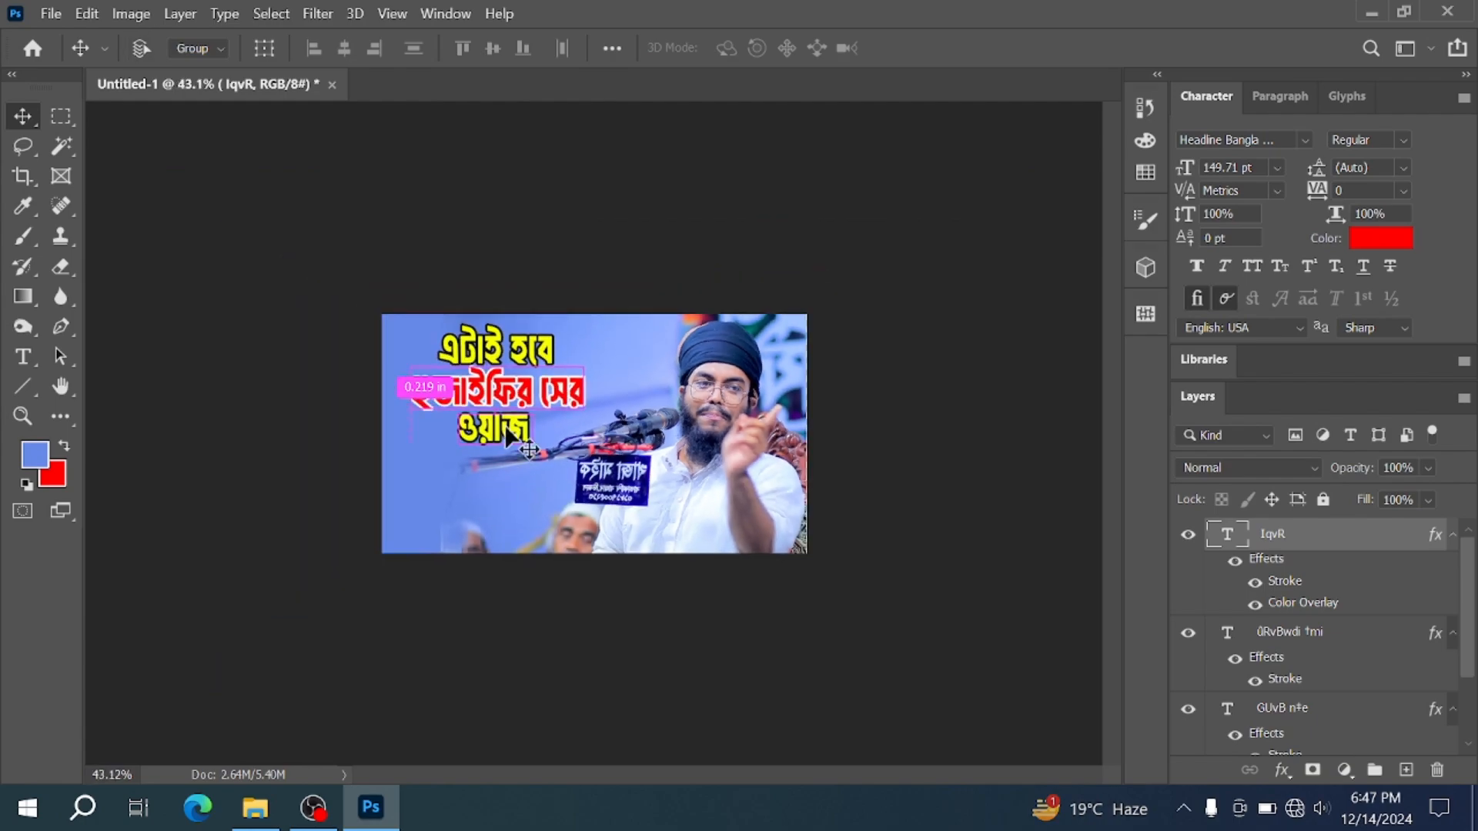
scroll(650, 398, "up", 3)
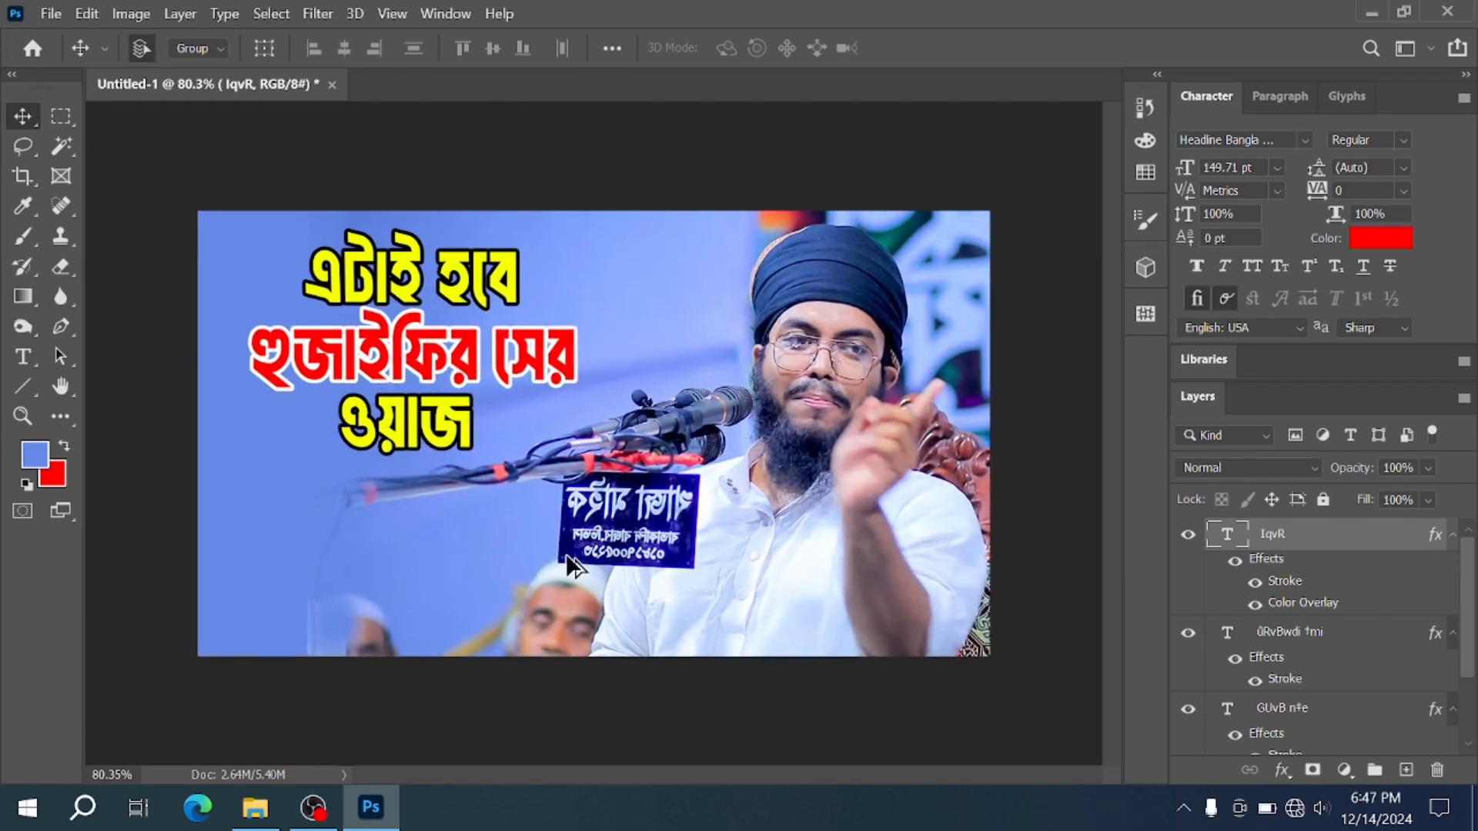
left_click(1475, 808)
double_click(1269, 151)
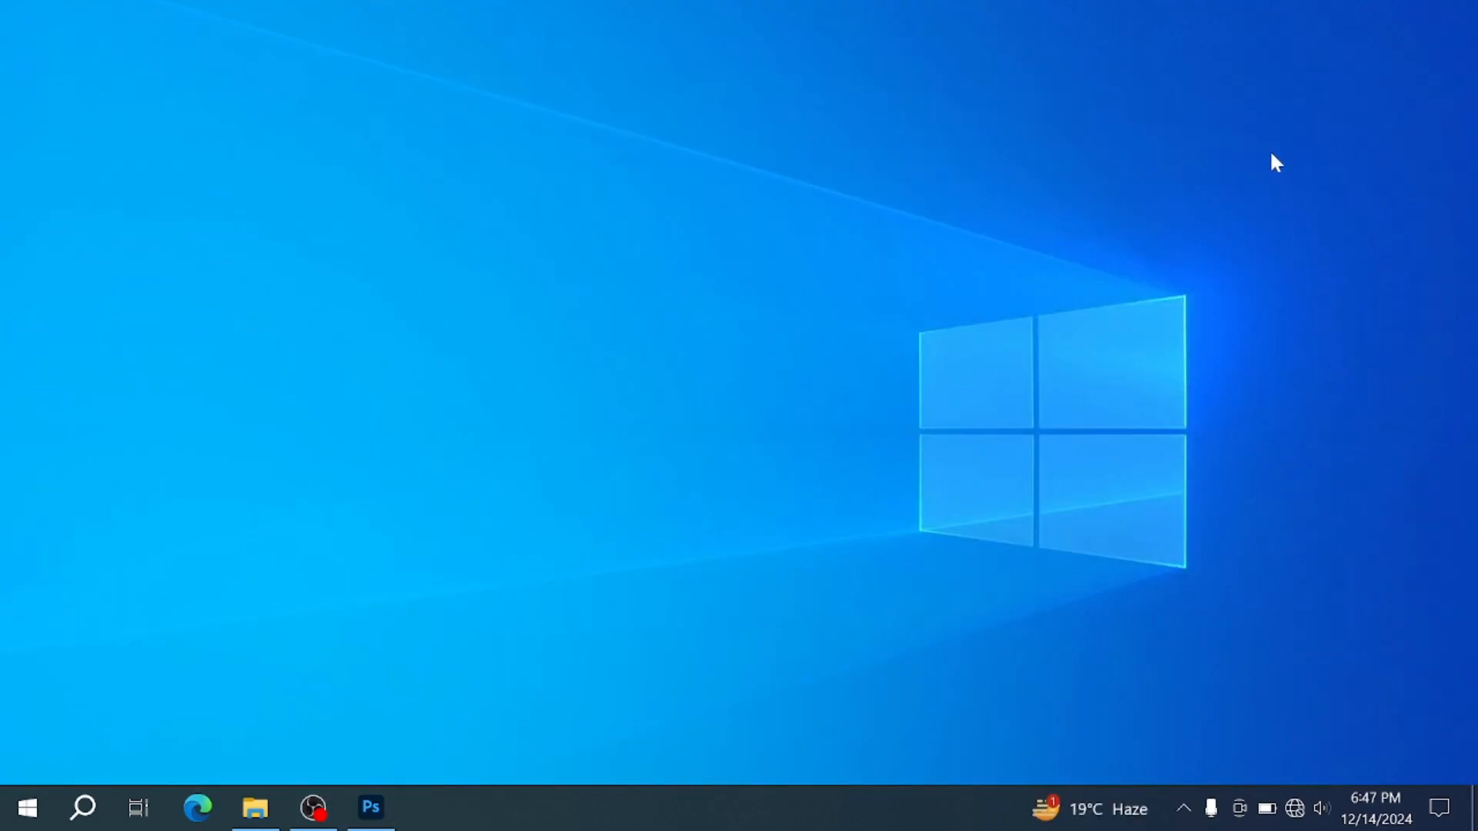
scroll(465, 424, "down", 2)
left_click_drag(343, 381, 413, 631)
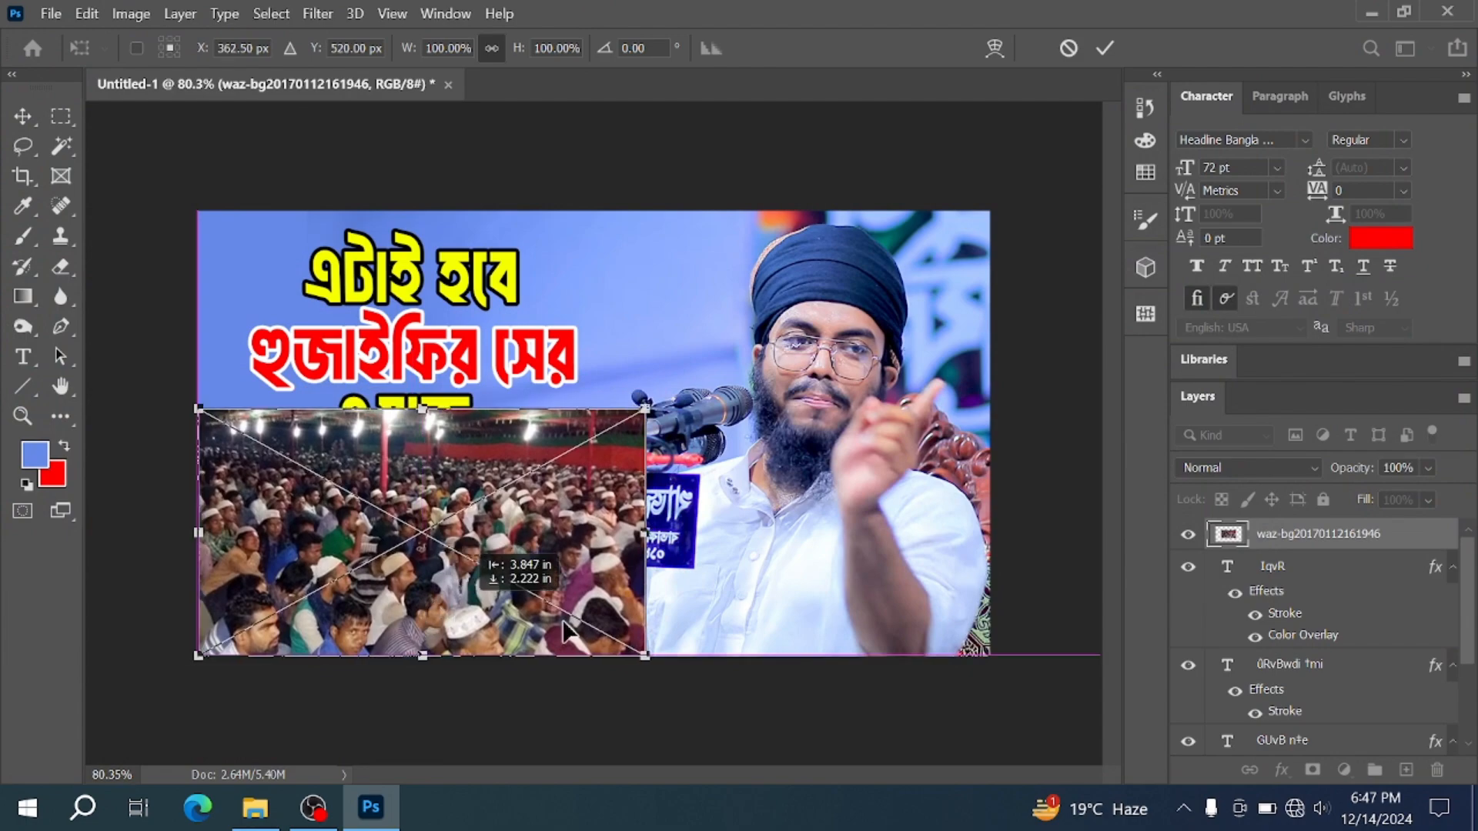
Step: Enlarge the crowd photo to span about two thirds of the canvas width and commit the placement
left_click_drag(645, 661, 703, 698)
key("ctrl+z")
left_click_drag(650, 588, 699, 579)
key("Return")
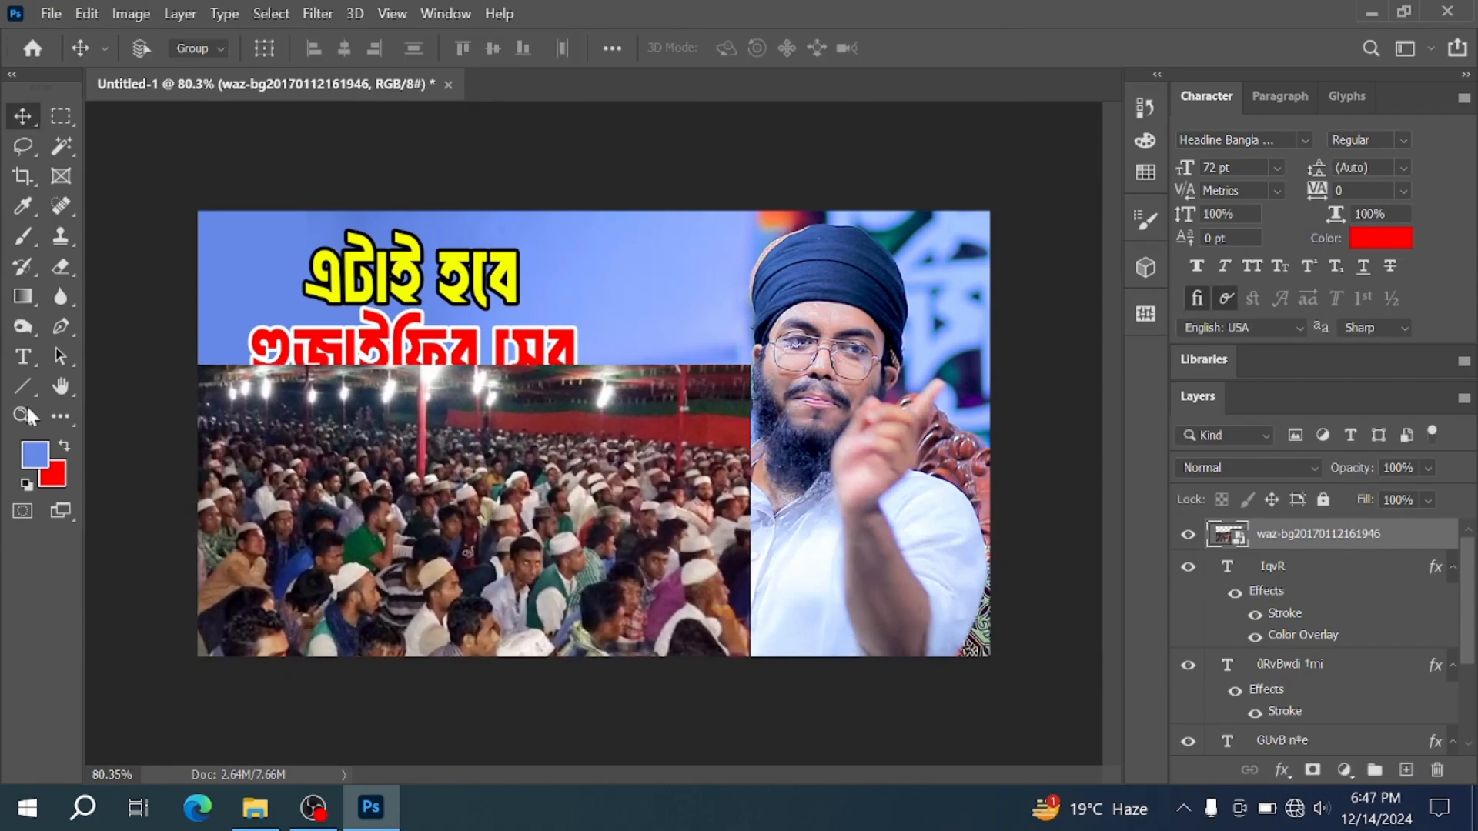
Step: Set the Gradient tool to the black-to-white preset from Basics and try it on the crowd photo layer
left_click(29, 294)
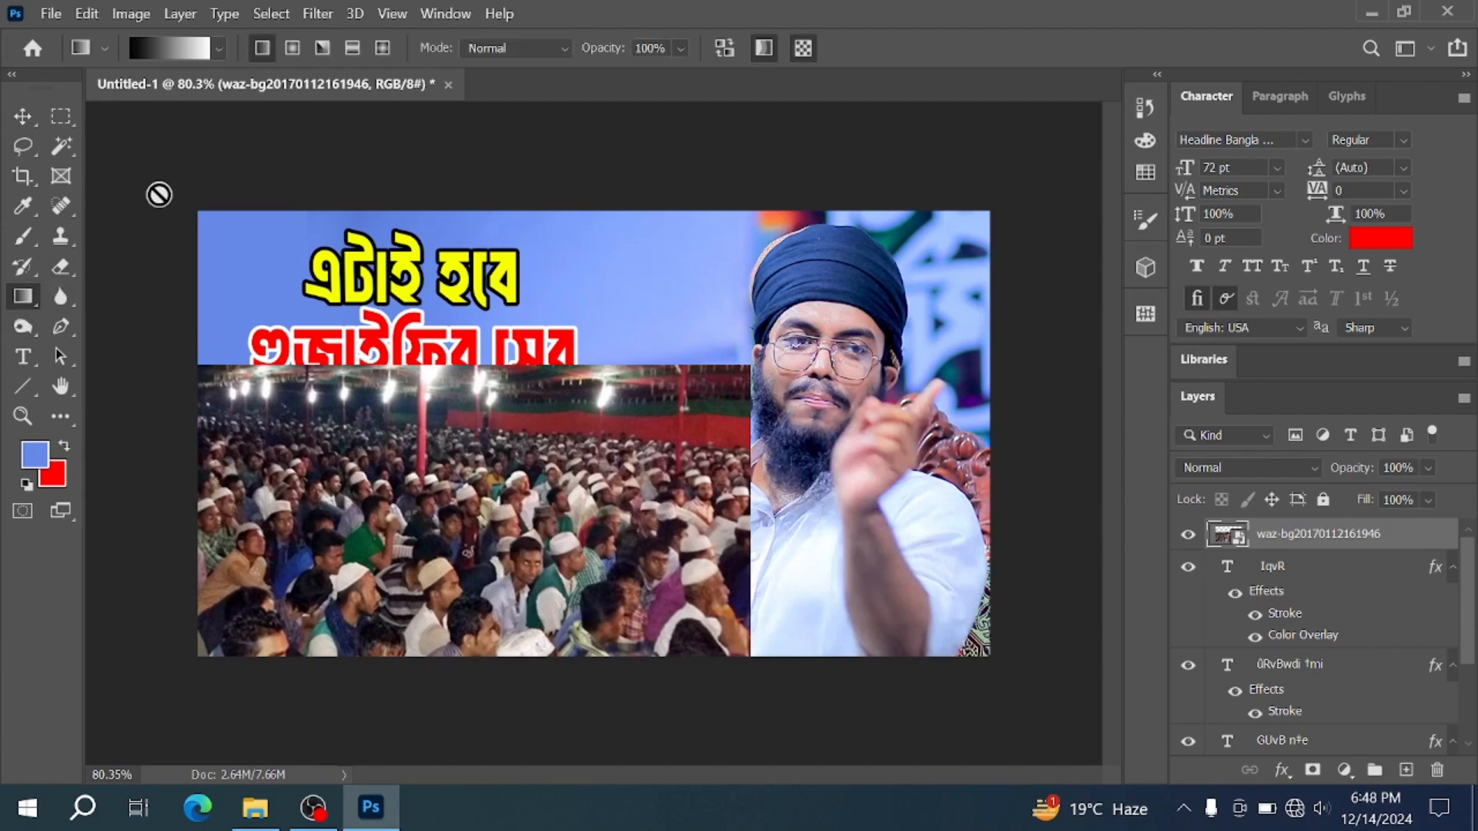
left_click(217, 48)
left_click(80, 95)
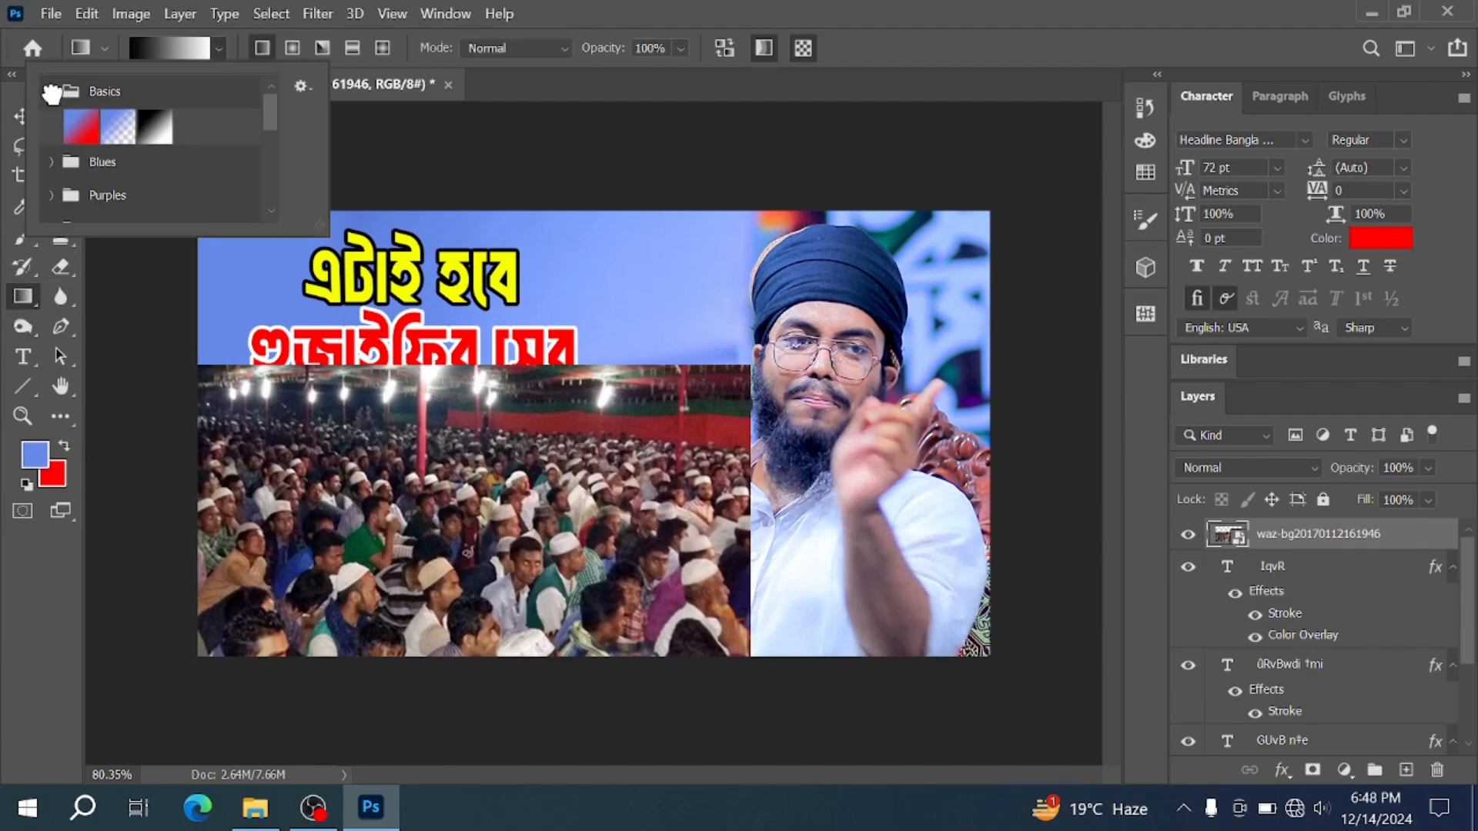
double_click(123, 130)
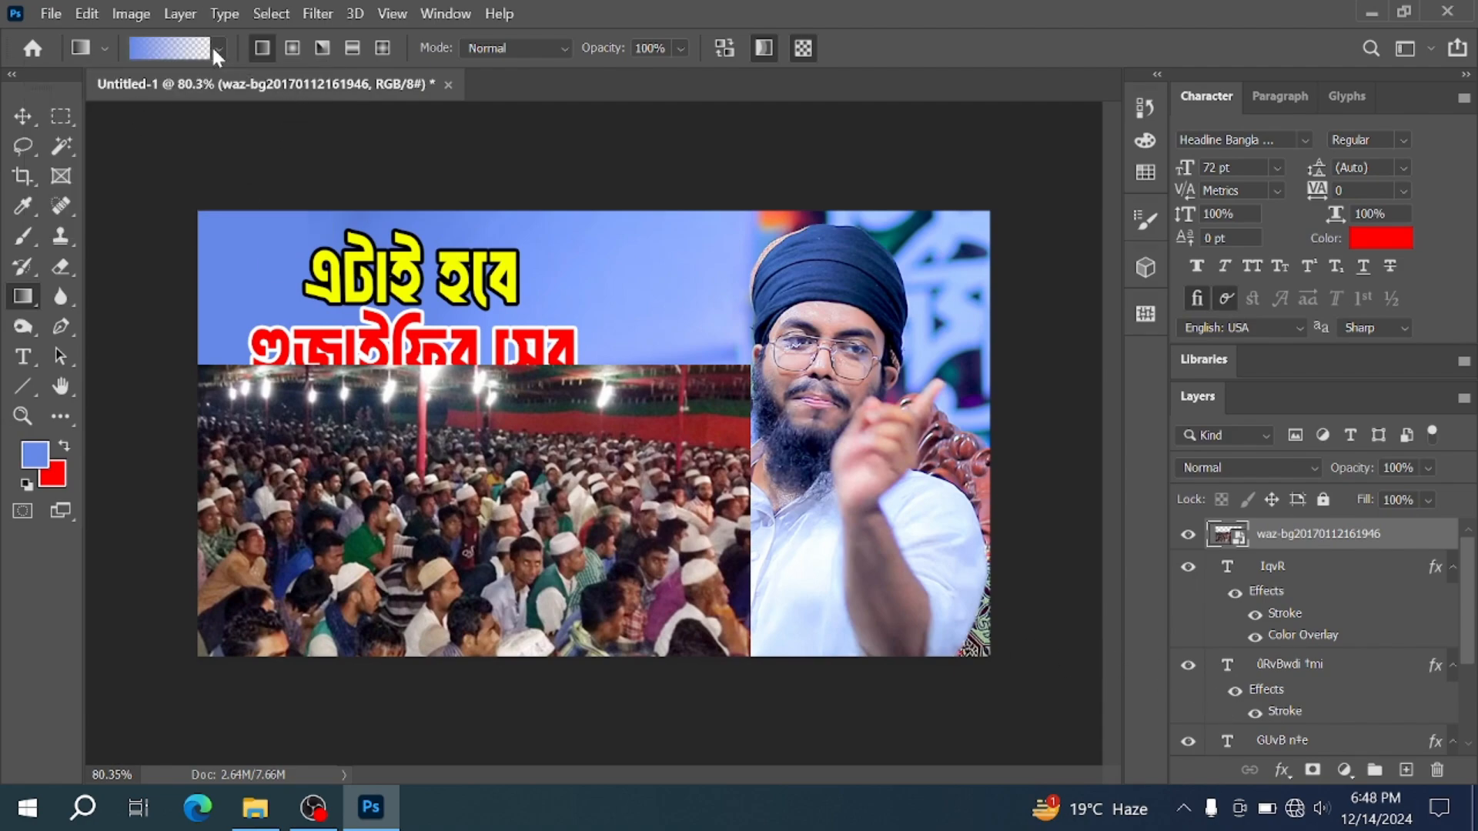
left_click(216, 47)
left_click(154, 130)
left_click(416, 137)
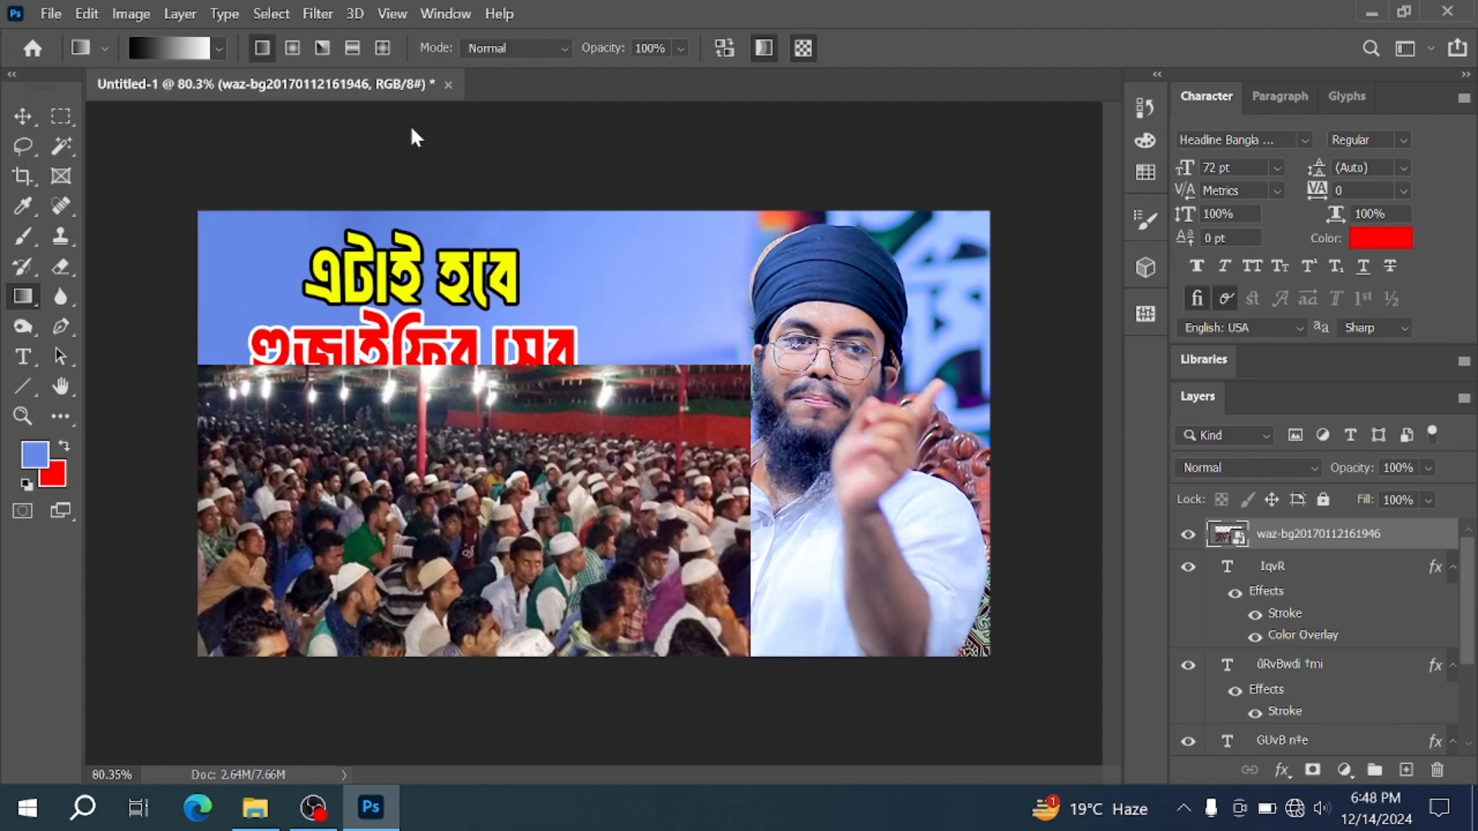
left_click(416, 137)
left_click(799, 334)
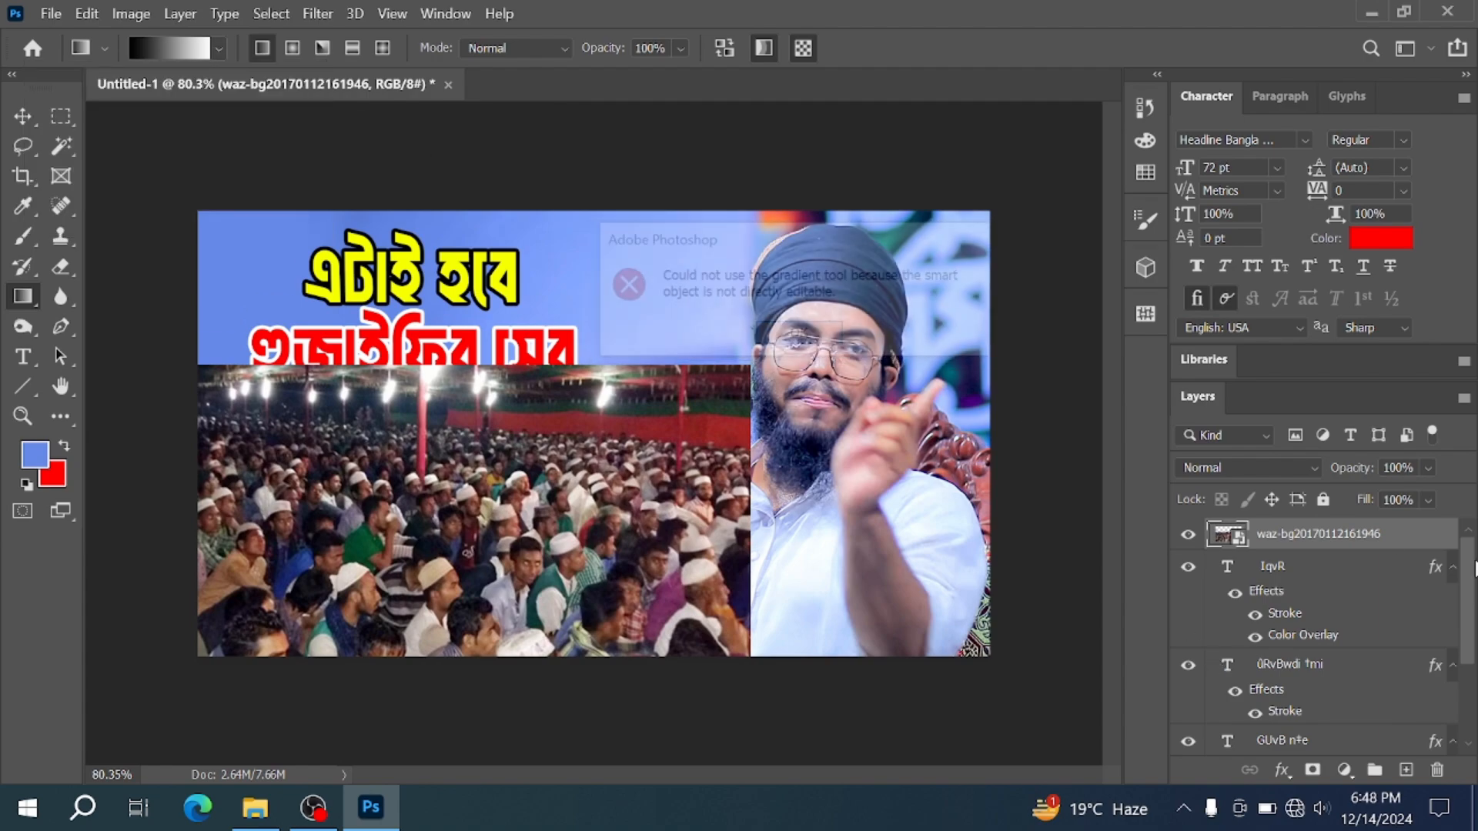
Step: Rasterize the crowd photo layer and add a layer mask to it
right_click(1340, 537)
left_click(1116, 440)
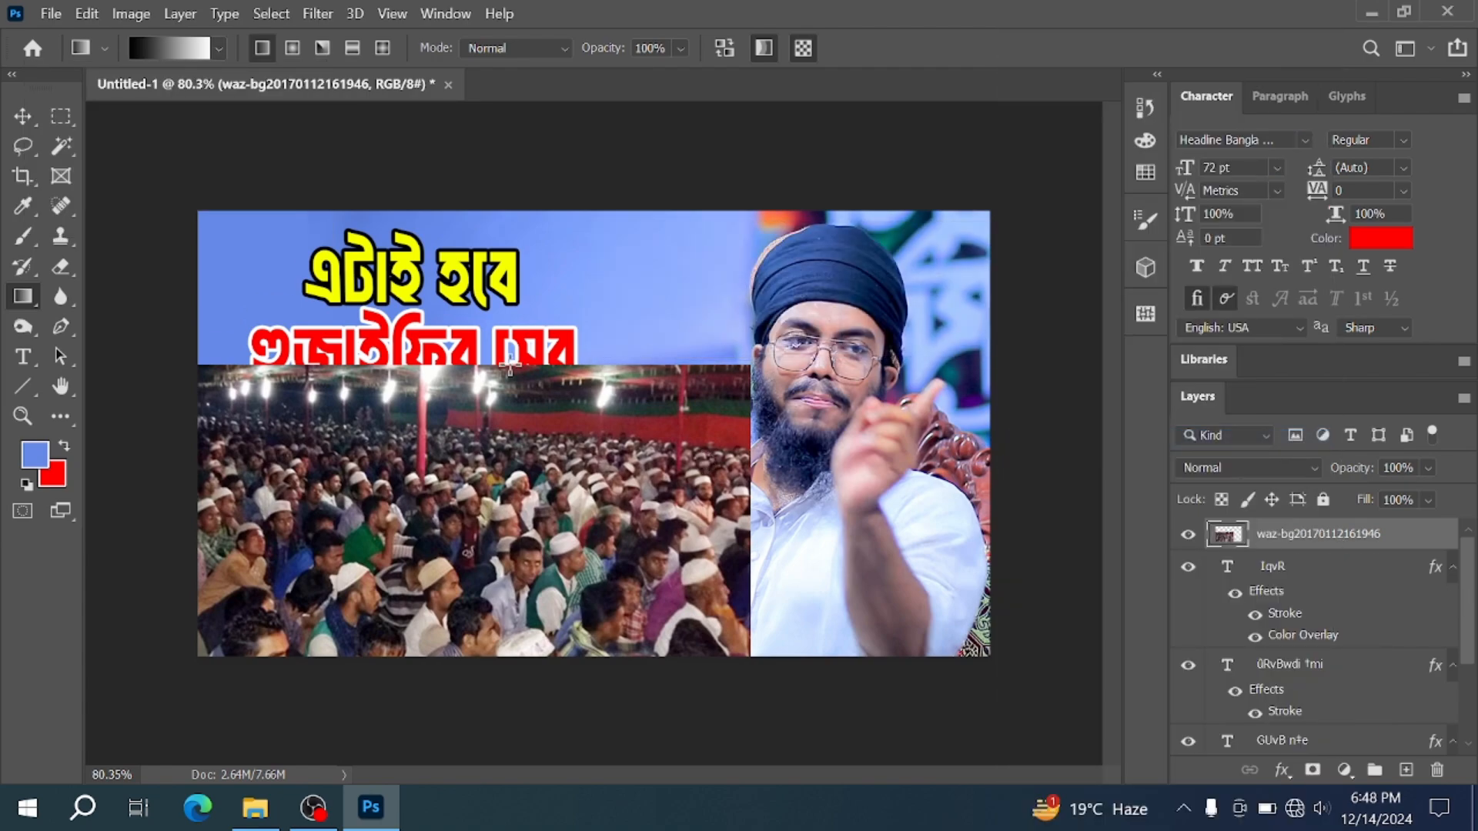
left_click(1312, 770)
Step: Draw black-to-white gradients on the crowd photo's mask until its upper edge fades into the blue background behind the title
left_click_drag(637, 282, 564, 427)
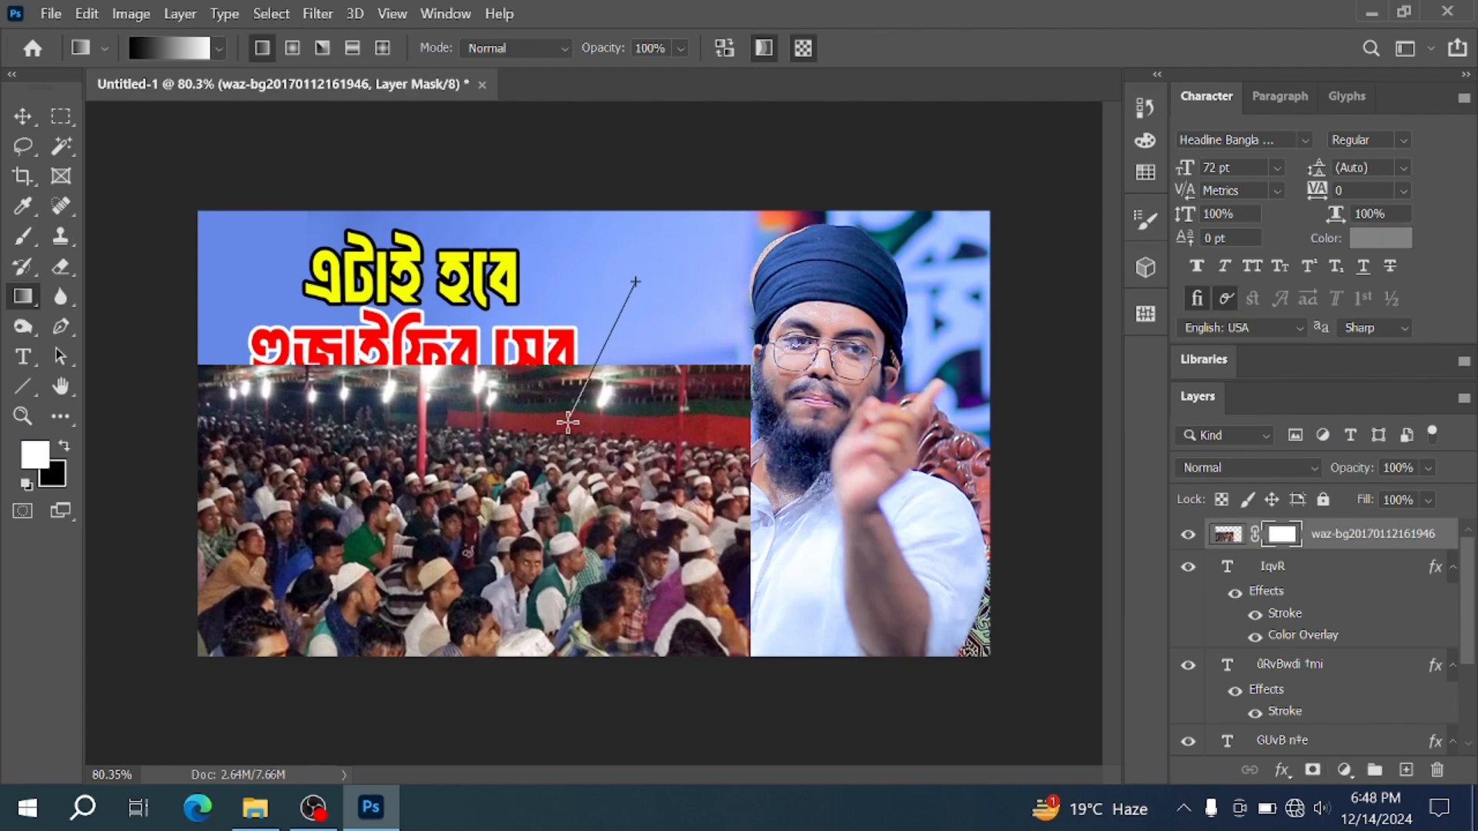
mouse_move(538, 532)
left_mouse_down()
mouse_move(677, 401)
mouse_move(614, 397)
left_mouse_up()
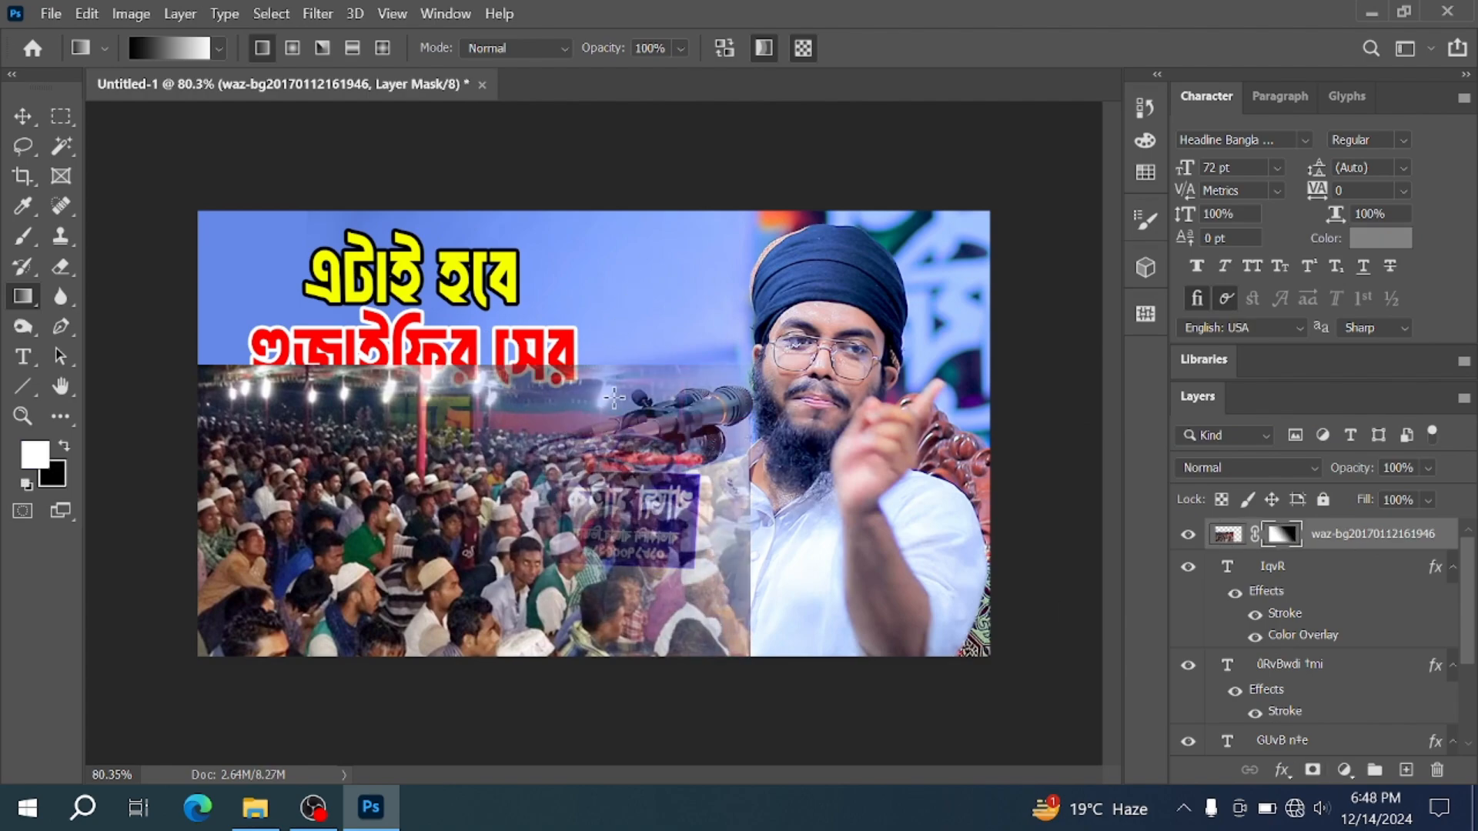
left_click_drag(389, 387, 365, 508)
left_click_drag(347, 302, 312, 509)
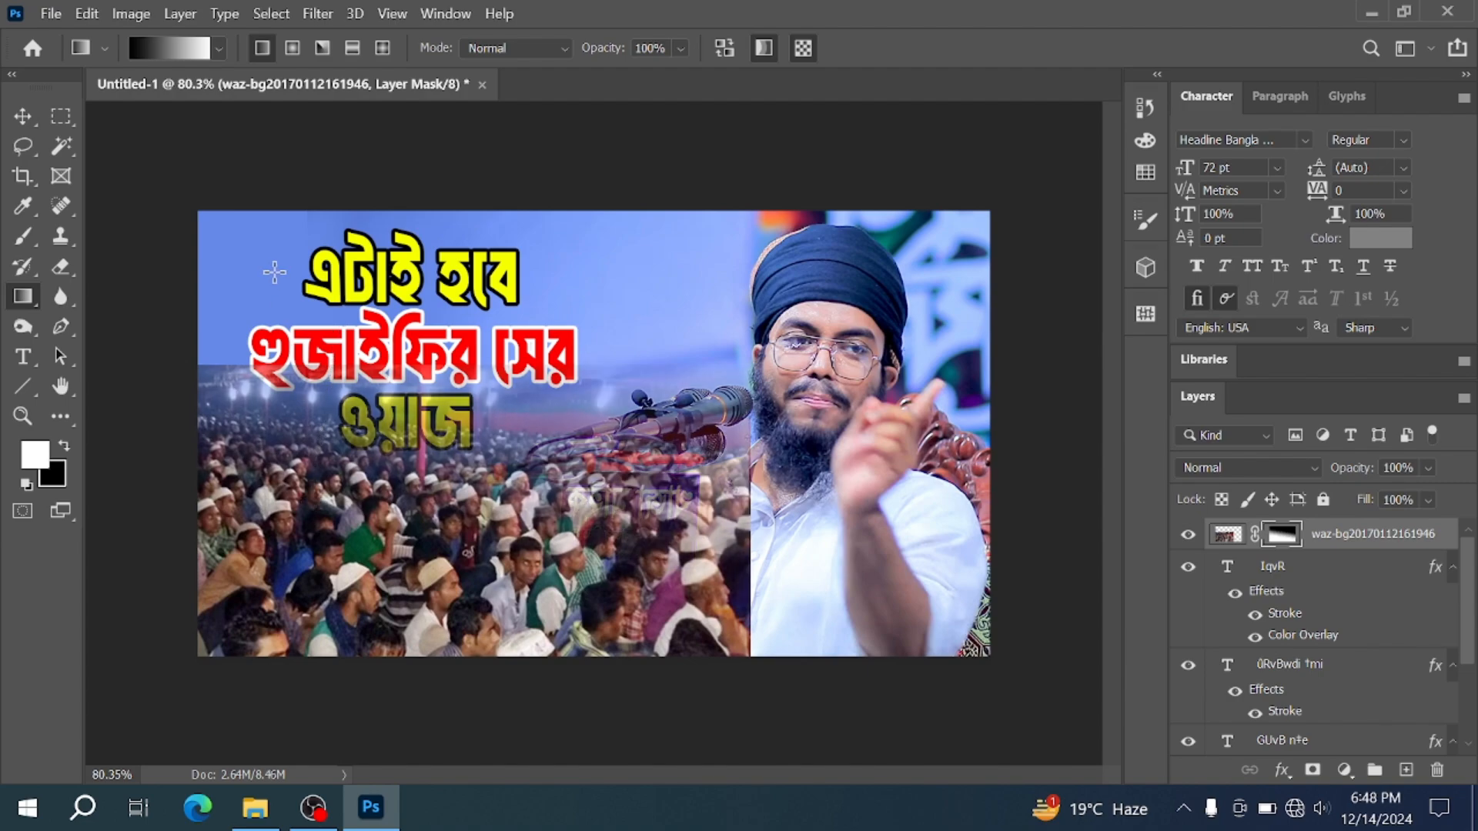
left_click_drag(351, 262, 316, 511)
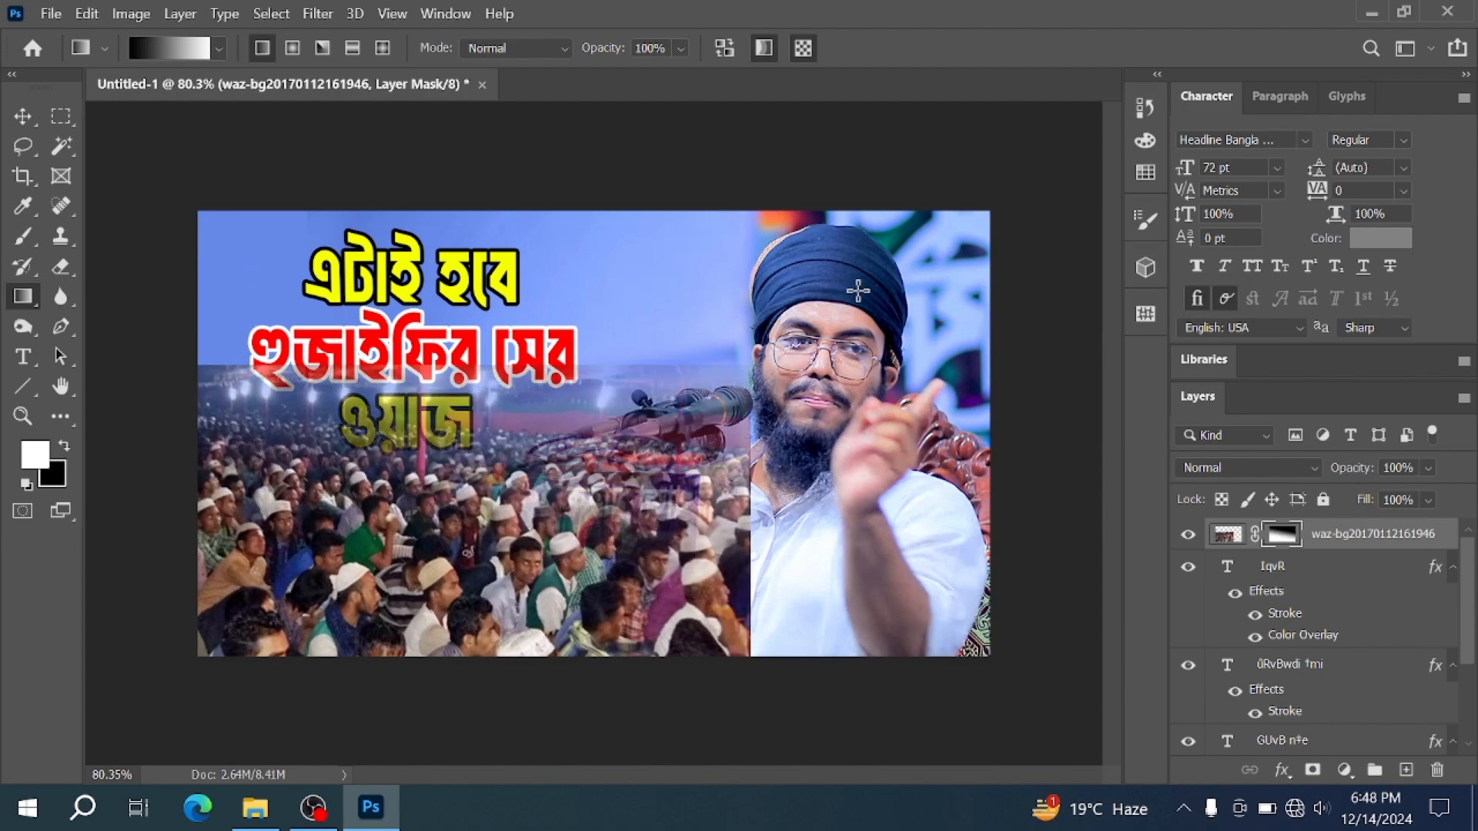
Step: Draw further mask gradients on the crowd photo to fade its right side into the speaker's photo and soften its upper left
left_click_drag(697, 539, 812, 543)
left_click_drag(722, 314, 622, 479)
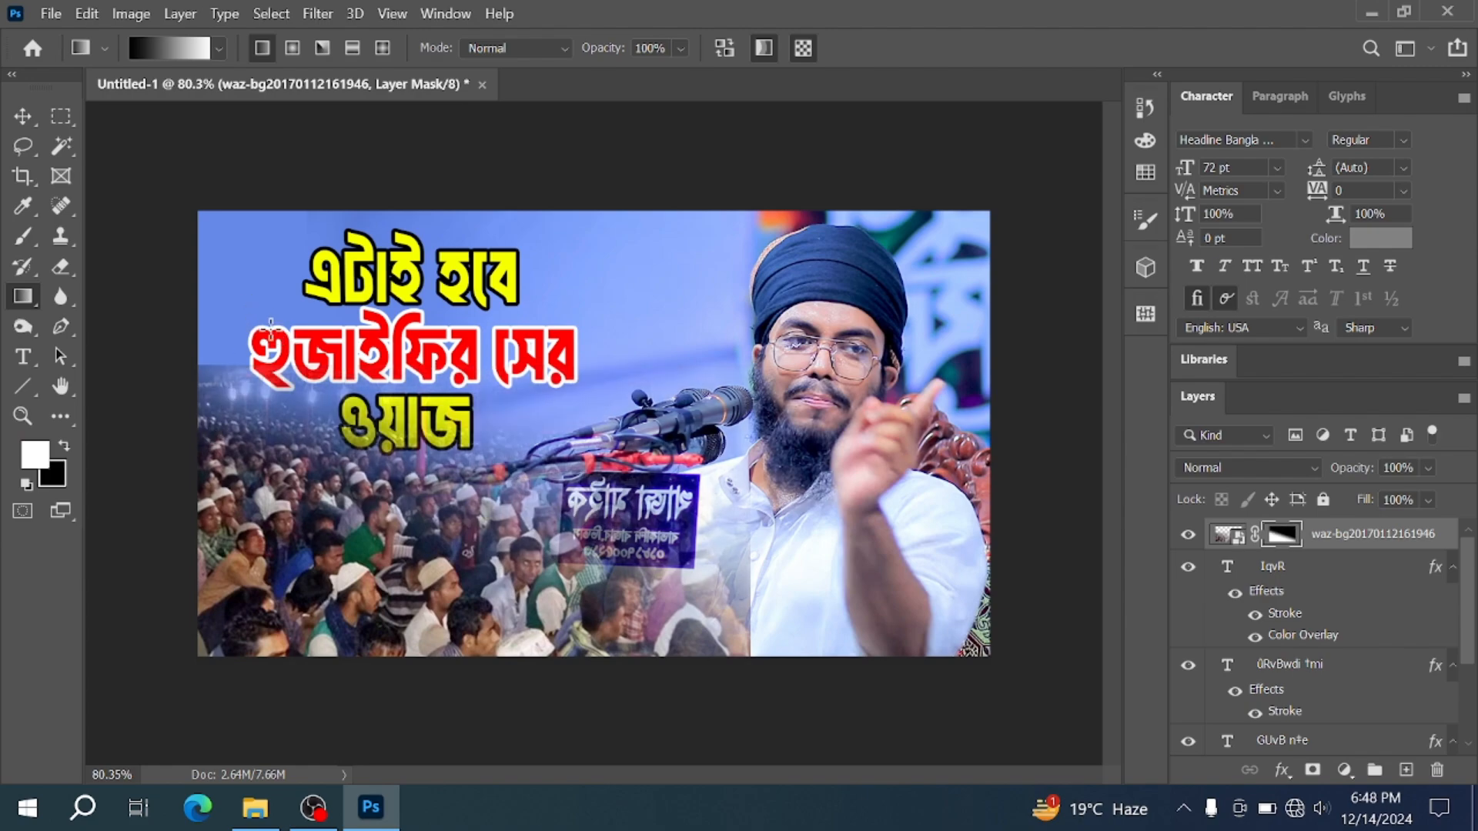
left_click_drag(270, 324, 226, 466)
left_click_drag(207, 309, 210, 466)
left_click_drag(257, 305, 246, 396)
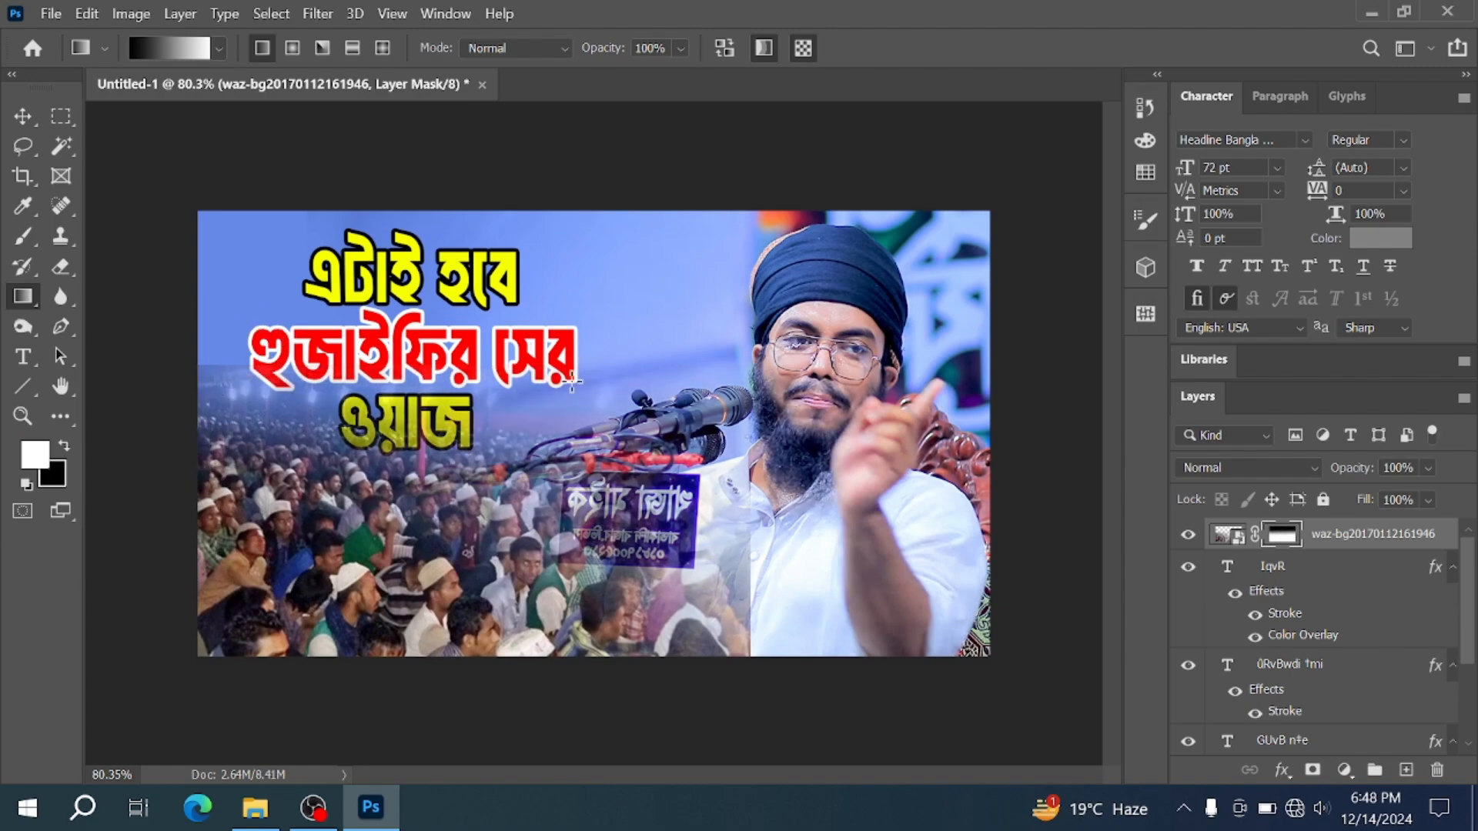
left_click_drag(790, 470, 790, 471)
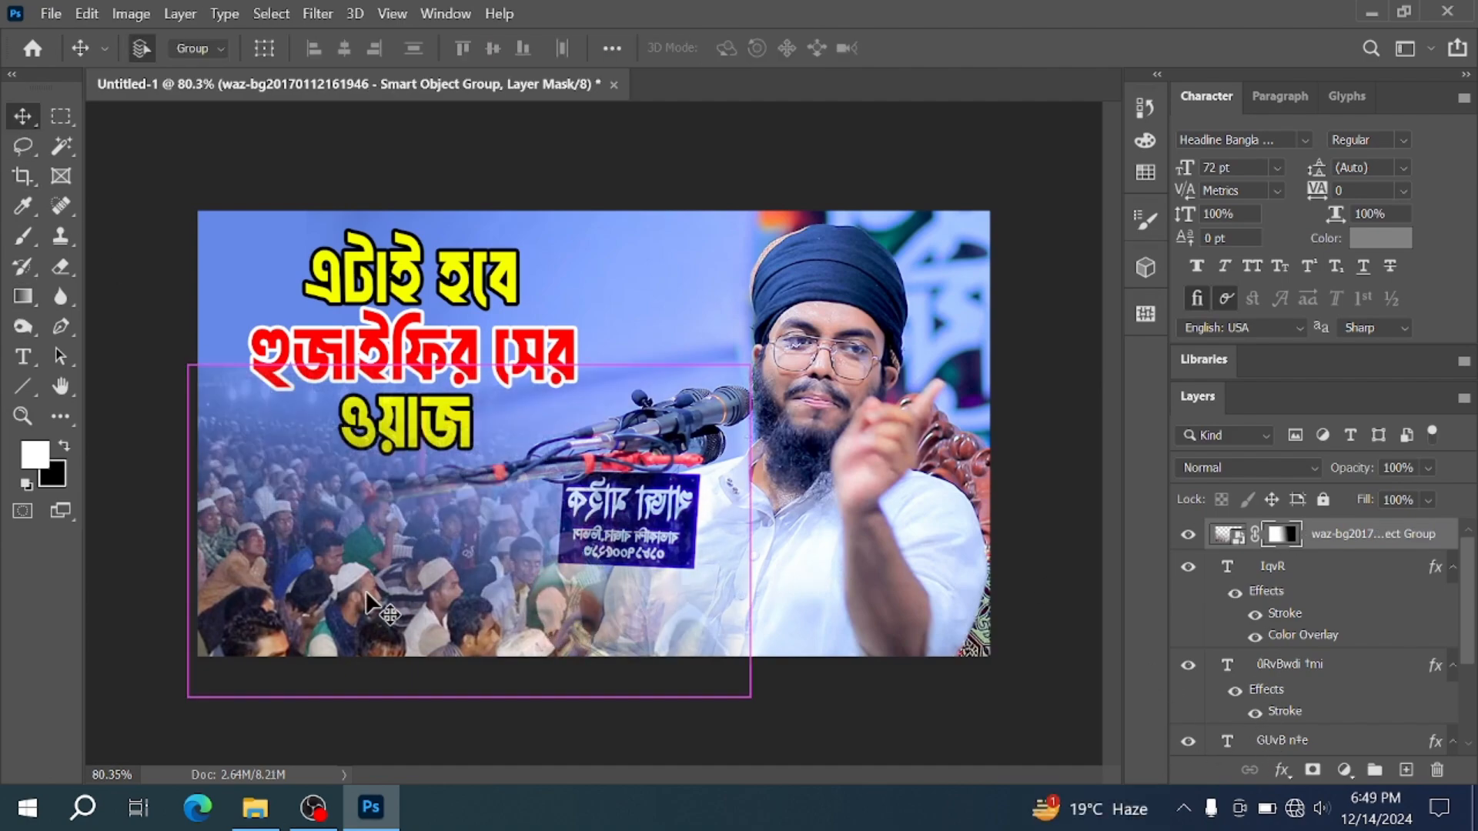
Step: Enlarge the crowd photo with Free Transform and shift it down and right so it extends further behind the speaker
key("ctrl+t")
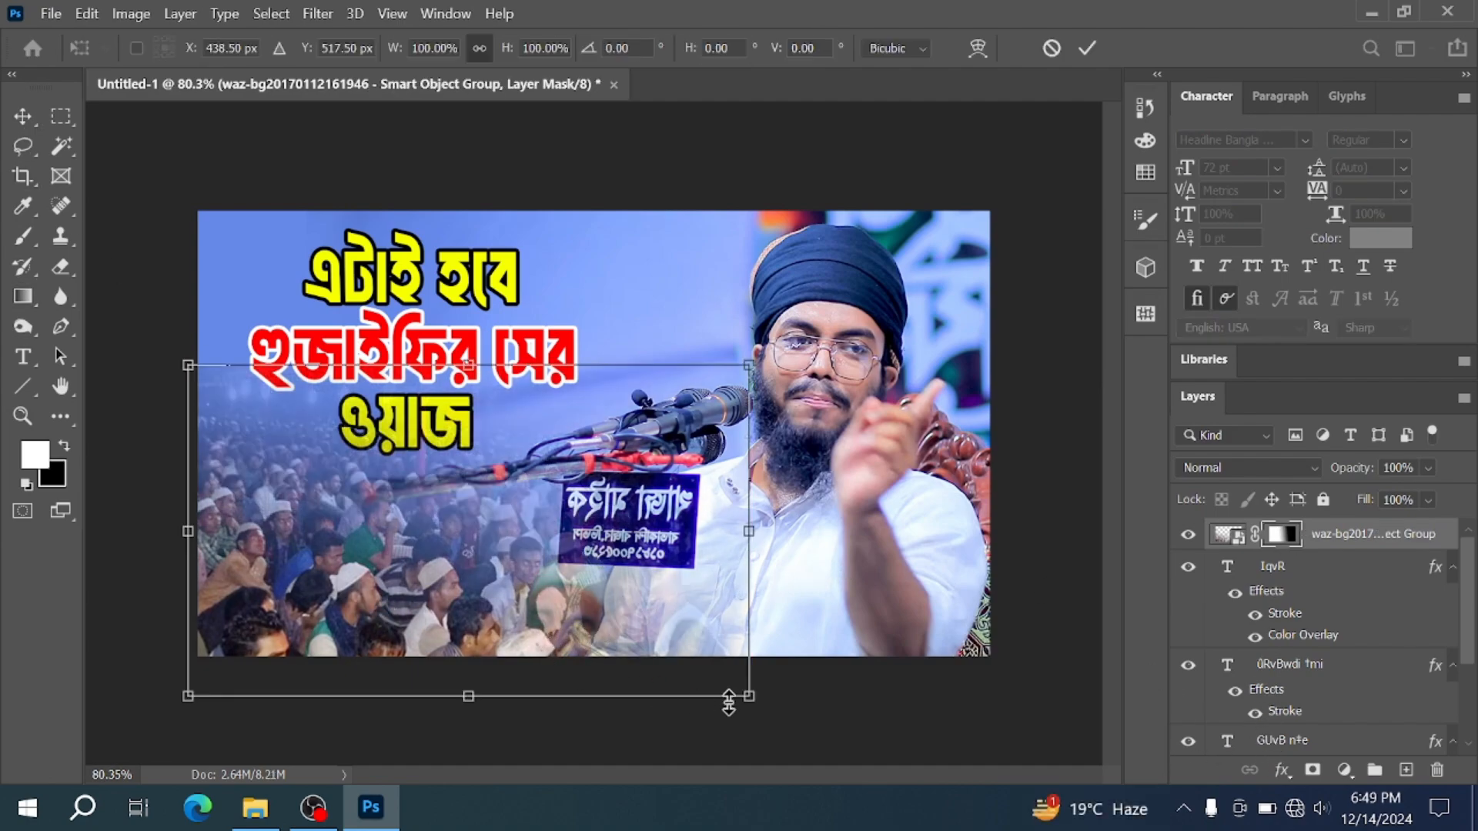
left_click_drag(747, 700, 831, 732)
left_click_drag(713, 629, 756, 680)
key("Return")
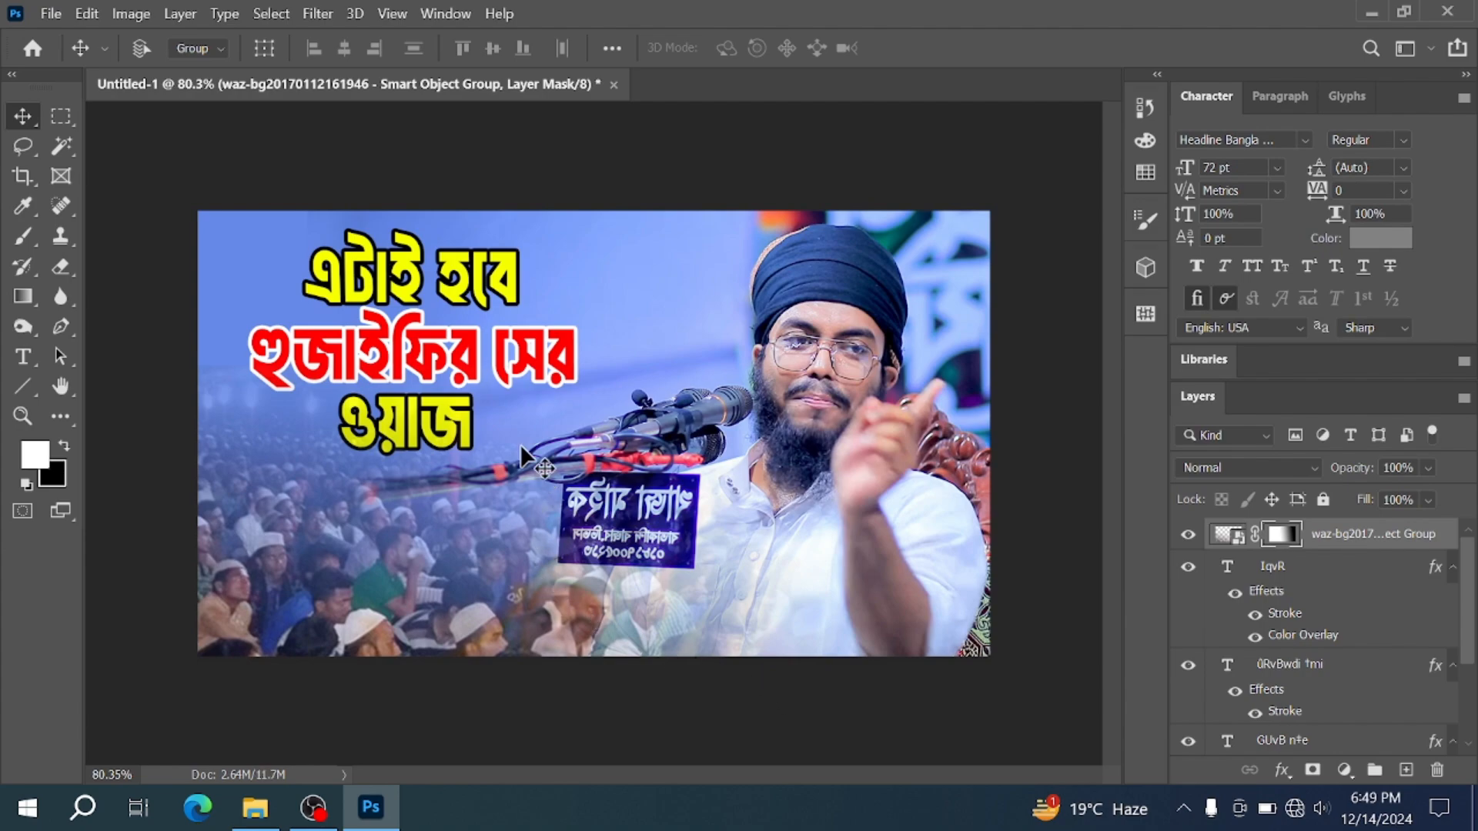
Step: Add a new layer above the crowd photo and set the Gradient tool to the blue-to-transparent preset from Basics
scroll(595, 511, "up", 1)
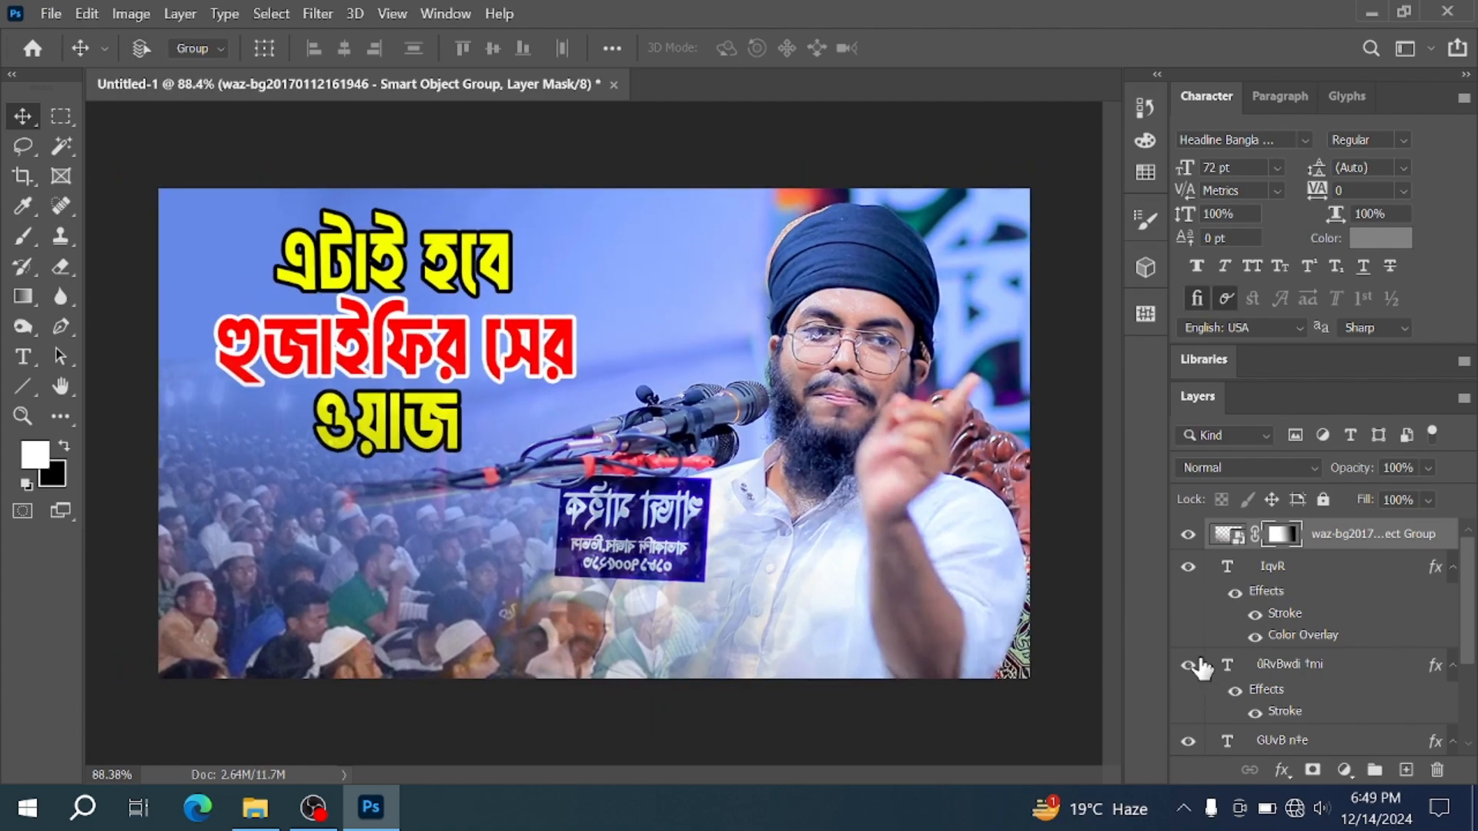
left_click(1407, 772)
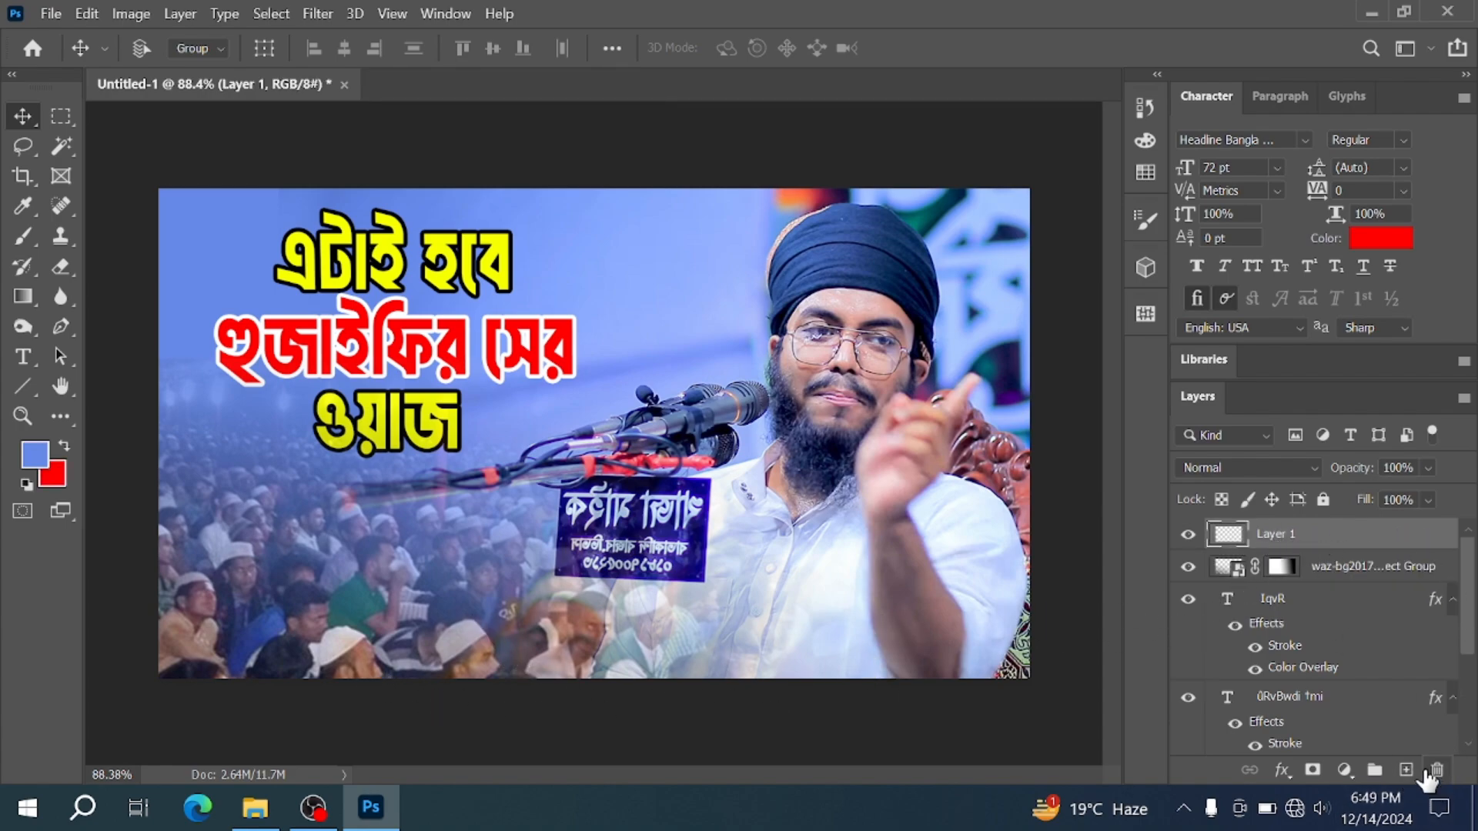
left_click(29, 297)
left_click(218, 46)
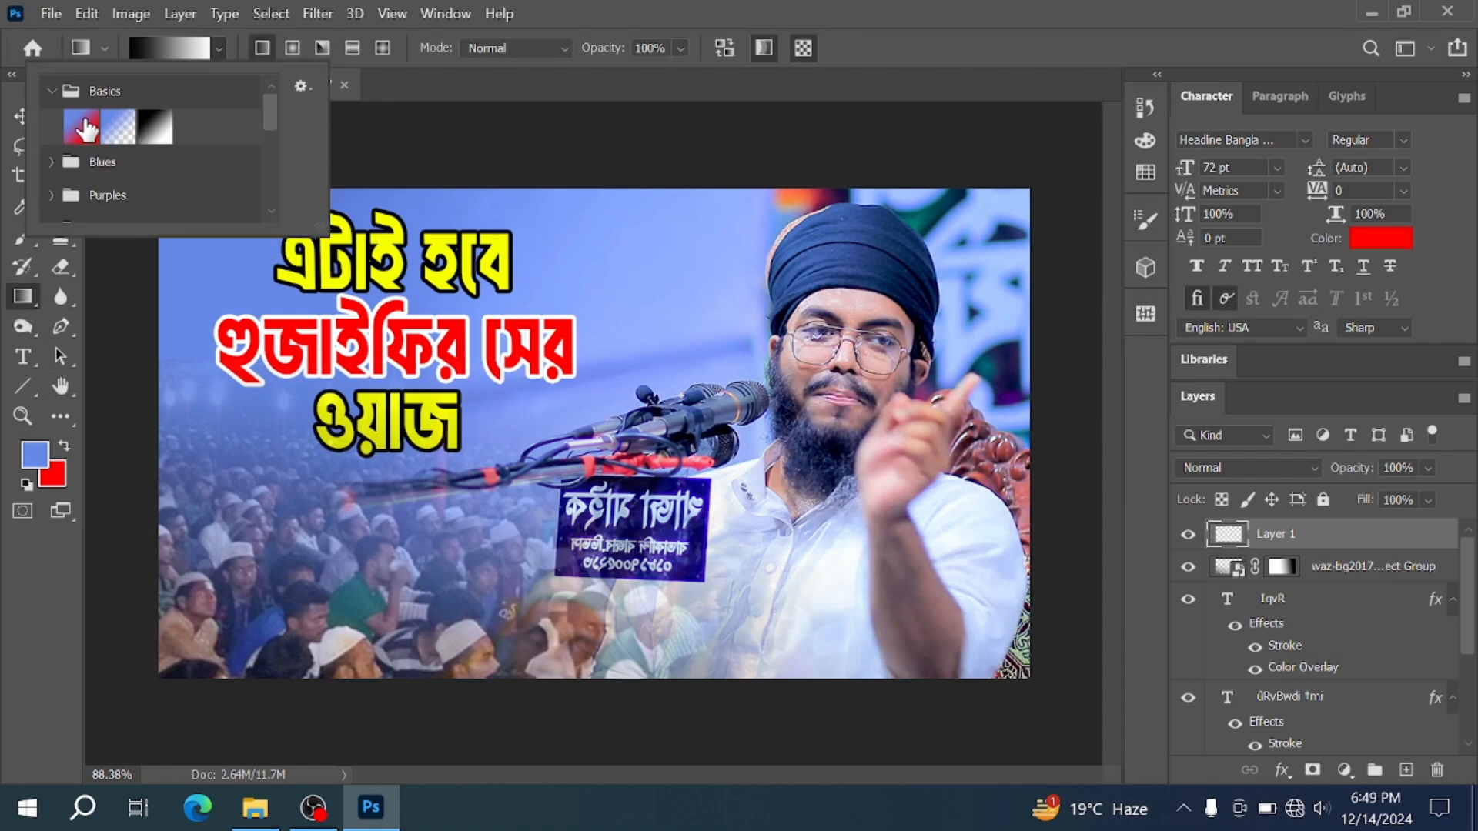
left_click(117, 129)
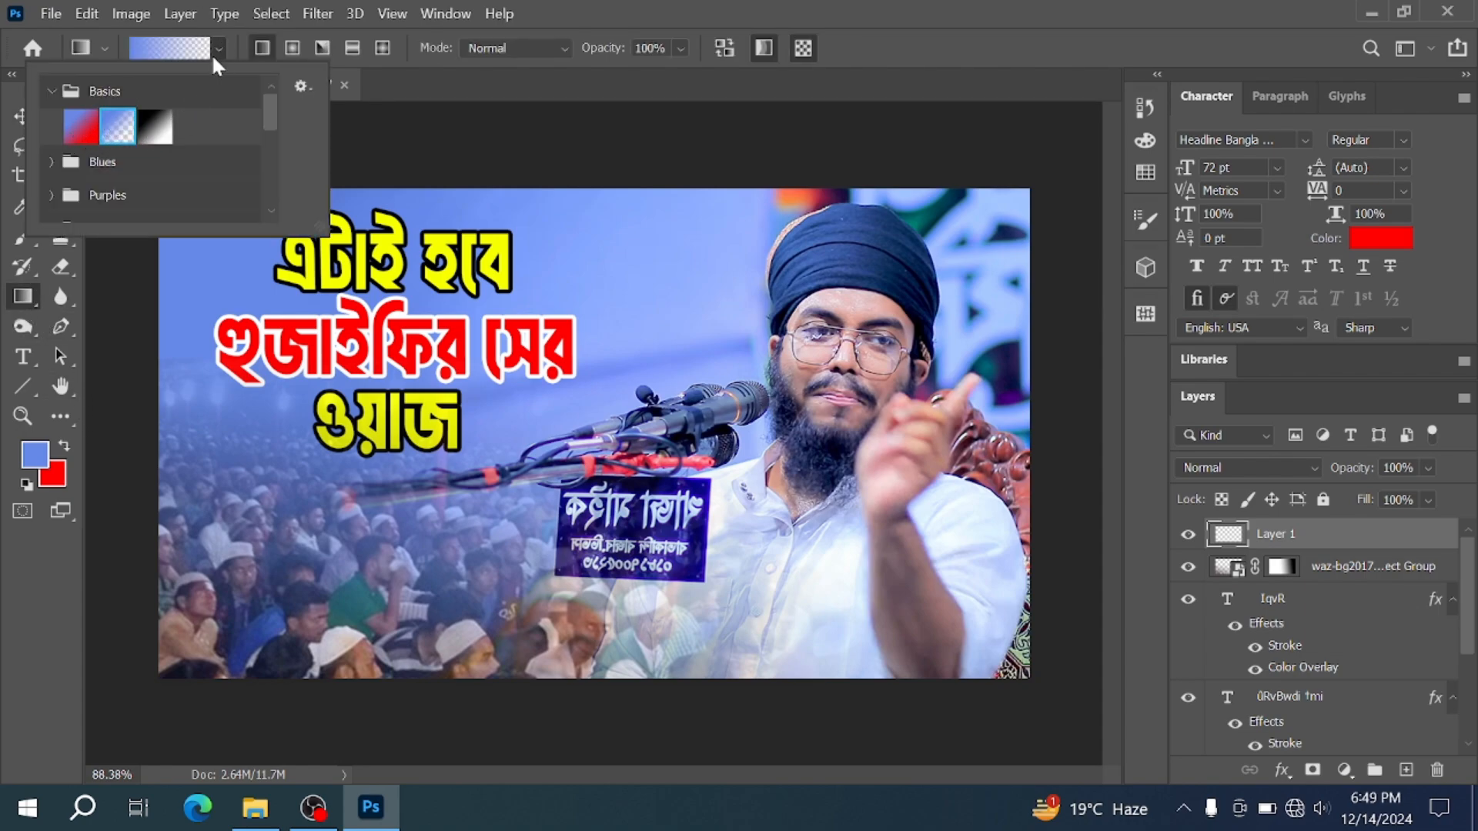
left_click(219, 48)
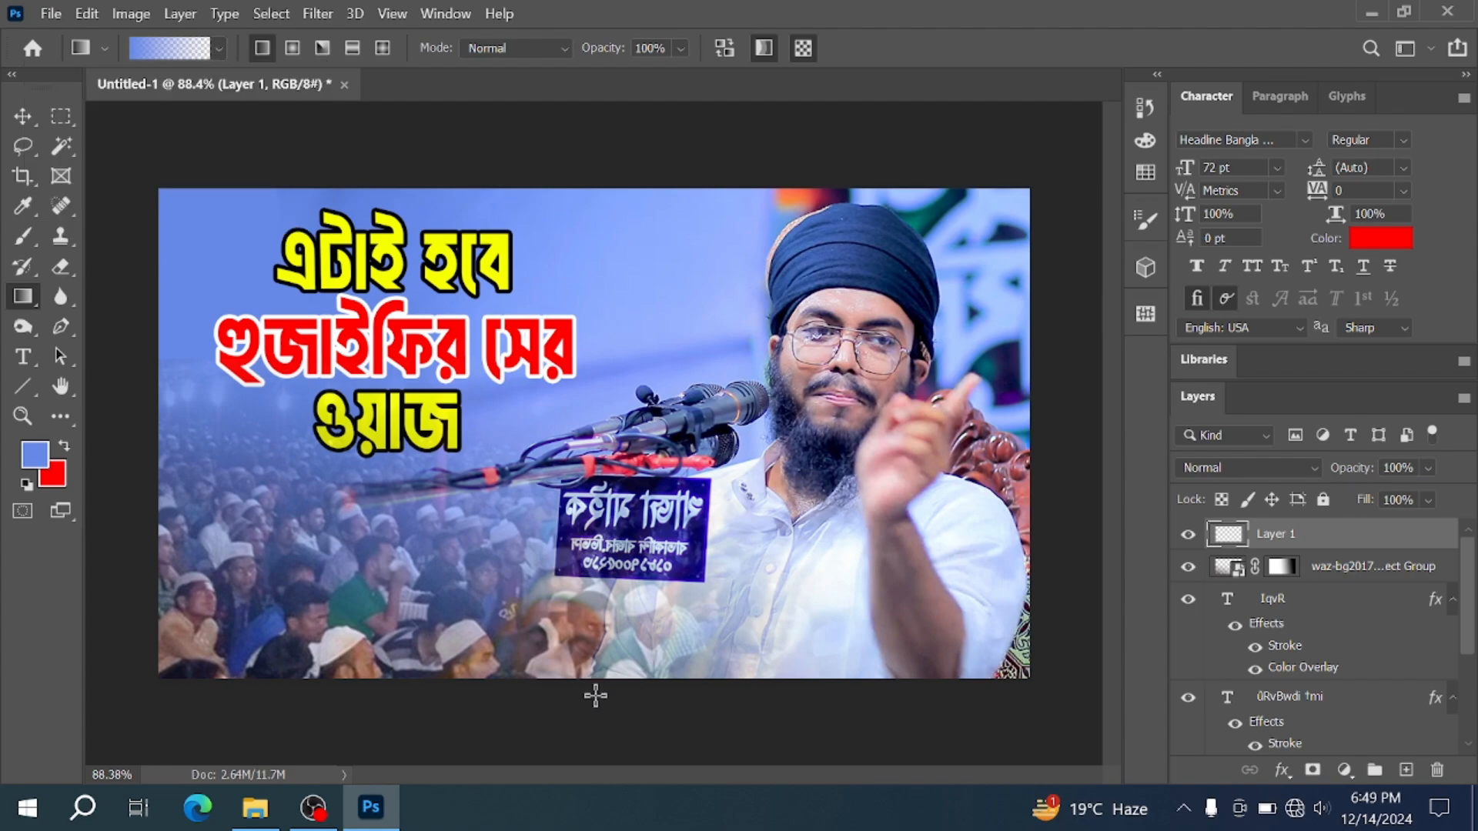
Step: Draw blue-to-transparent gradients upward from the canvas's lower edge on the new layer
left_click_drag(595, 694, 558, 571)
key("ctrl+z")
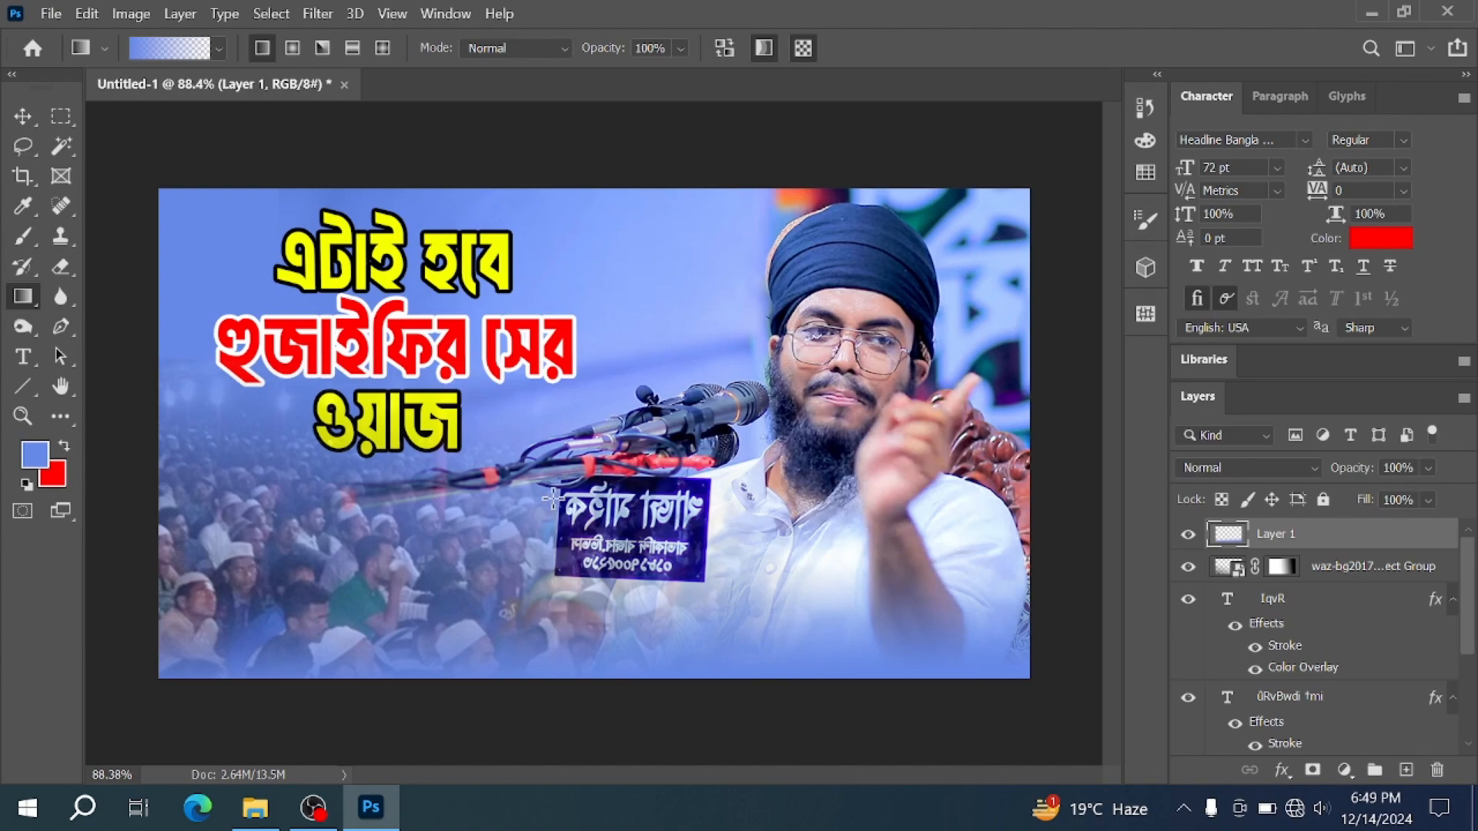
left_click_drag(553, 498, 554, 502)
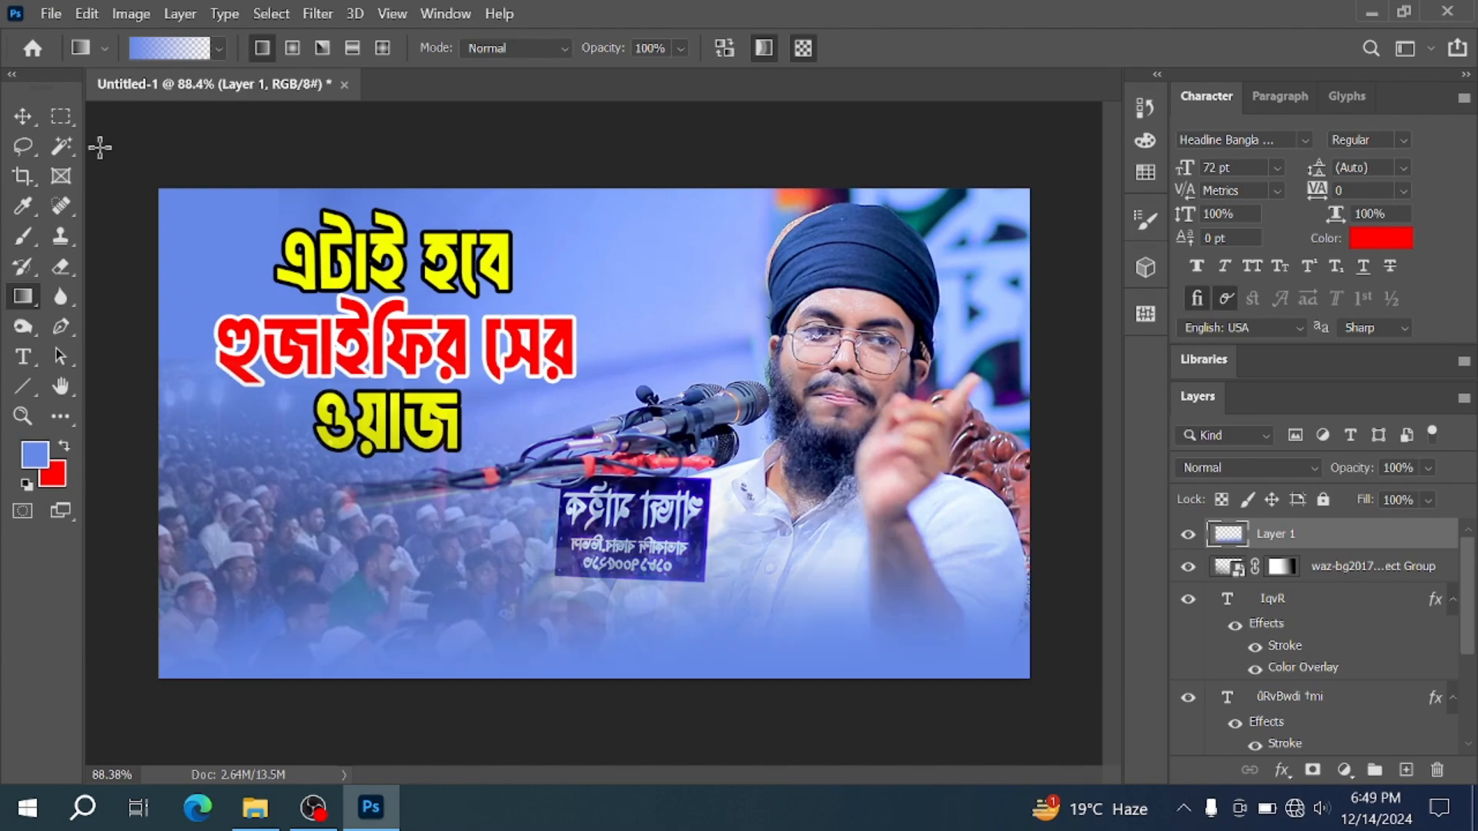
Step: Apply a black Color Overlay with Normal blend mode and 100% opacity to the gradient layer
left_click(23, 117)
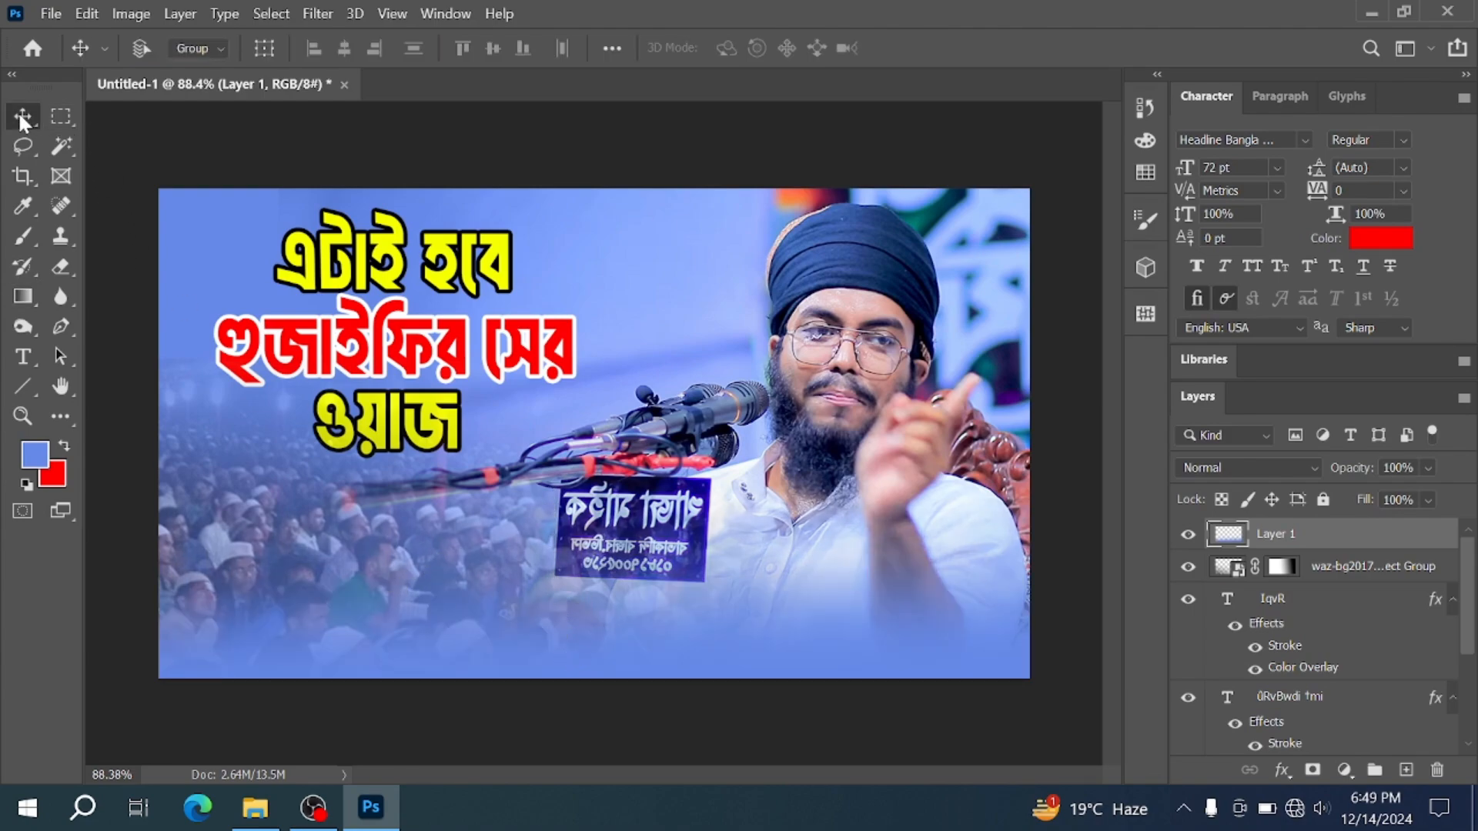
left_click(1282, 769)
left_click(1341, 666)
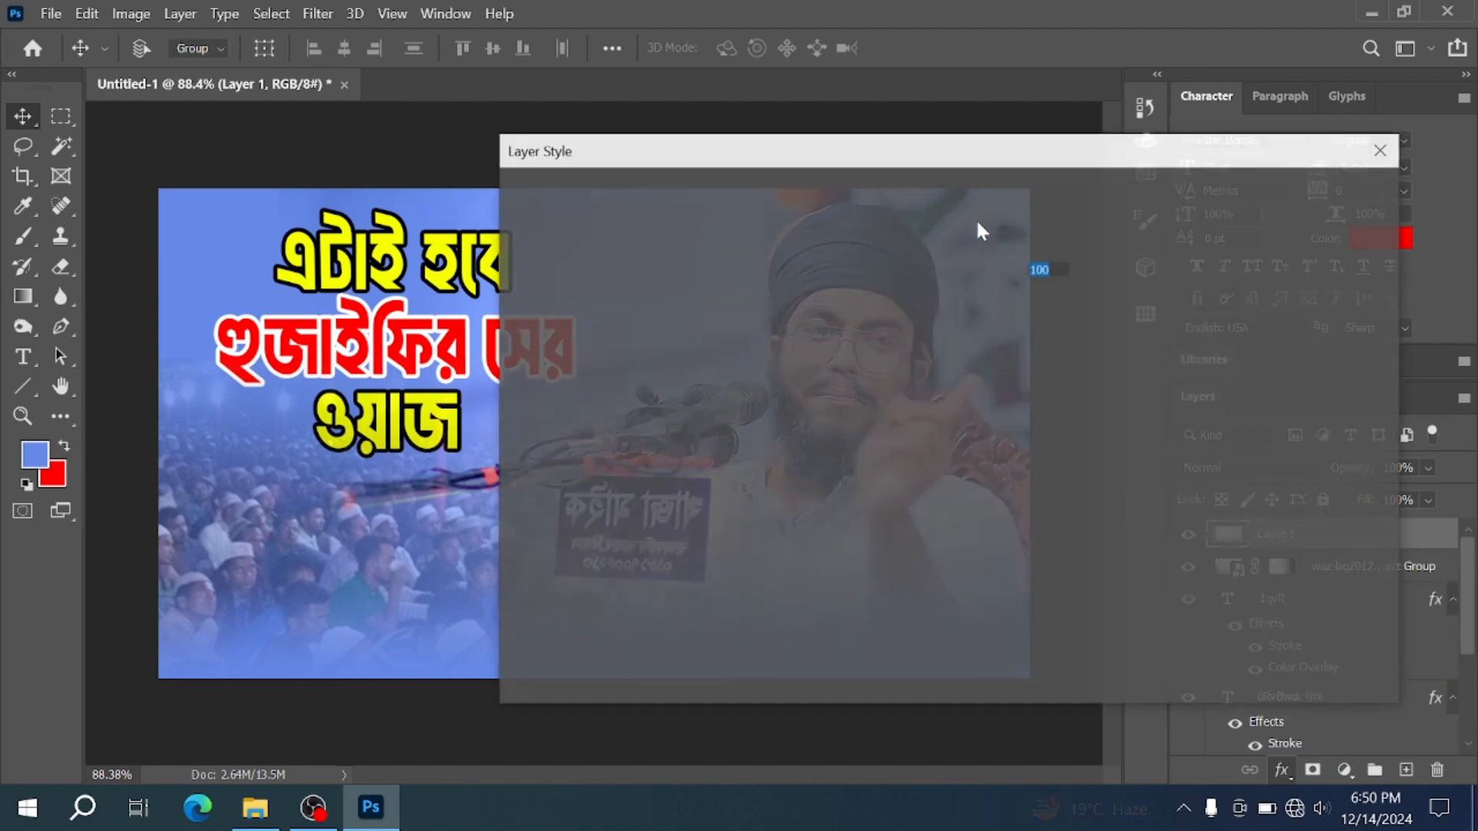
left_click_drag(977, 155, 1109, 430)
left_click(1184, 512)
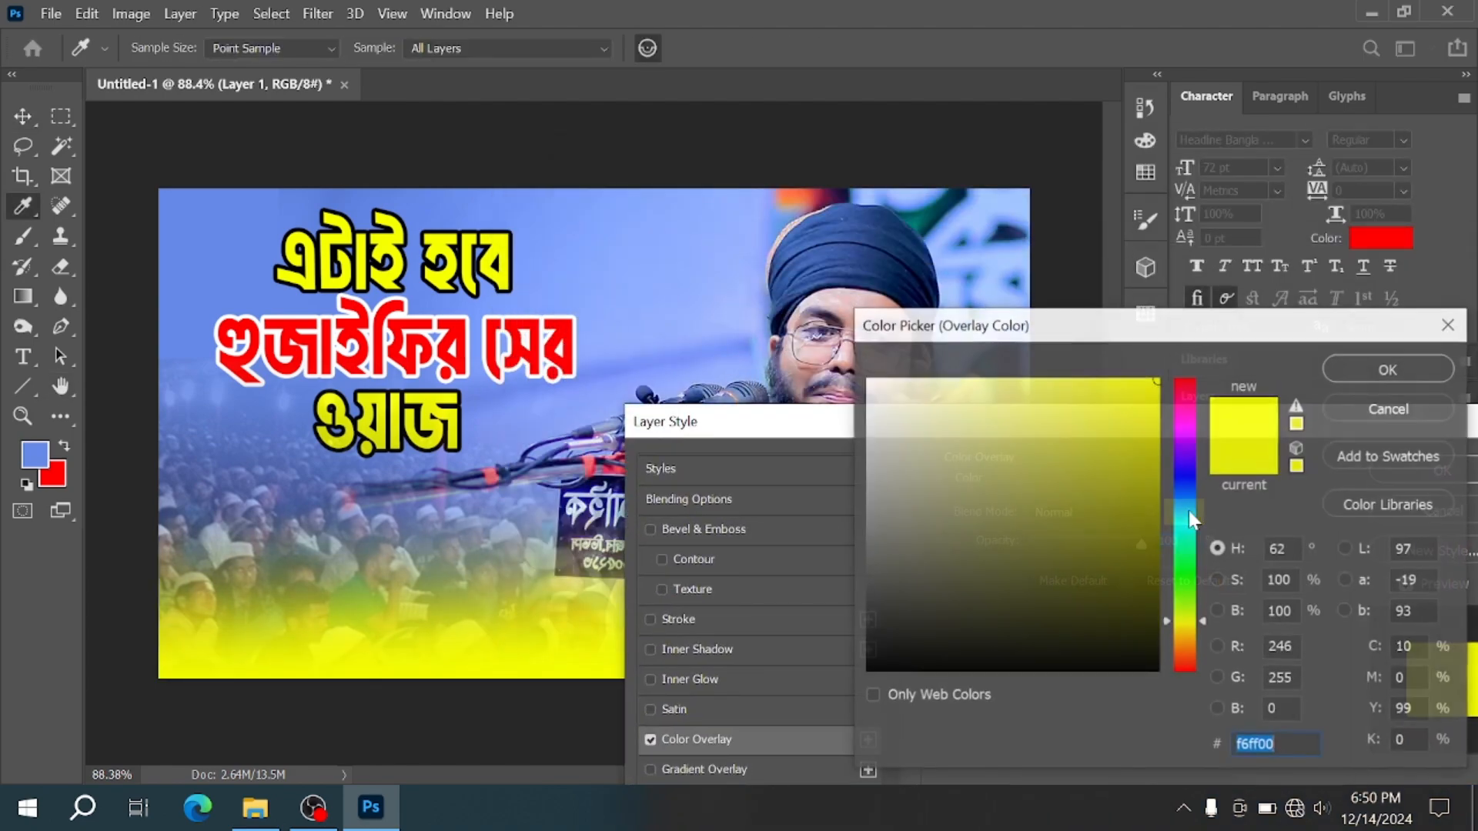
left_click_drag(950, 624, 824, 782)
left_click(1385, 370)
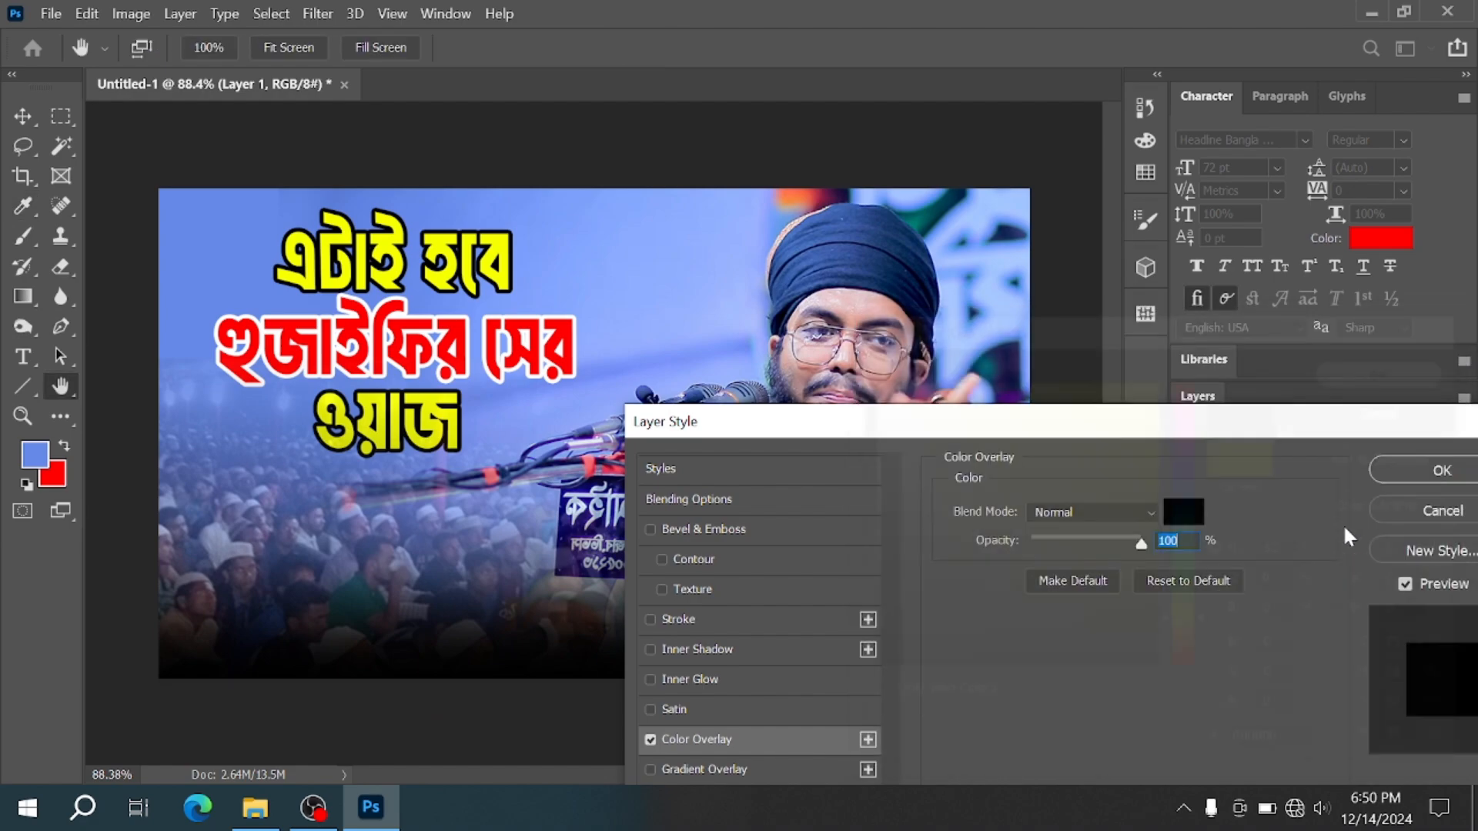
left_click(1439, 471)
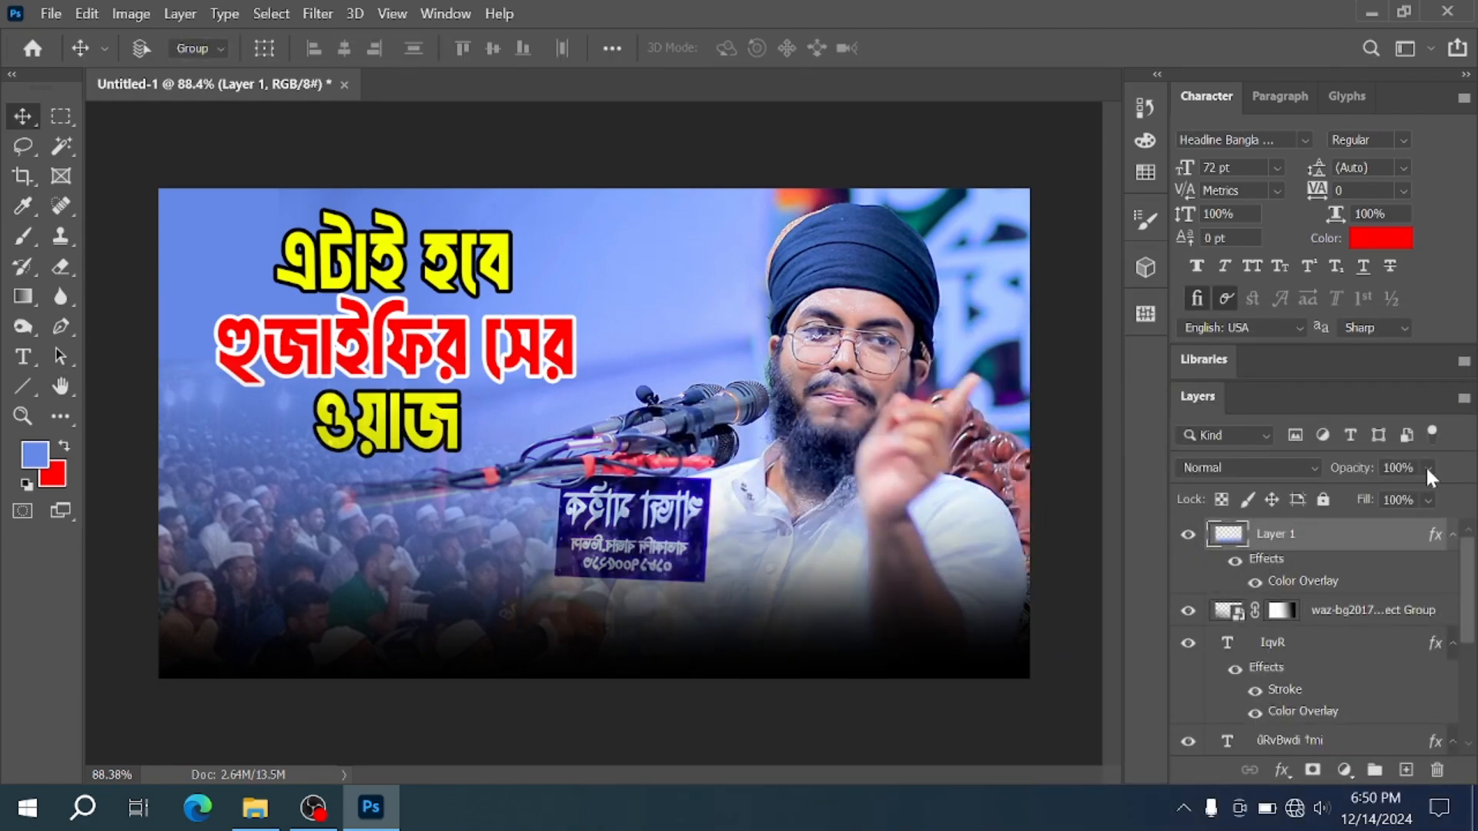
Step: Lower the black gradient layer's opacity to 48%
left_click_drag(1383, 496, 1407, 499)
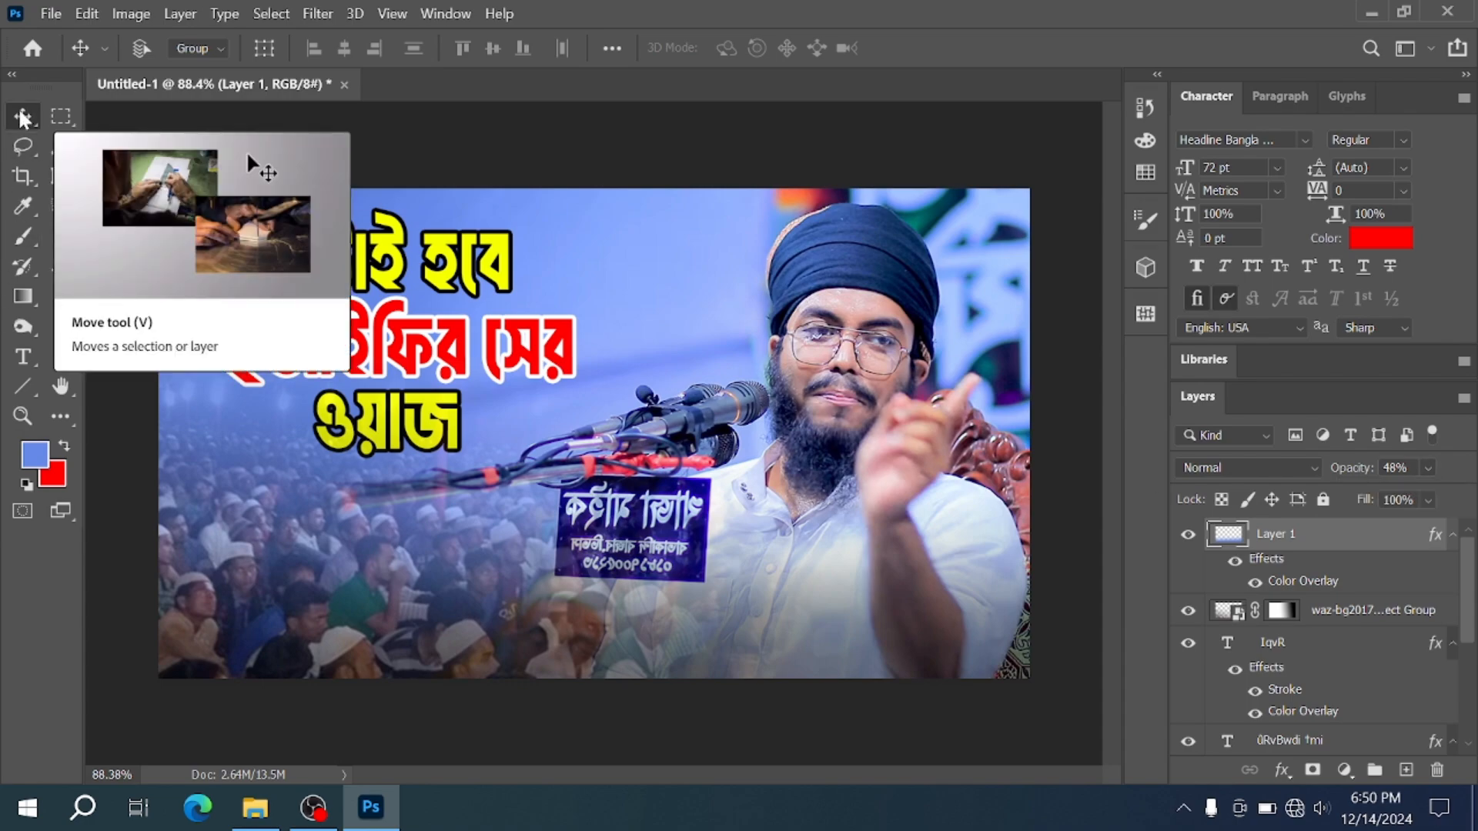
scroll(345, 458, "down", 2)
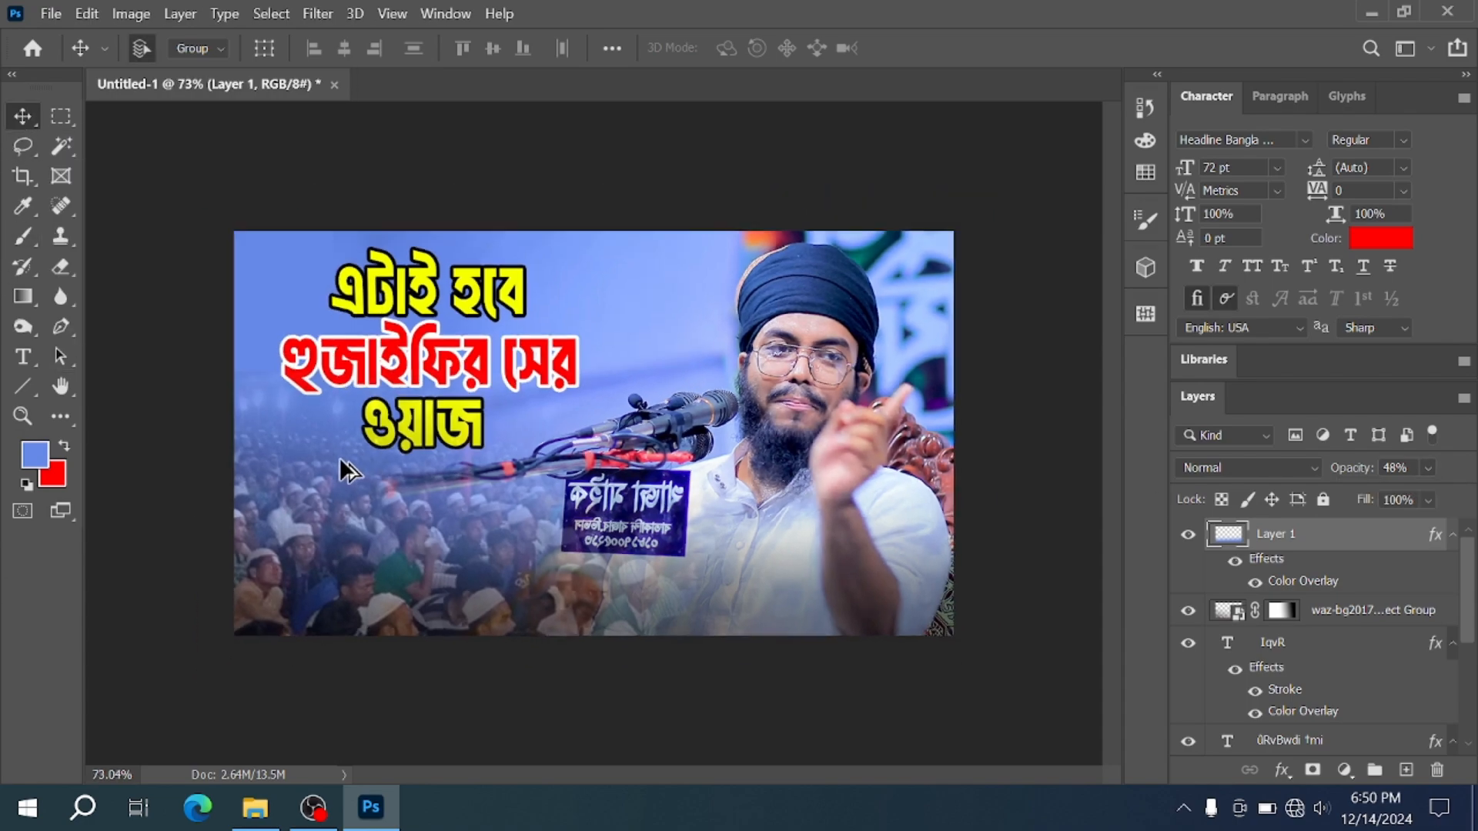
scroll(359, 462, "up", 2)
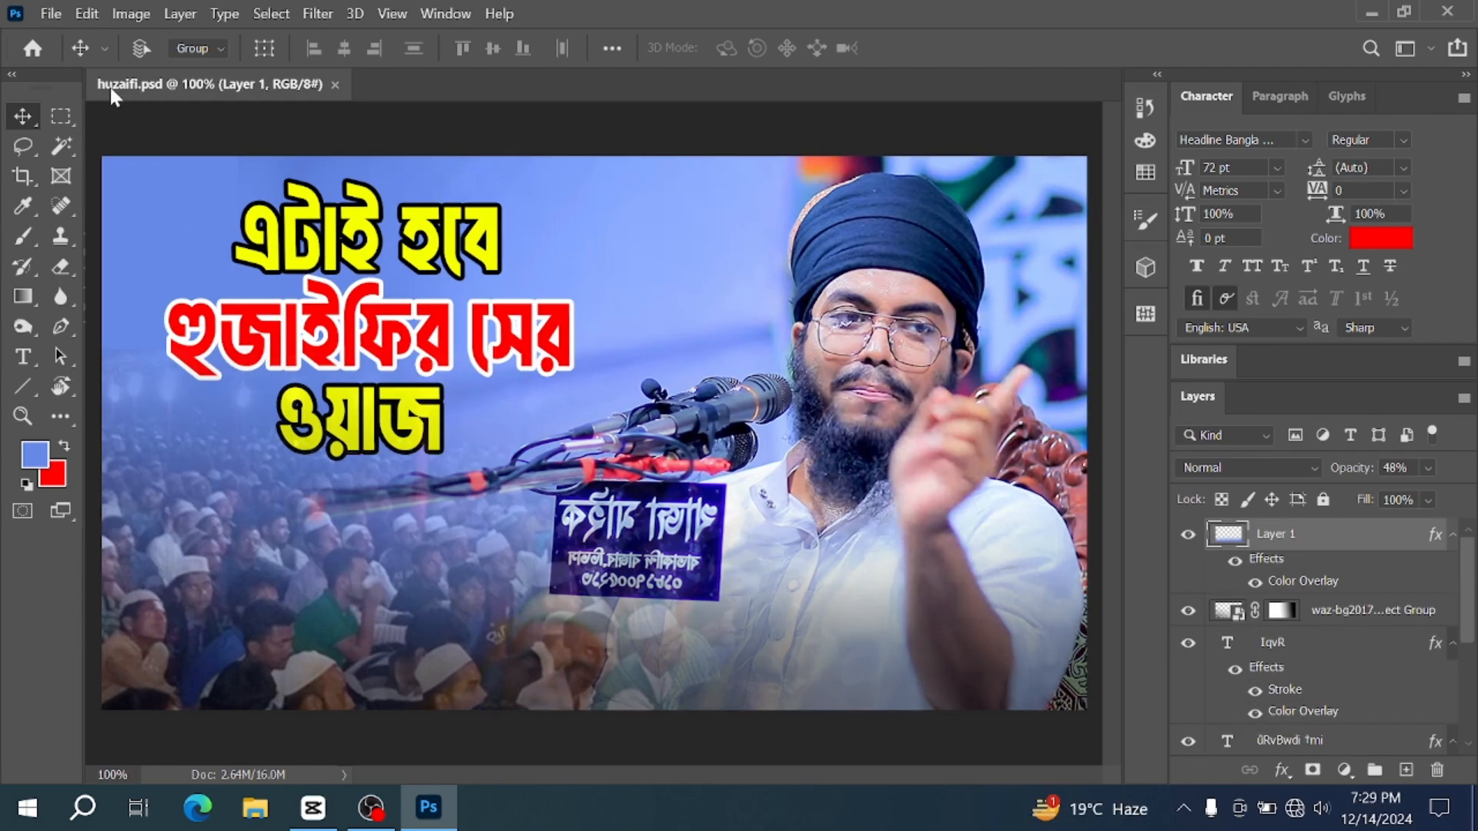
Step: Start saving the document under a new name and choose the Videos folder as its location
left_click(51, 14)
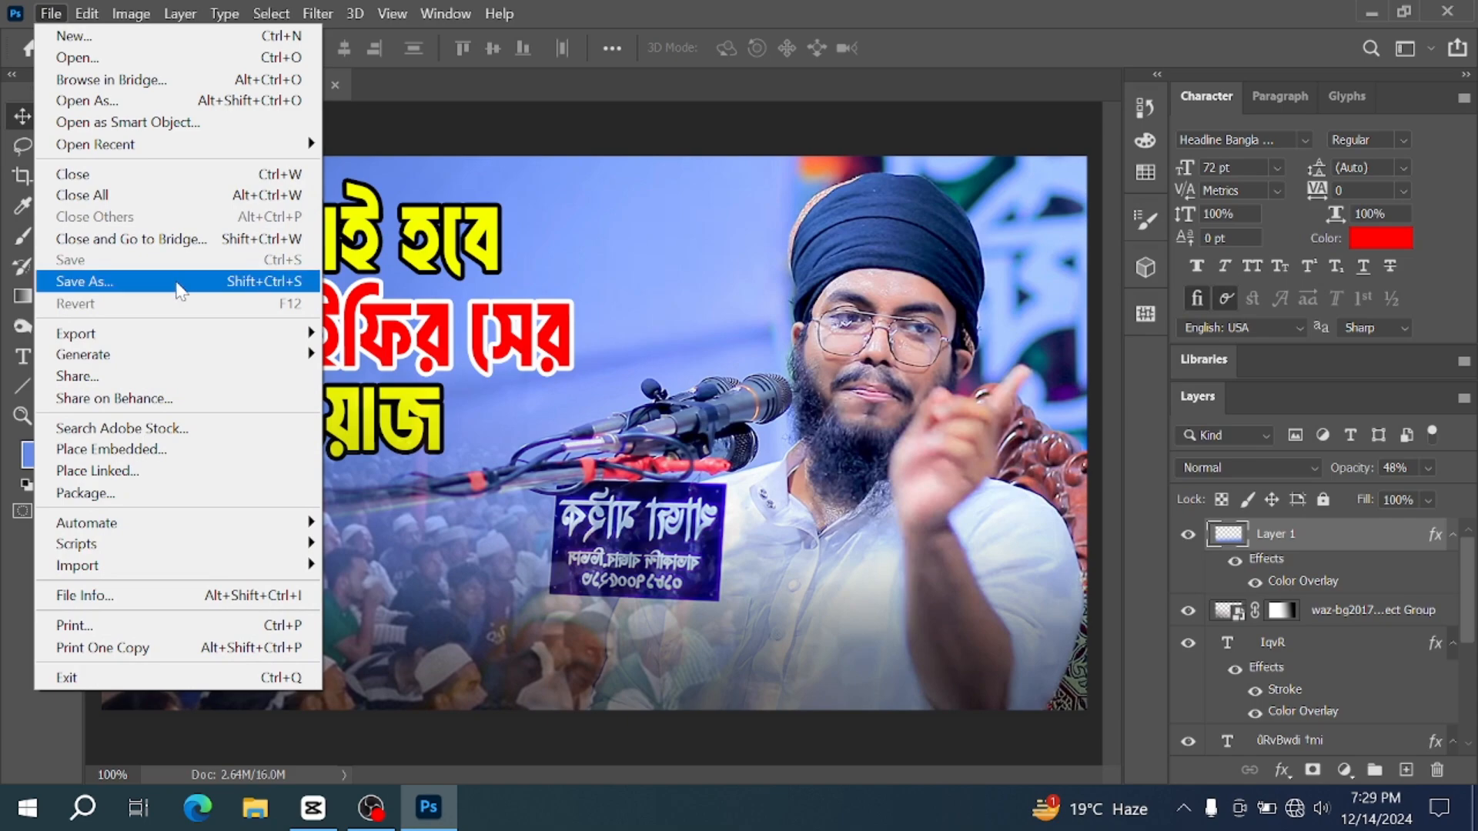
mouse_move(211, 333)
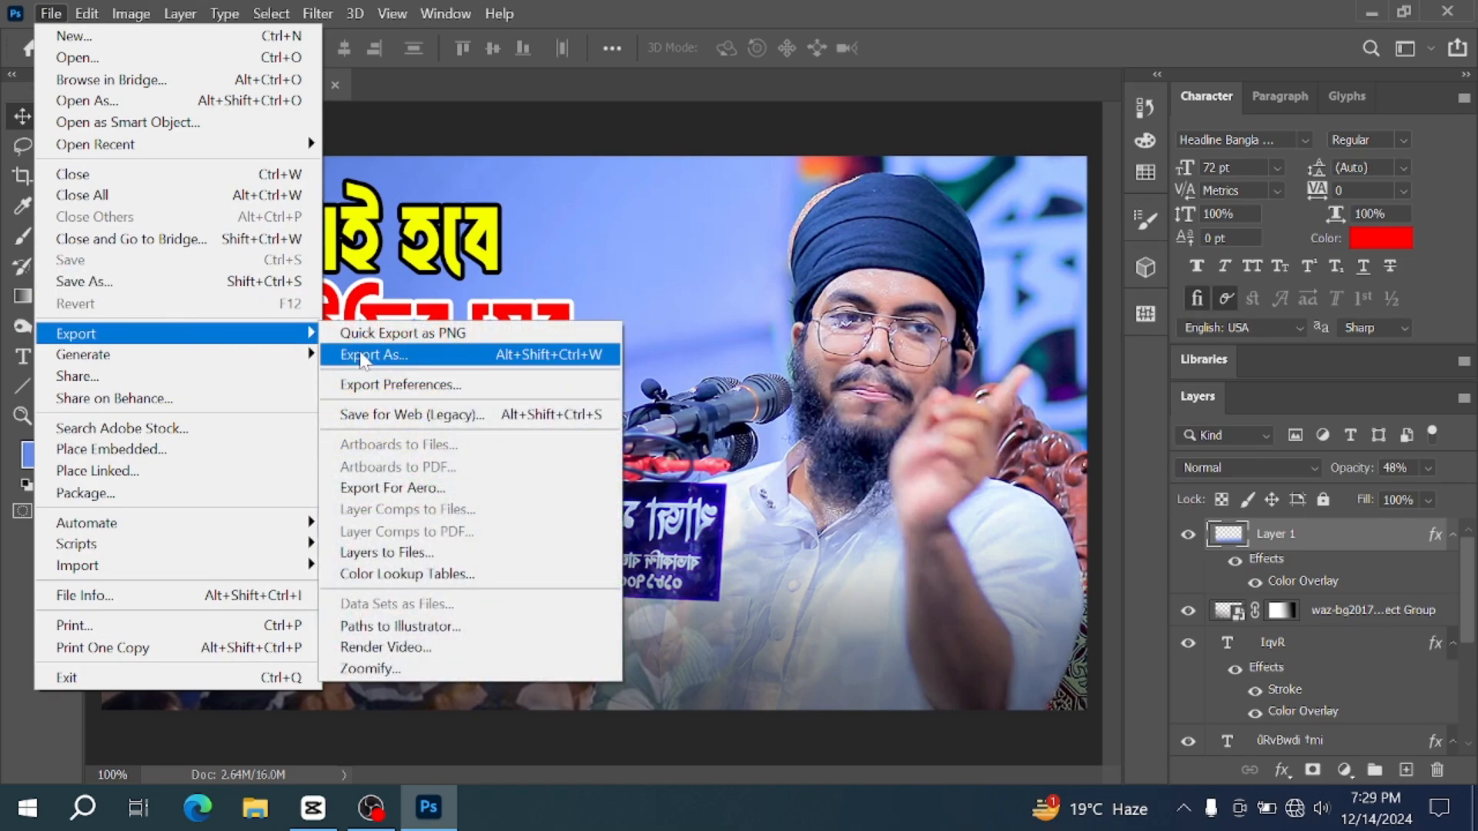
left_click(163, 280)
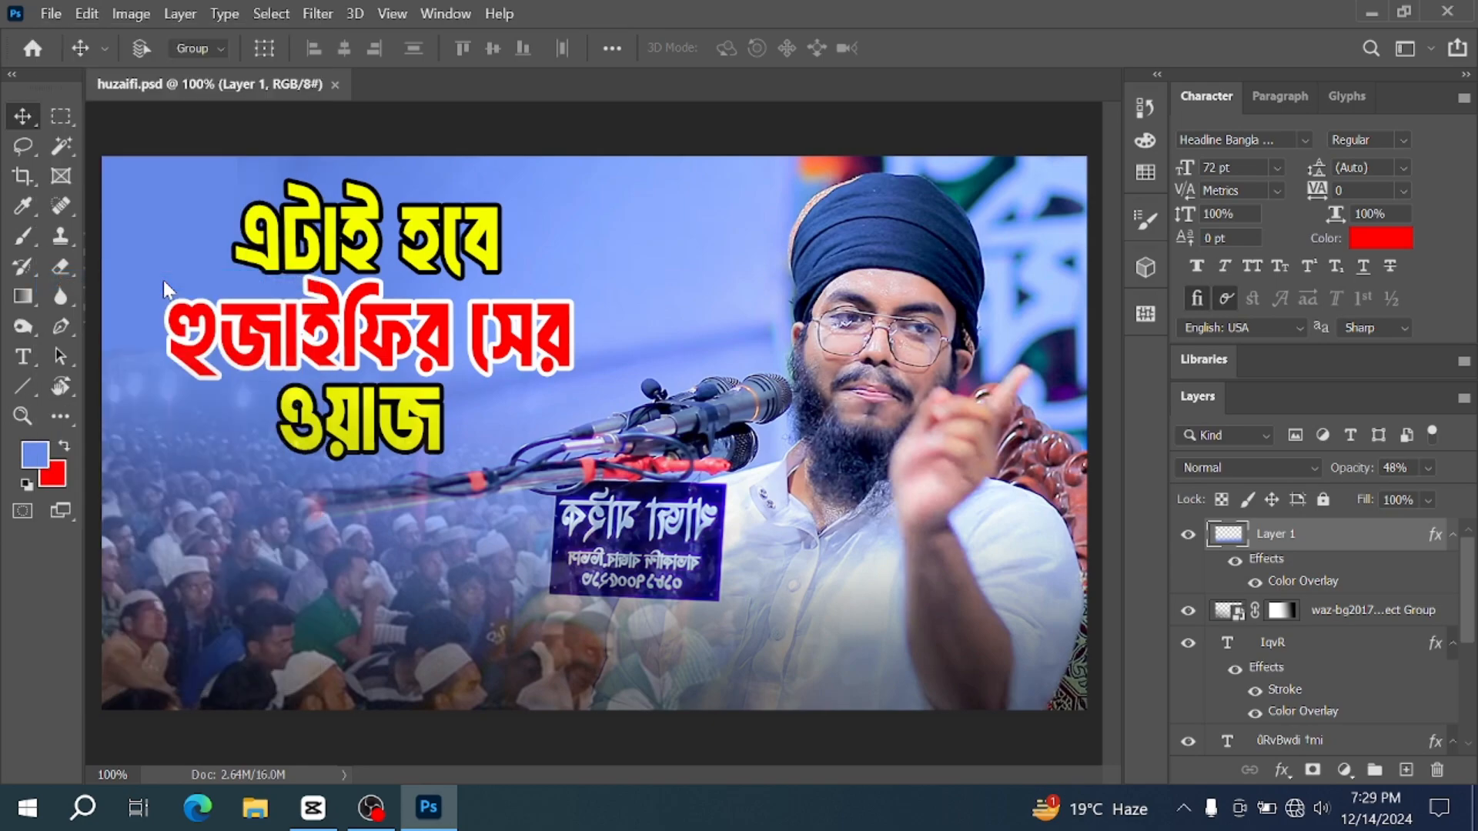
left_click(100, 245)
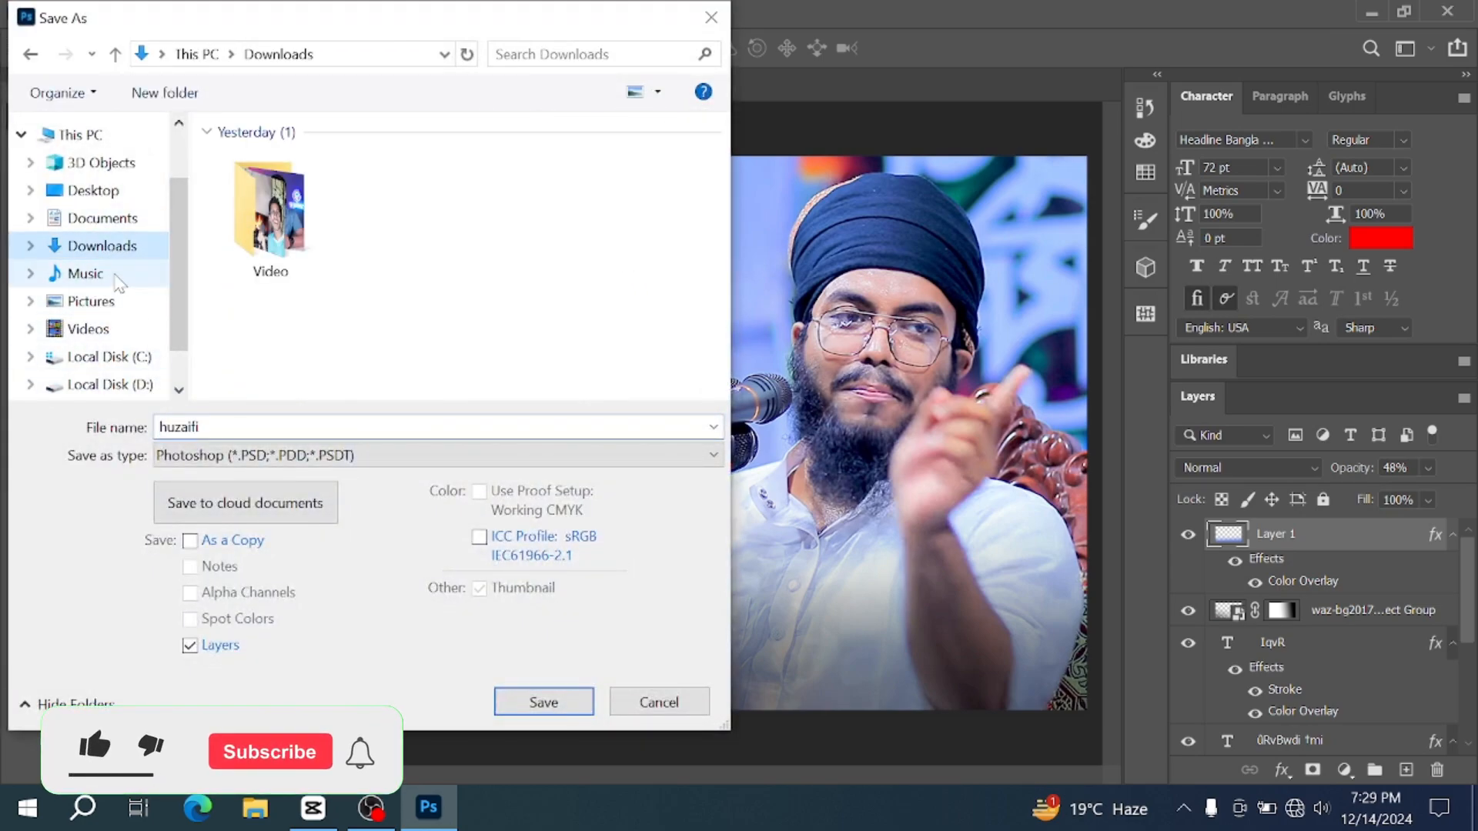
left_click(84, 274)
left_click(104, 246)
left_click(88, 274)
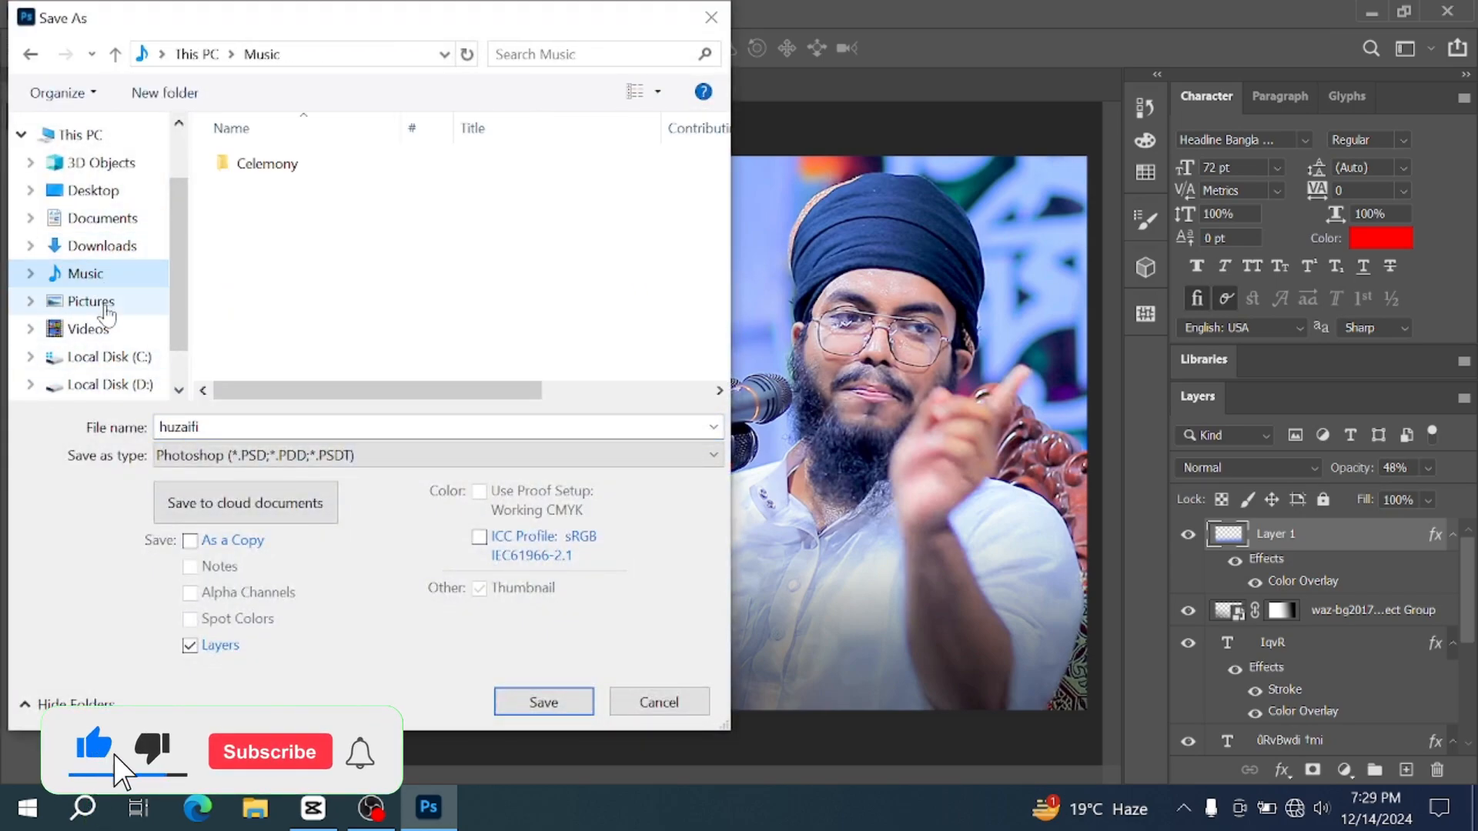
left_click(92, 302)
left_click(110, 332)
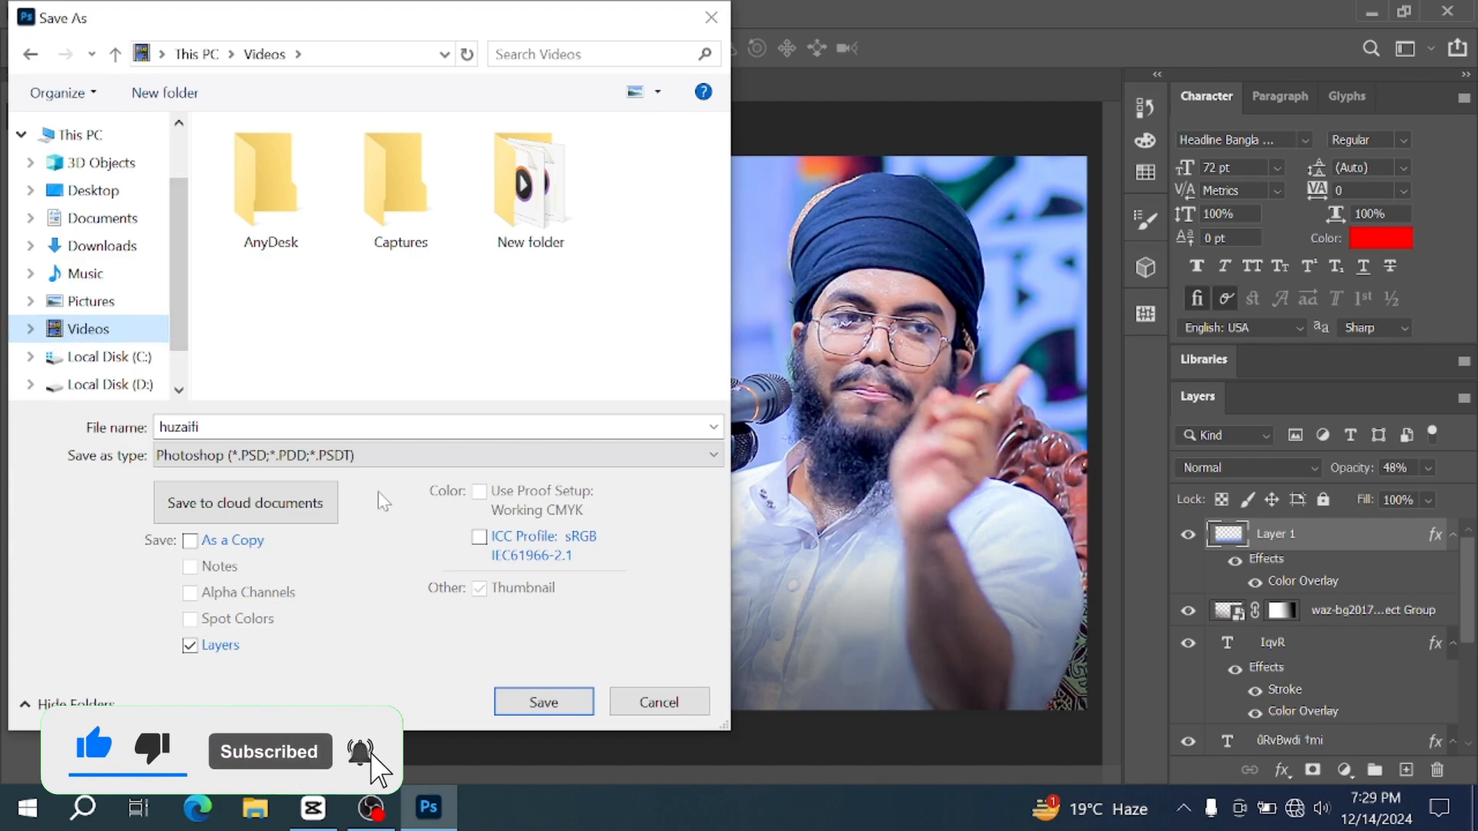
Step: Name the file tafazzil, choose the JPEG format and save it
double_click(179, 427)
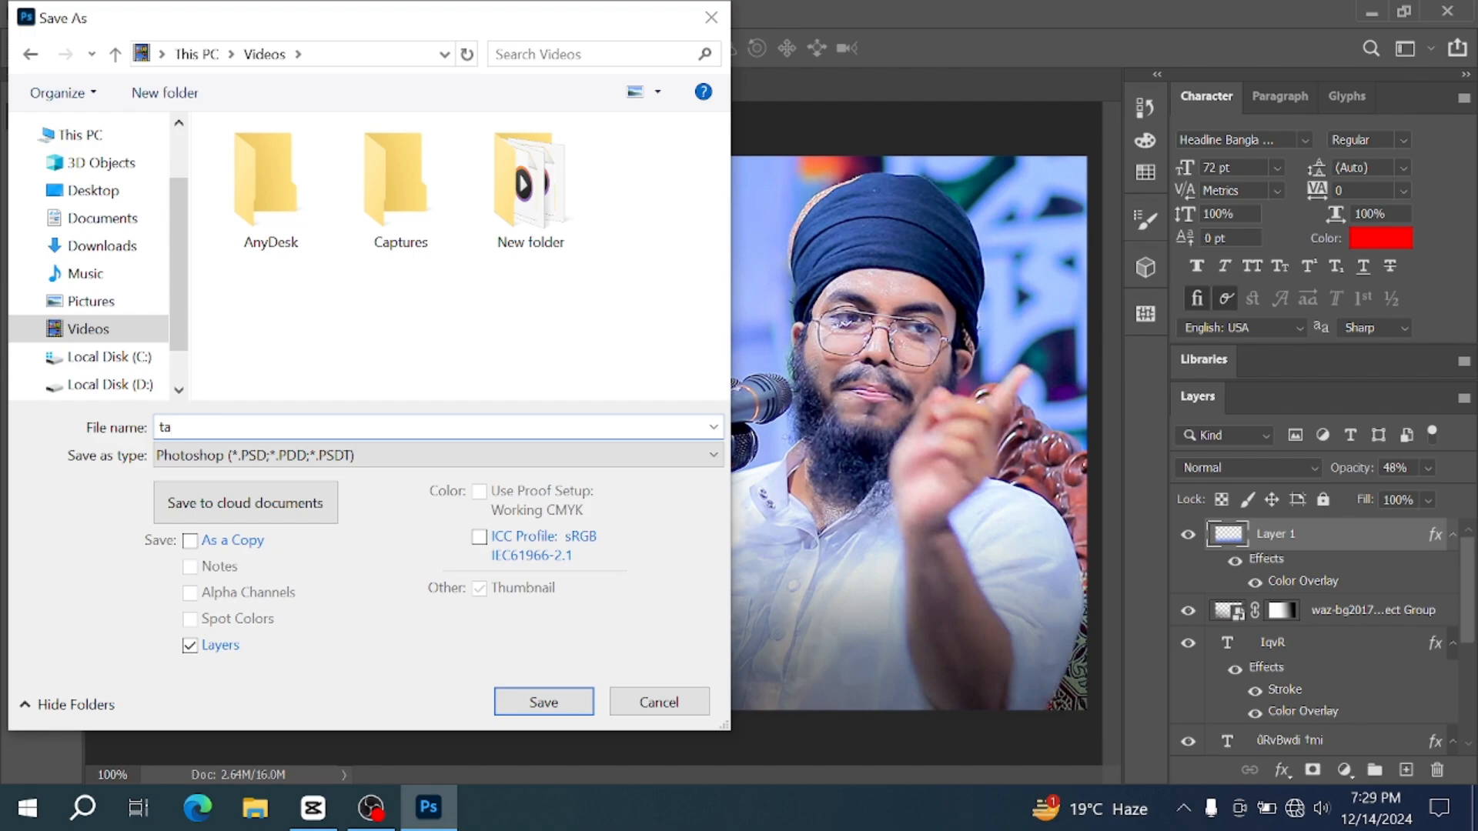
type("fazzil")
left_click(262, 455)
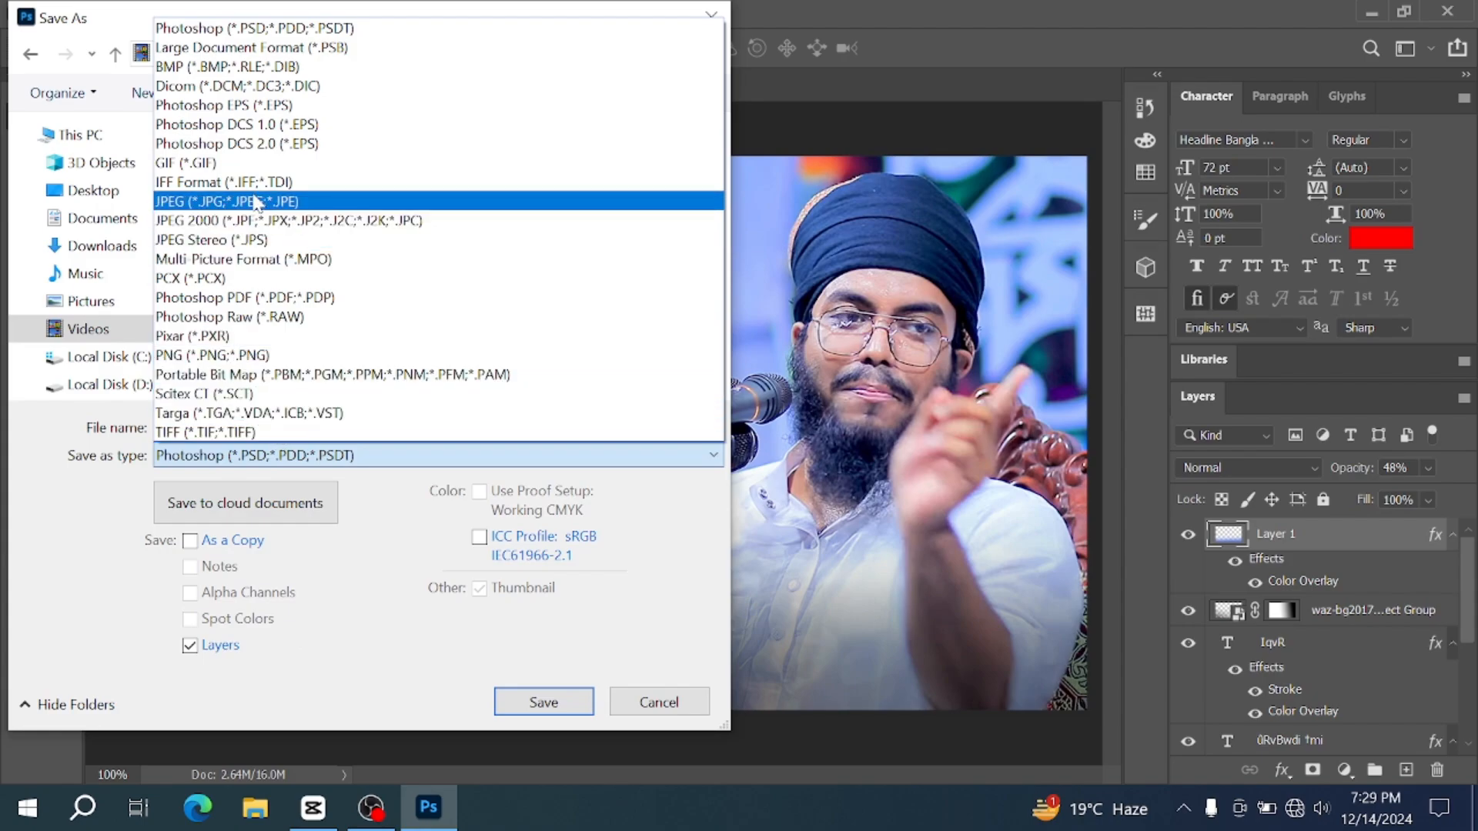
left_click(286, 202)
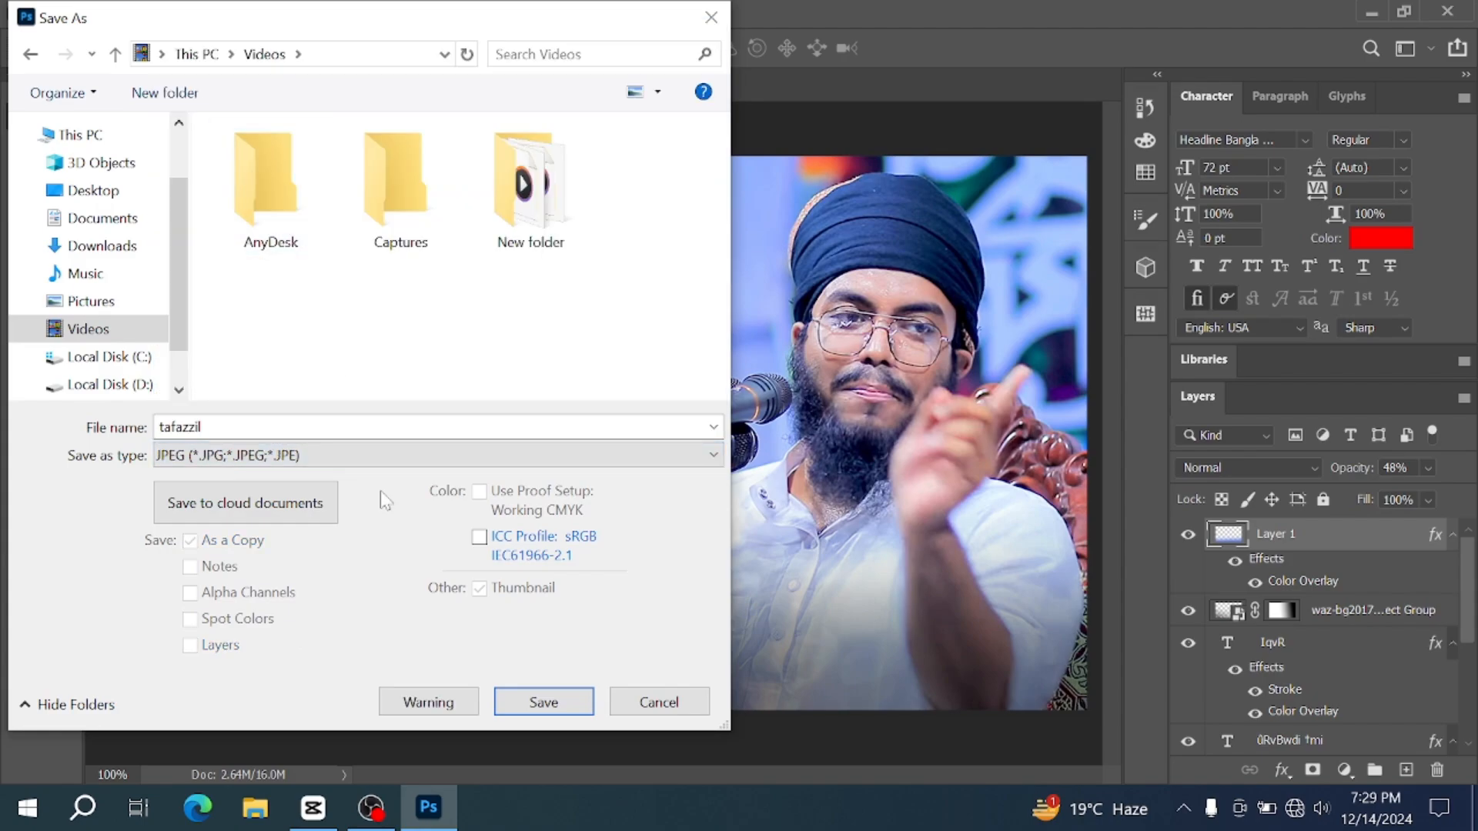
left_click(541, 702)
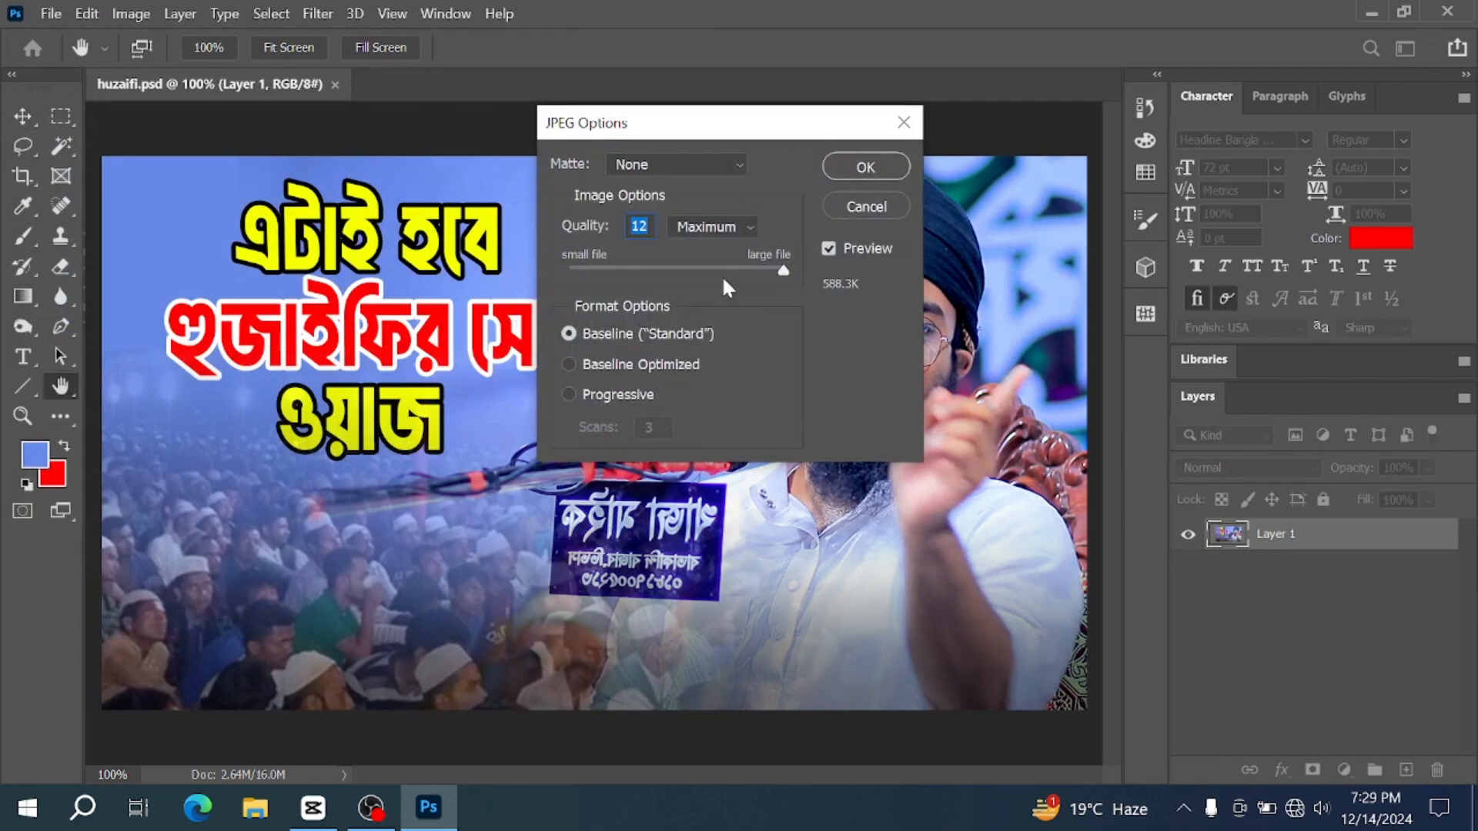
Step: Export the JPEG at Maximum quality, level 12, with the Baseline ("Standard") format
left_click(716, 226)
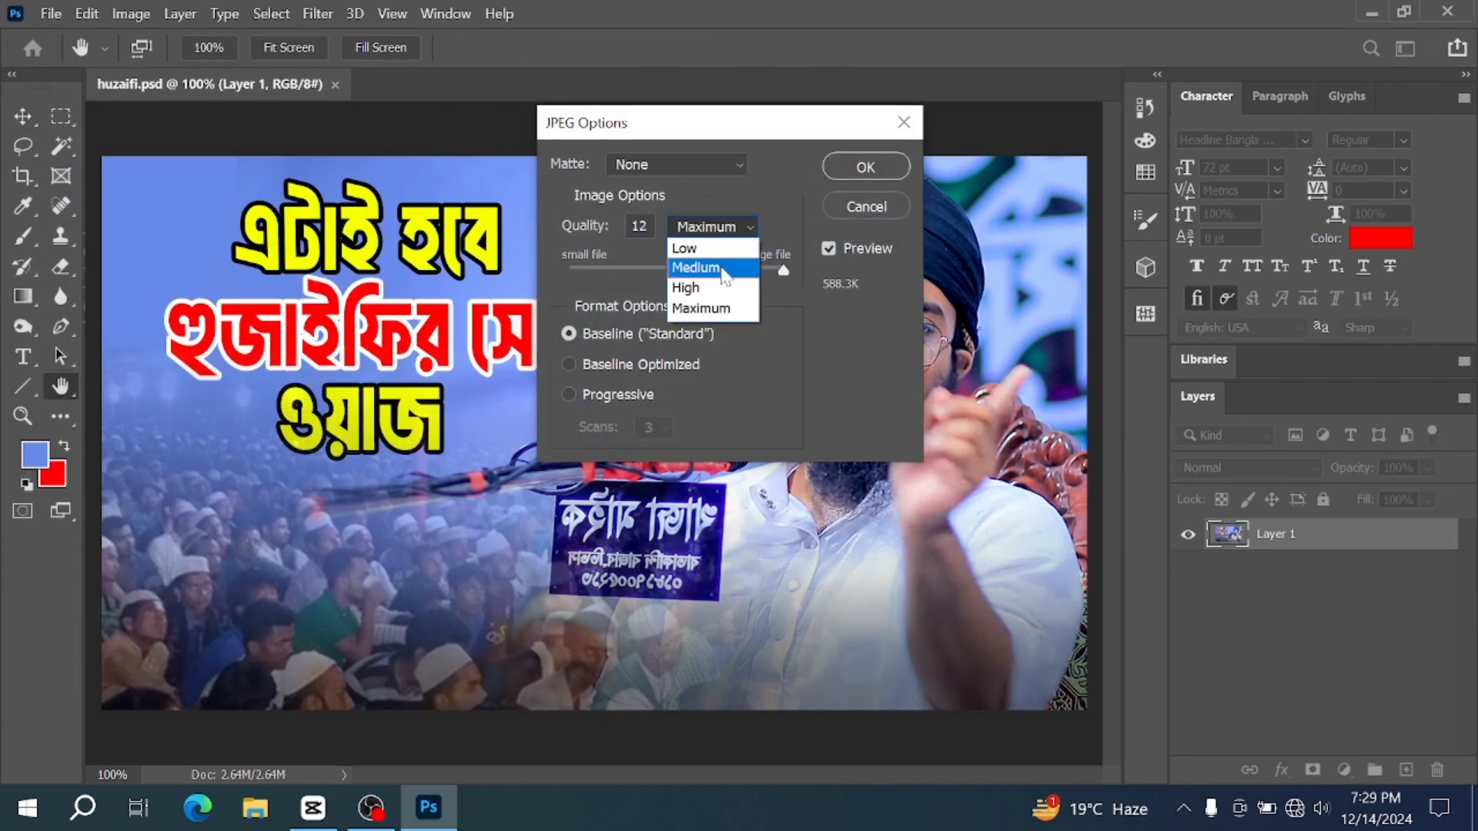
left_click(724, 308)
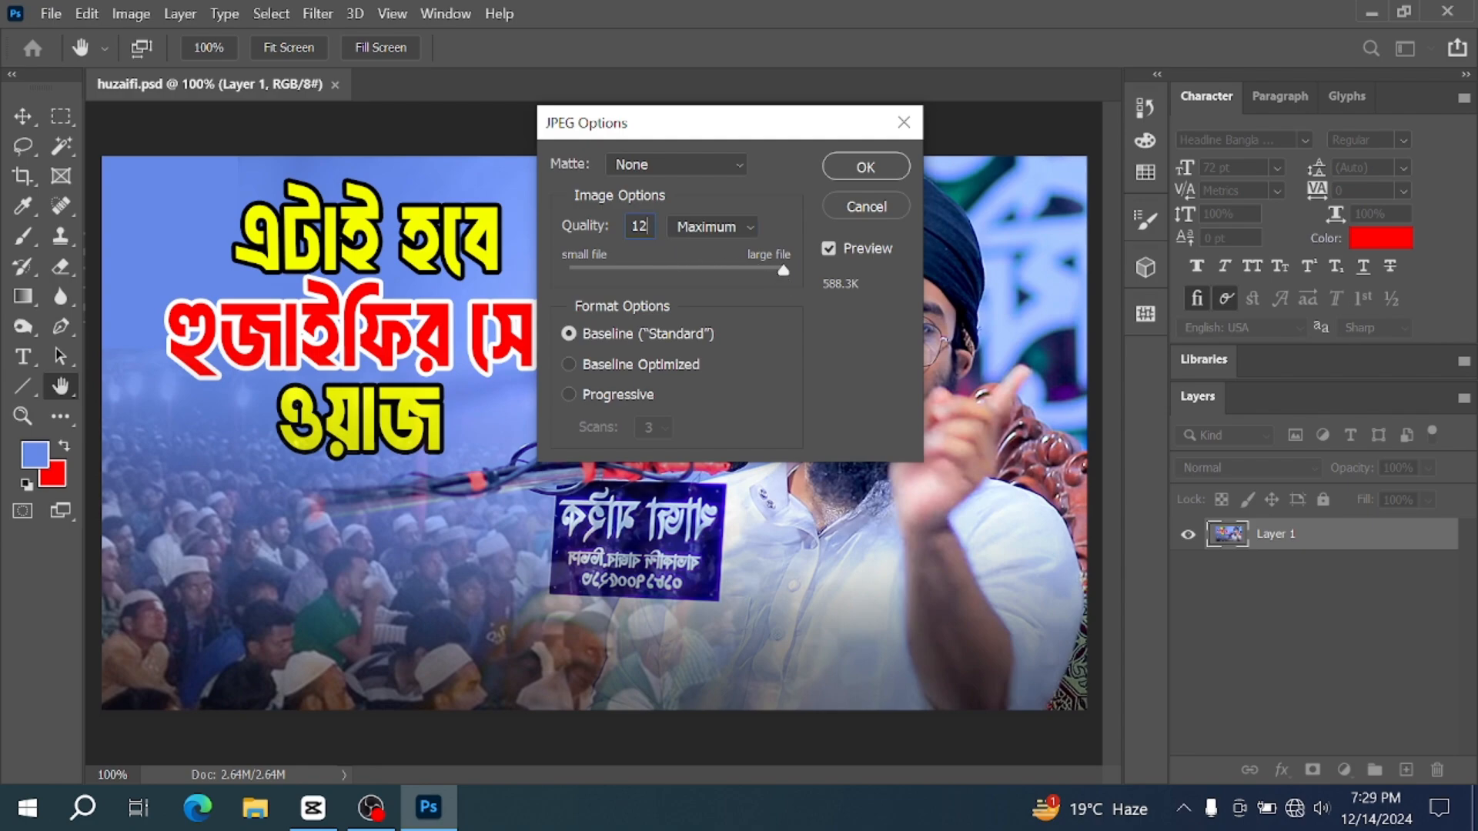
left_click_drag(778, 272, 811, 269)
left_click(860, 163)
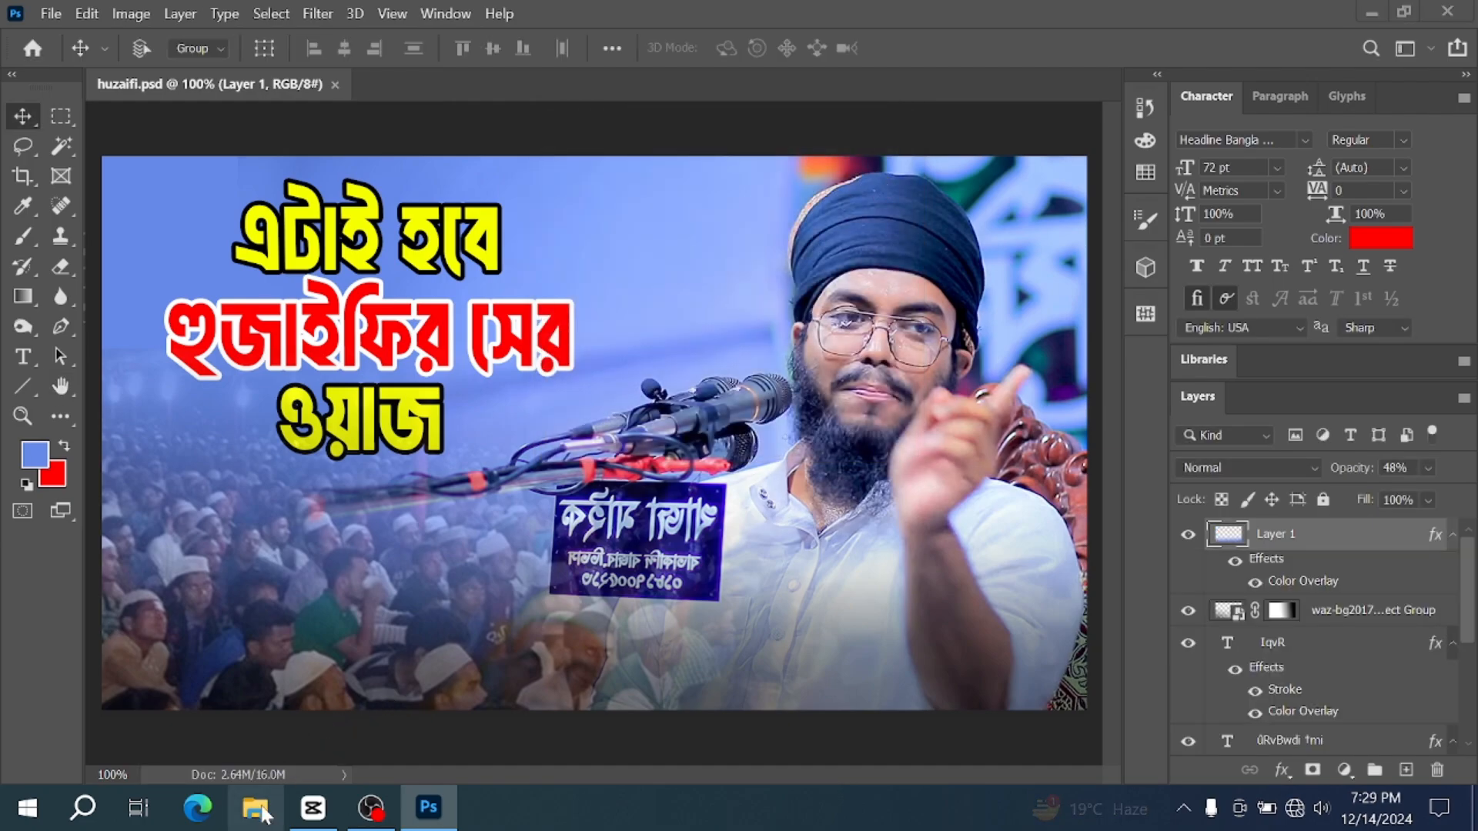
Step: Switch to File Explorer and open the saved tafazzil image from the Videos folder to check the finished thumbnail
left_click(255, 808)
left_click(121, 500)
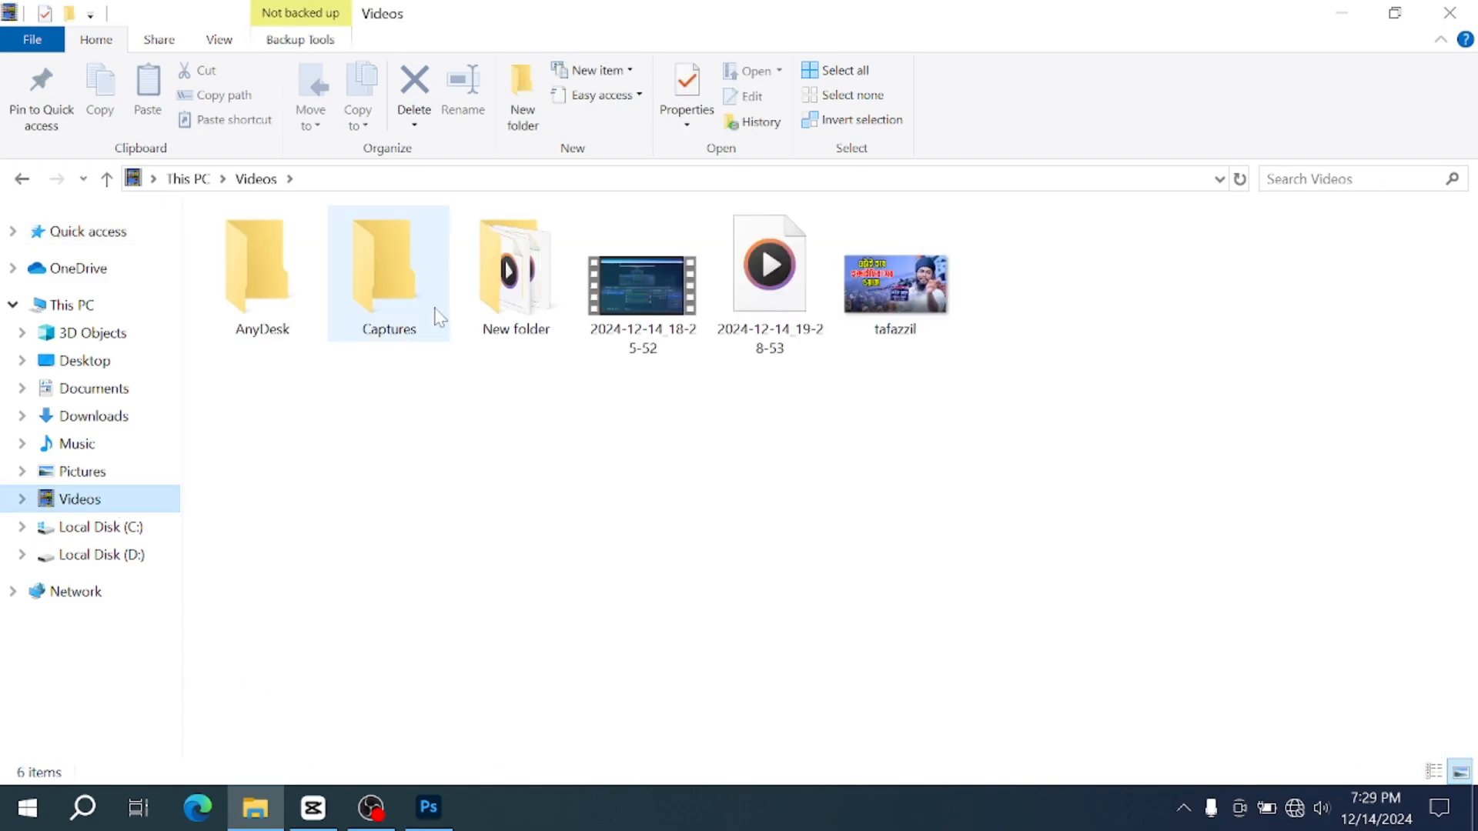
left_click(916, 289)
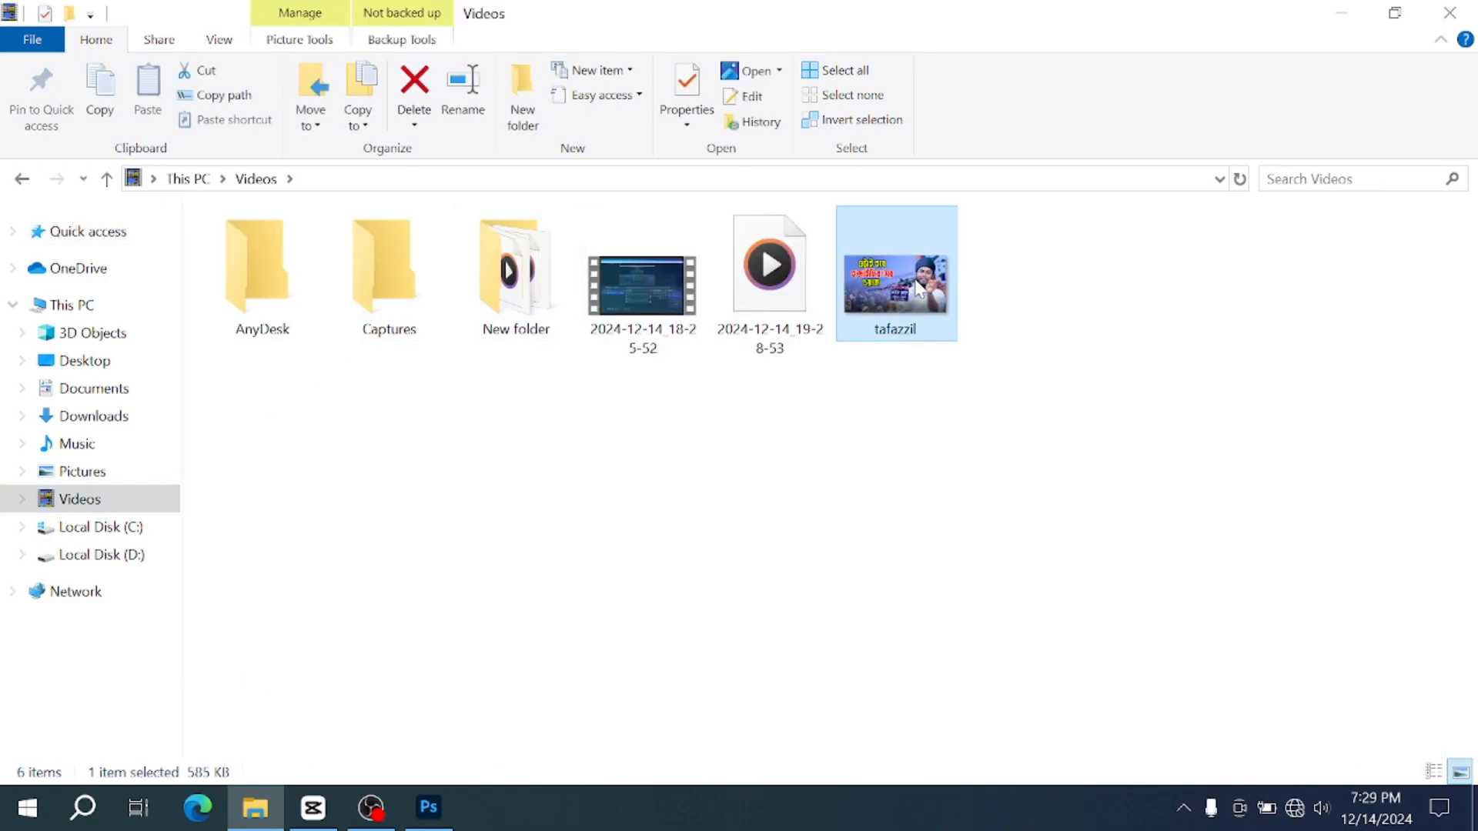
double_click(916, 289)
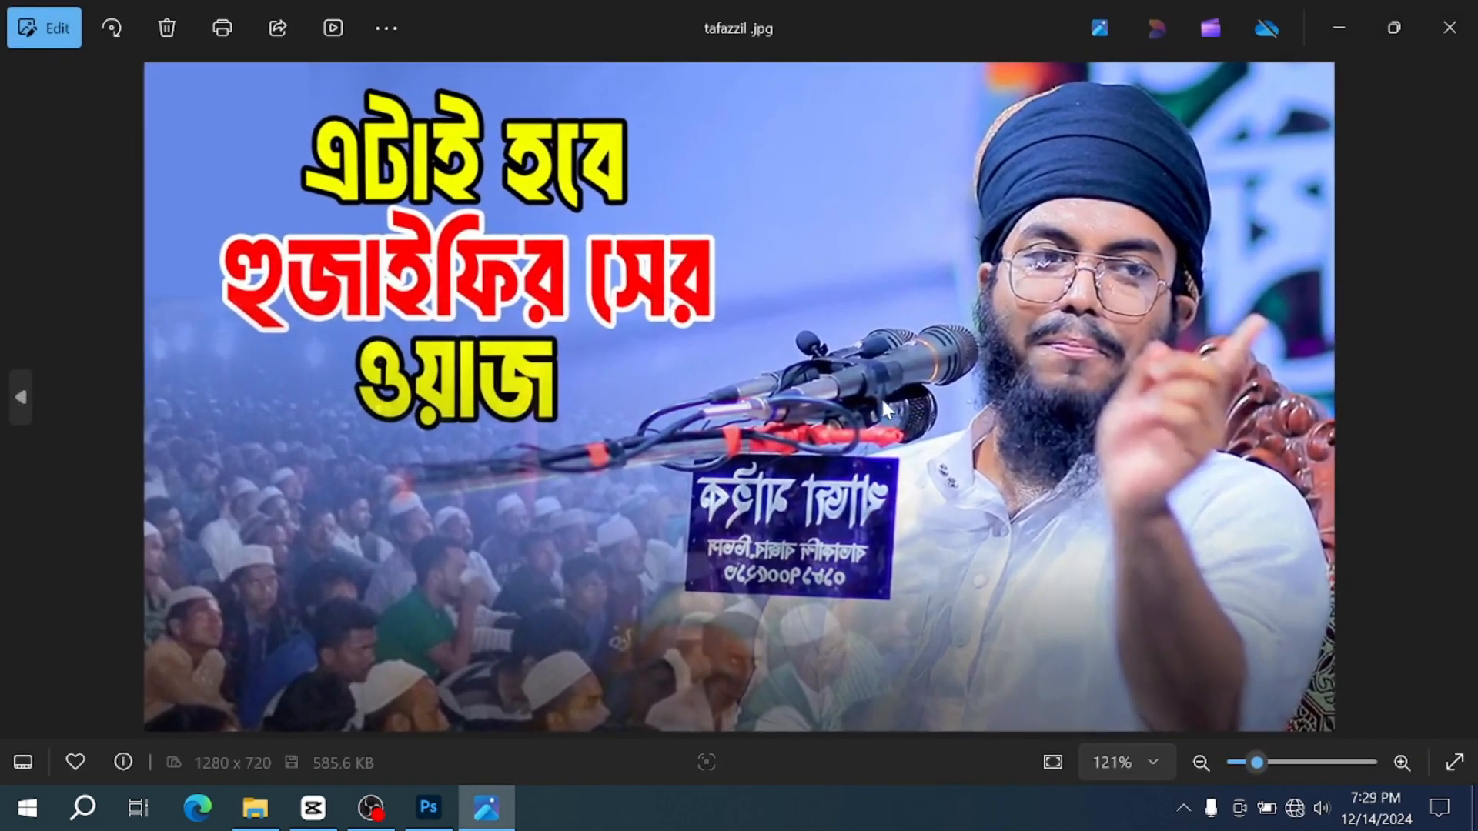